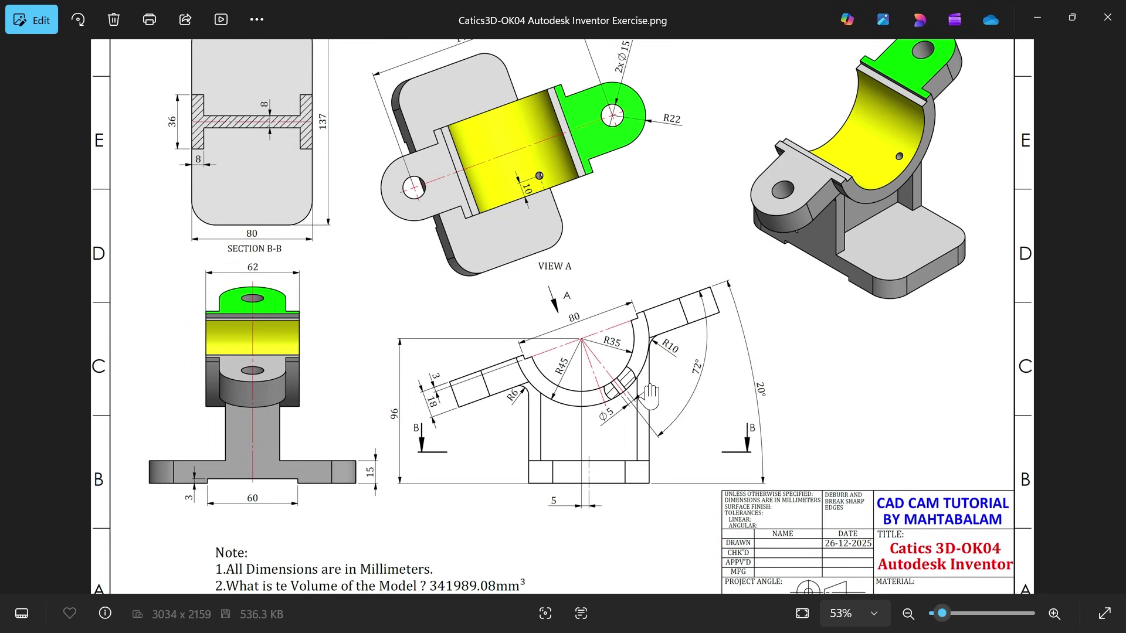
Step: Examine the section B-B, View A, side and front views of the Catics3D-OK04 drawing and their dimensions
scroll(650, 397, up, 1)
scroll(625, 360, down, 1)
scroll(660, 306, up, 1)
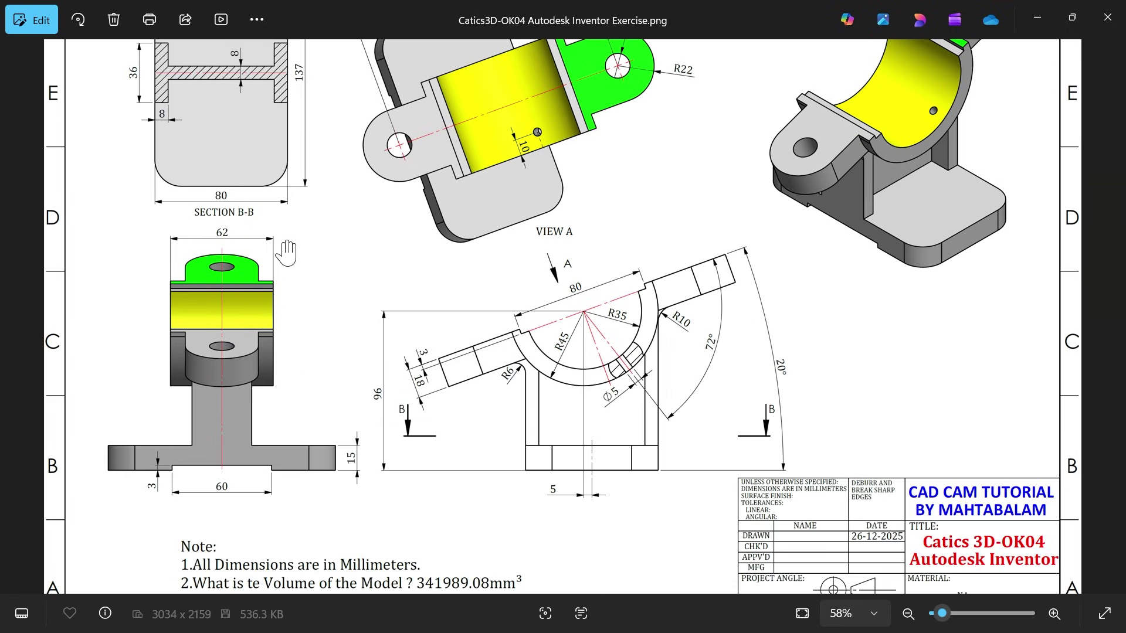
drag(180, 137, 194, 225)
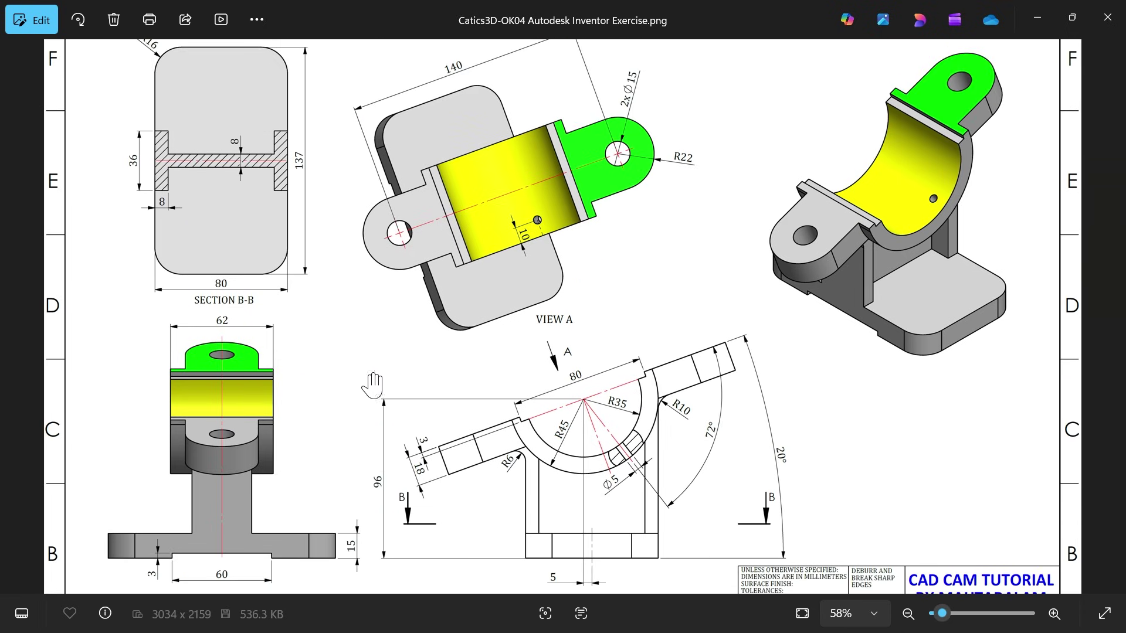
drag(373, 385, 391, 336)
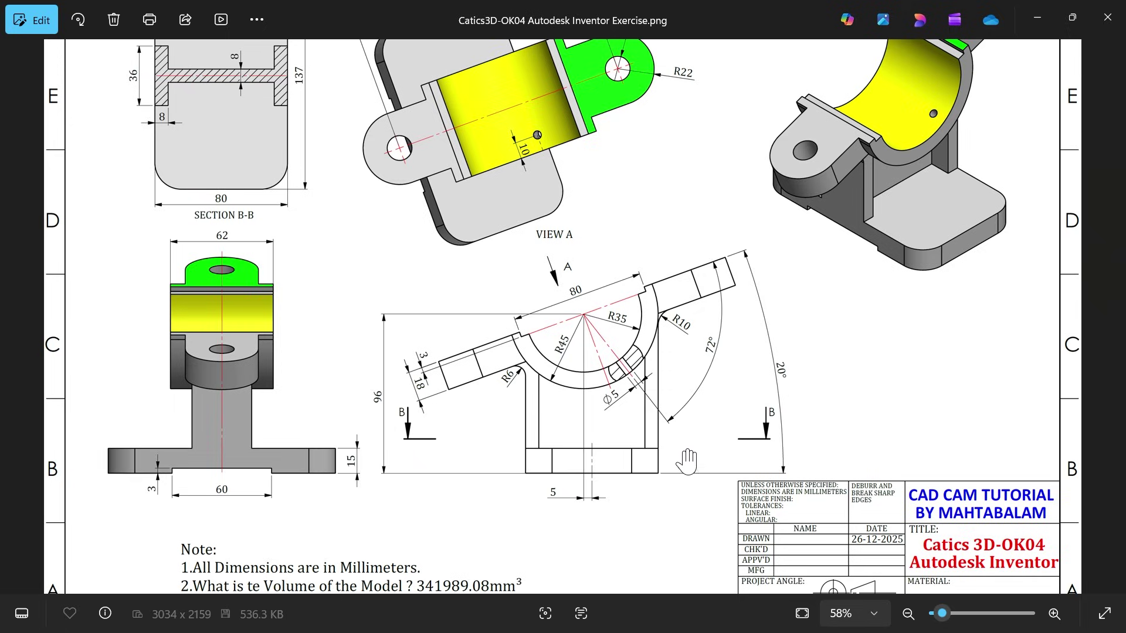
drag(535, 154, 550, 271)
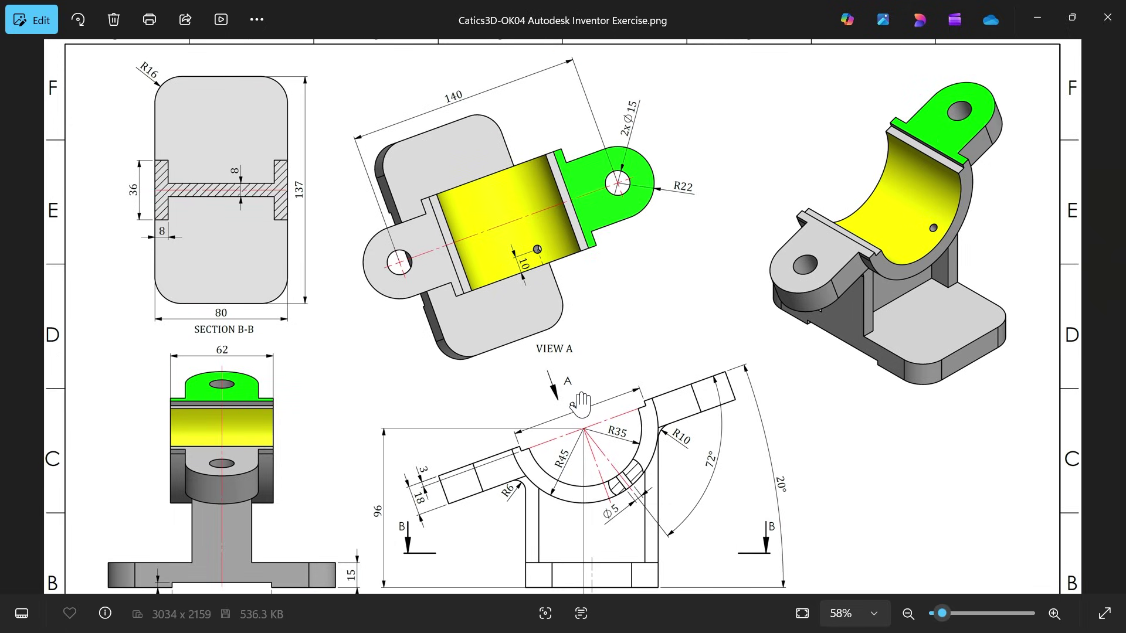
mouse_move(580, 403)
mouse_down()
mouse_move(630, 240)
mouse_move(624, 368)
mouse_up()
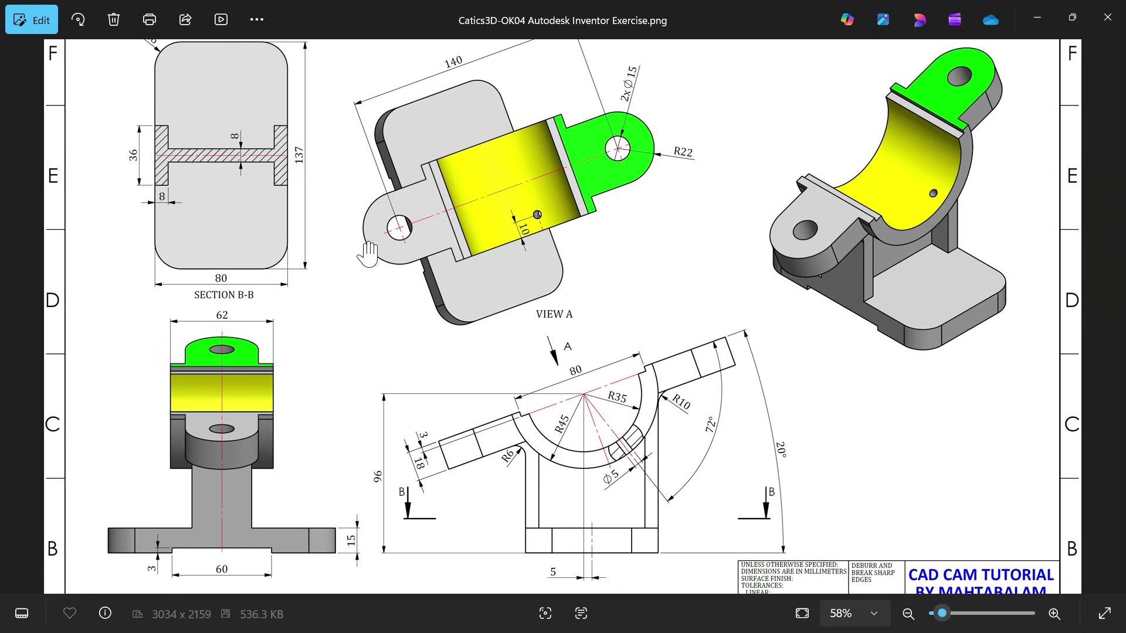
drag(287, 184, 286, 239)
scroll(285, 251, up, 3)
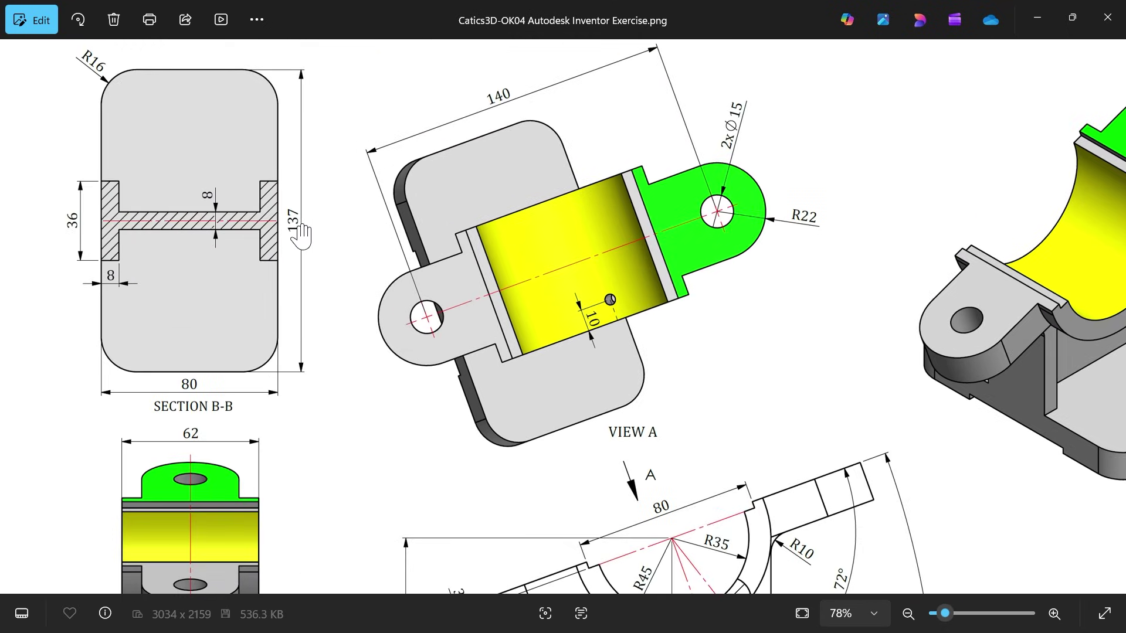
drag(202, 270, 234, 194)
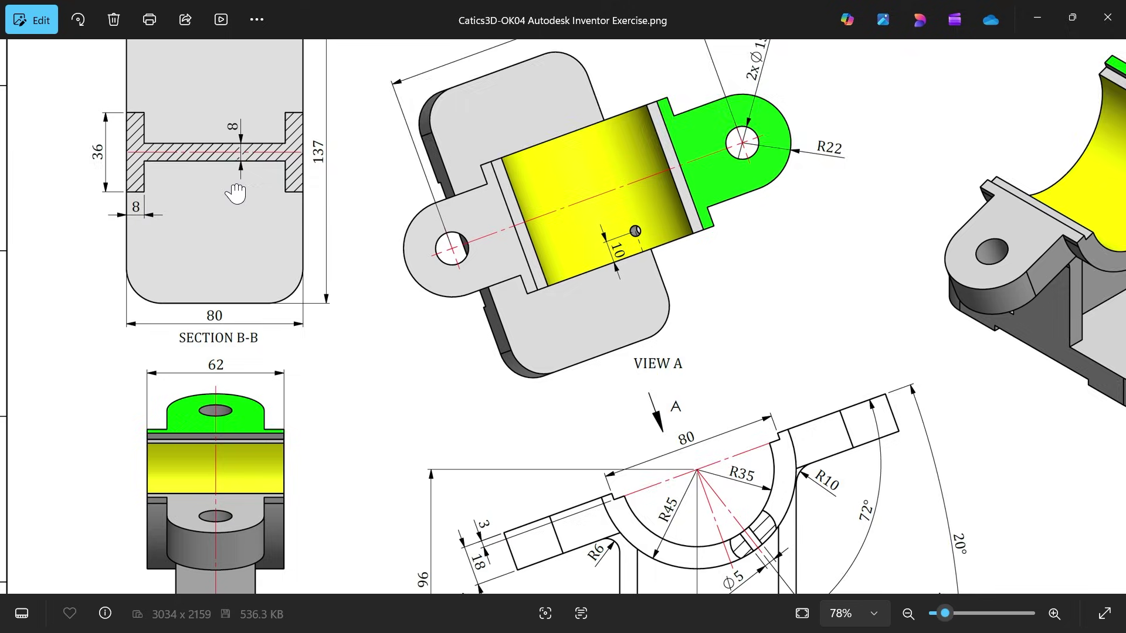
drag(246, 418, 270, 327)
drag(281, 416, 295, 319)
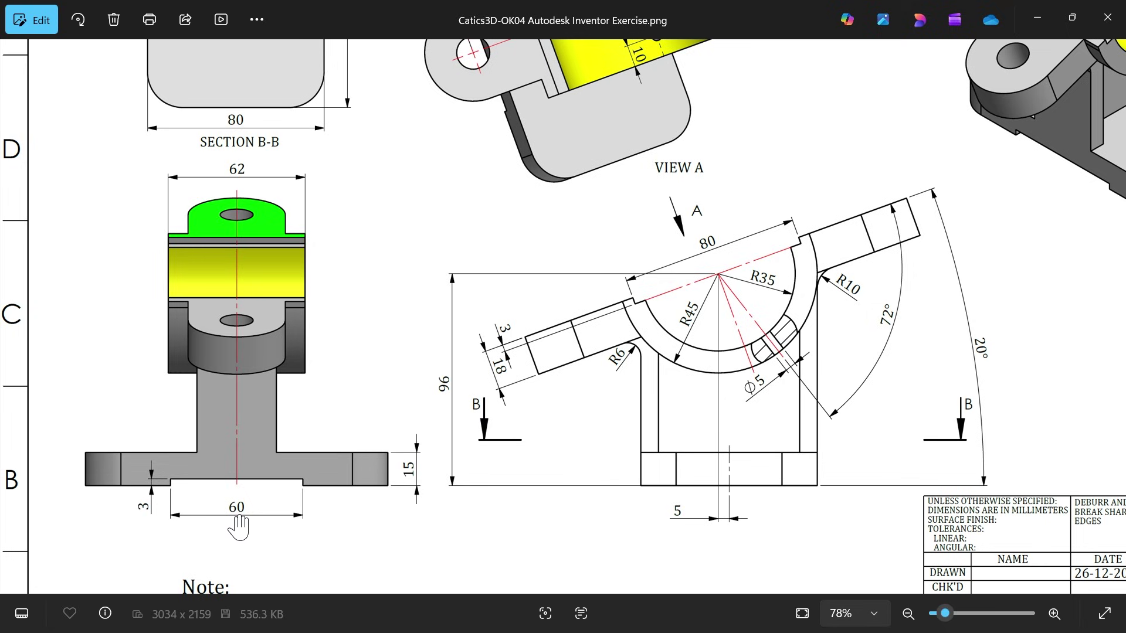
drag(346, 257, 343, 519)
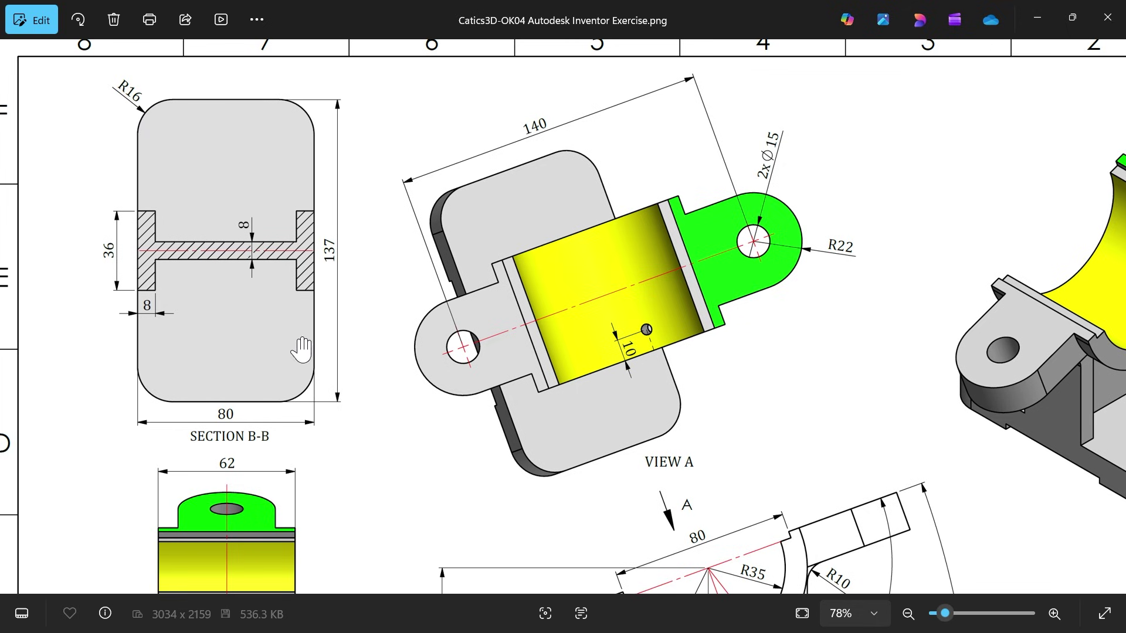
drag(398, 434, 299, 123)
scroll(639, 329, up, 2)
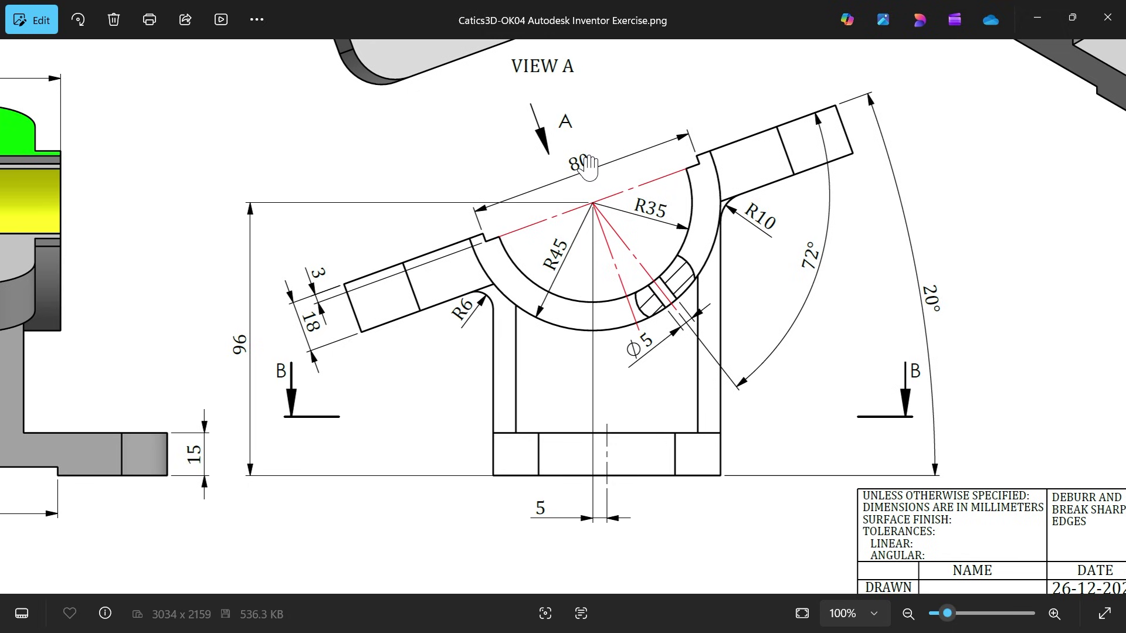
Step: Switch to SOLIDWORKS and sketch a center rectangle about 151 mm high on the Top Plane, centred on the origin
click(1036, 18)
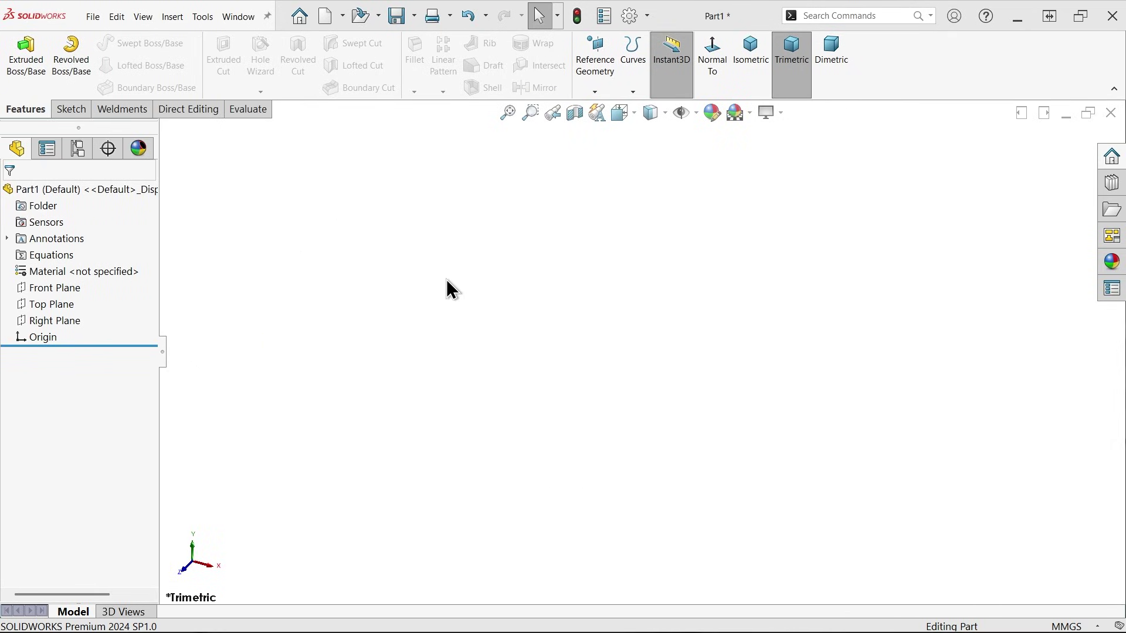
click(55, 307)
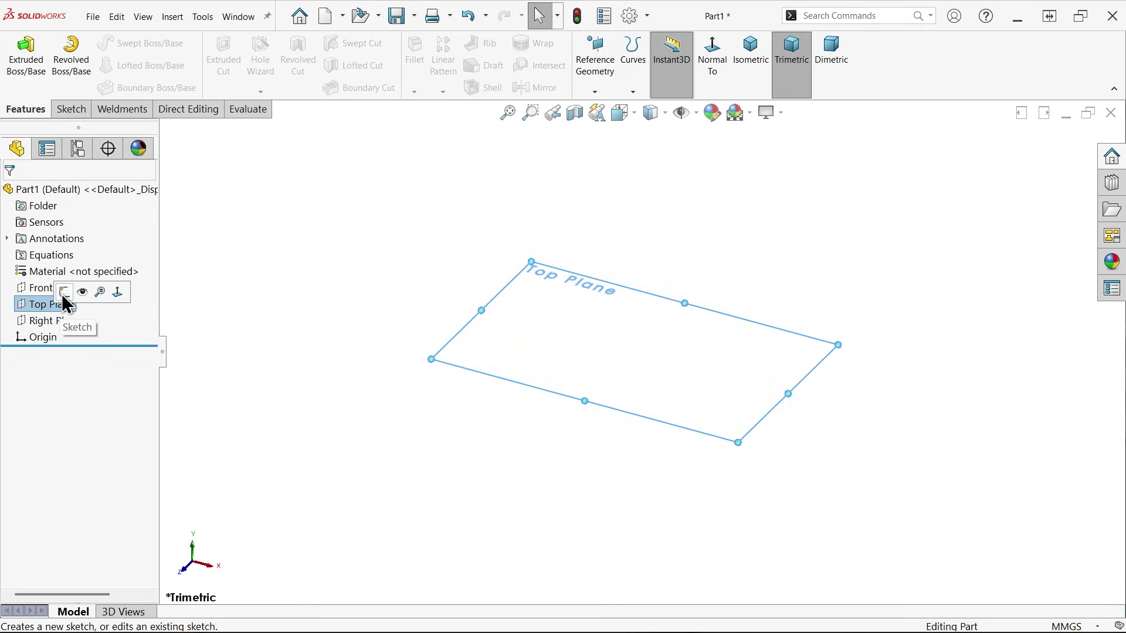
click(61, 294)
click(111, 66)
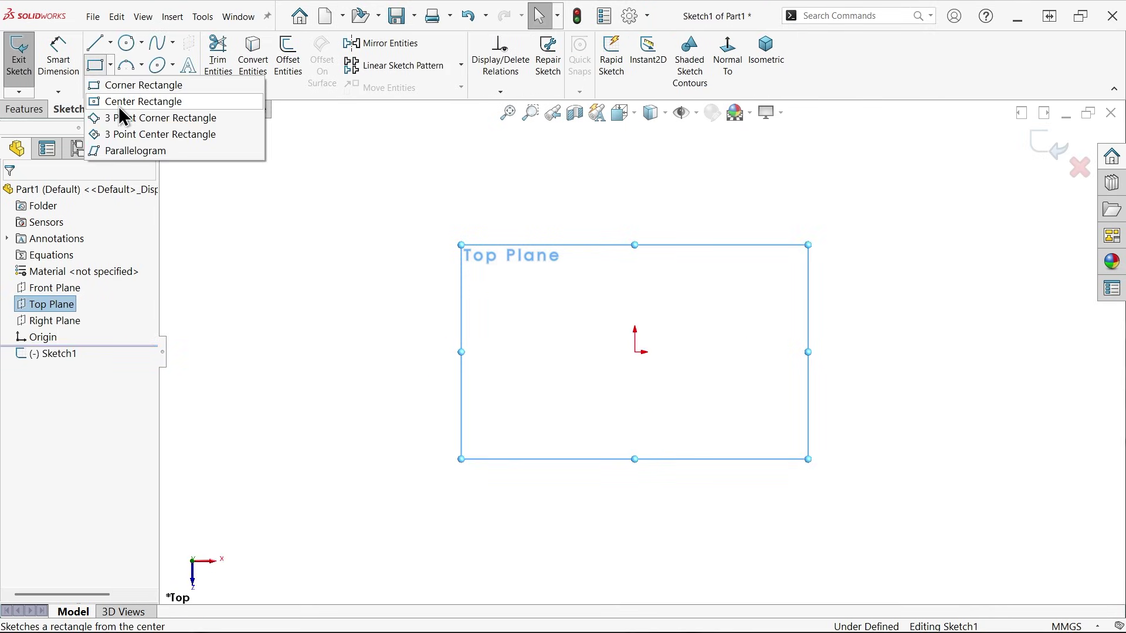
click(129, 100)
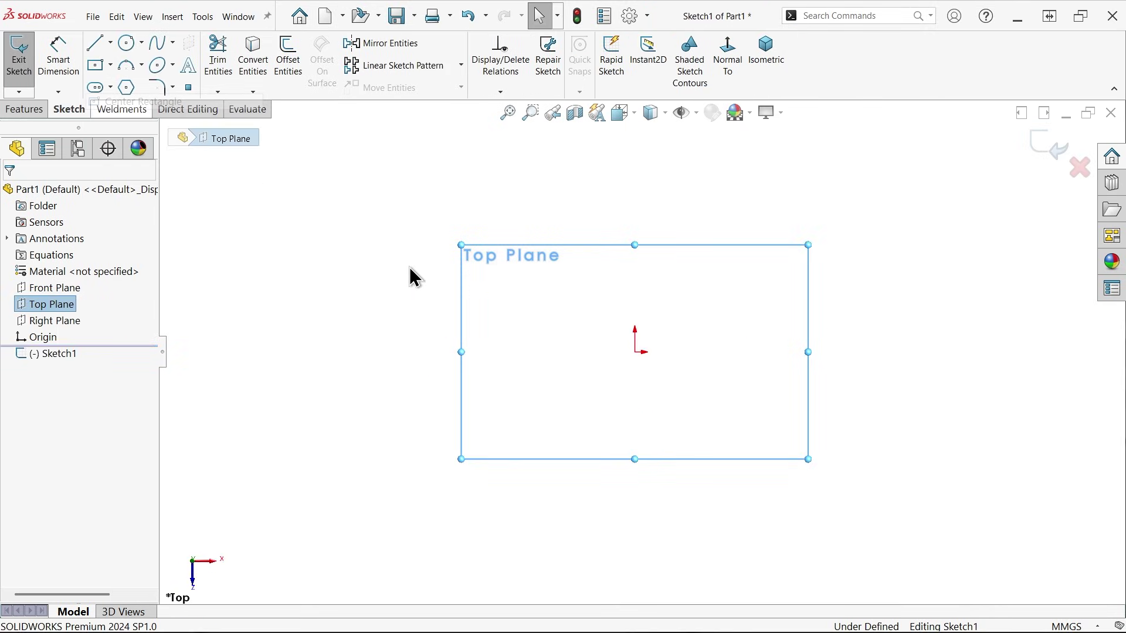
click(635, 351)
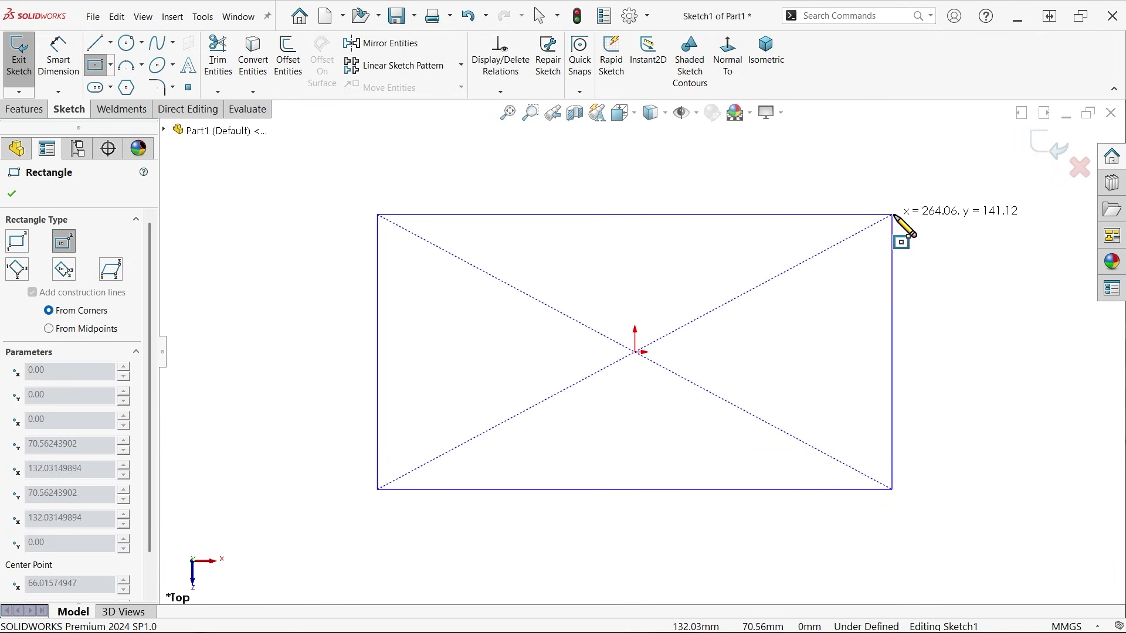
click(918, 205)
Step: Dimension the rectangle with a vertical side of 80 mm and a horizontal side of 137 mm
click(59, 62)
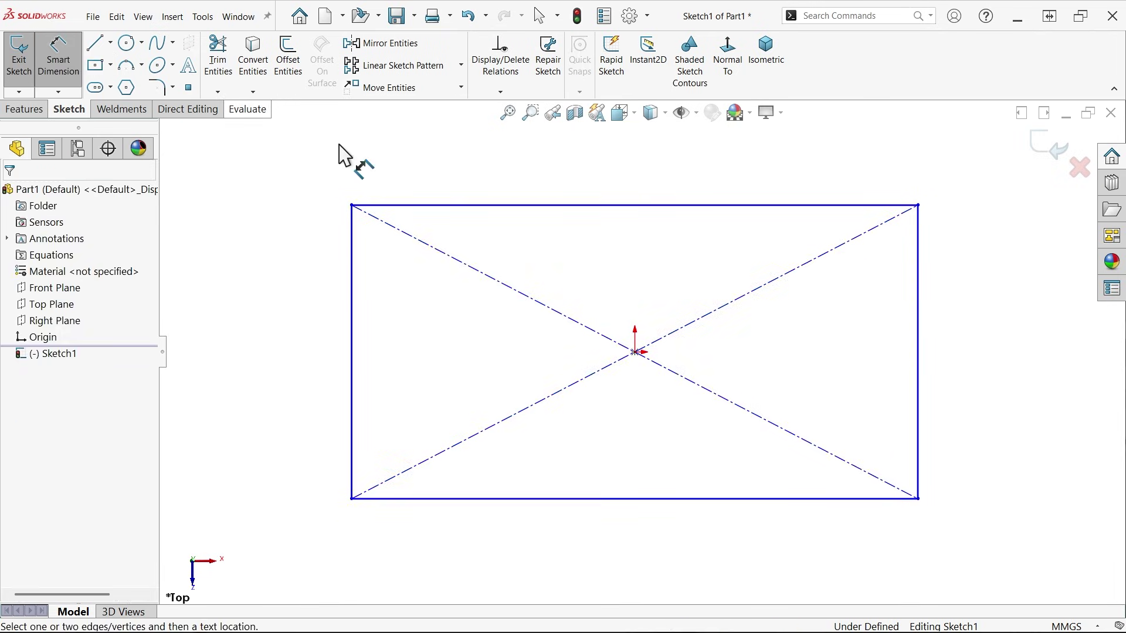
click(918, 348)
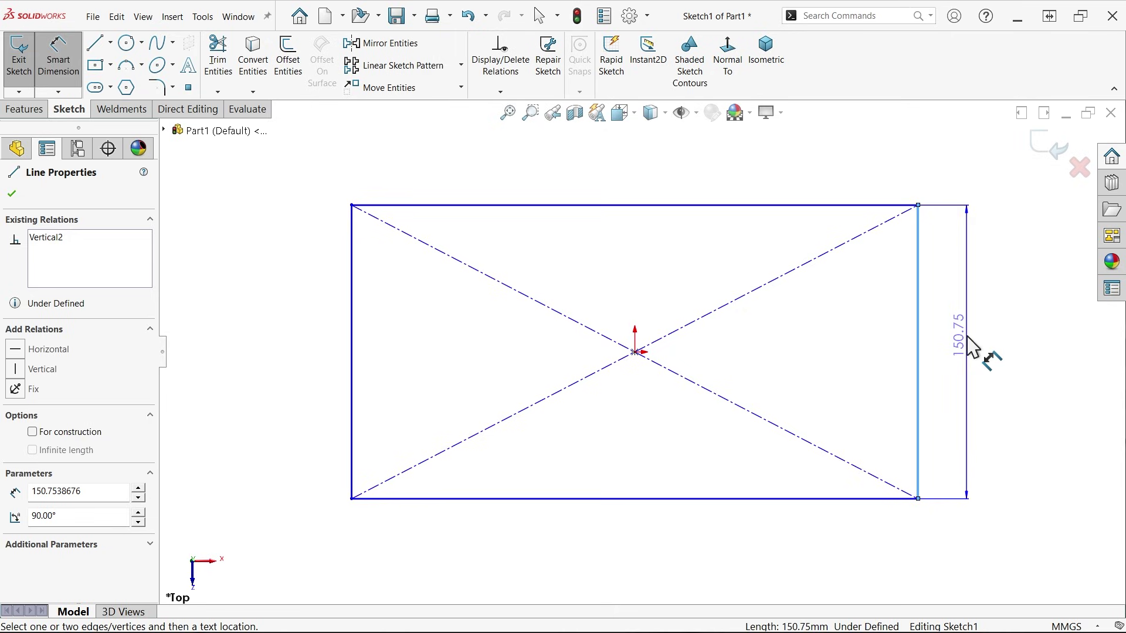
click(969, 346)
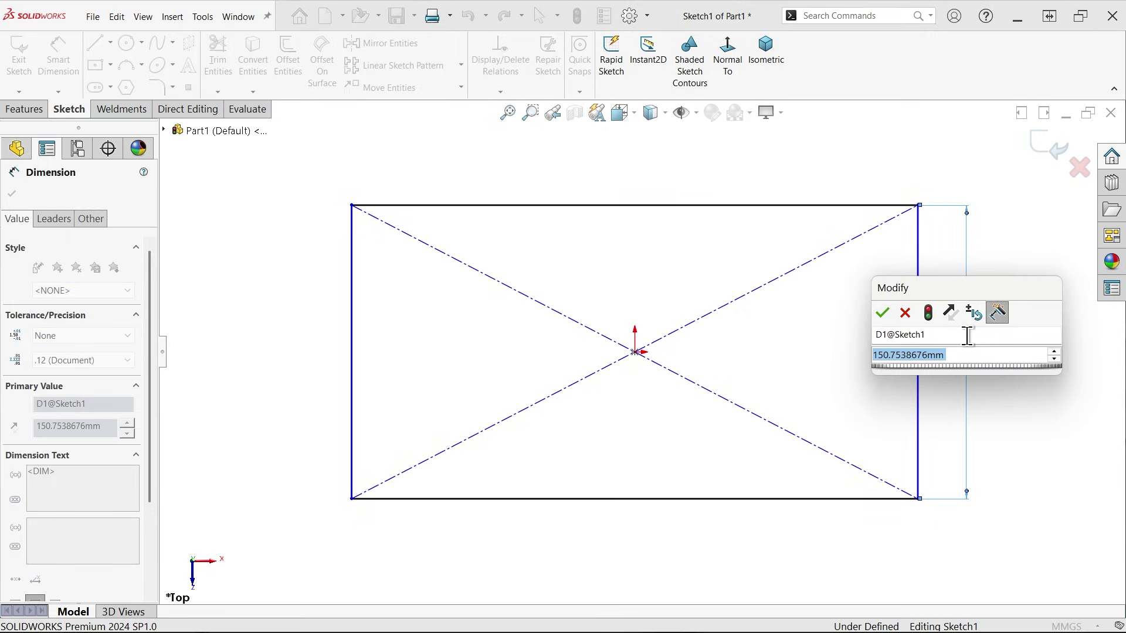
text(80)
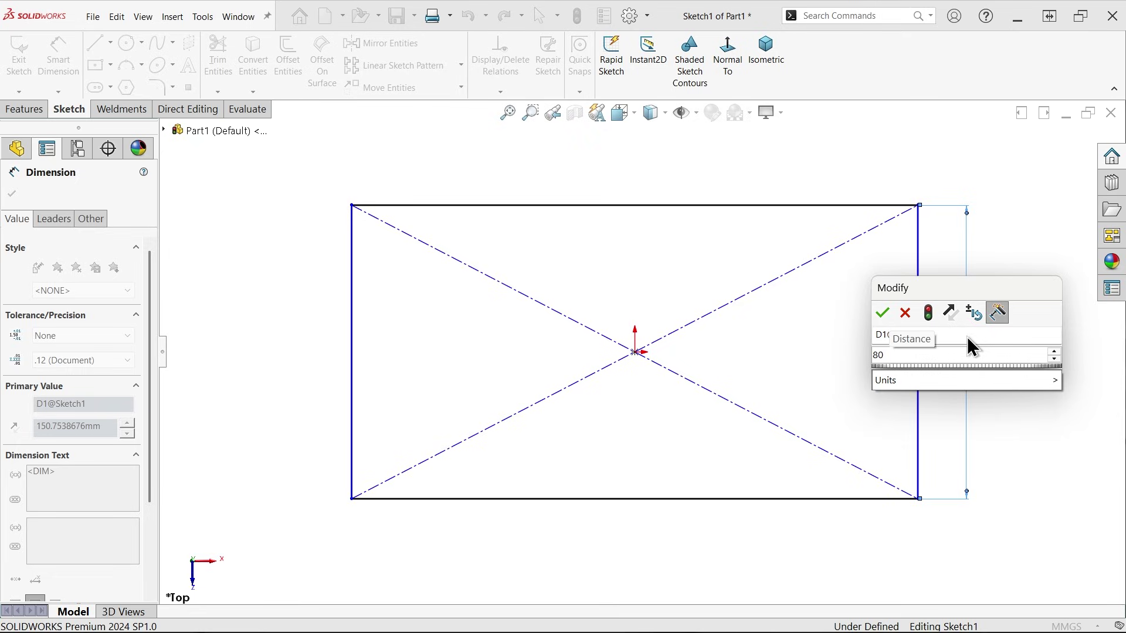
key(ctrl+a)
key(Return)
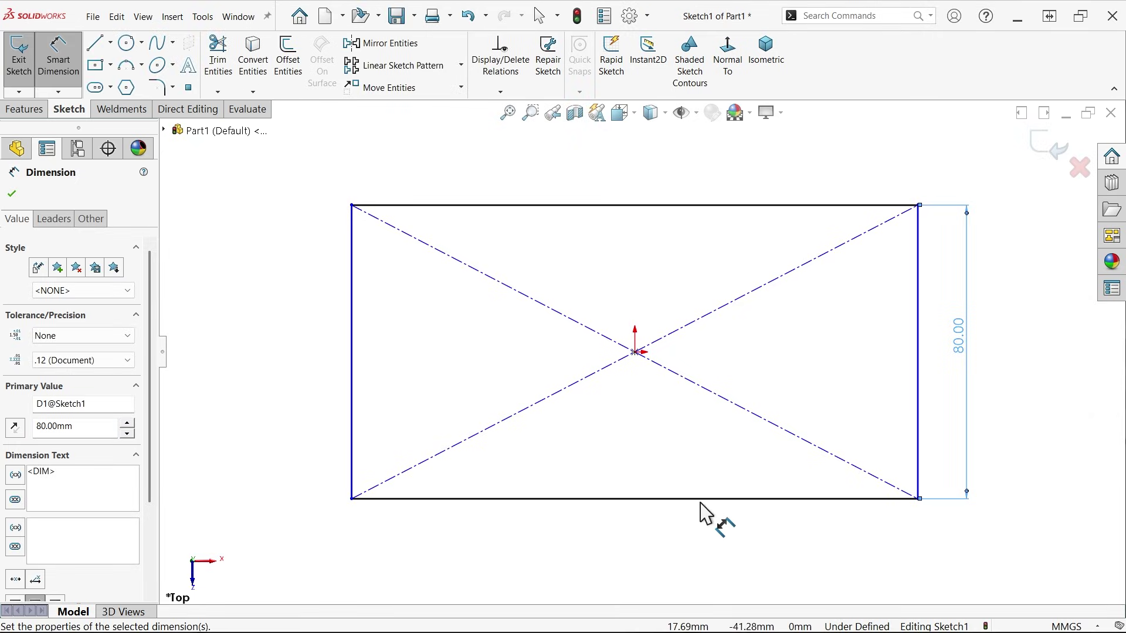
click(696, 497)
click(661, 535)
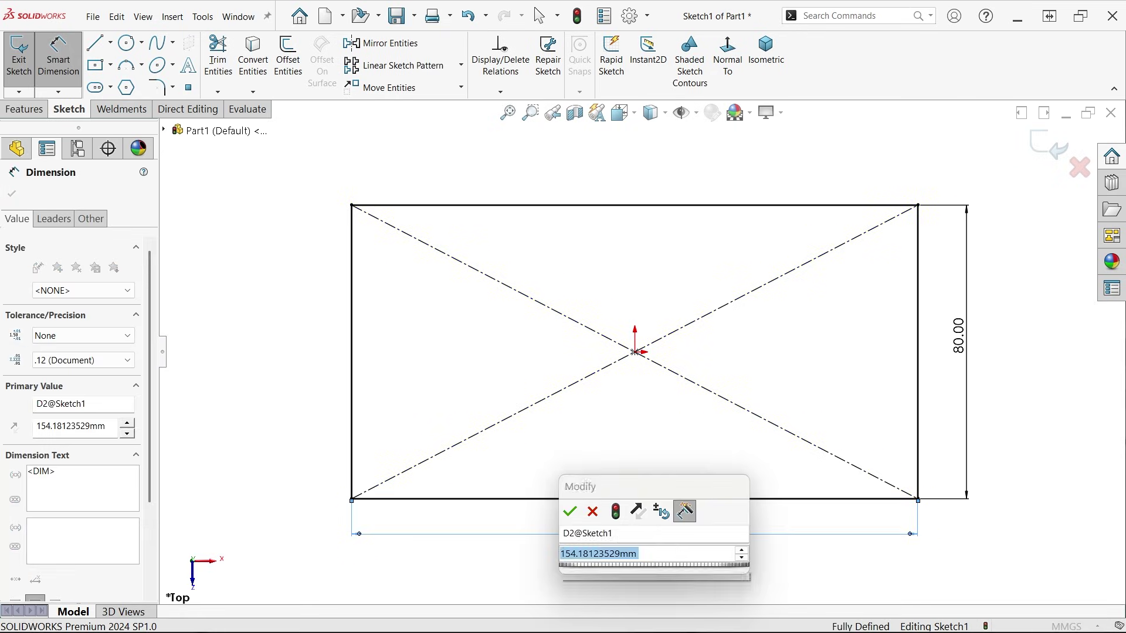
text(137)
key(Return)
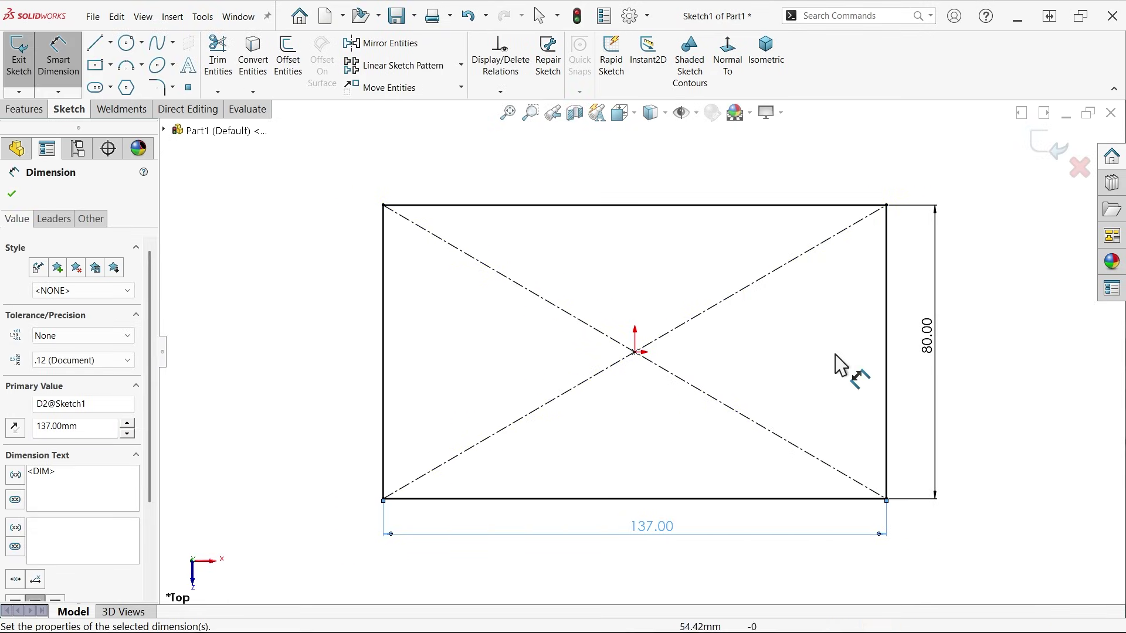
Step: Extrude the rectangle as a blind boss 15 mm upward to form the base plate
click(23, 110)
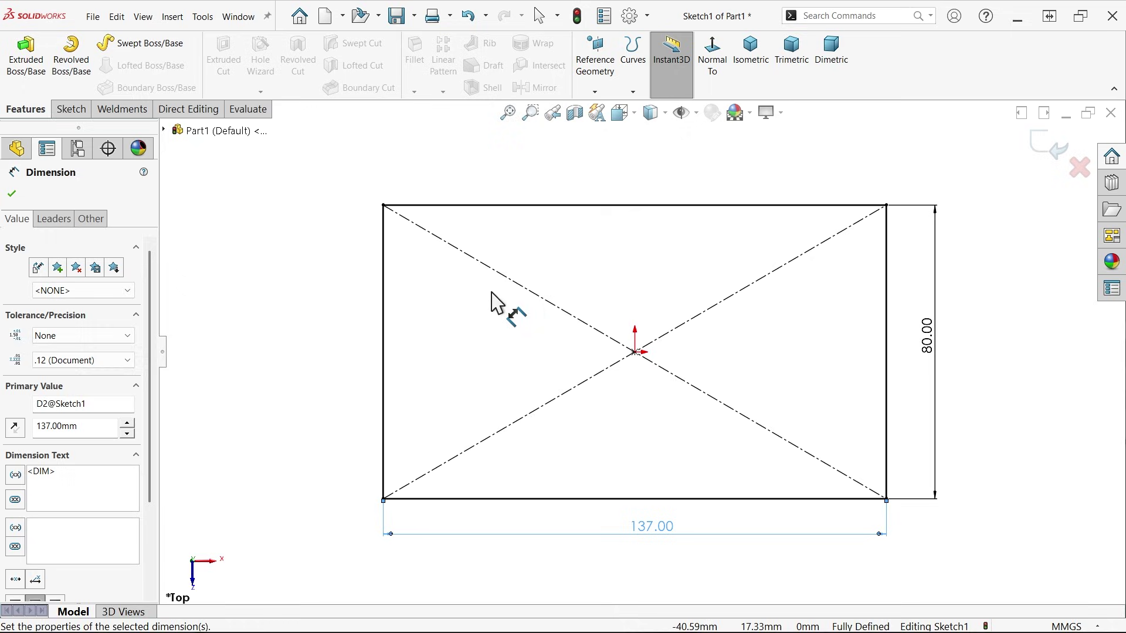
click(26, 77)
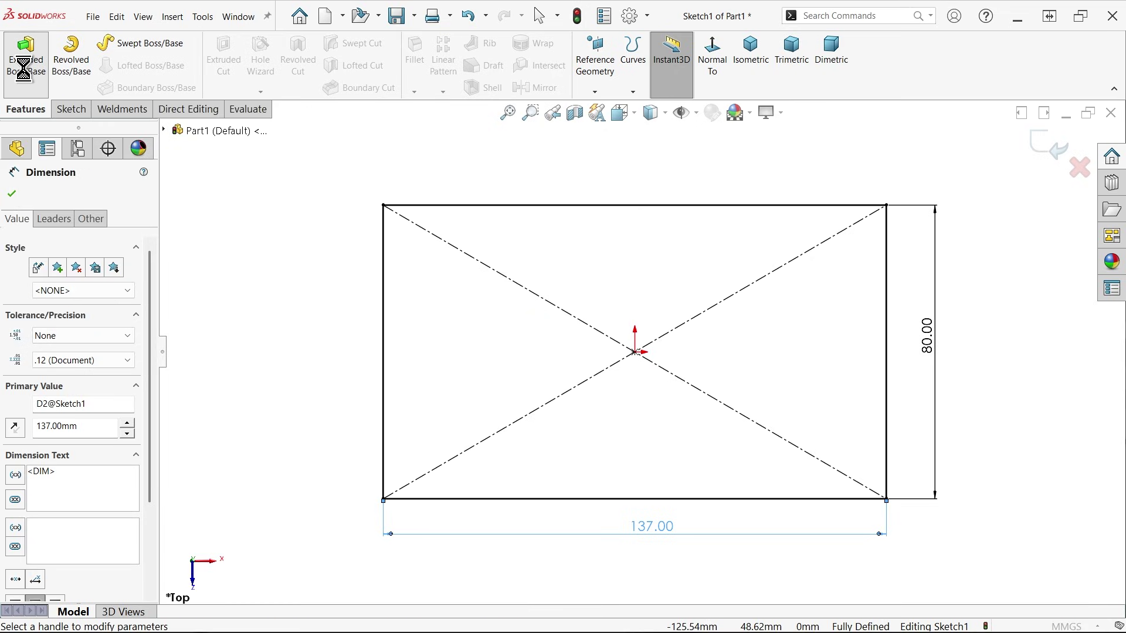
click(50, 285)
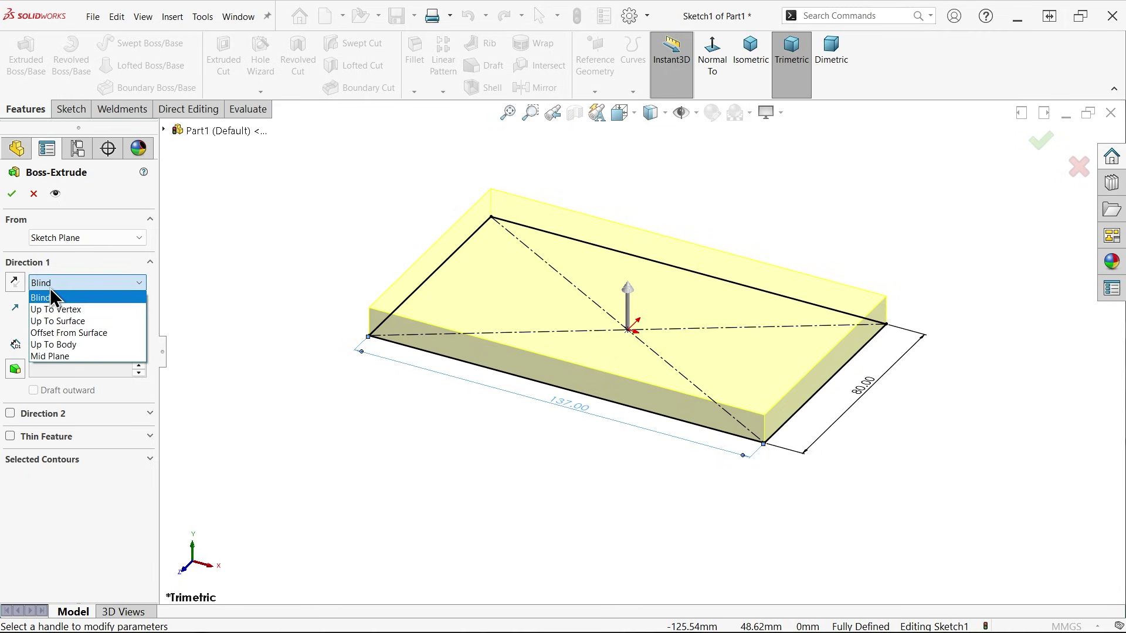
click(51, 295)
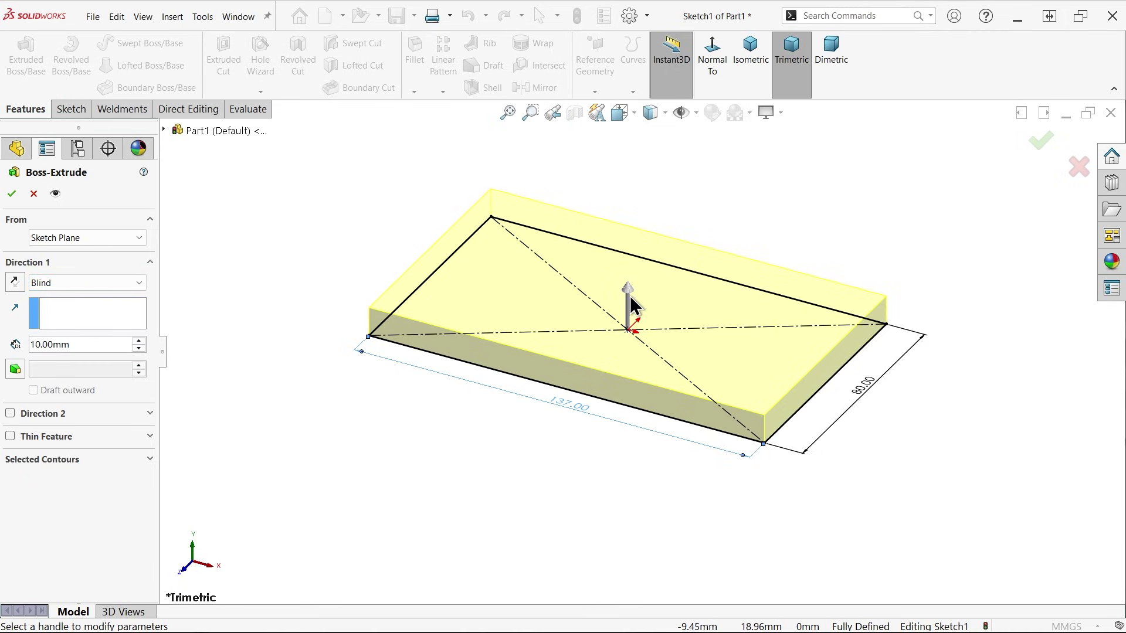
click(31, 347)
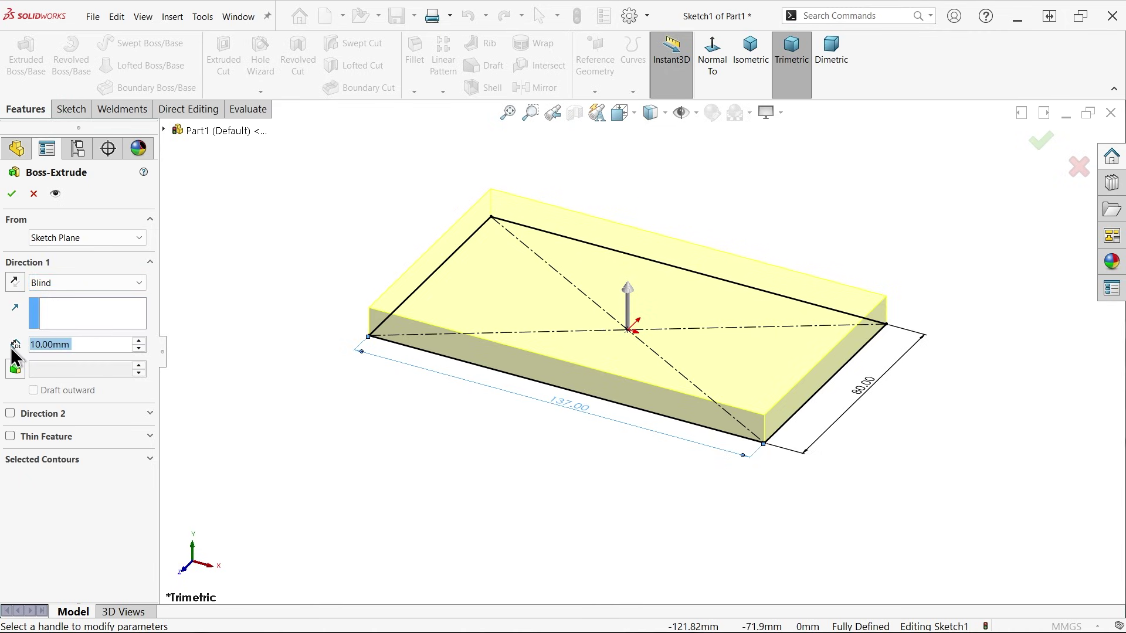
text(15)
key(Return)
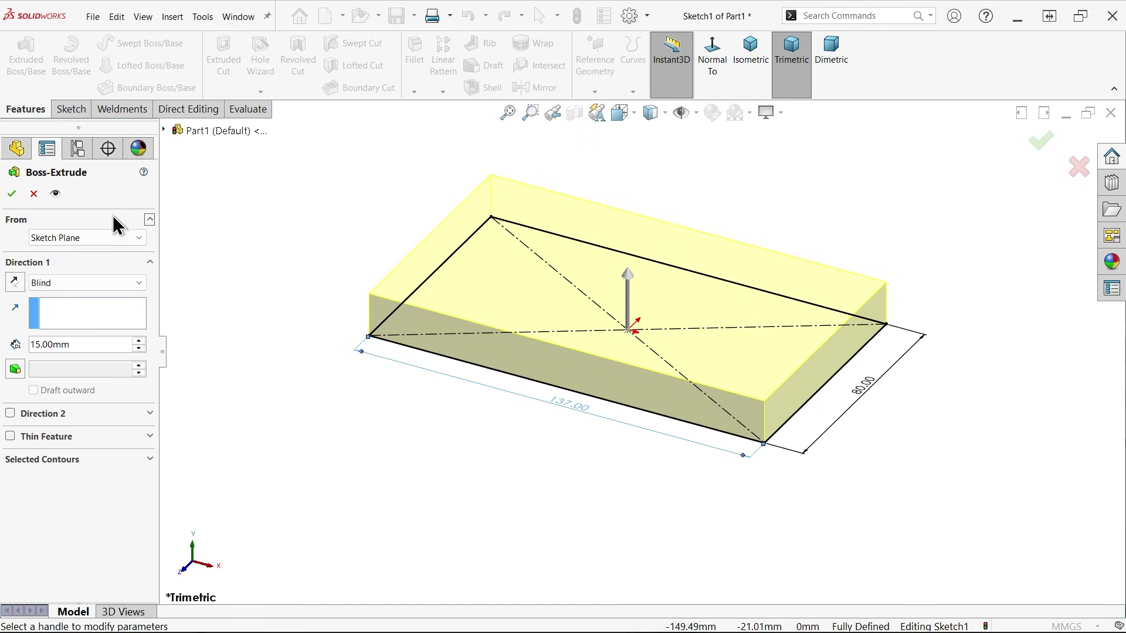
click(11, 194)
Step: Fillet the four vertical corner edges of the base plate with a constant, symmetric 16 mm radius
scroll(586, 261, down, 1)
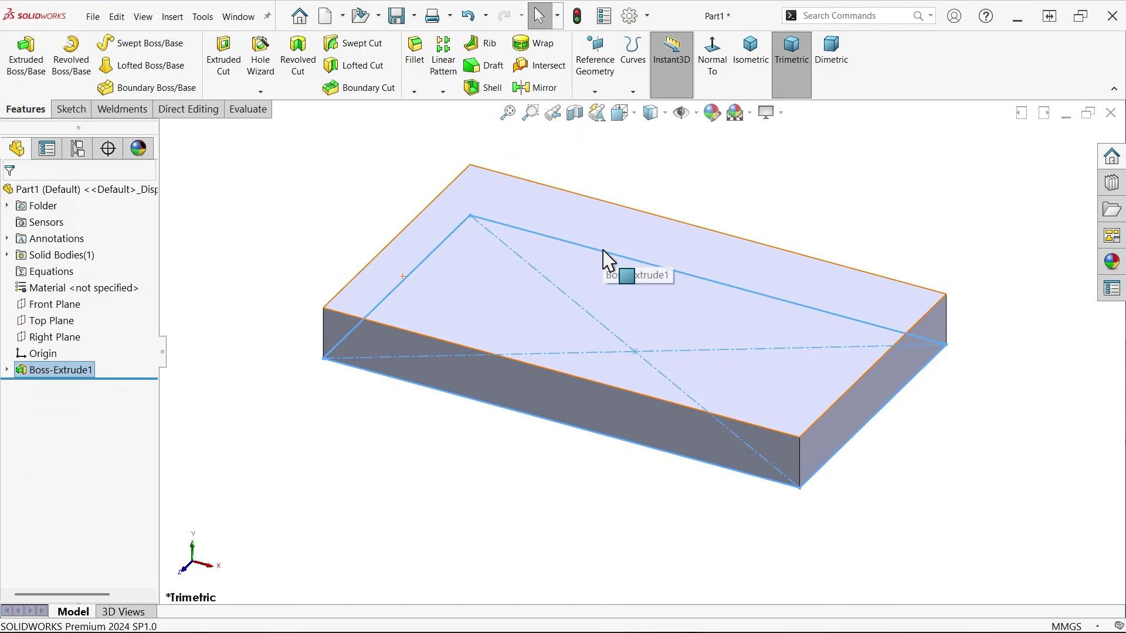
click(414, 65)
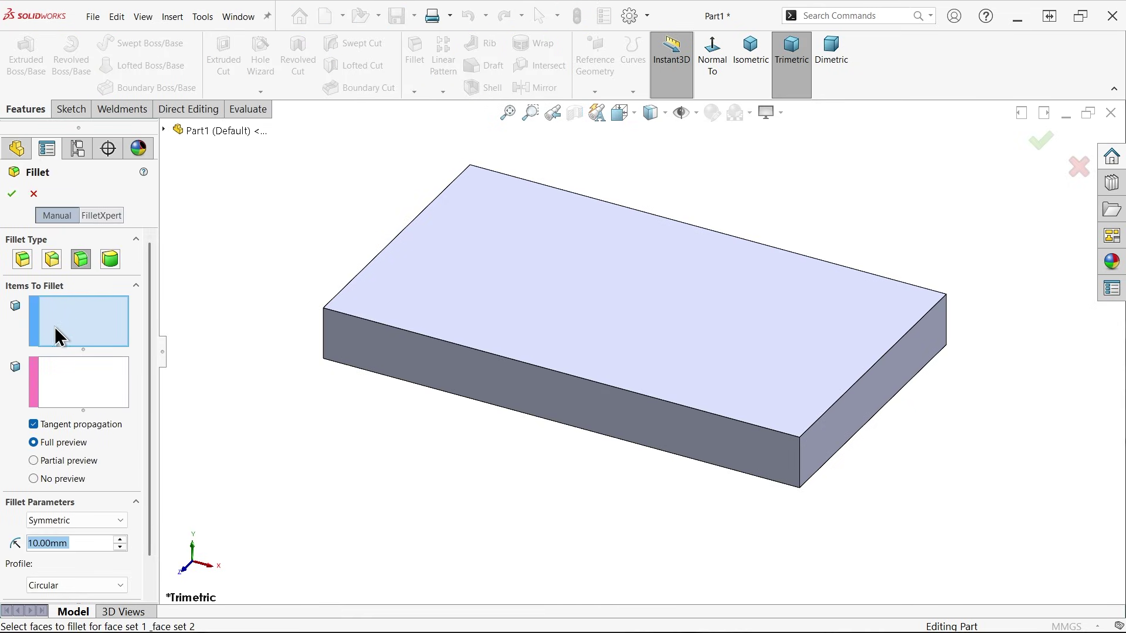
click(23, 259)
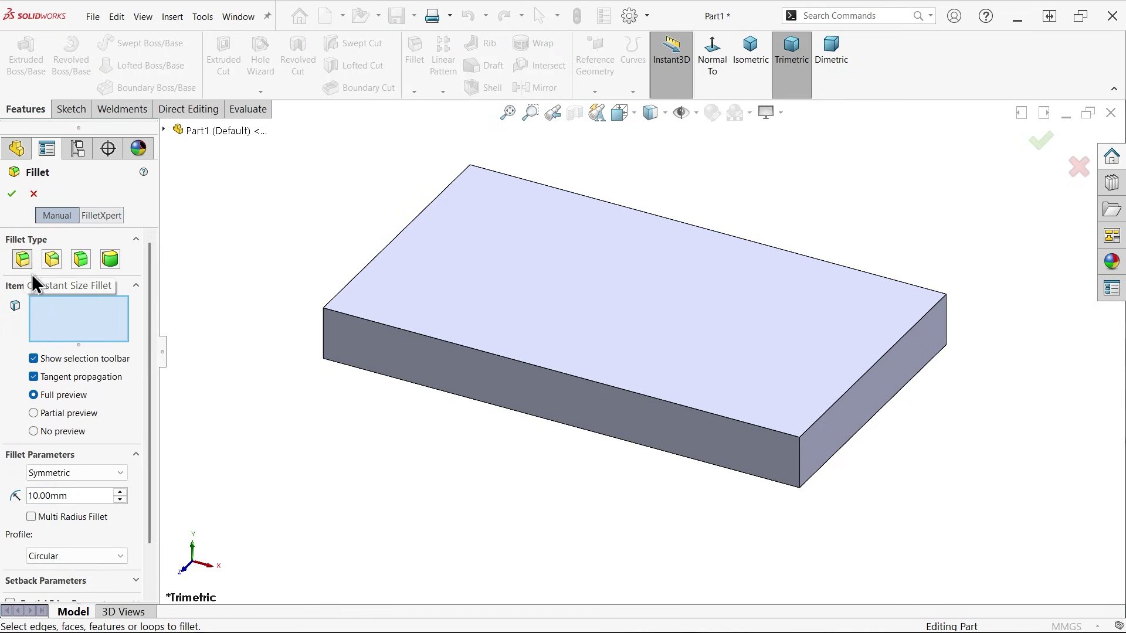
drag(73, 499, 4, 493)
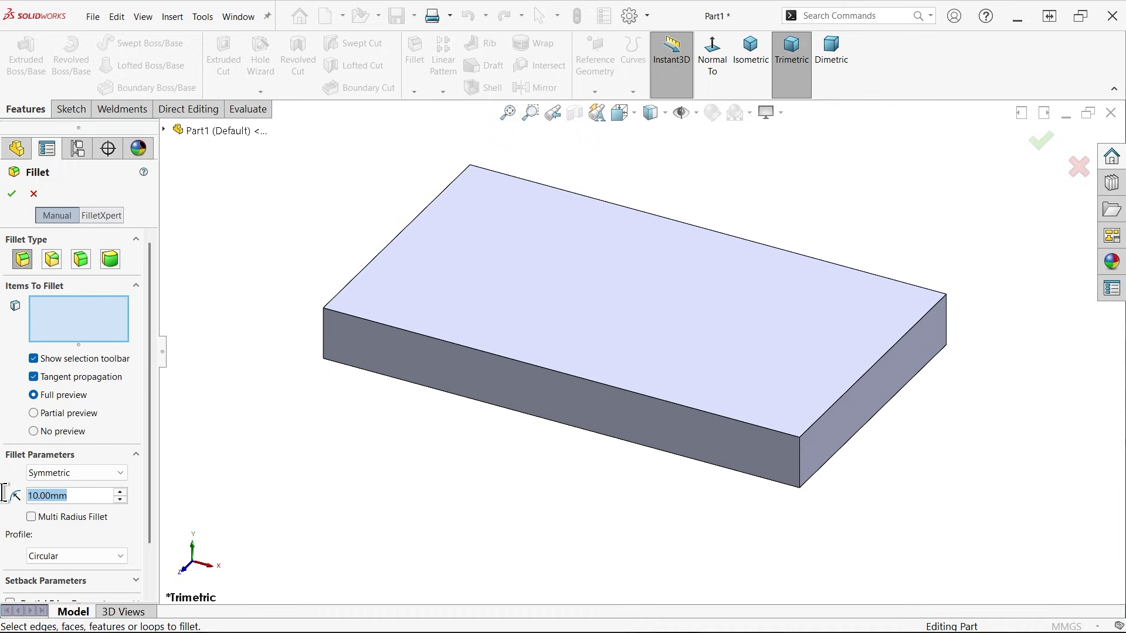
text(16)
key(Return)
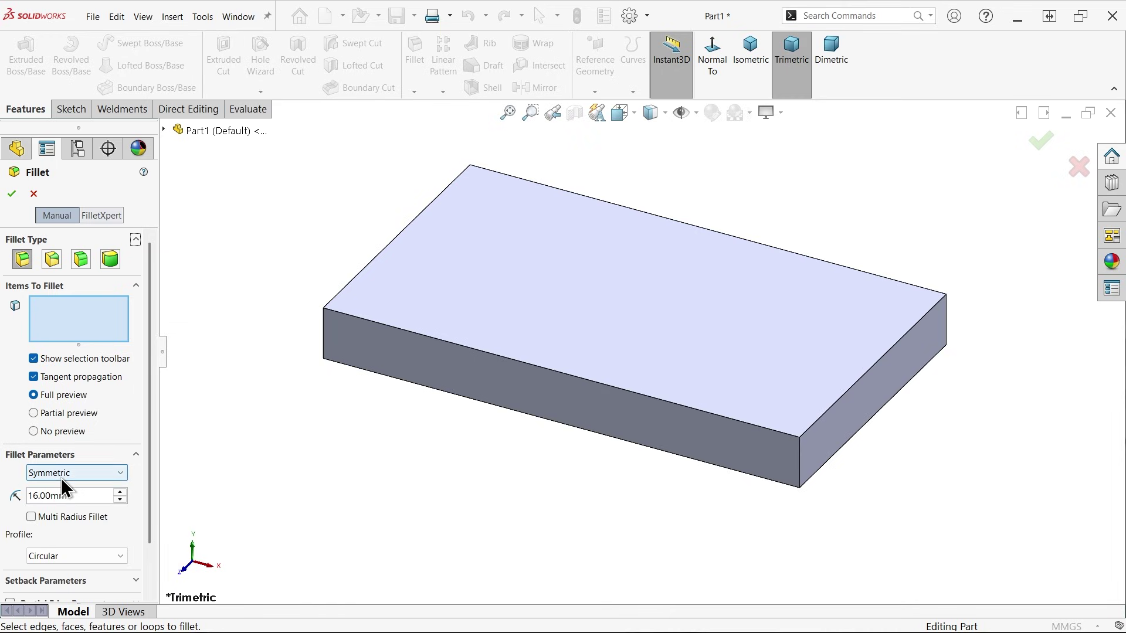
click(329, 343)
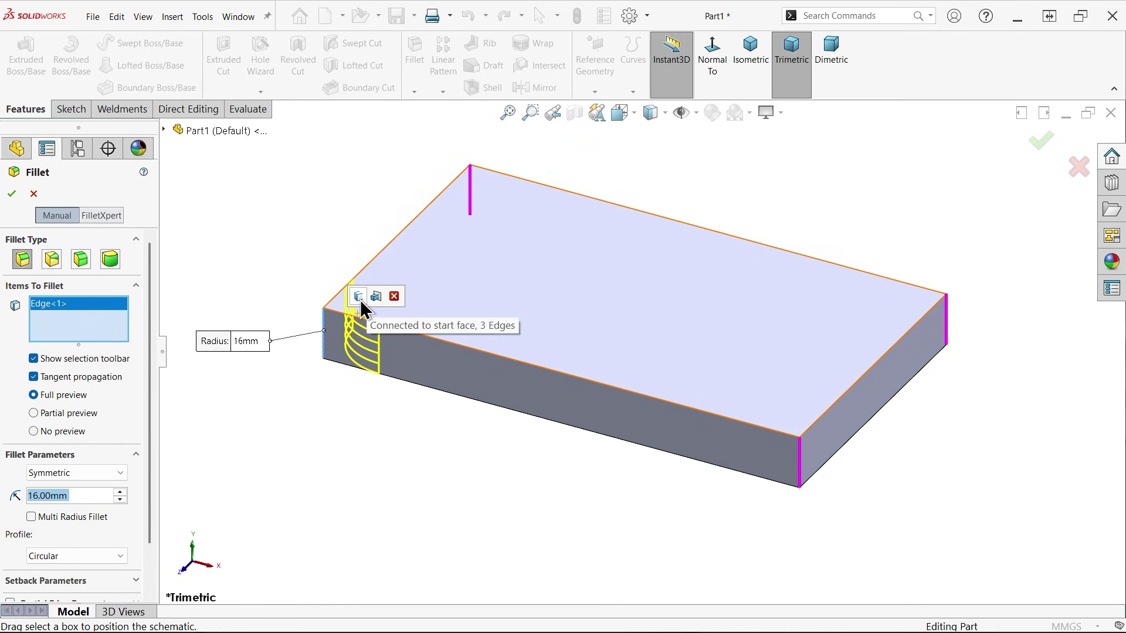
click(360, 300)
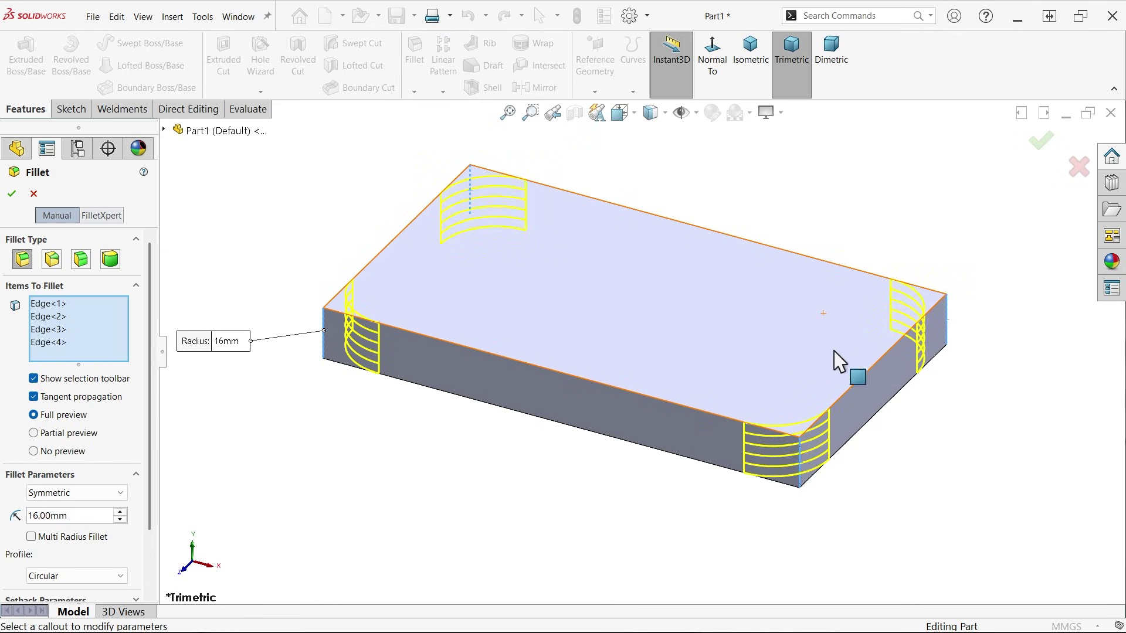
click(12, 194)
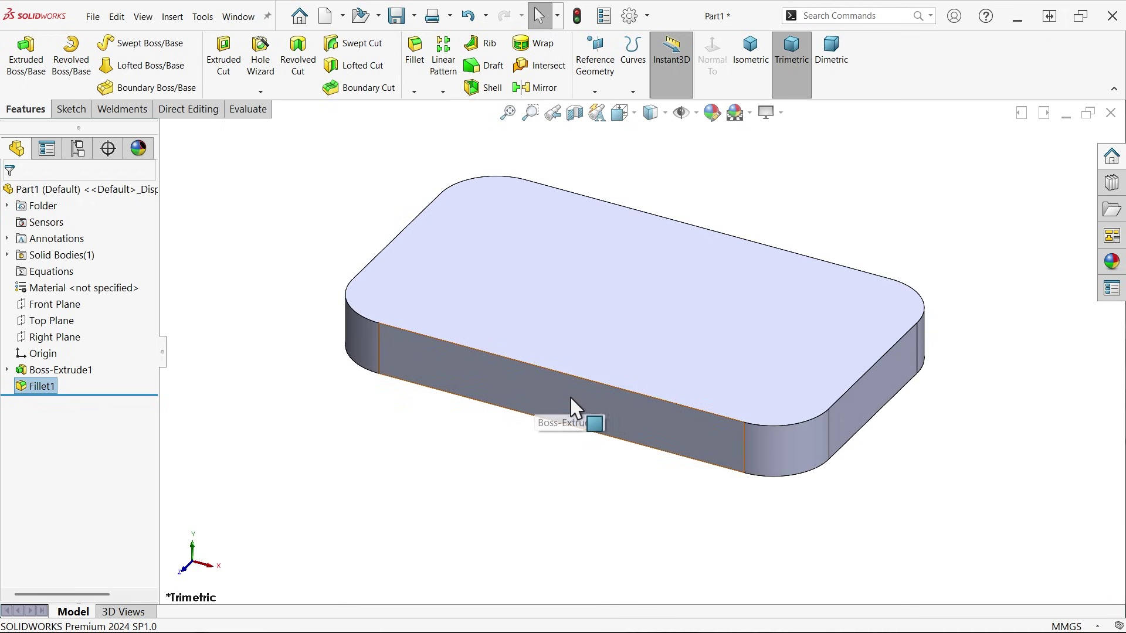
Step: Sketch a corner rectangle about 7.7 mm high on the plate's long front face, with its base on the lower edge
click(591, 398)
click(623, 362)
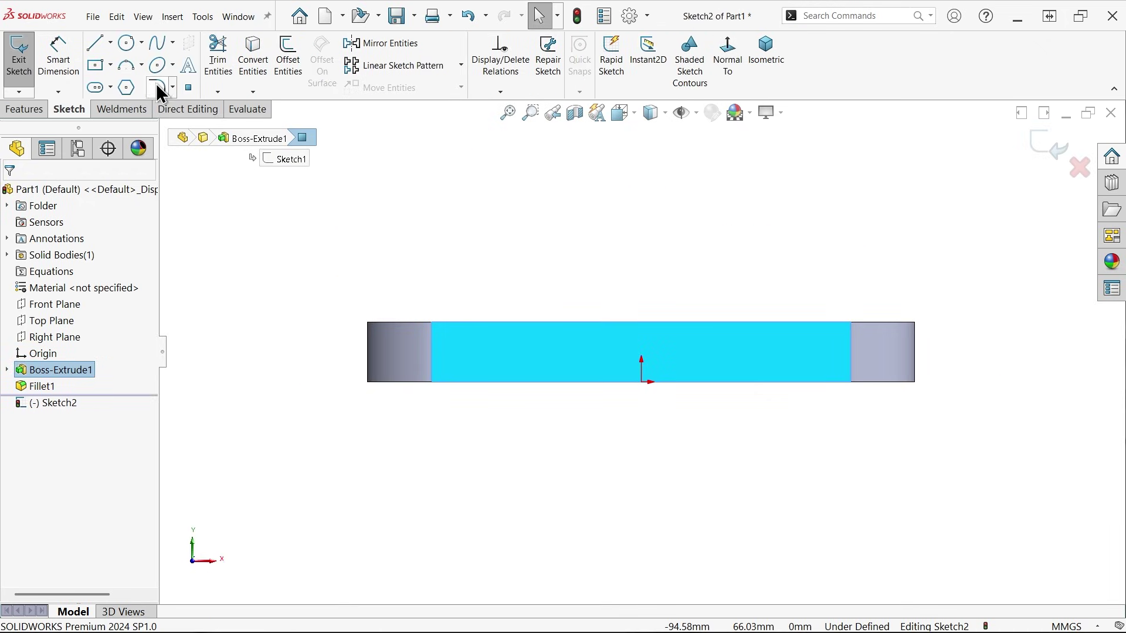
click(111, 68)
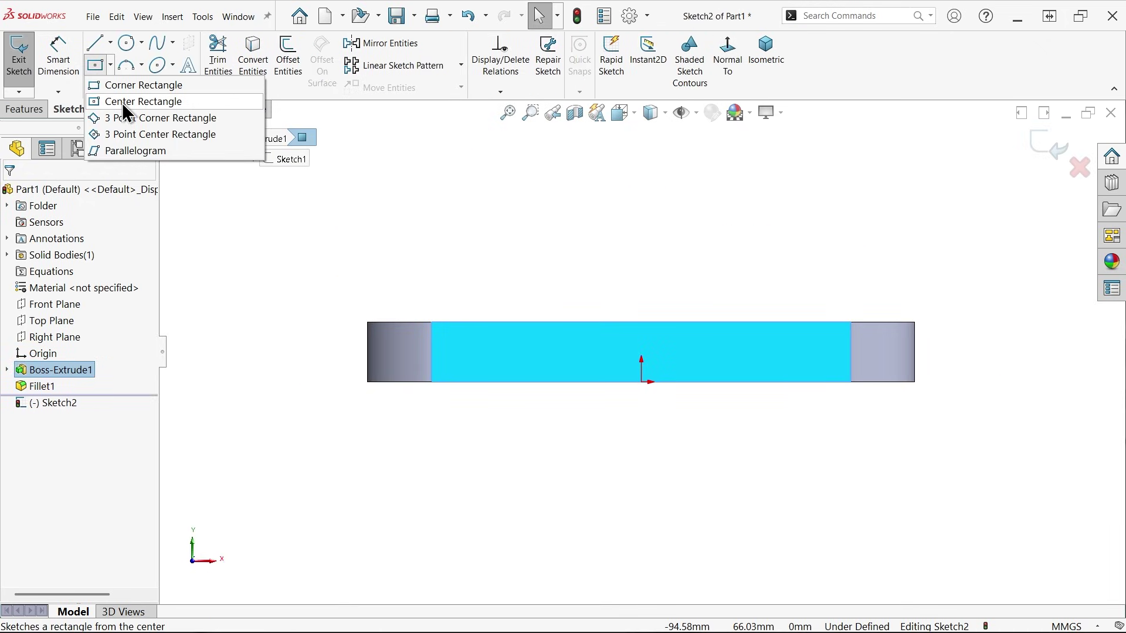
click(116, 88)
scroll(615, 381, down, 3)
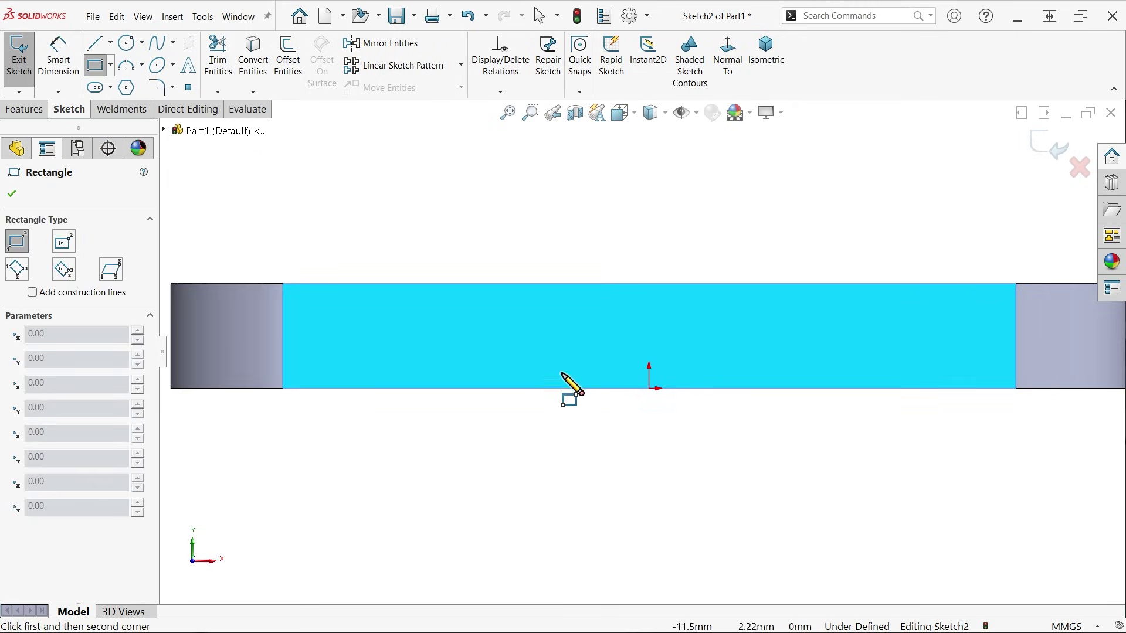
click(466, 389)
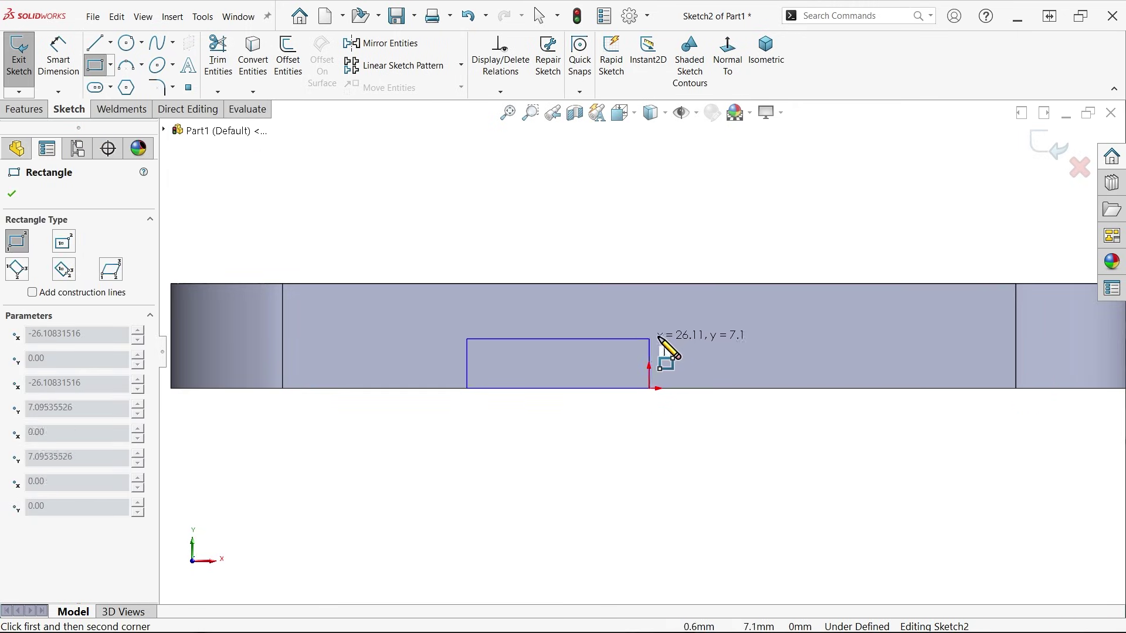
click(779, 335)
key(Escape)
scroll(751, 322, down, 2)
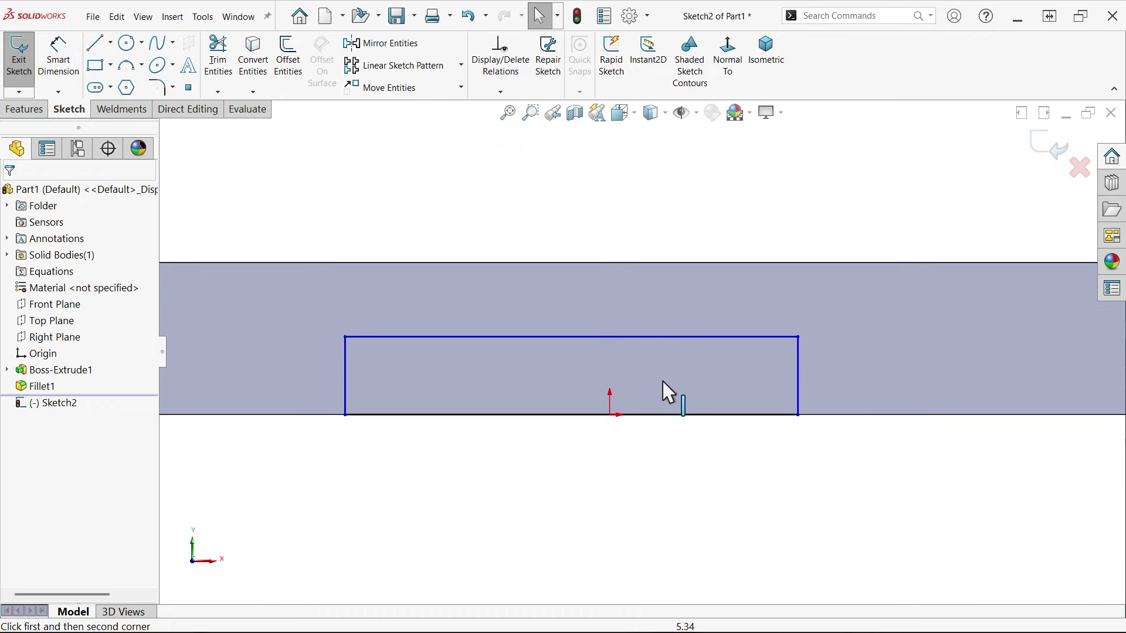
Step: Make the origin the midpoint of the rectangle's lower side
click(610, 414)
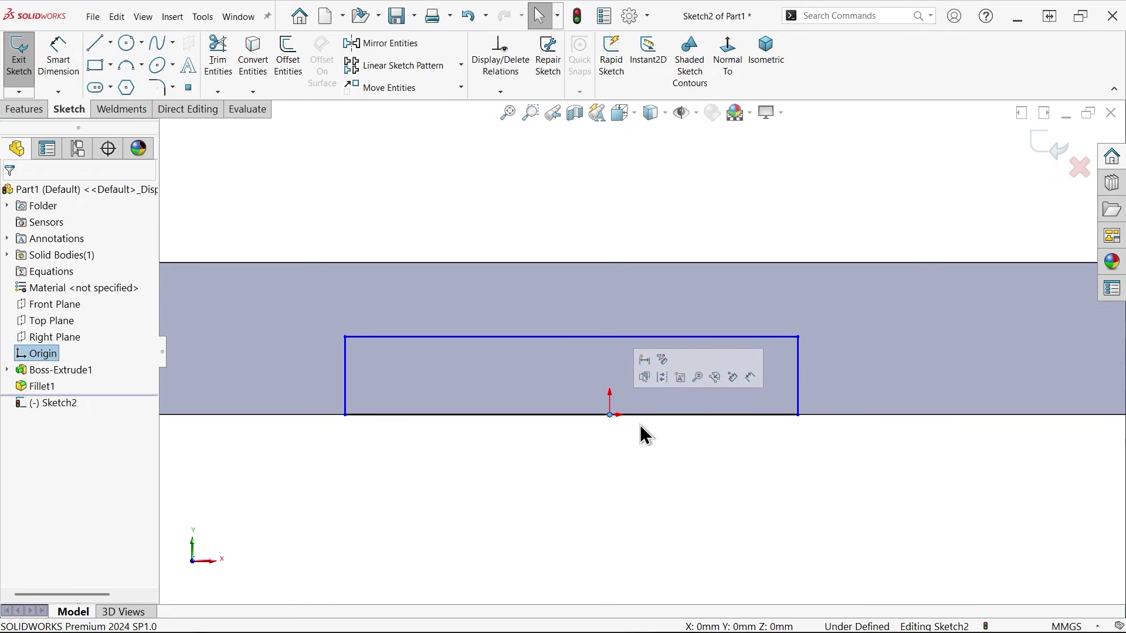
ctrl+click(666, 415)
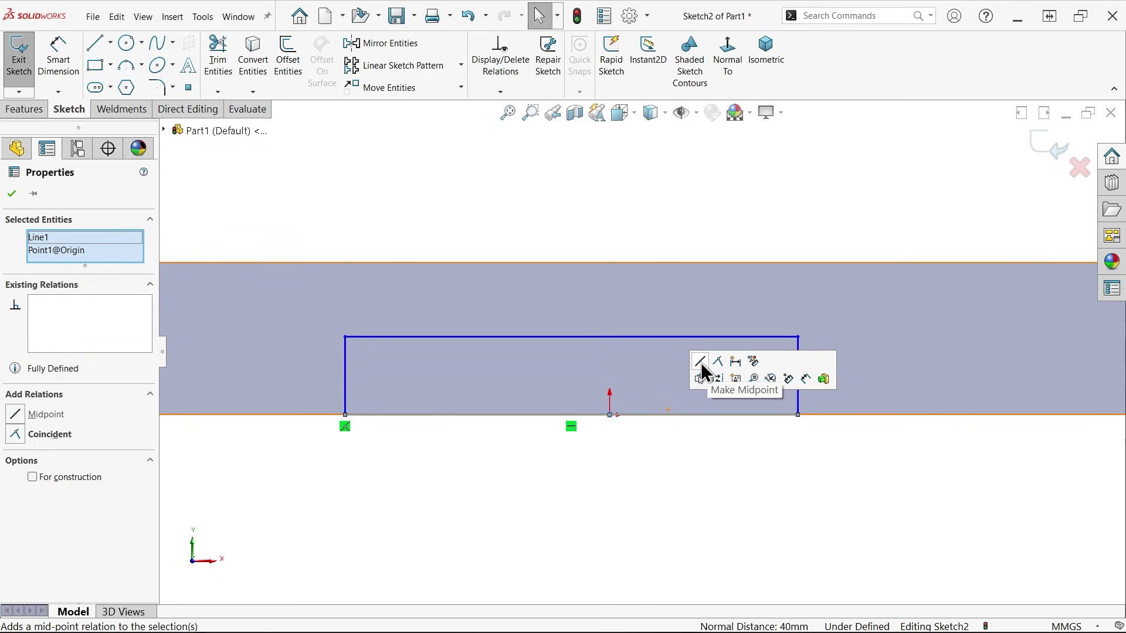
click(701, 364)
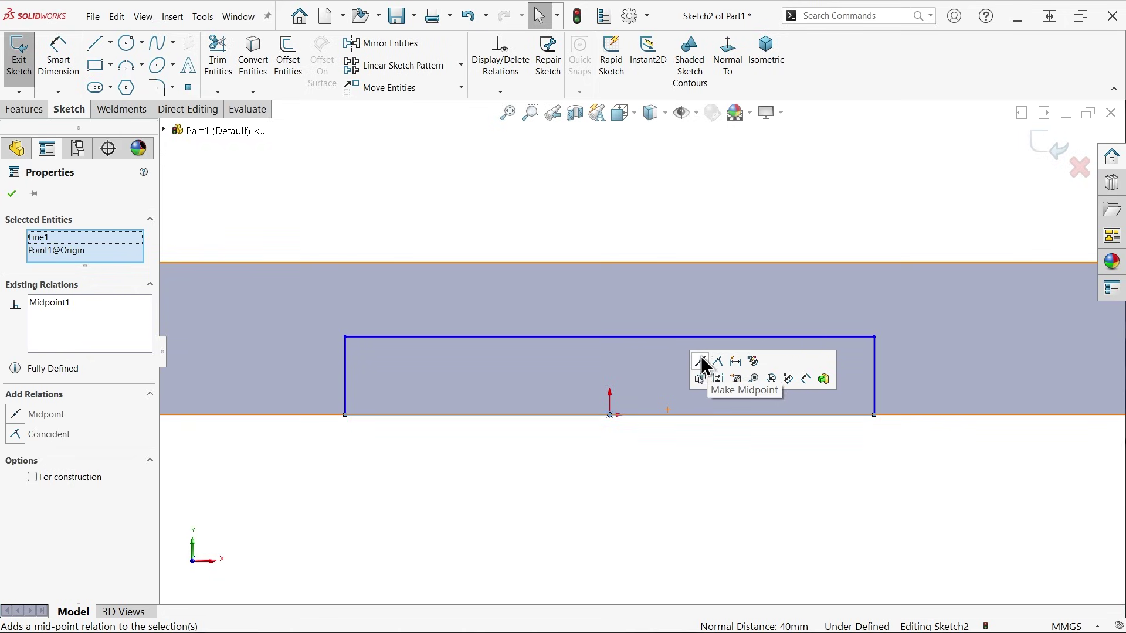
Step: Dimension the rectangle with a width of 60 mm and a height of 3 mm
click(59, 58)
click(520, 416)
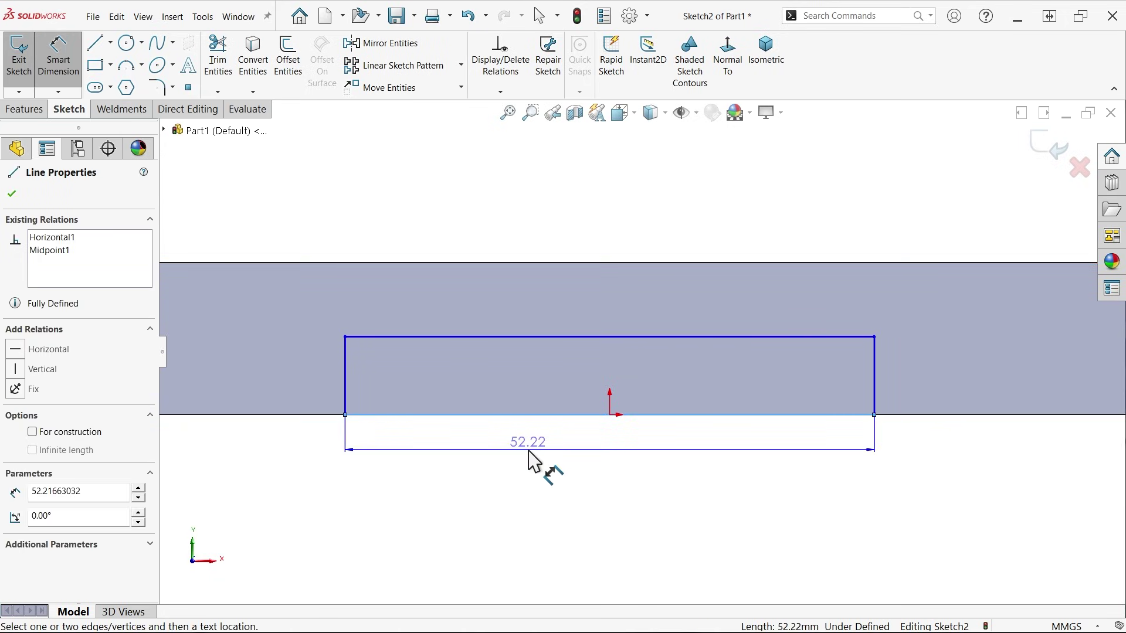
click(528, 450)
text(60)
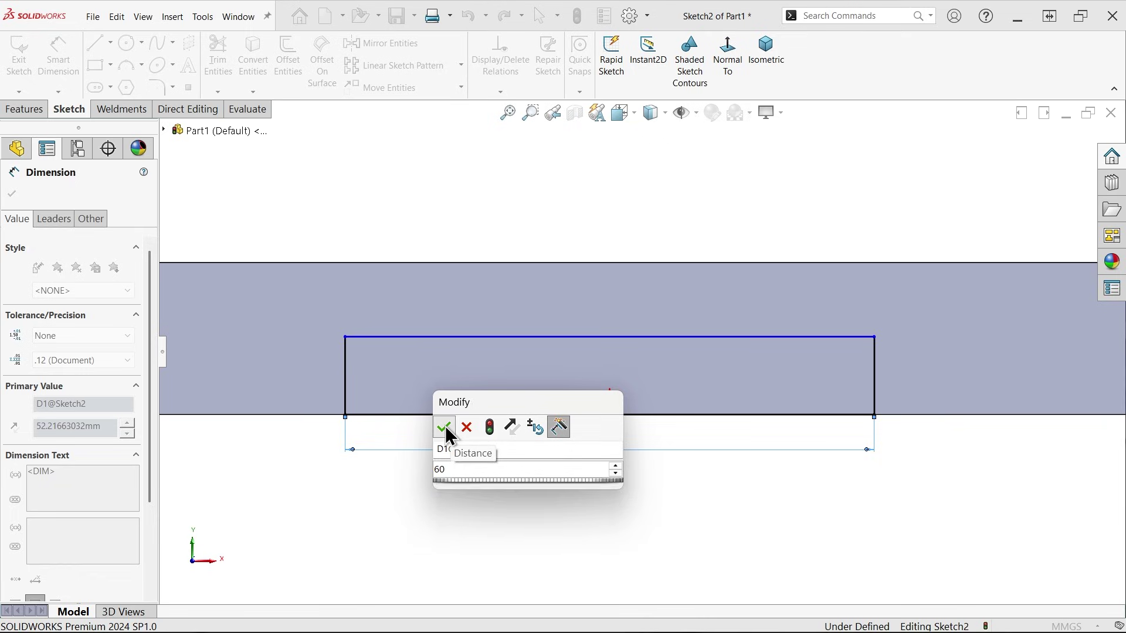
click(443, 428)
click(295, 390)
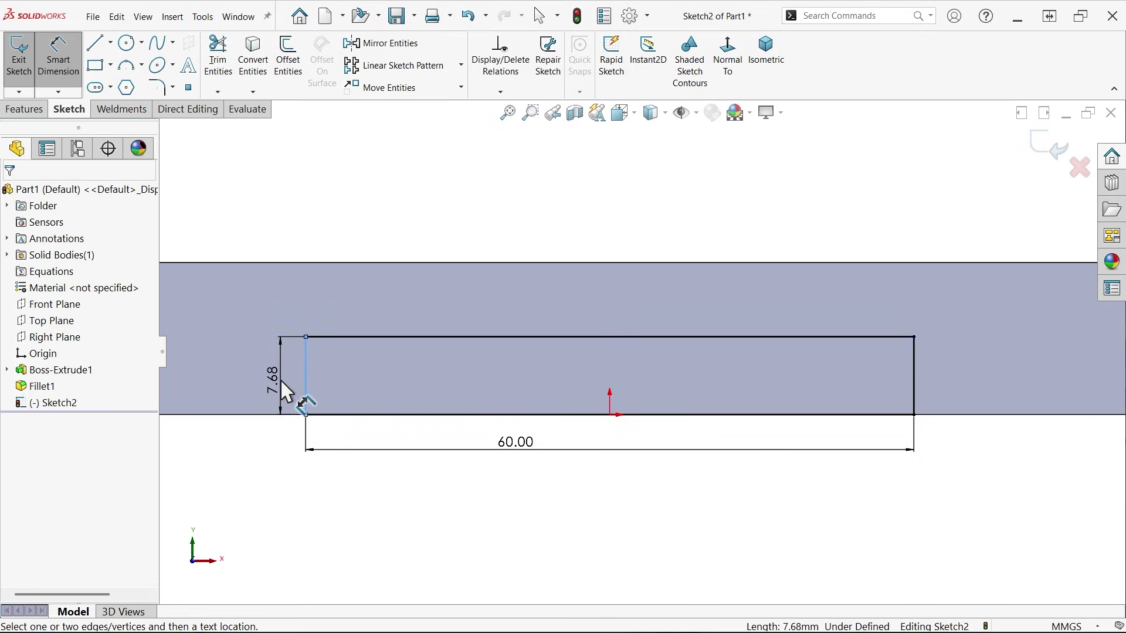
click(283, 389)
key(Return)
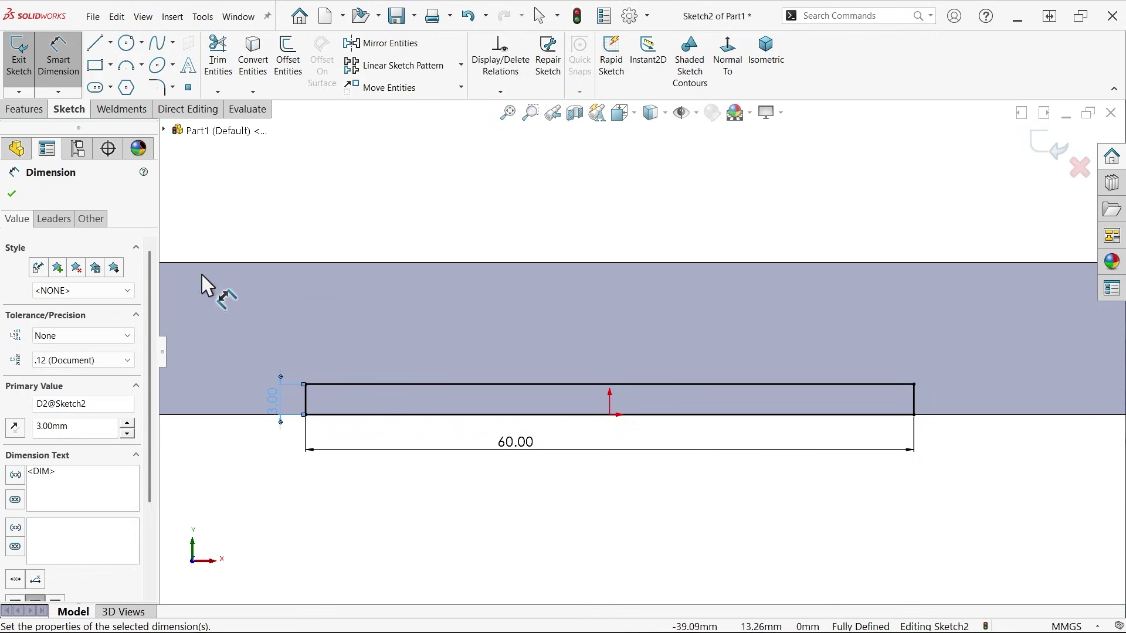
Step: Extrude-cut the rectangle with the Through All end condition to form the slot across the plate's underside
click(25, 115)
click(236, 68)
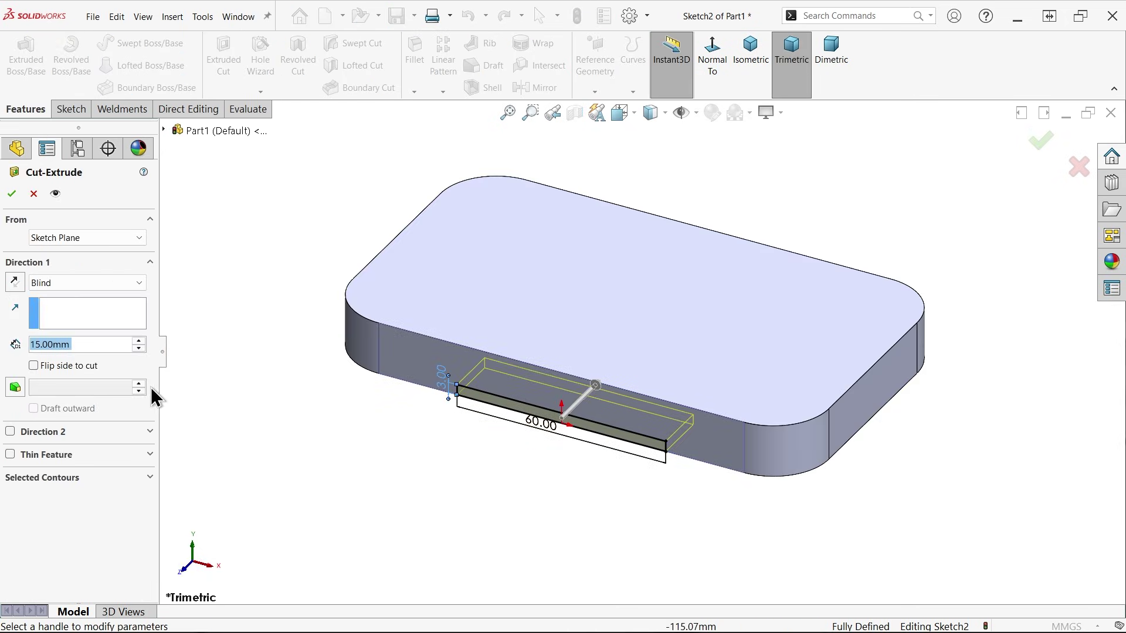
click(62, 284)
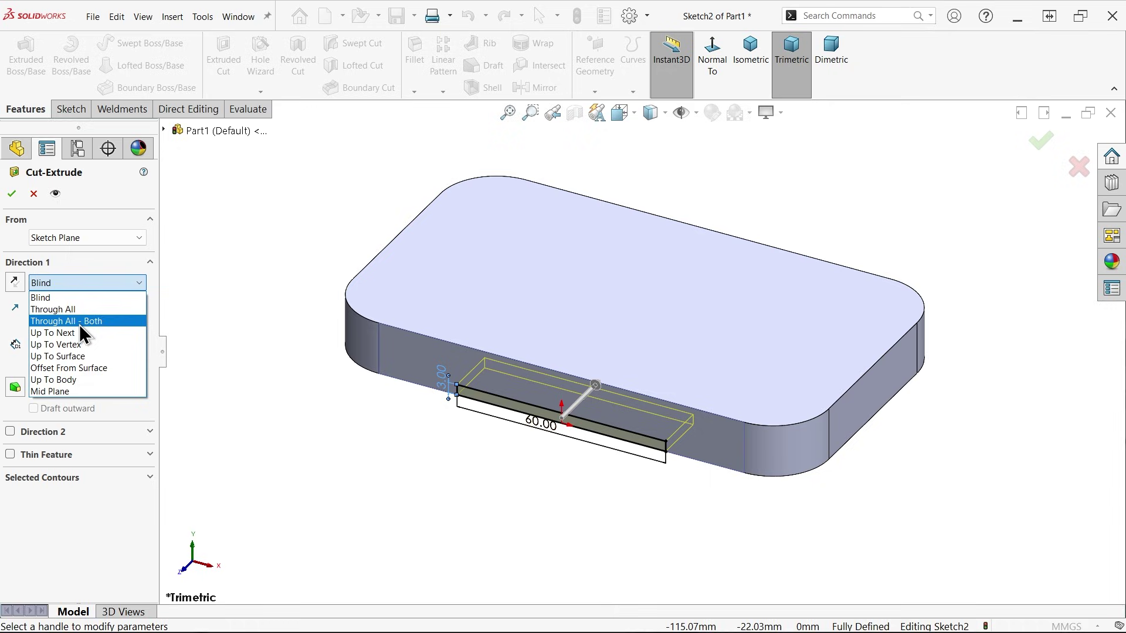
click(66, 309)
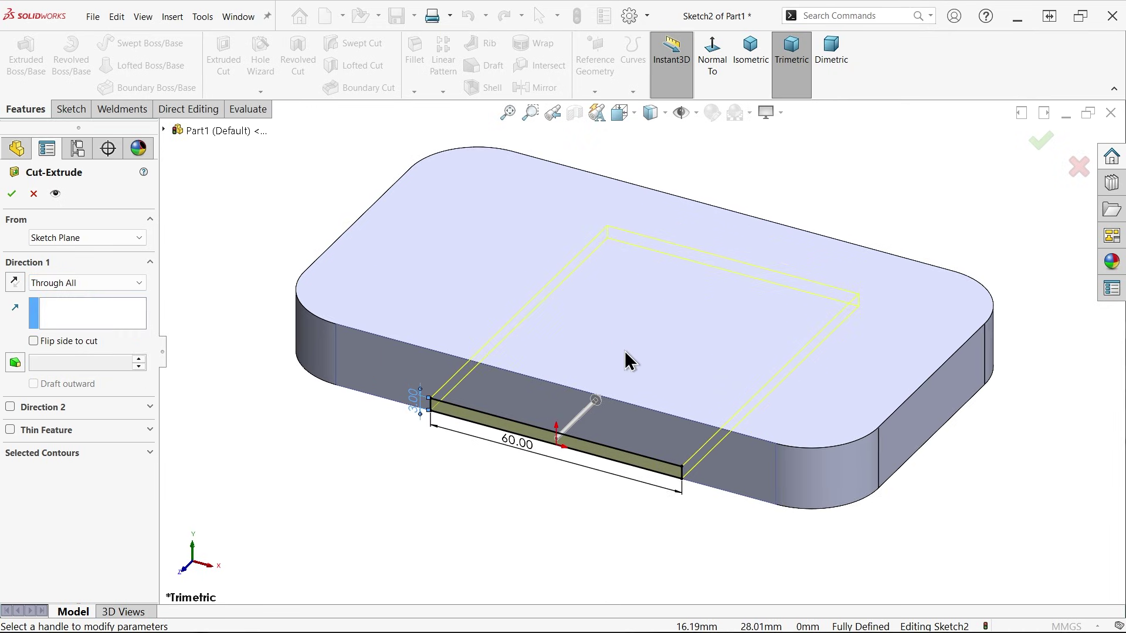
middle_drag(626, 359, 595, 183)
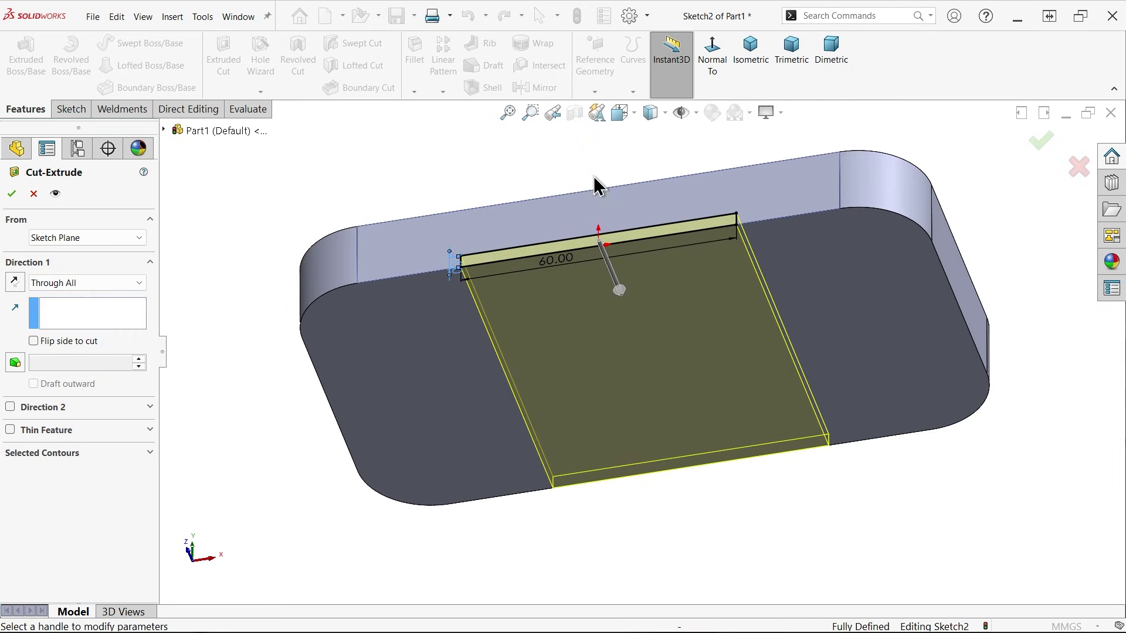
click(13, 194)
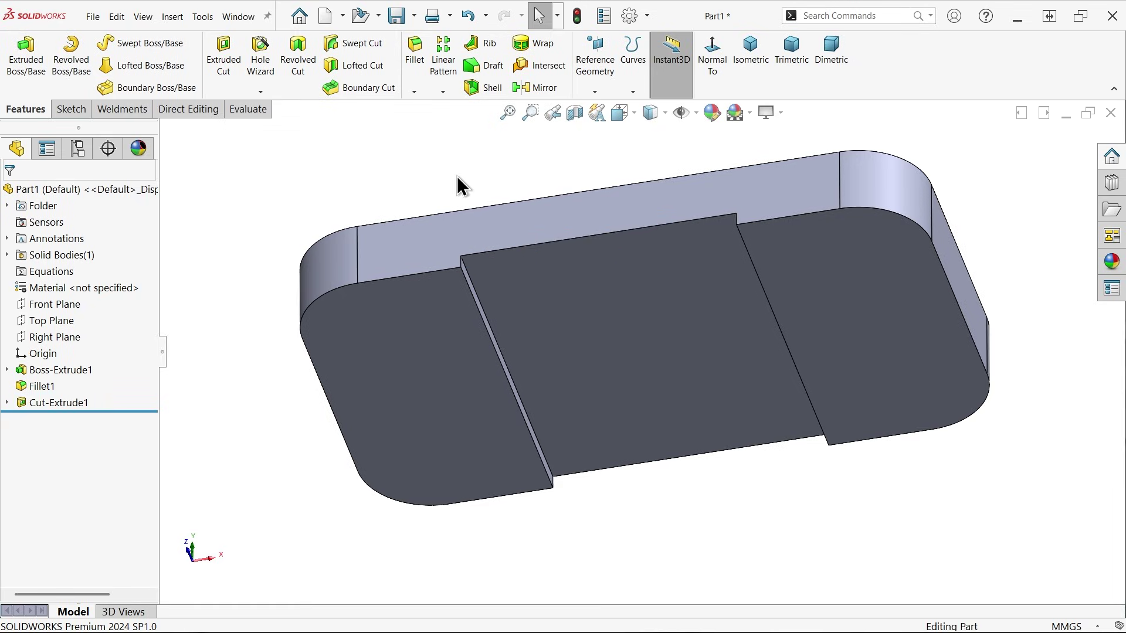
Step: Sketch on the Right Plane a vertical centerline about 58.8 mm up from the origin and a horizontal one about 4 mm long at its top, toward +Z
click(753, 70)
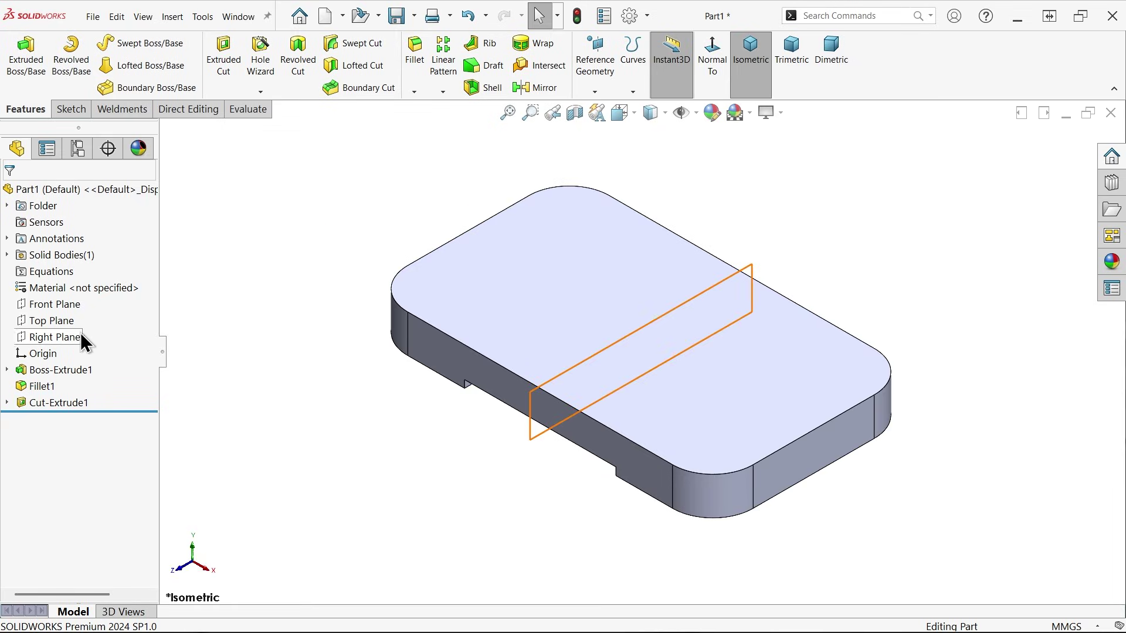
click(57, 339)
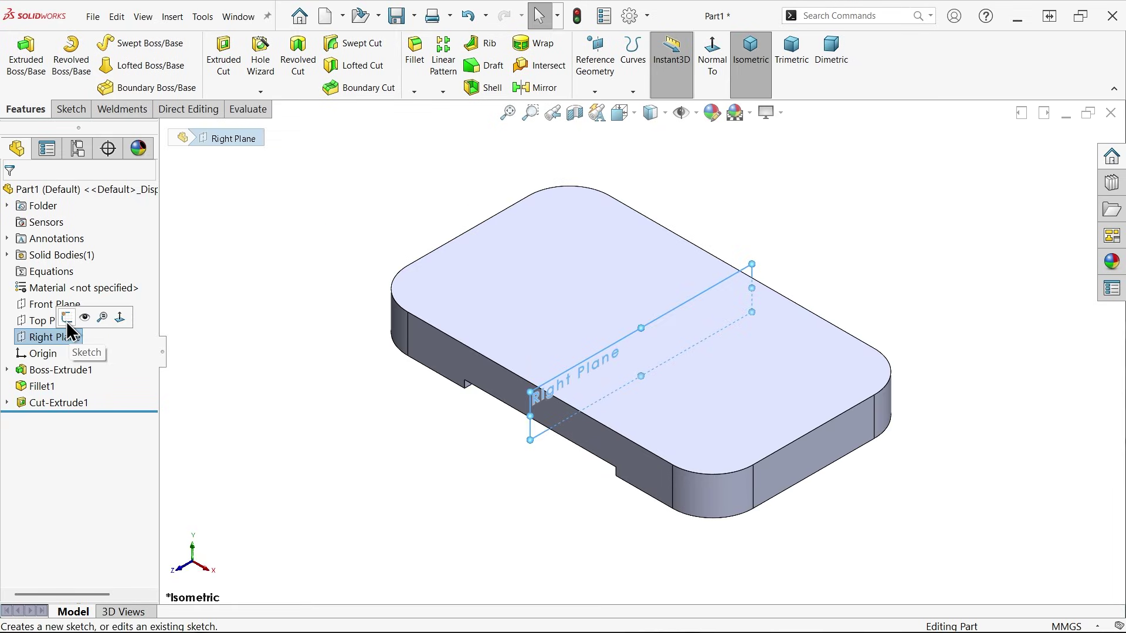
click(66, 321)
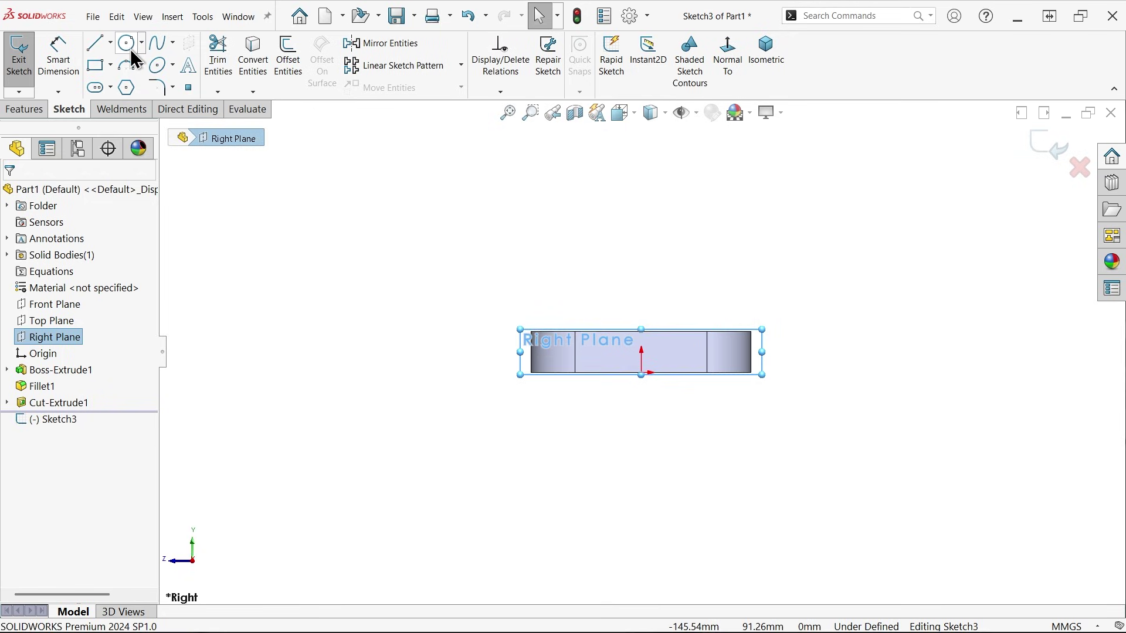
click(112, 49)
click(116, 75)
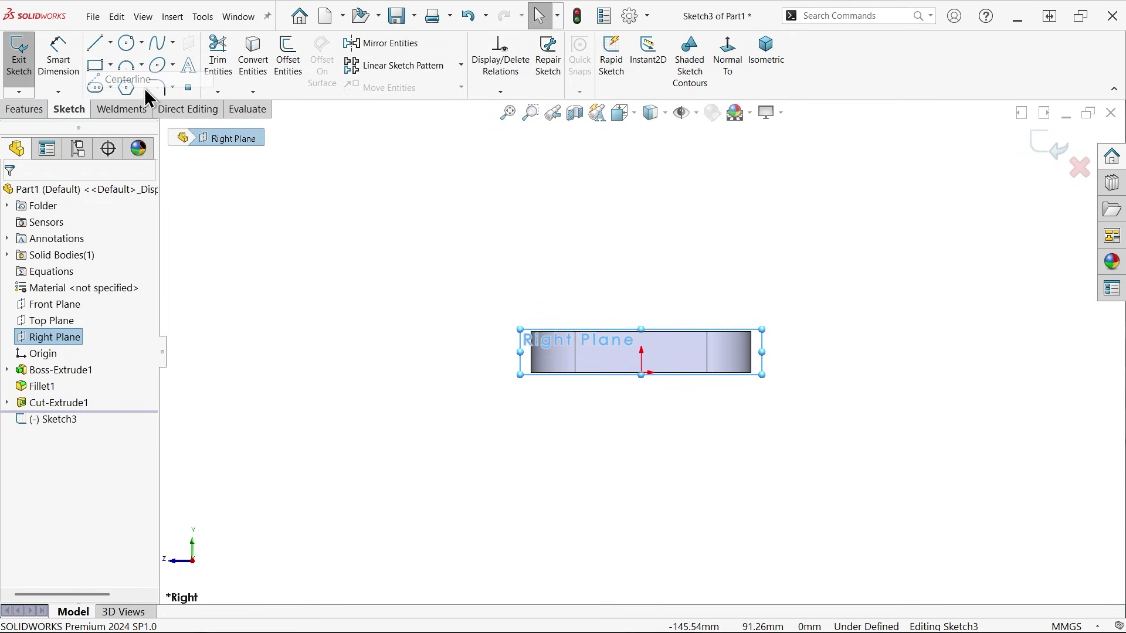
scroll(616, 220, down, 2)
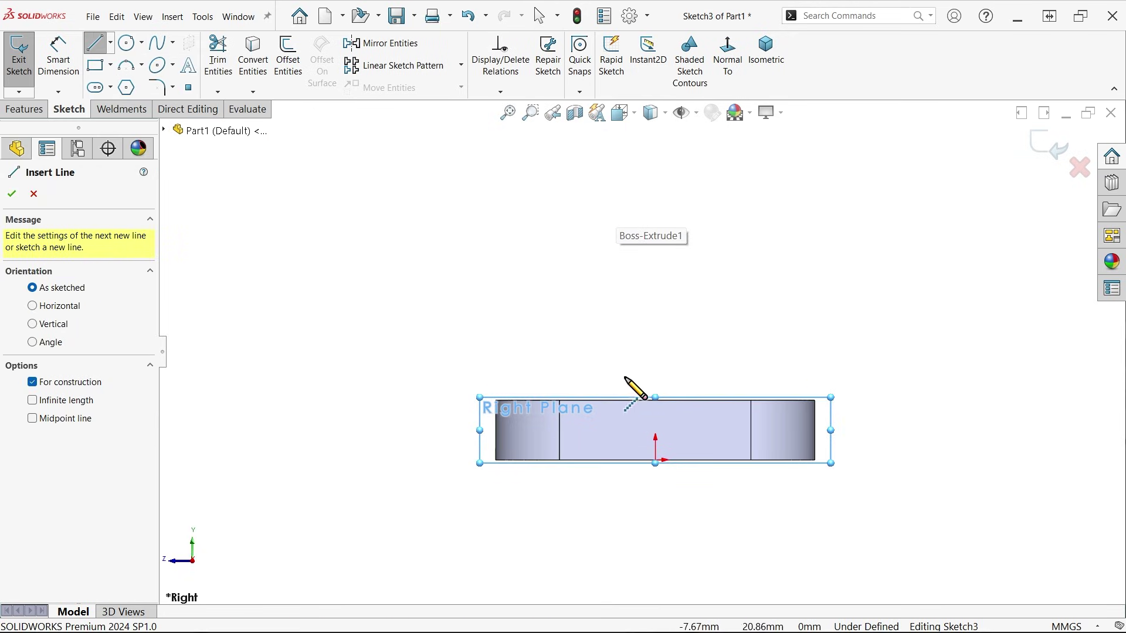
click(655, 462)
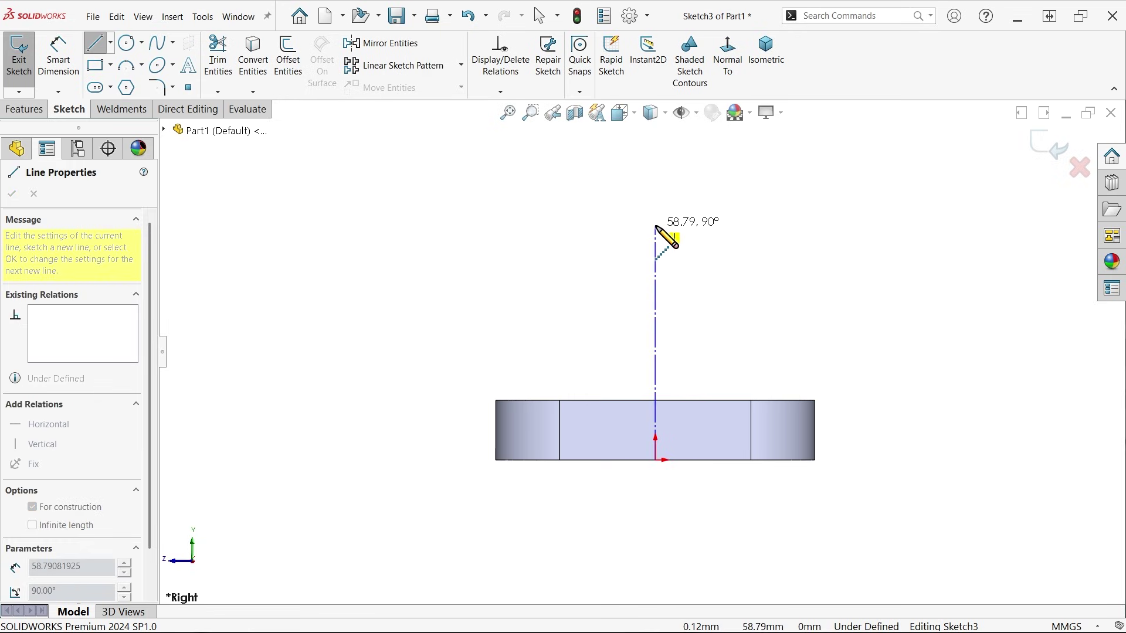
click(655, 227)
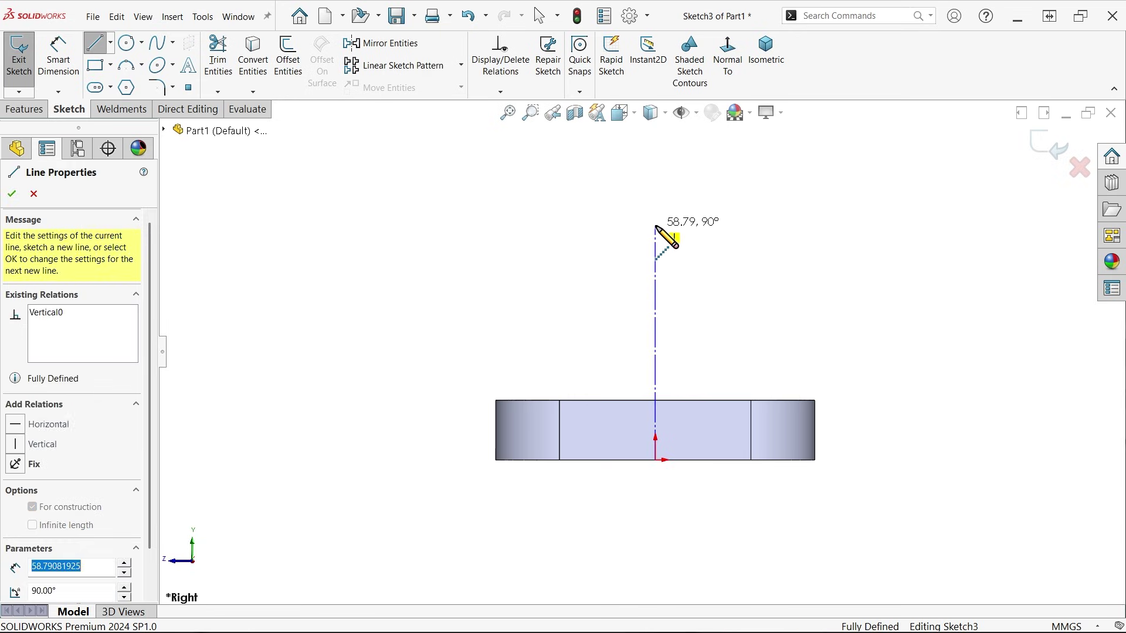
right_click(645, 189)
click(696, 200)
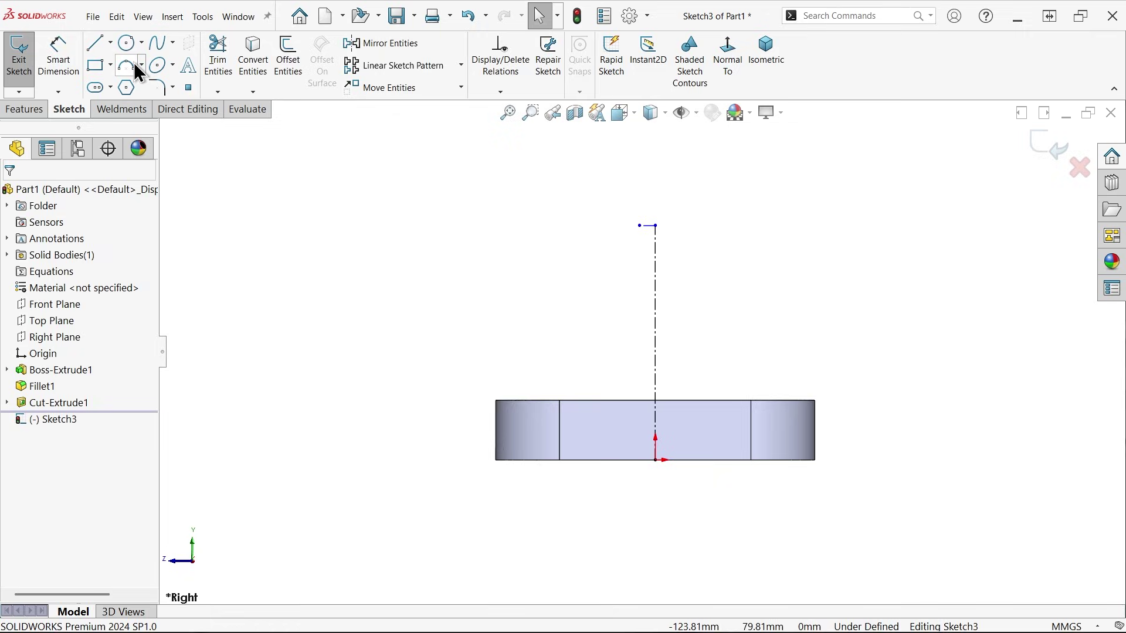
Step: Sketch a circle with a radius of about 29.6 mm centred on the free end of the short horizontal centerline
click(127, 43)
scroll(682, 216, down, 2)
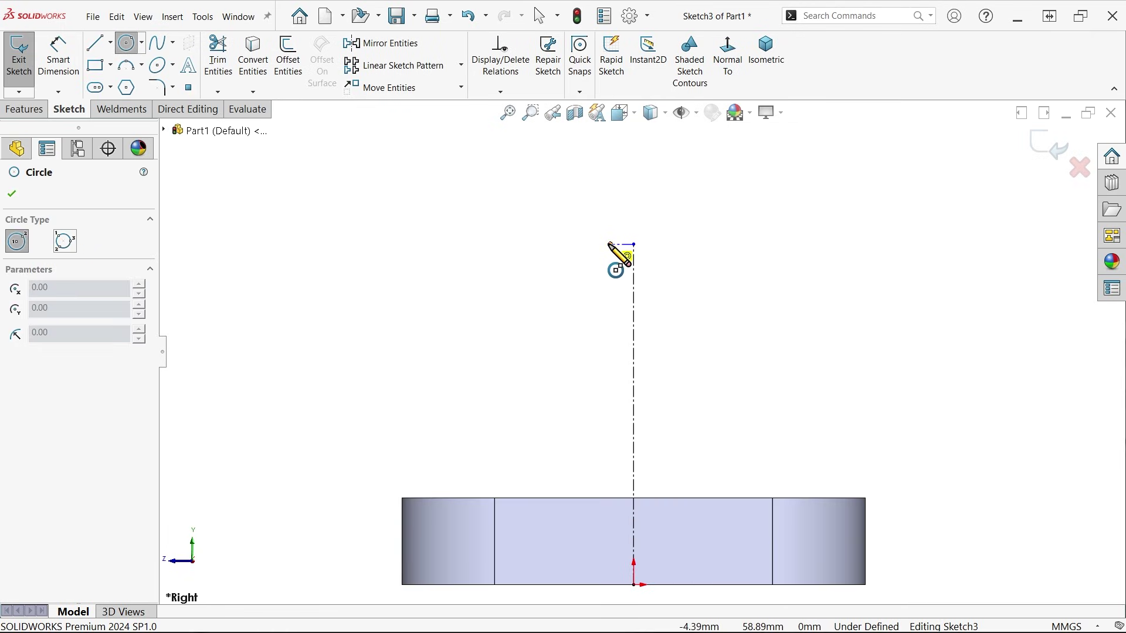
click(610, 247)
click(653, 211)
scroll(654, 212, up, 3)
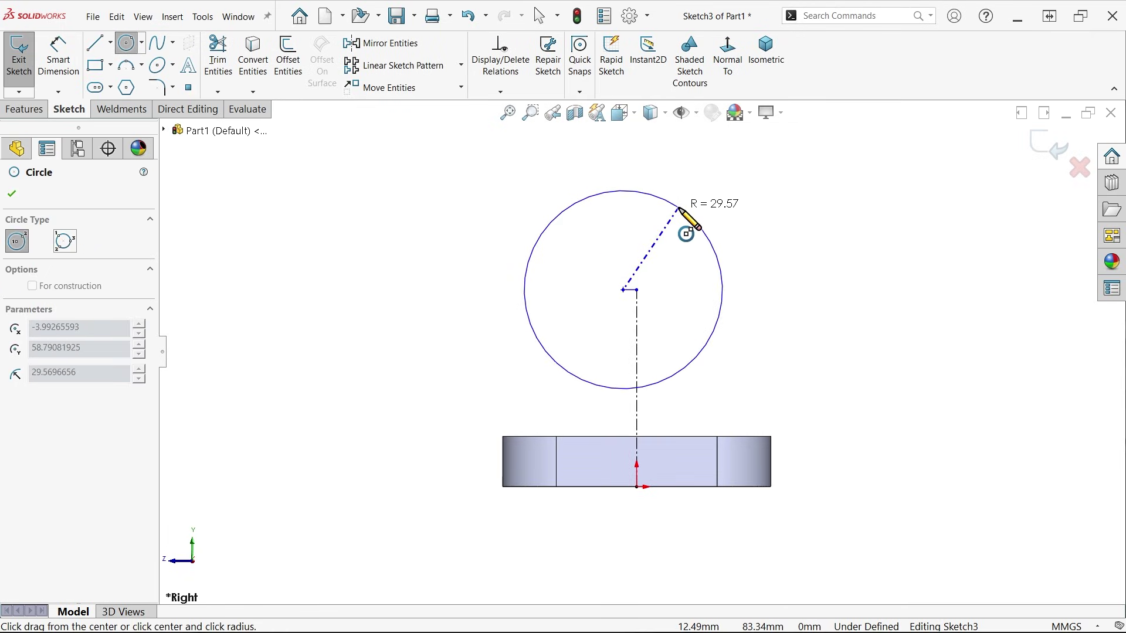
click(674, 210)
Step: Sketch a diagonal line about 59 mm long across the circle through its centre, rising from lower left to upper right
click(94, 43)
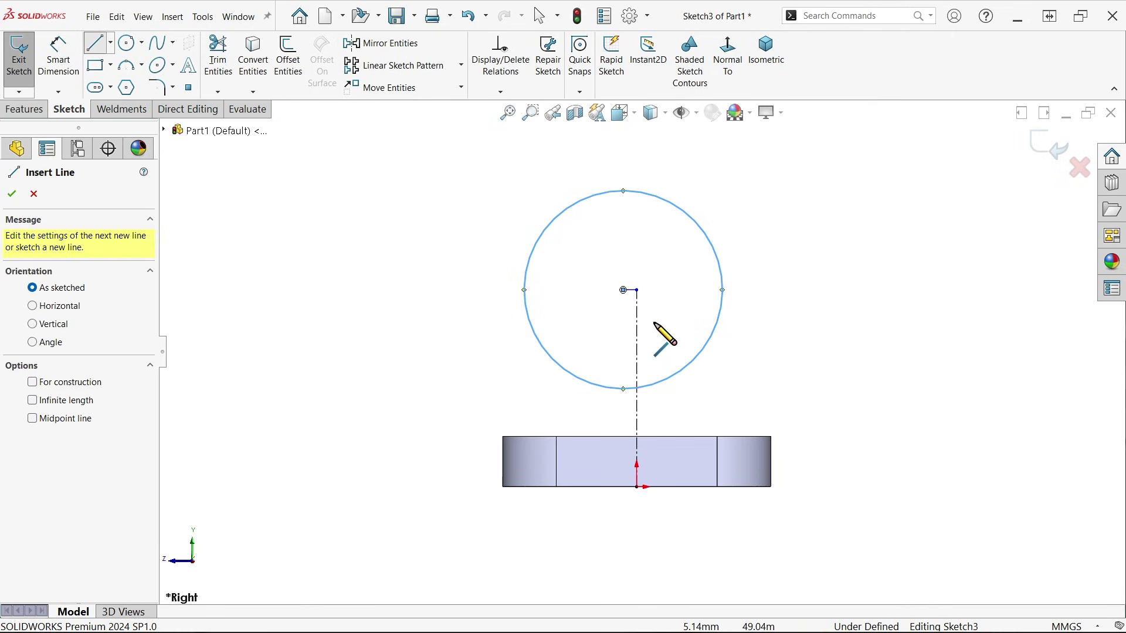
scroll(660, 317, down, 2)
click(505, 385)
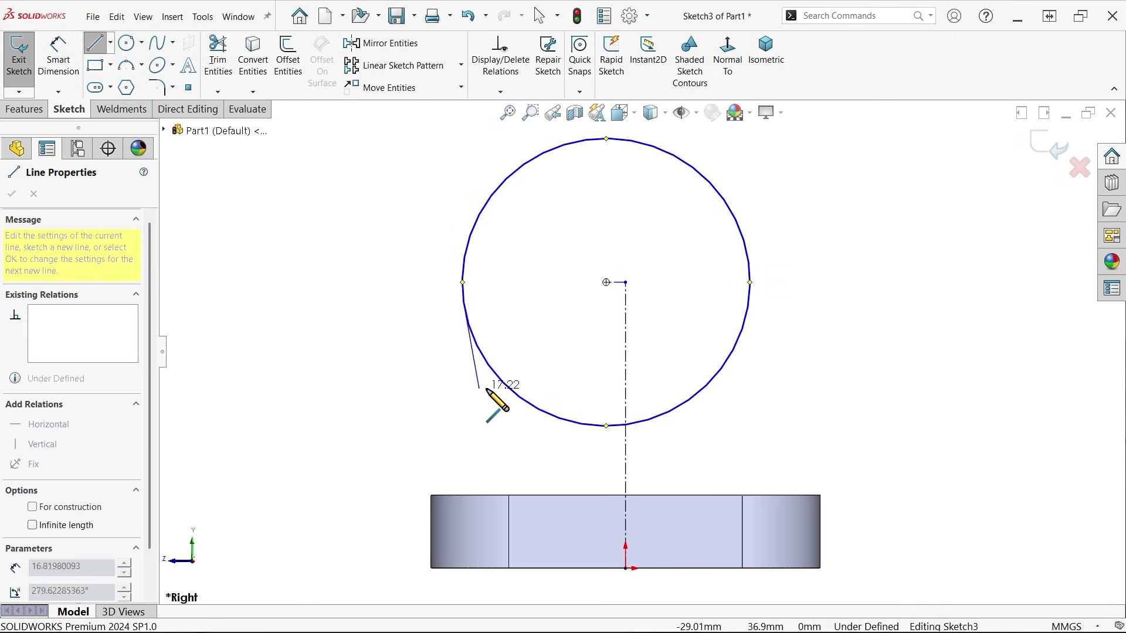
click(708, 180)
right_click(775, 224)
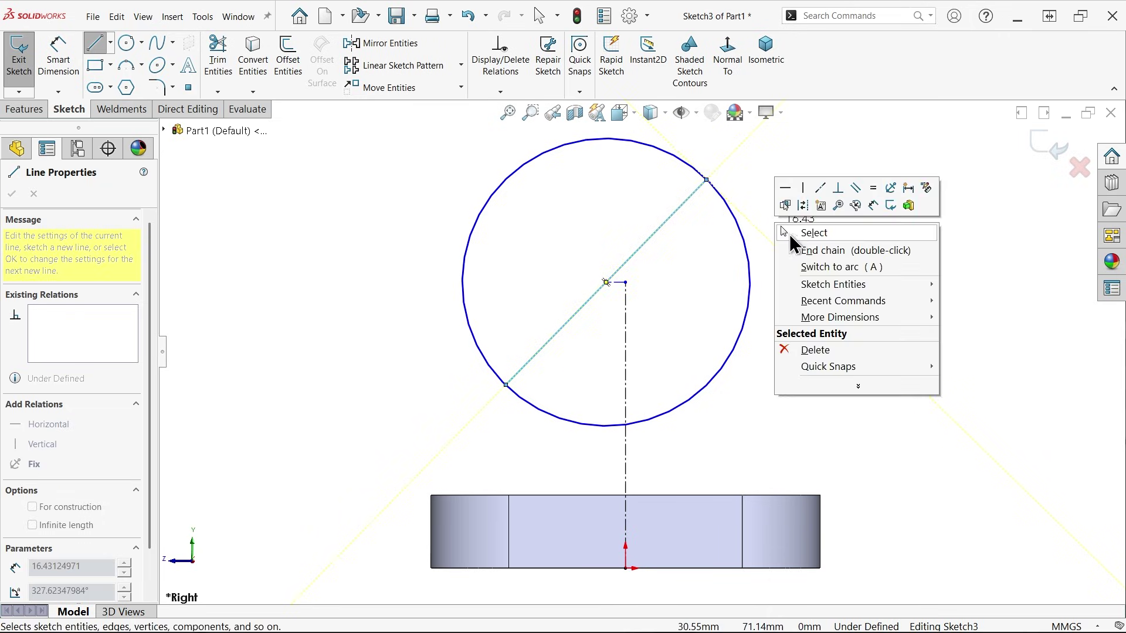
click(805, 227)
Step: Make the circle's centre point the midpoint of the diagonal line
scroll(639, 278, down, 2)
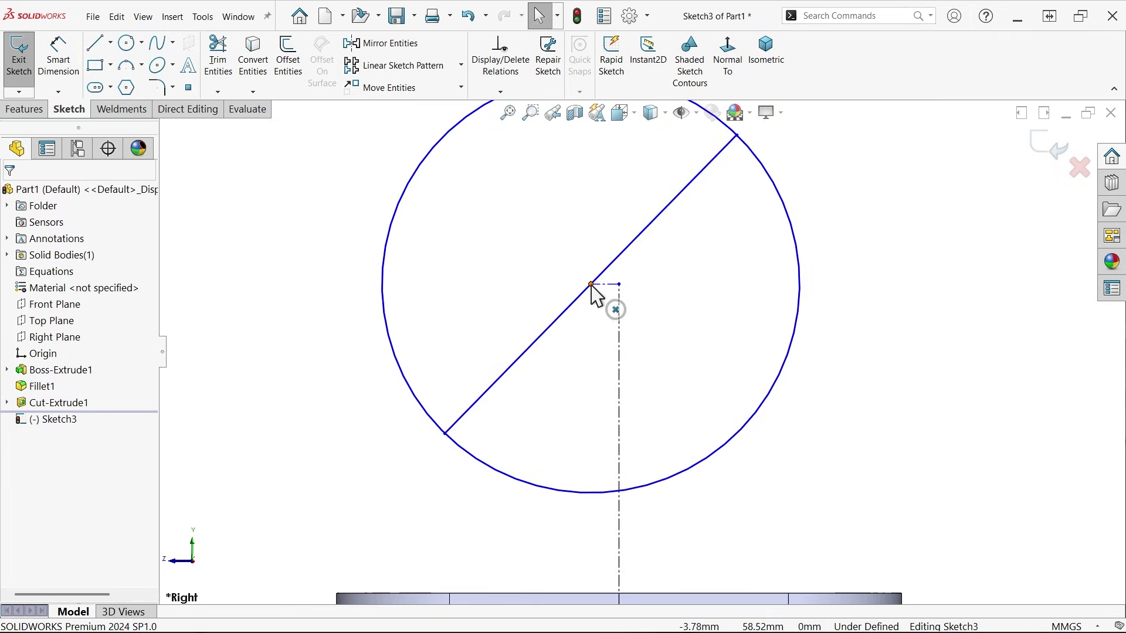
click(590, 285)
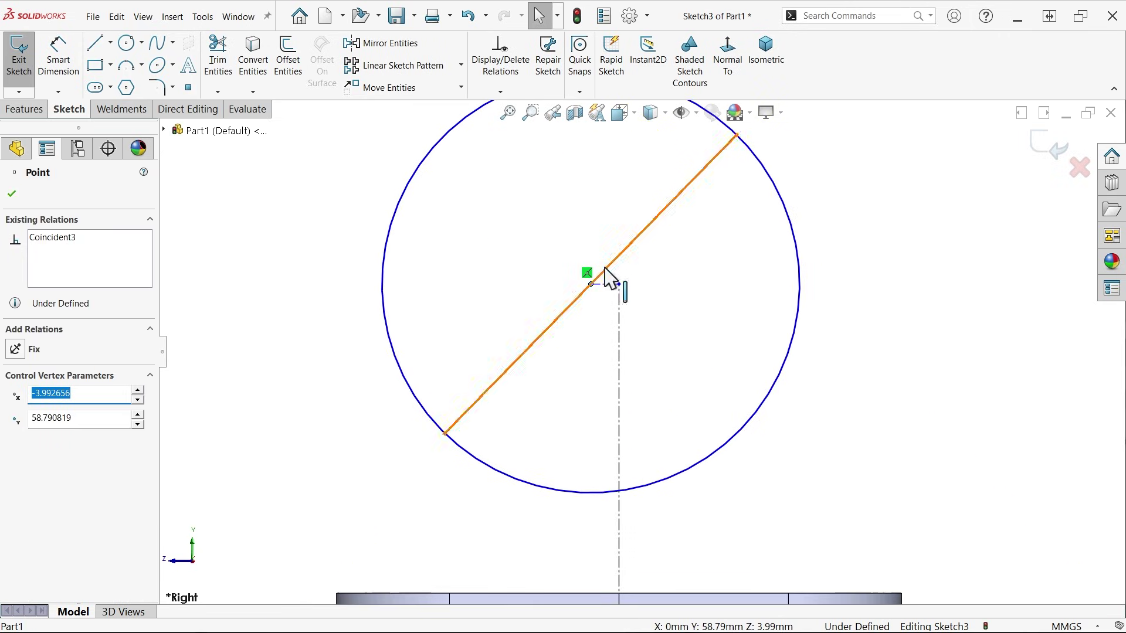
ctrl+click(607, 268)
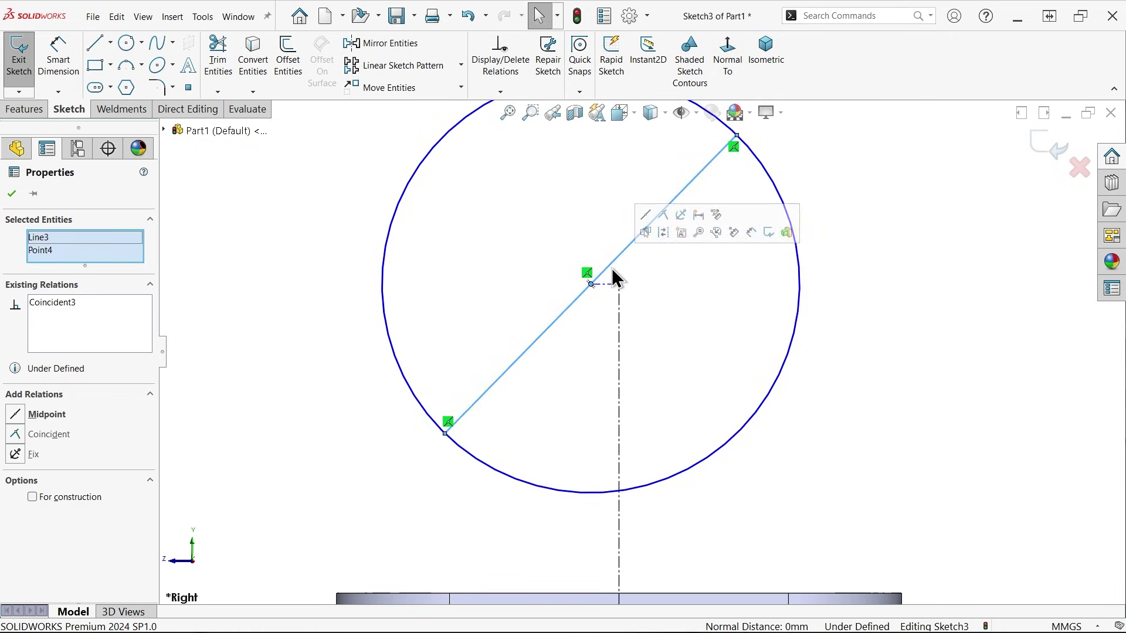
click(645, 217)
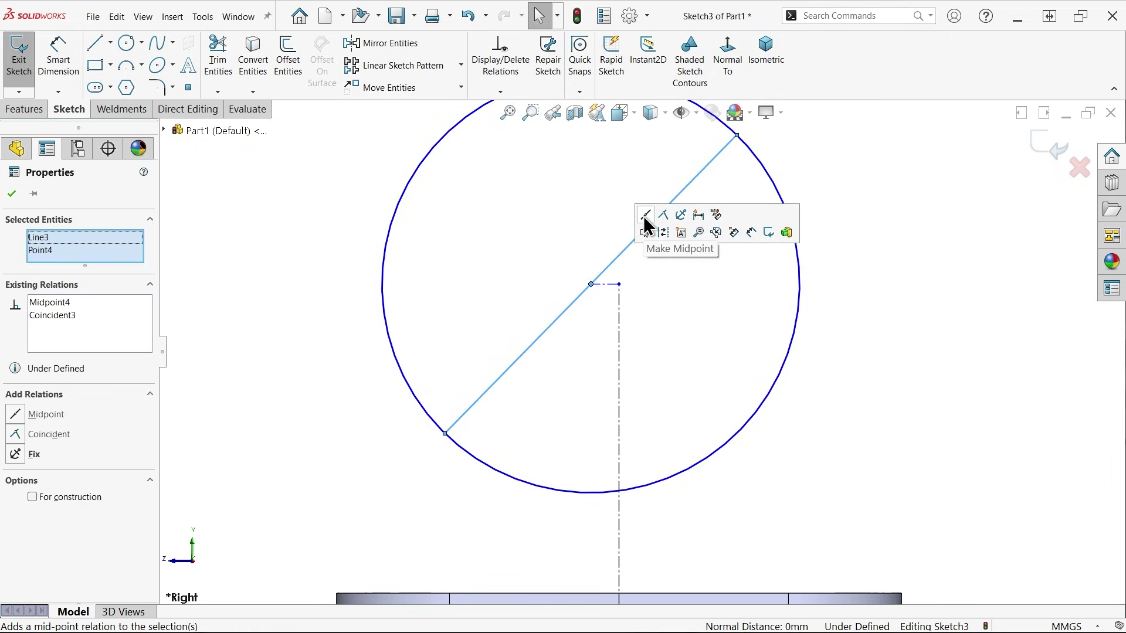
Step: Dimension the vertical centerline from the origin with a length of 96 mm
click(58, 70)
scroll(694, 453, up, 3)
scroll(649, 448, down, 2)
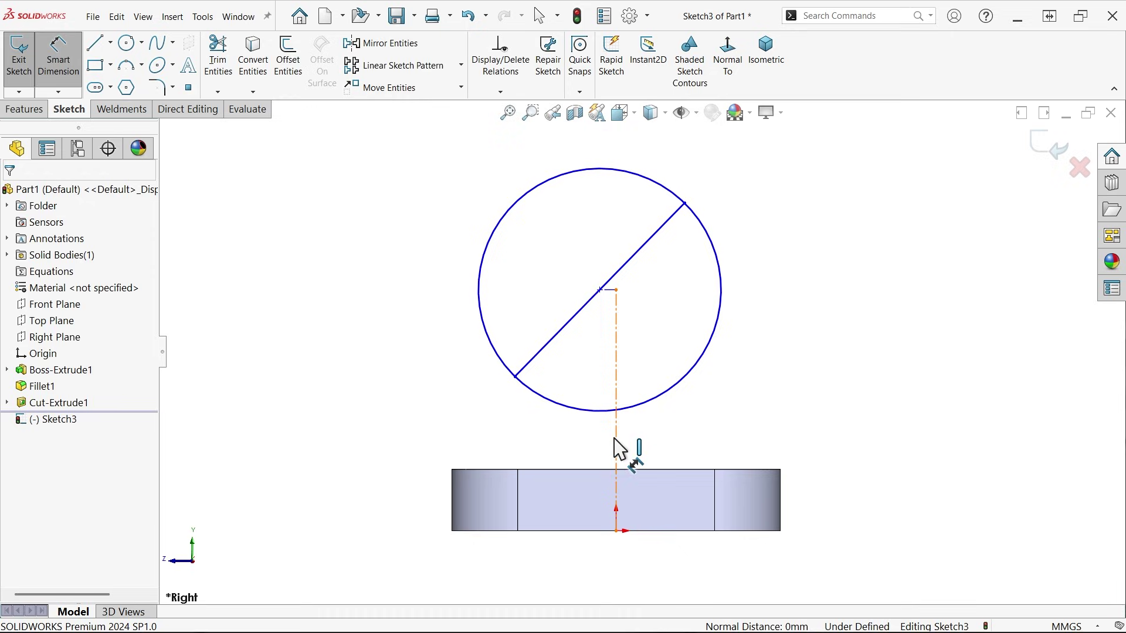
click(614, 441)
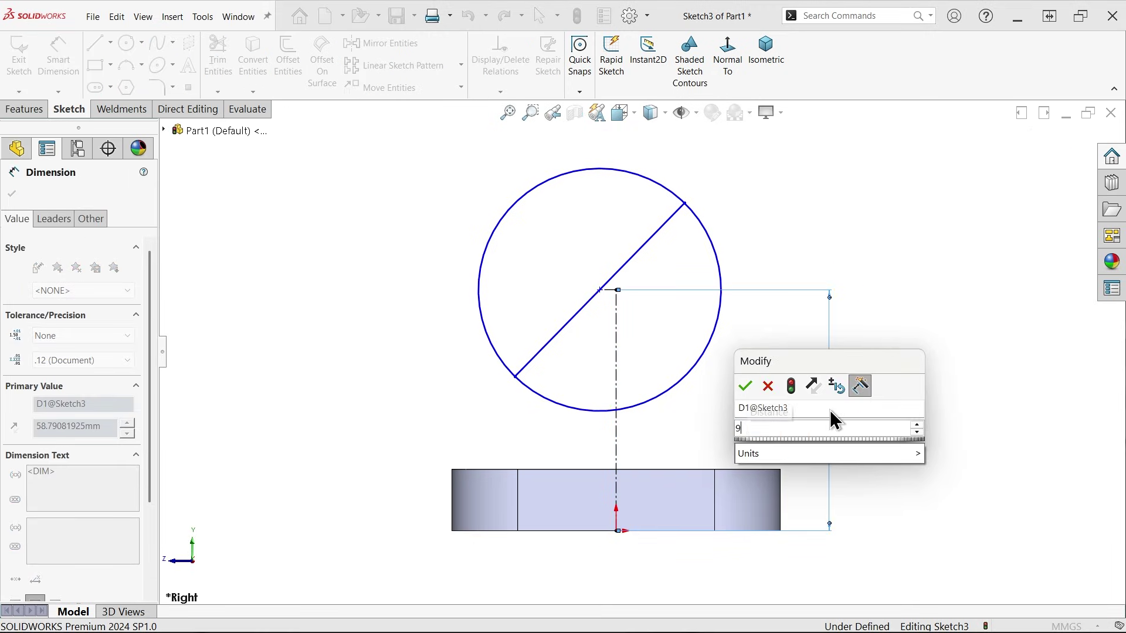
text(6)
click(745, 386)
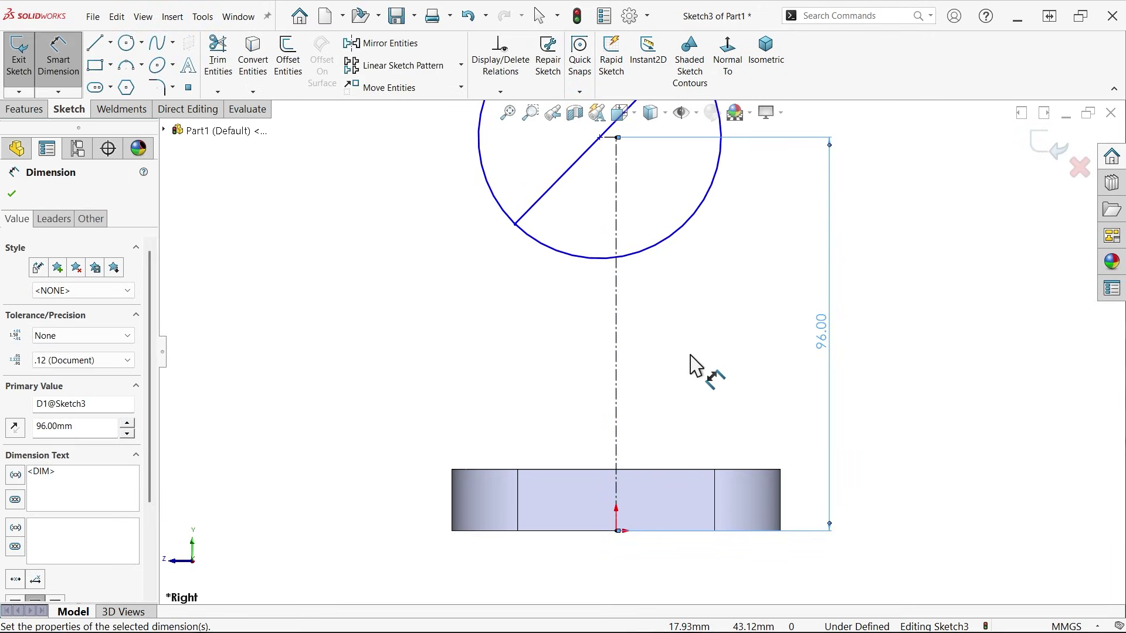
Step: Dimension the short horizontal centerline with a length of 5 mm
scroll(686, 328, up, 2)
scroll(674, 188, down, 4)
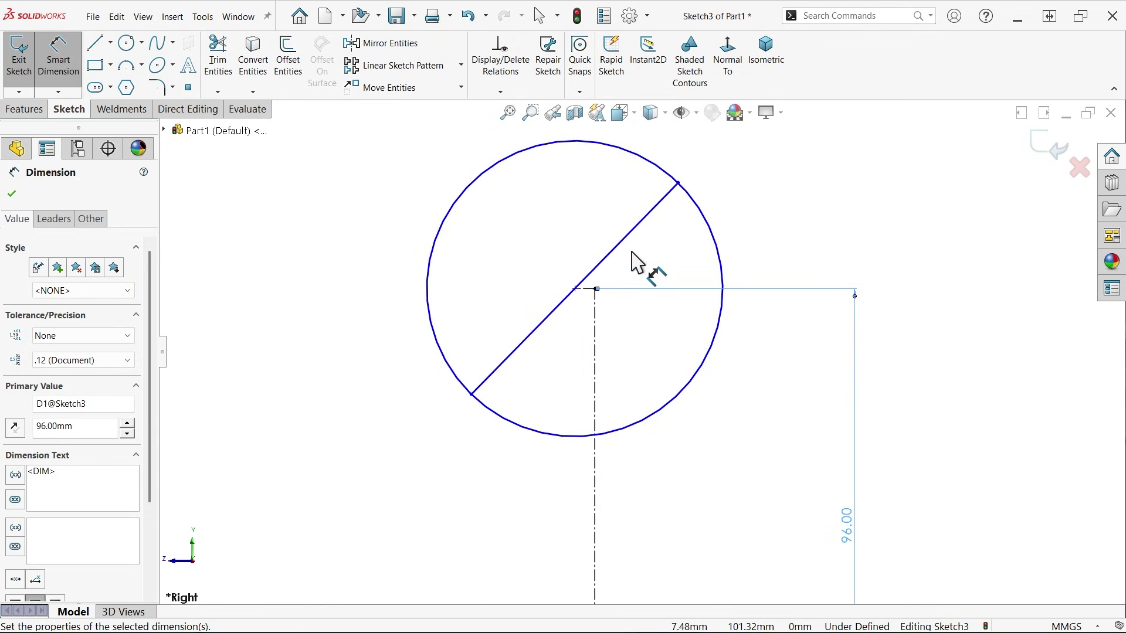
click(588, 289)
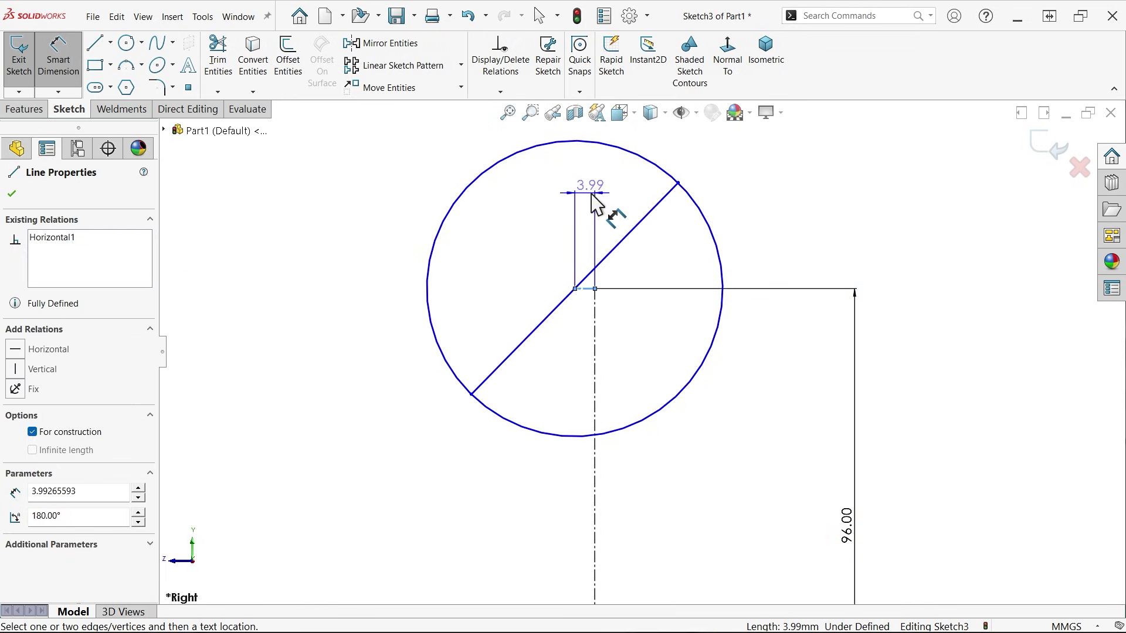
click(576, 356)
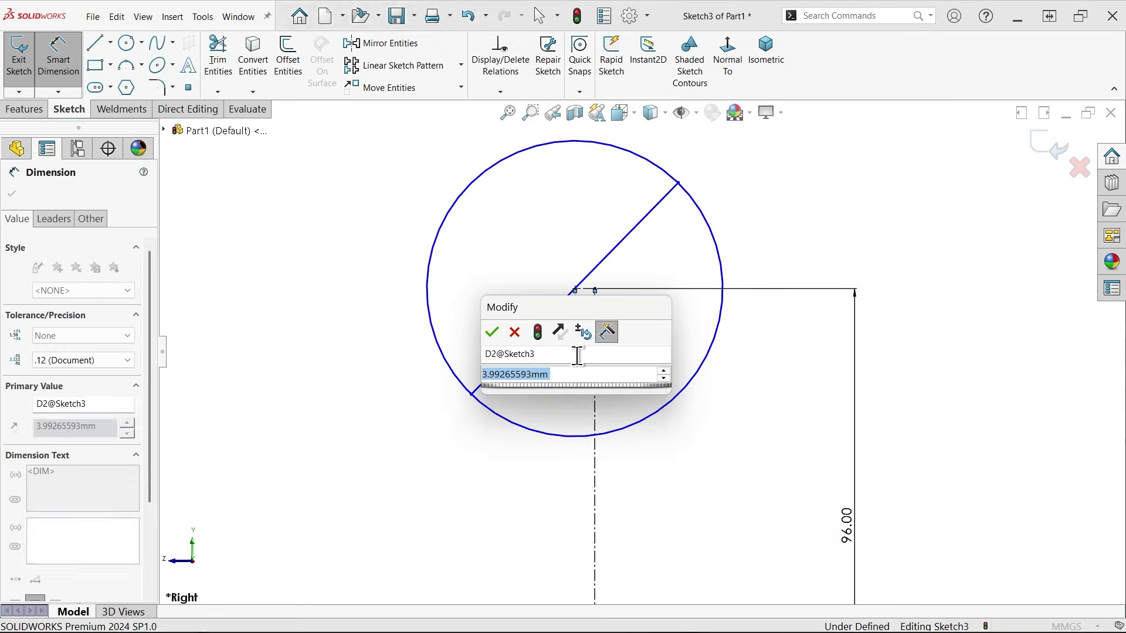
text(5)
key(Return)
scroll(580, 279, down, 1)
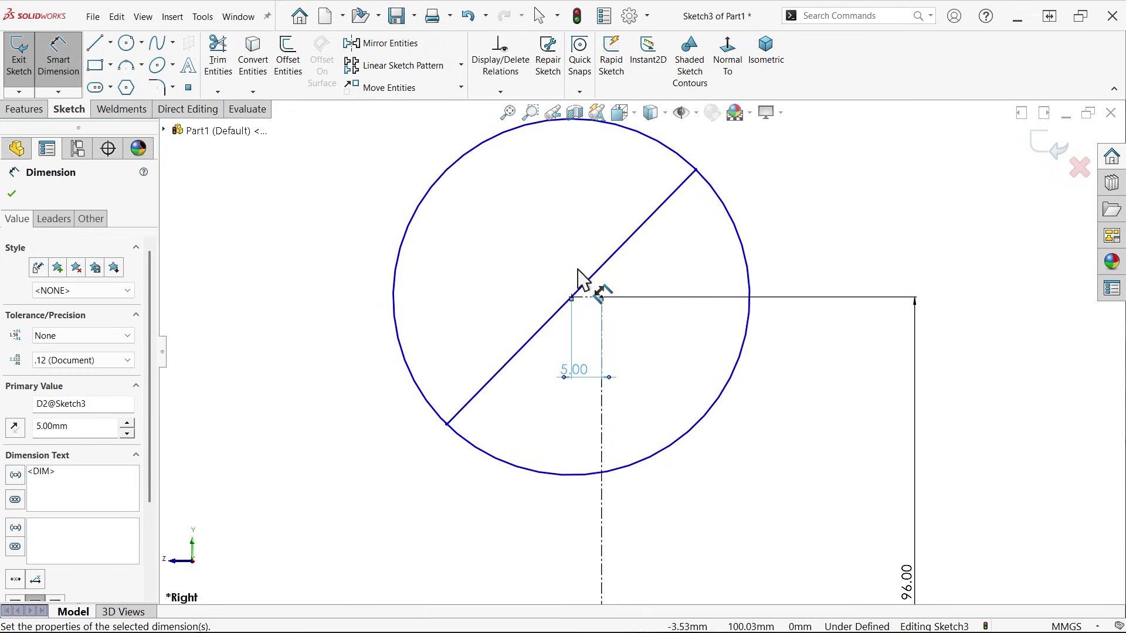
scroll(634, 225, up, 1)
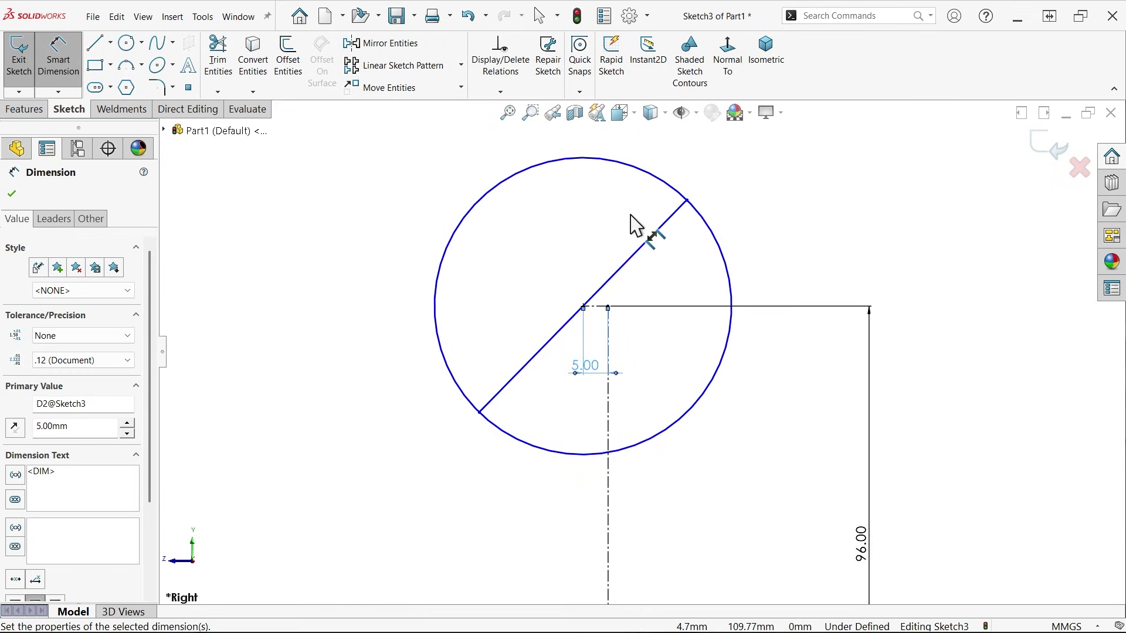
scroll(630, 216, down, 1)
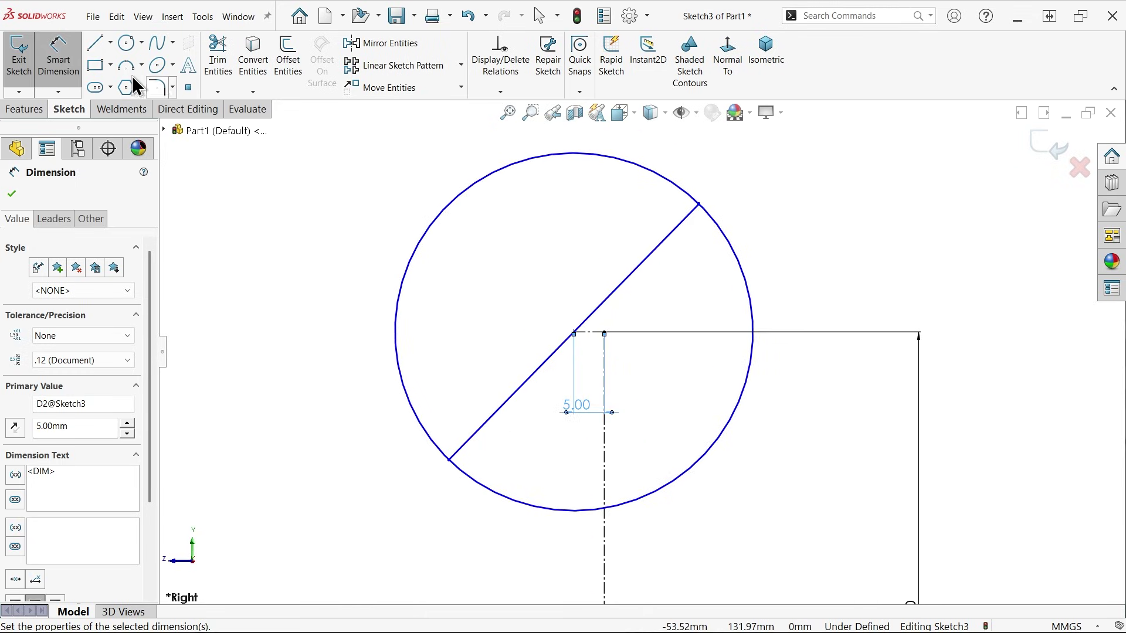
Step: Power trim the circle's upper-left arc, keeping the half on the lower-right side of the diagonal line
click(53, 63)
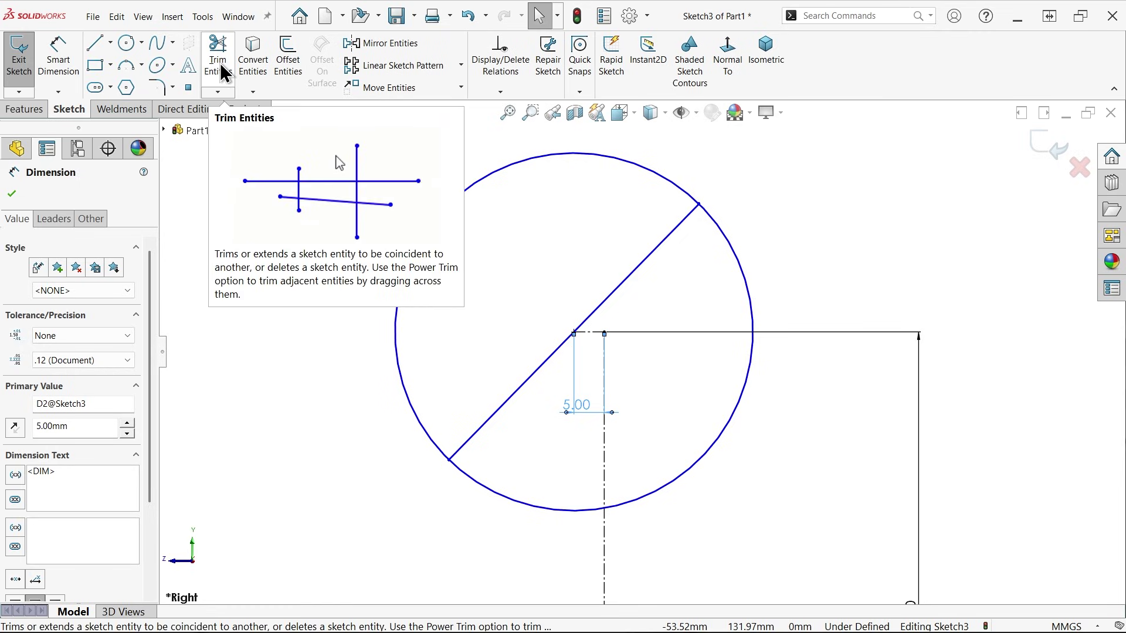
click(220, 69)
click(51, 353)
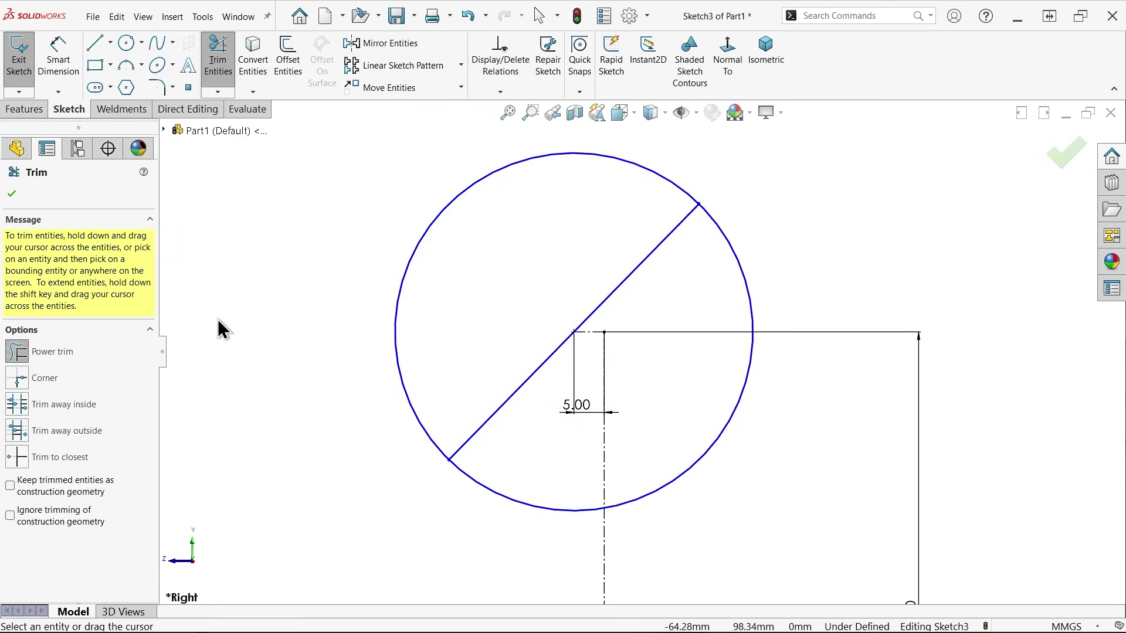
drag(351, 322, 420, 314)
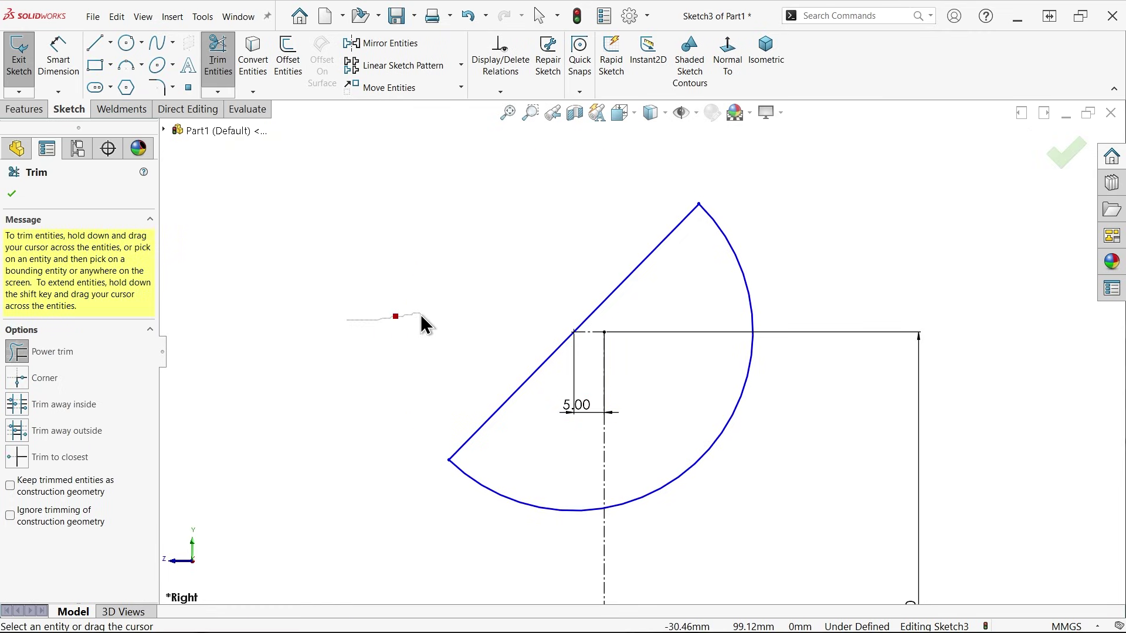
click(13, 195)
Step: Sketch three connected lines joining the diagonal's ends on its upper-left side, forming a narrow strip with short ends about 5 and 3.5 mm long
click(101, 41)
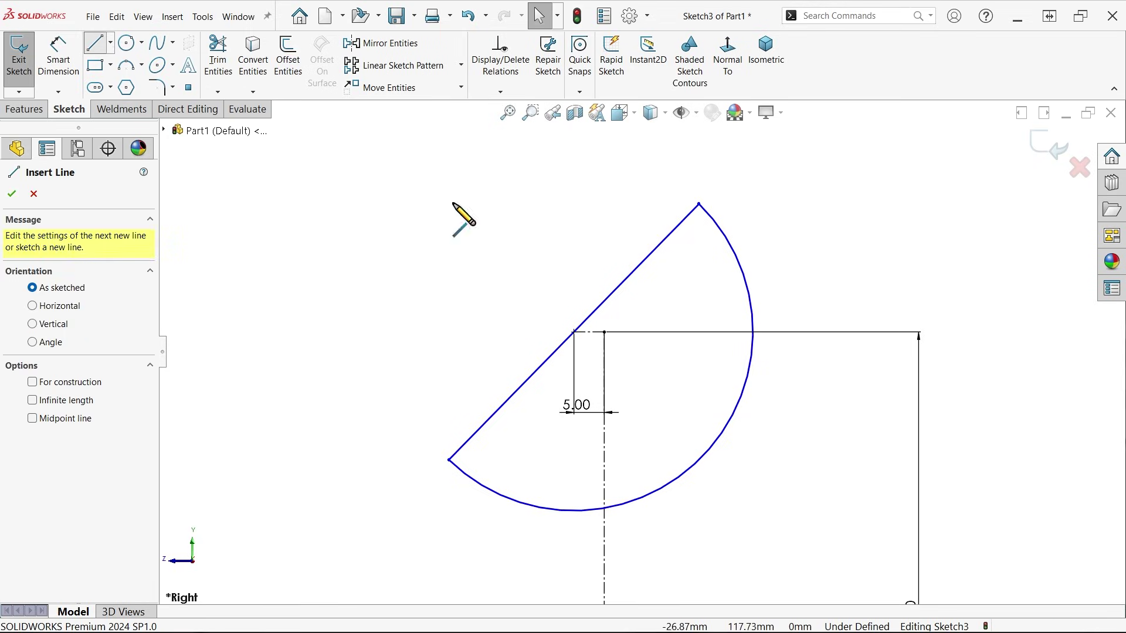
click(698, 204)
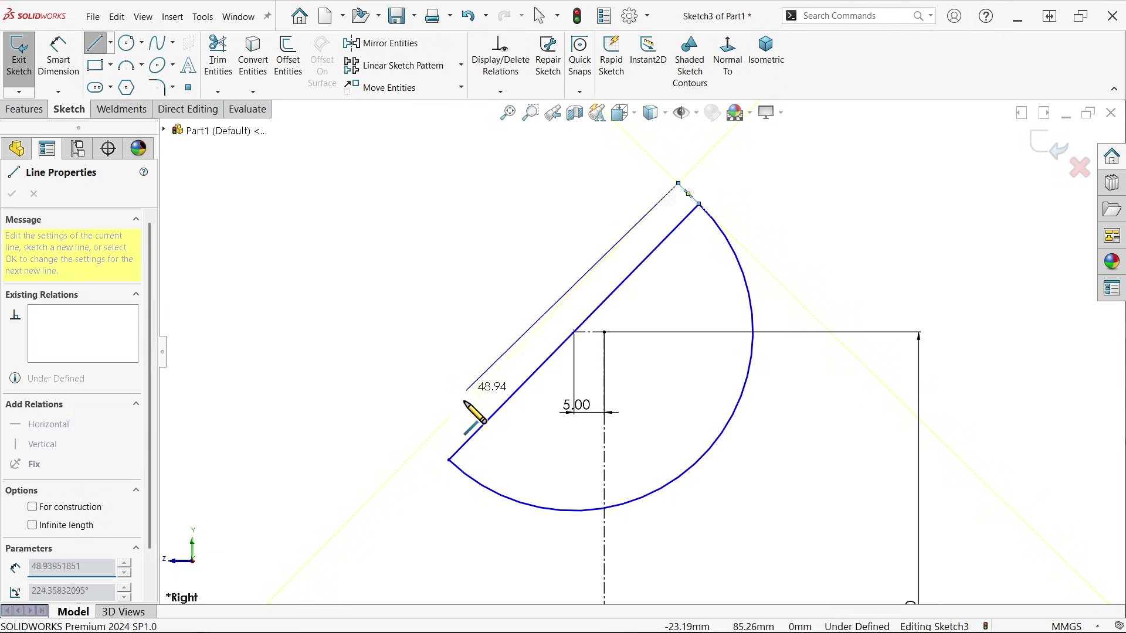
click(435, 443)
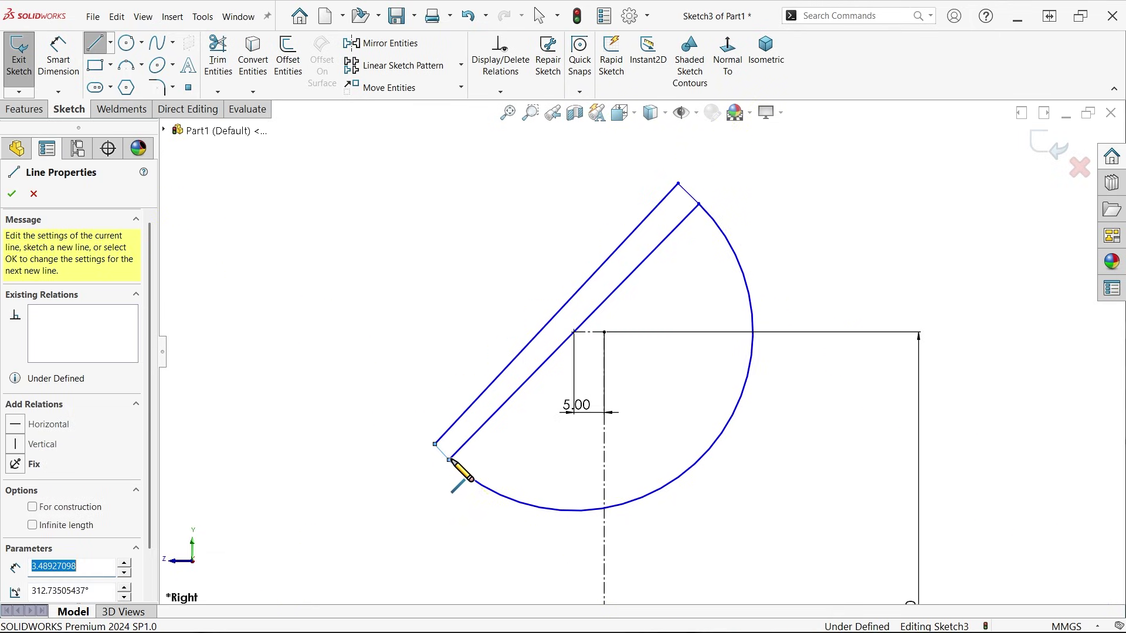
right_click(413, 356)
click(467, 362)
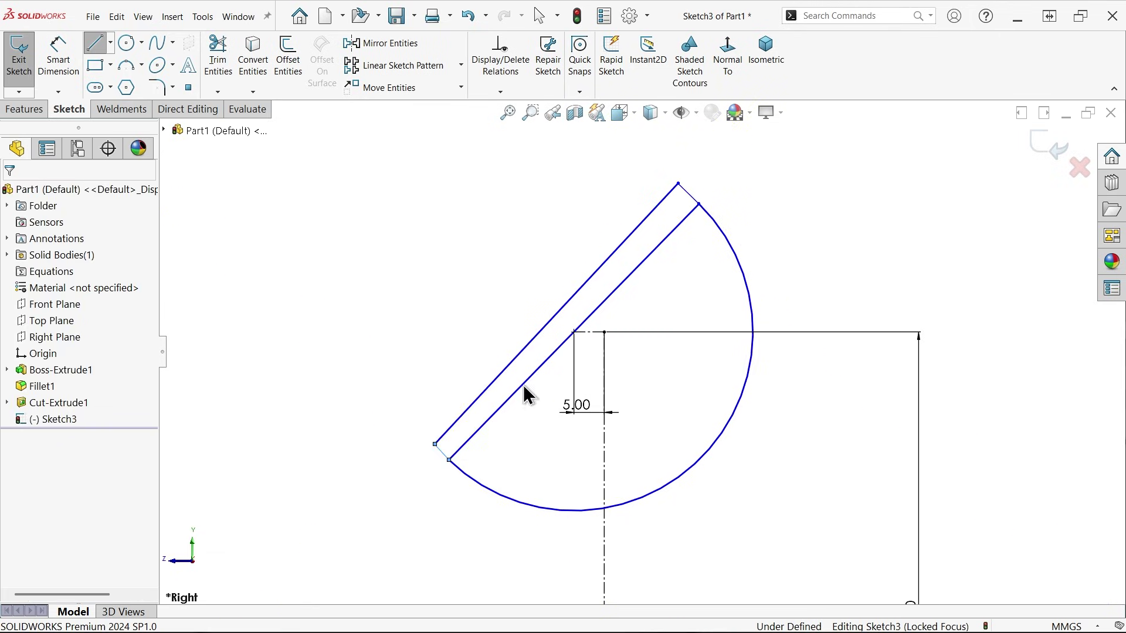
Step: Make the strip's long outer line parallel to the diagonal line
scroll(578, 347, down, 3)
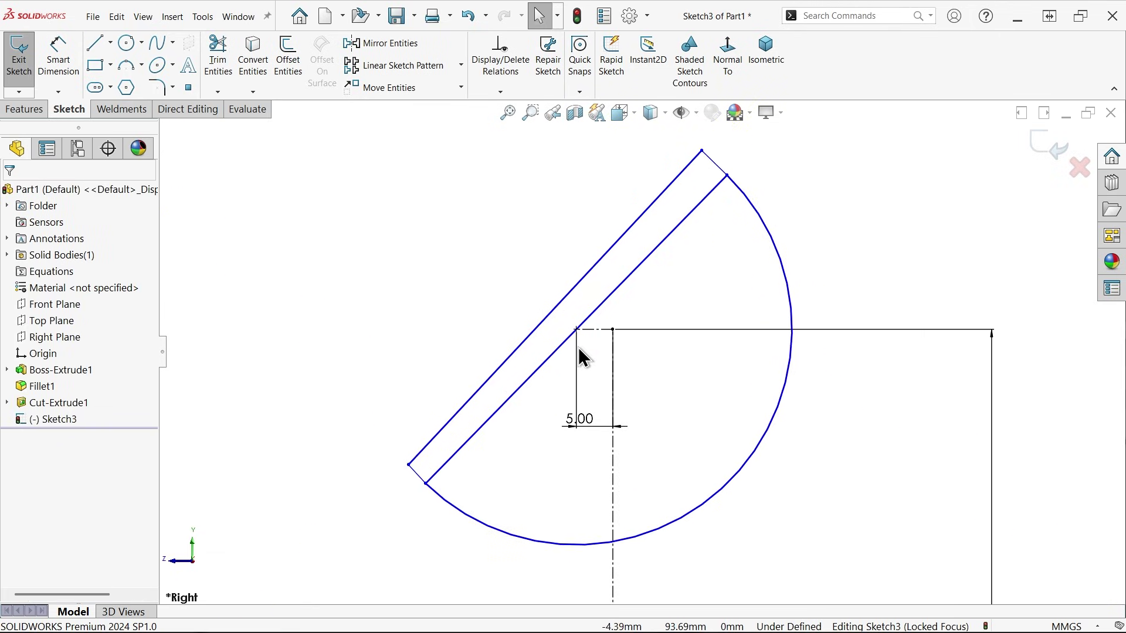
click(640, 277)
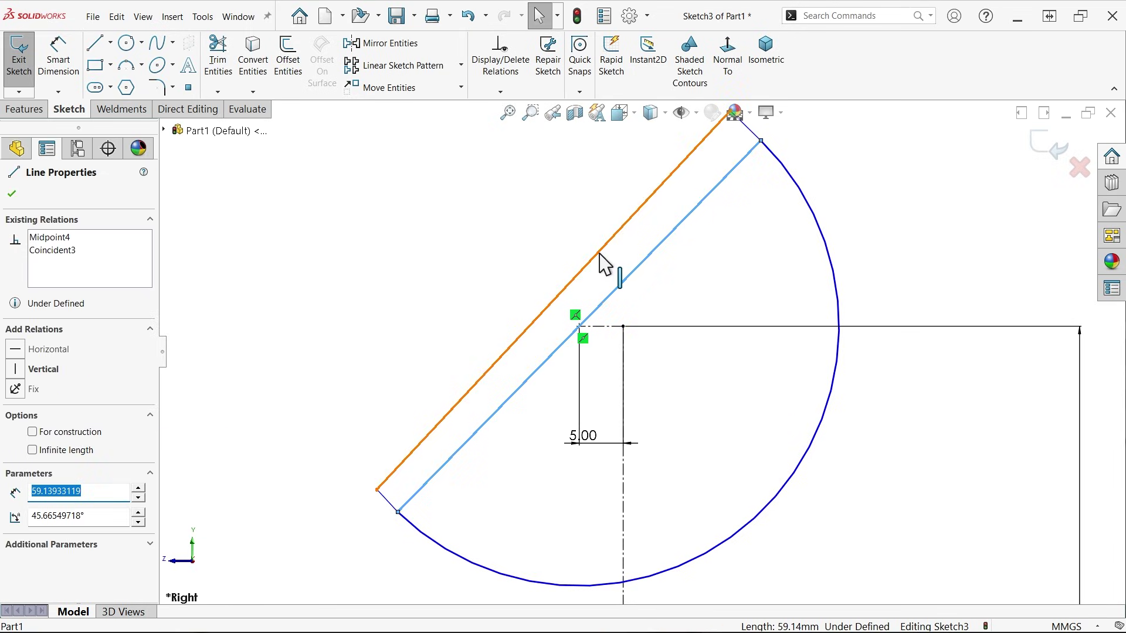
ctrl+click(598, 256)
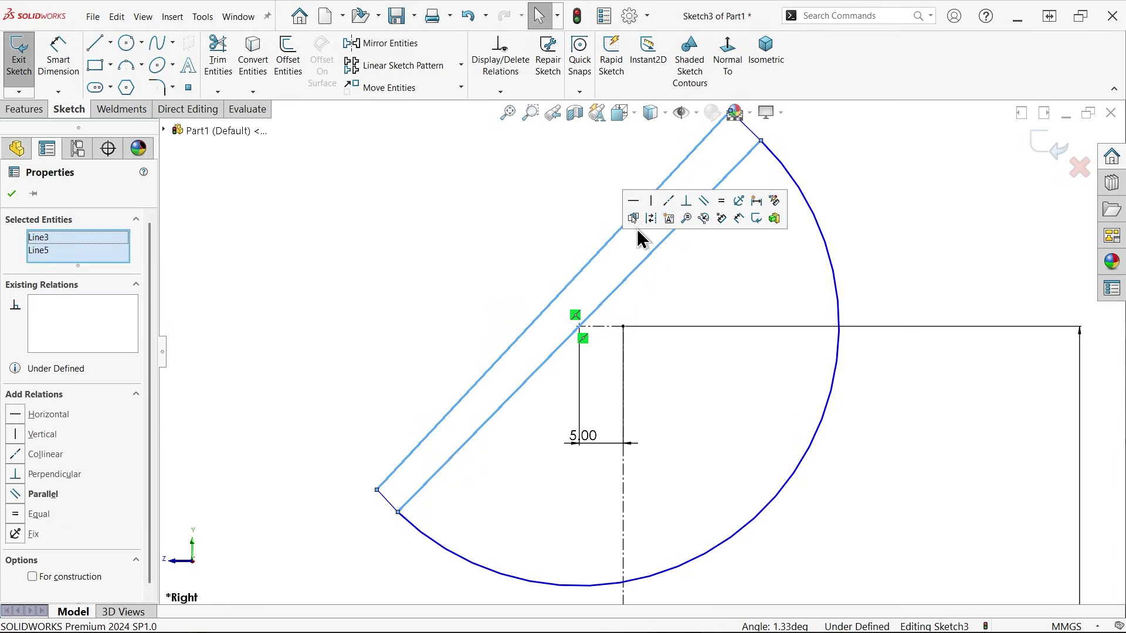
click(705, 204)
click(440, 441)
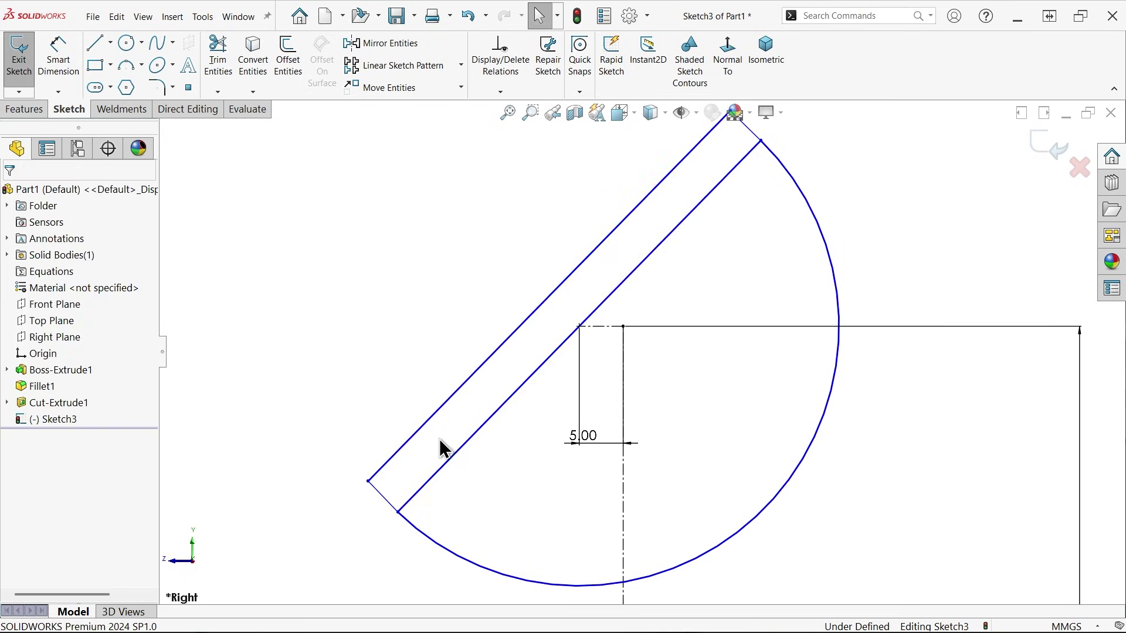
Step: Make both short end lines of the strip perpendicular to its long outer line
click(381, 496)
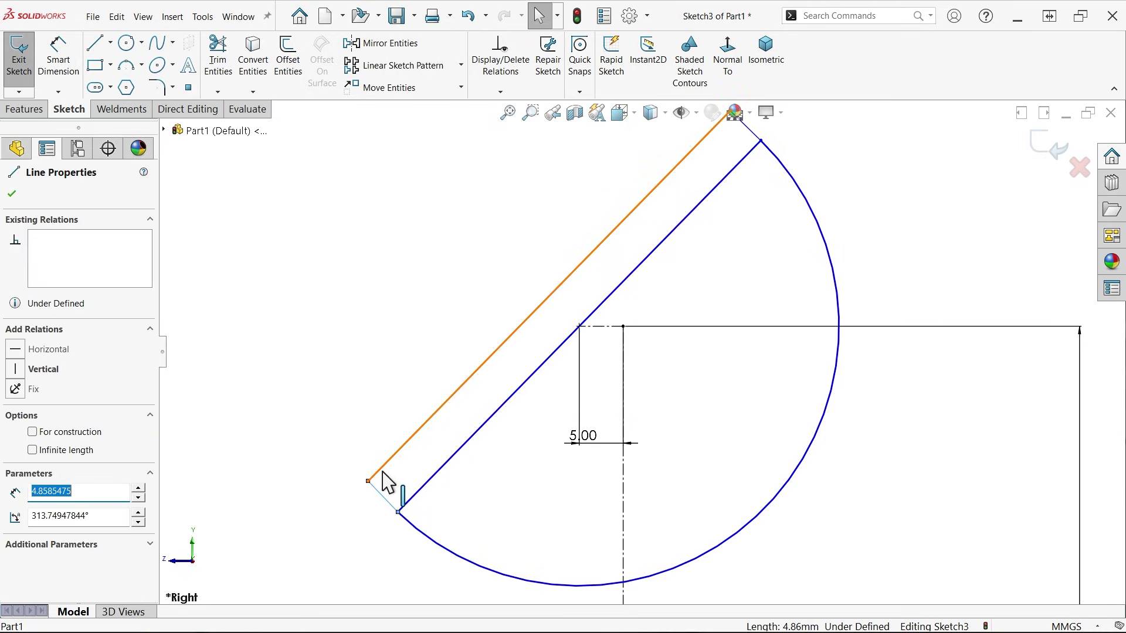
ctrl+click(391, 462)
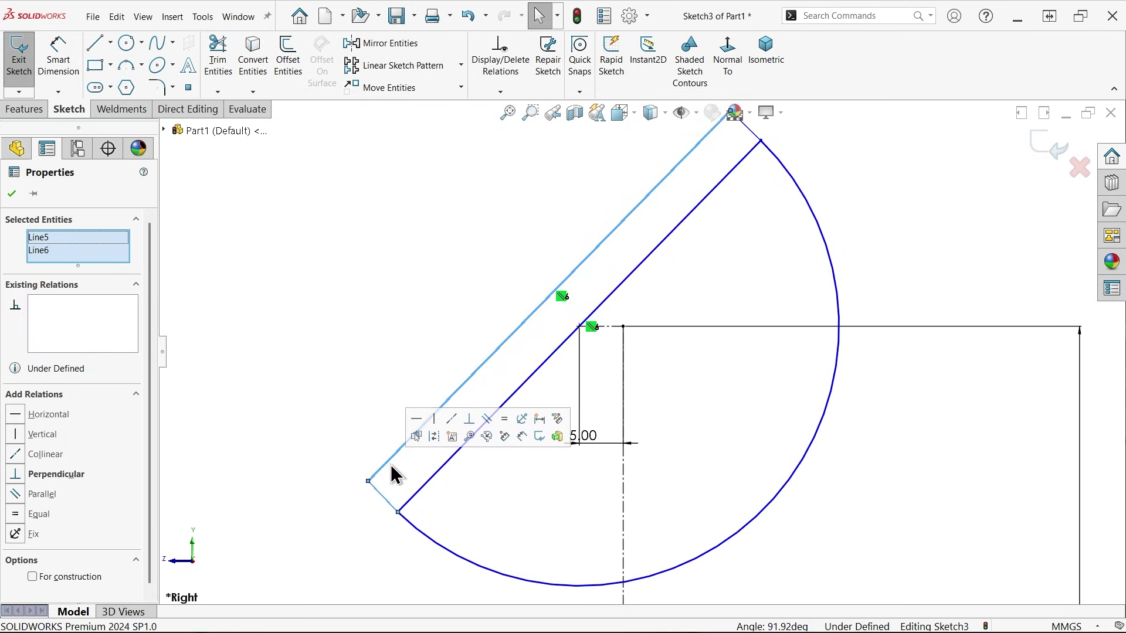
click(469, 418)
scroll(728, 188, up, 2)
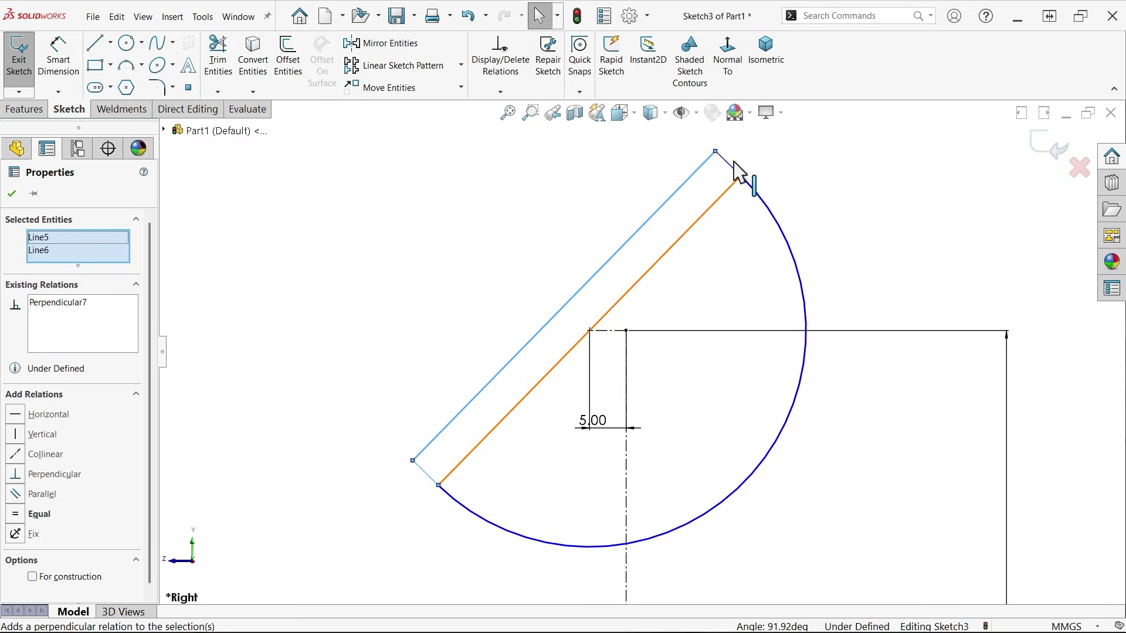
click(732, 171)
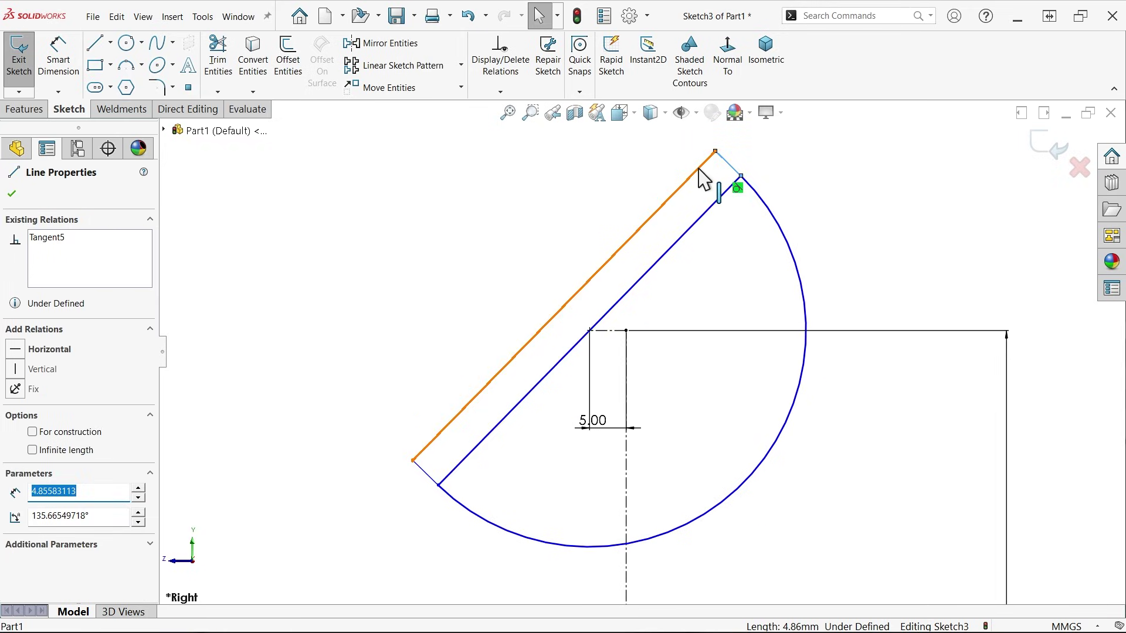
ctrl+click(701, 170)
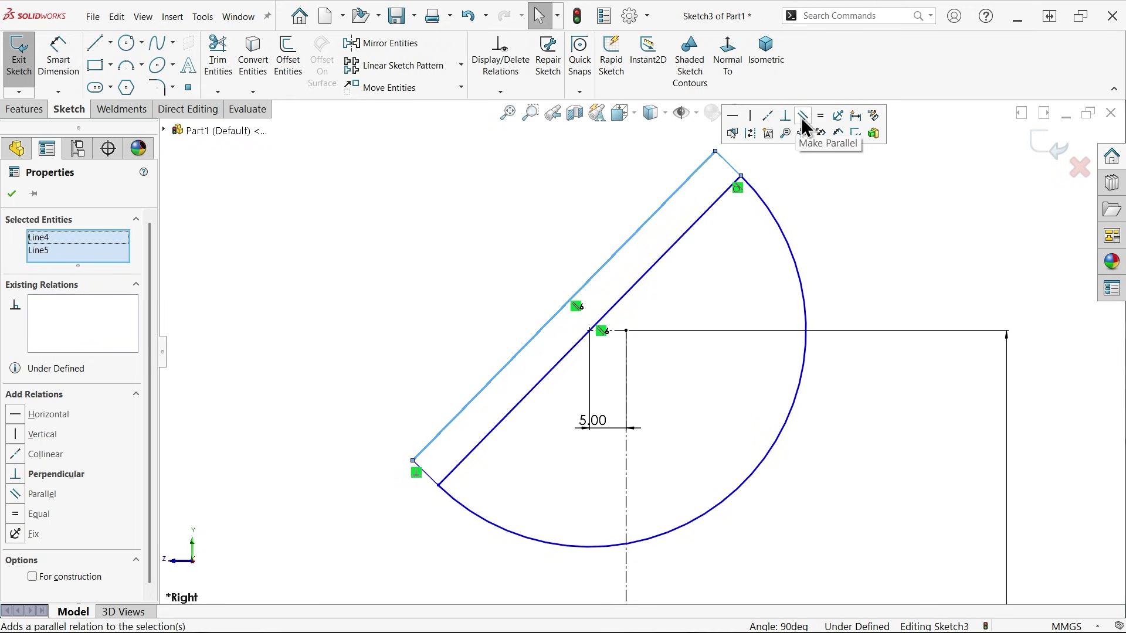
click(785, 120)
click(724, 237)
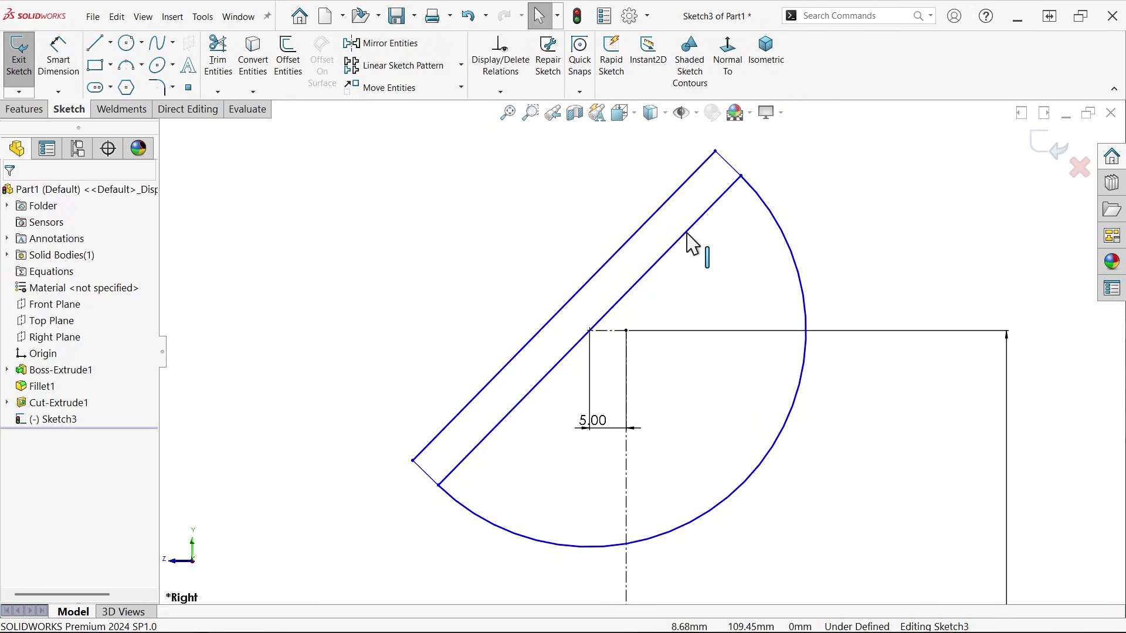
Step: Convert the diagonal line to construction geometry and dimension the arc's radius as 45 mm
click(685, 233)
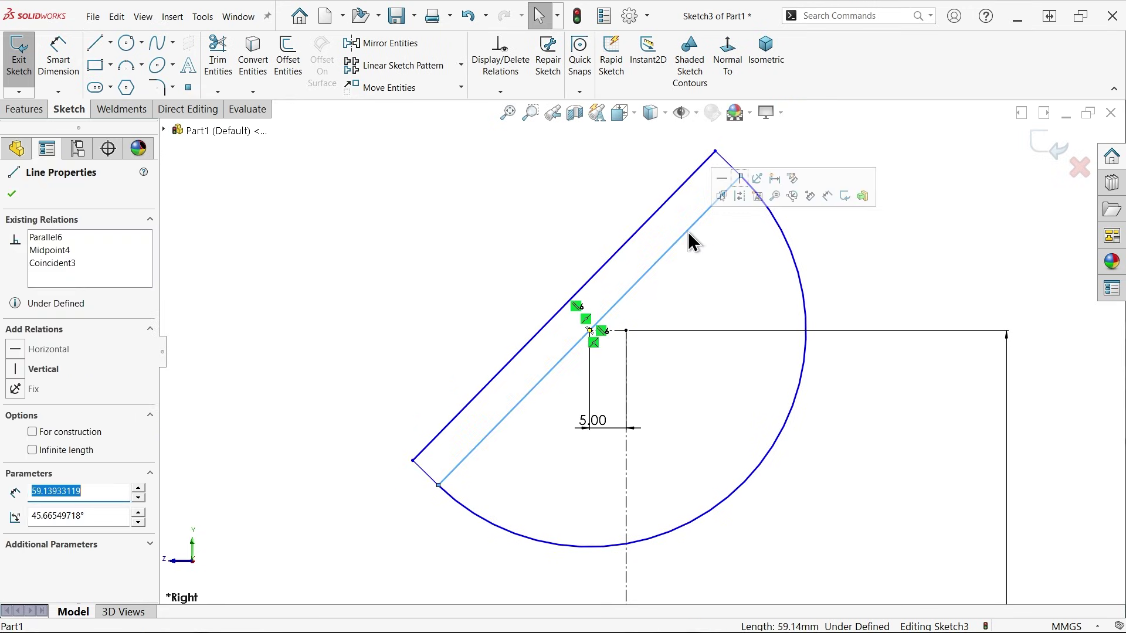
click(739, 196)
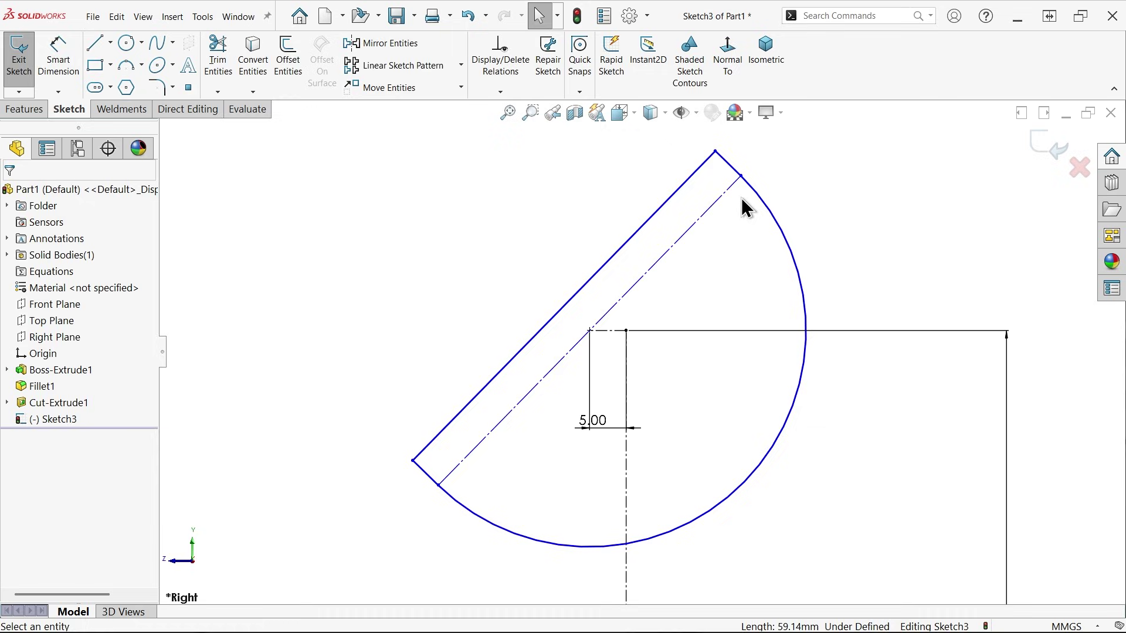
click(47, 58)
click(803, 302)
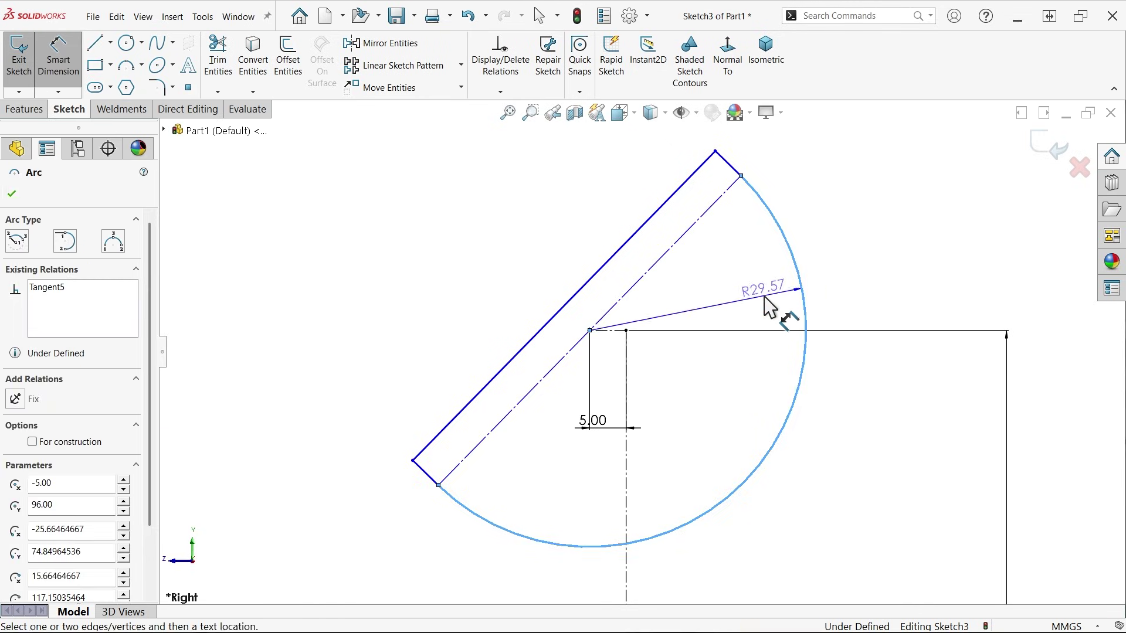
click(755, 294)
text(45)
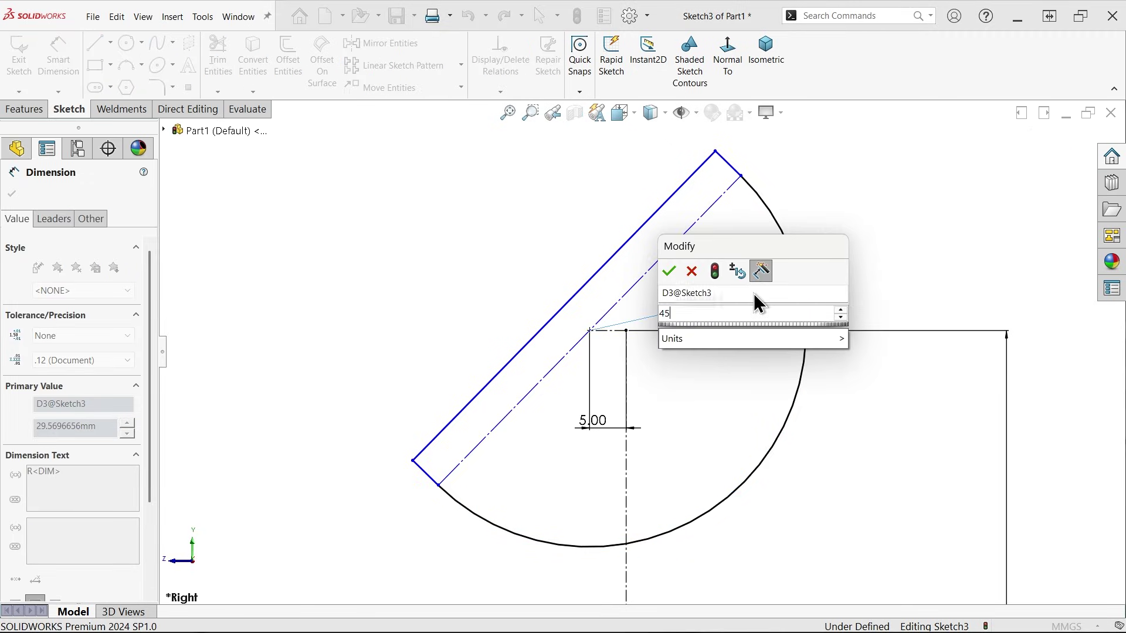
key(Return)
Step: Dimension the distance between the strip's long outer line and the diagonal construction line as 3 mm
click(636, 240)
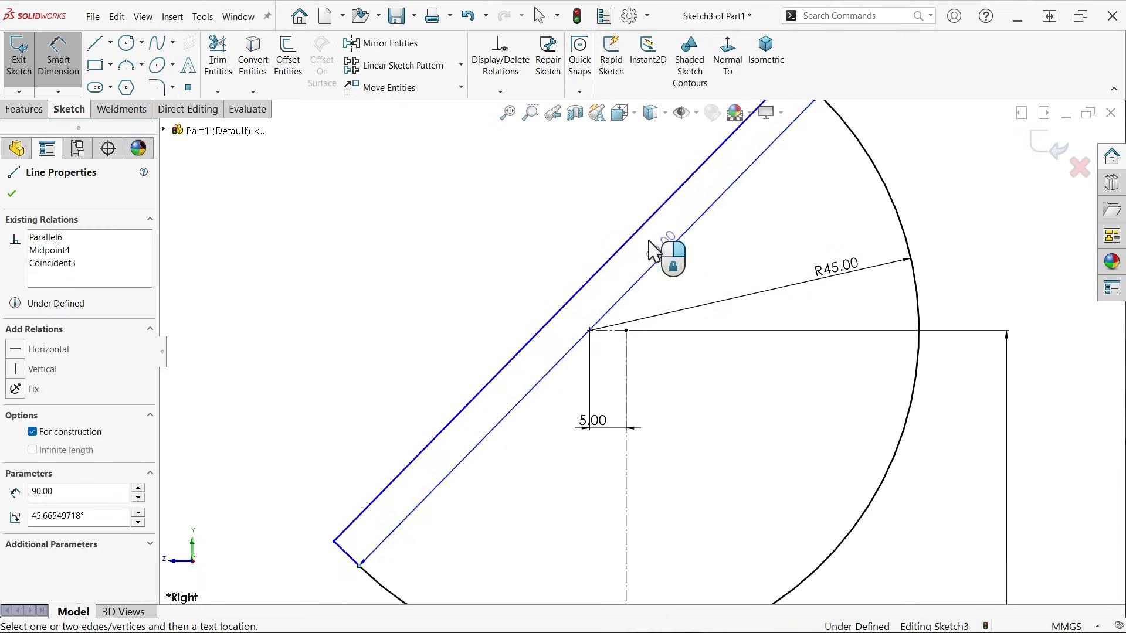
click(671, 253)
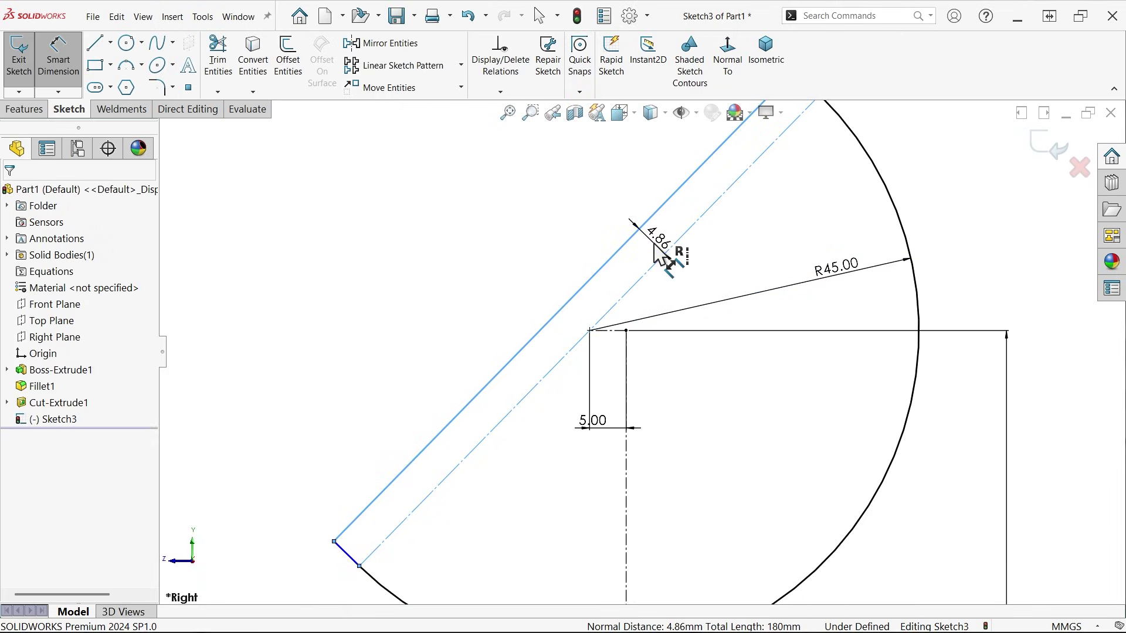
text(3)
key(Return)
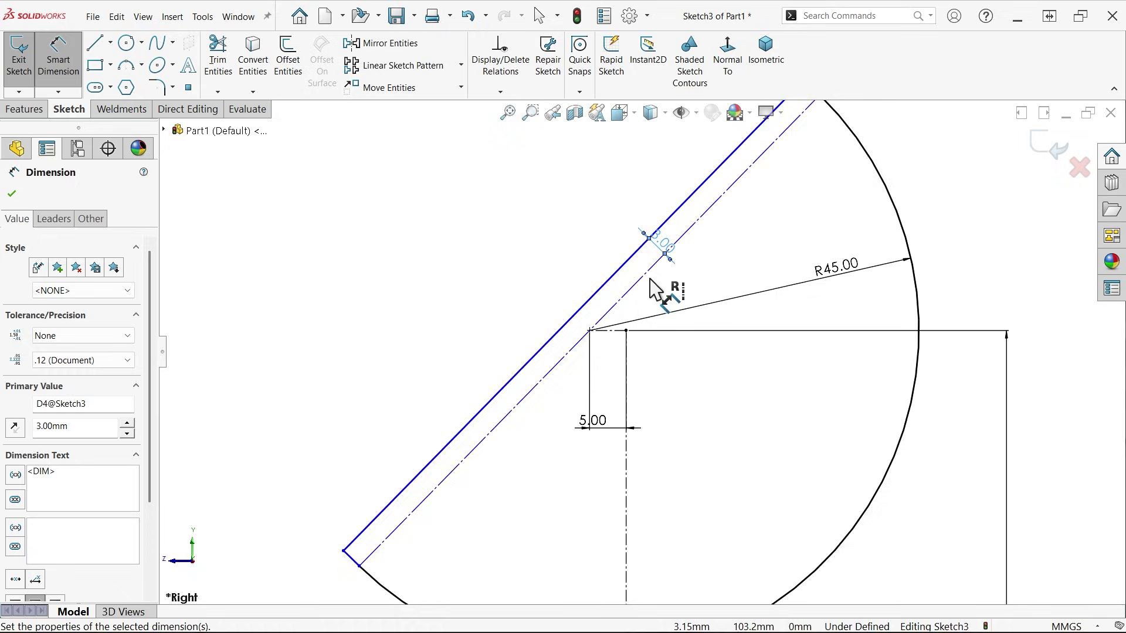
Step: Set the angle between the strip's long outer line and the base plate's upper edge to 20 degrees
scroll(658, 289, up, 3)
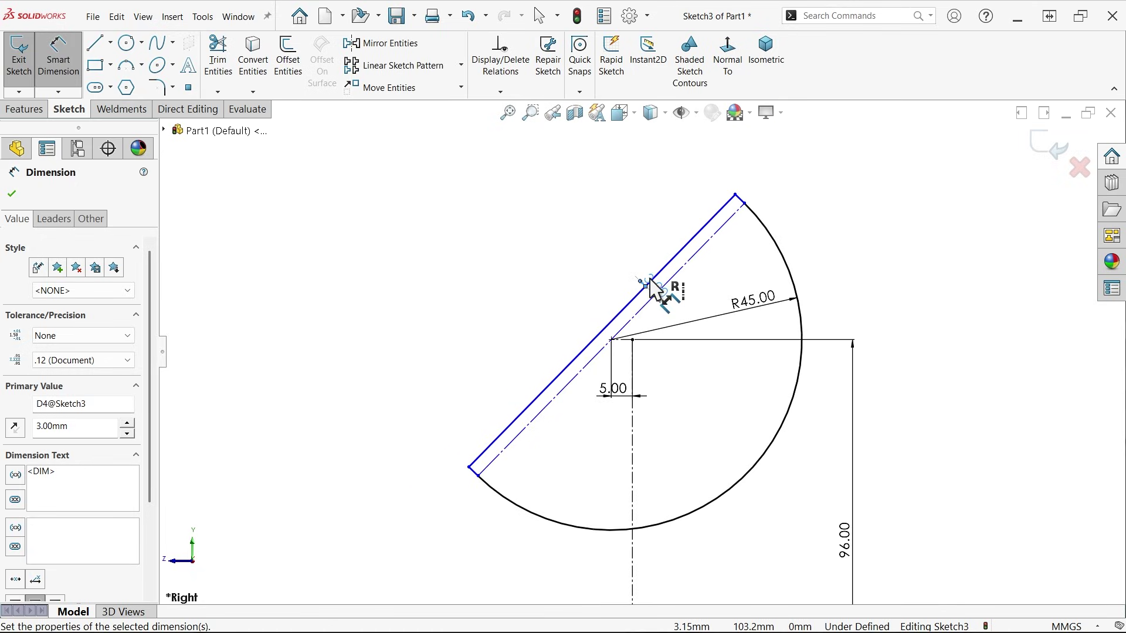
click(679, 252)
scroll(709, 281, up, 3)
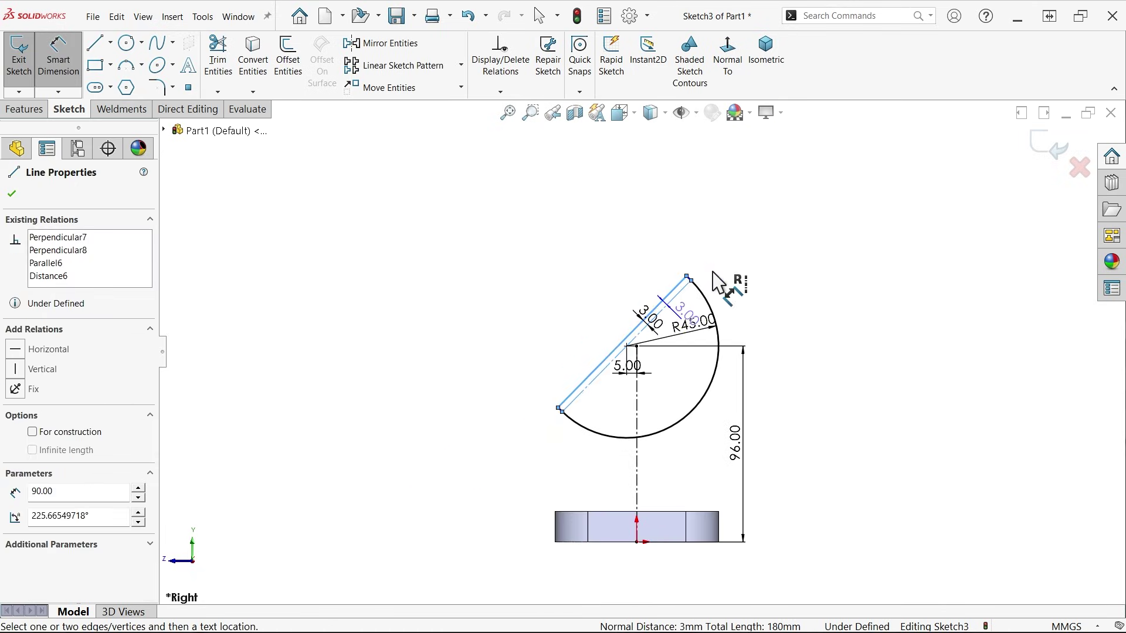
click(698, 514)
click(798, 379)
text(20)
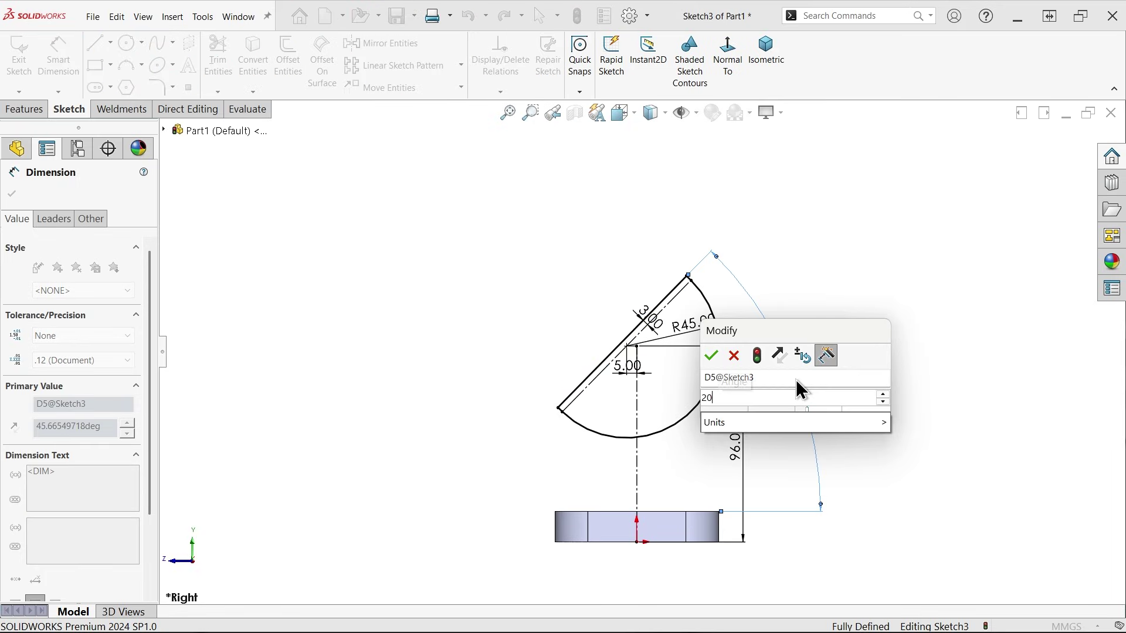
key(Return)
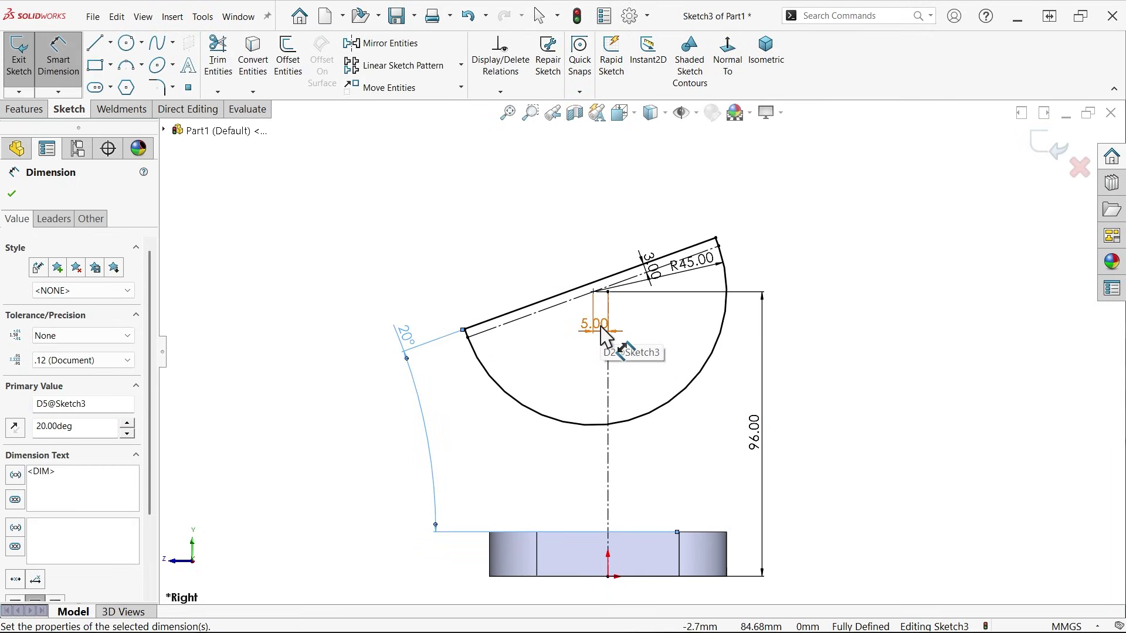
Step: Extrude the half-round profile as a boss 62 mm deep, using Mid Plane with the result merged
click(23, 109)
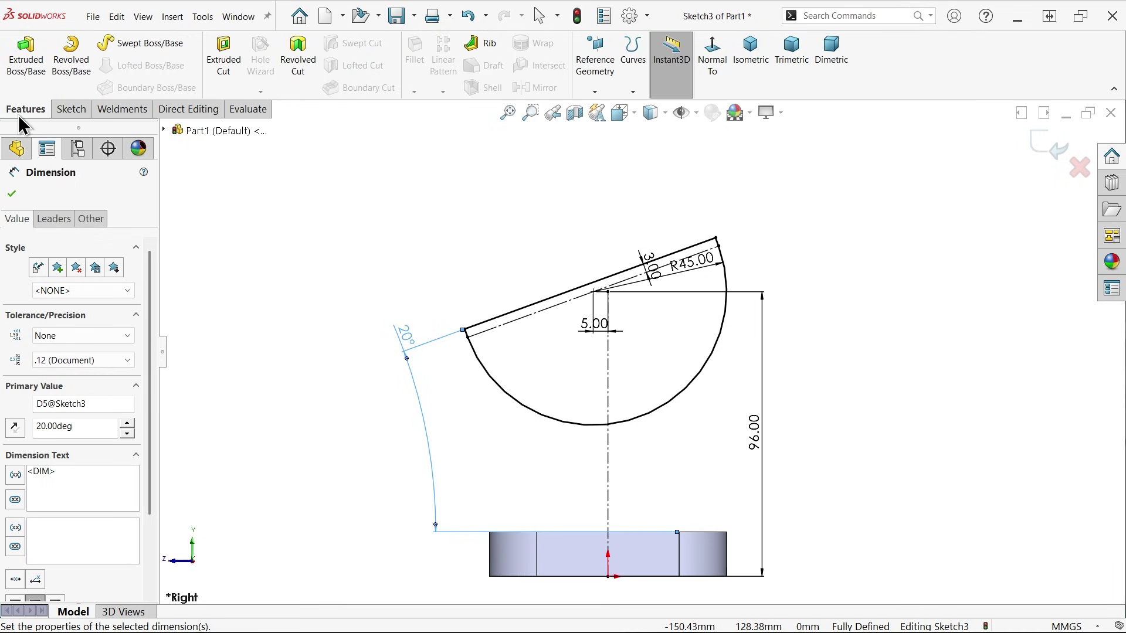
click(32, 61)
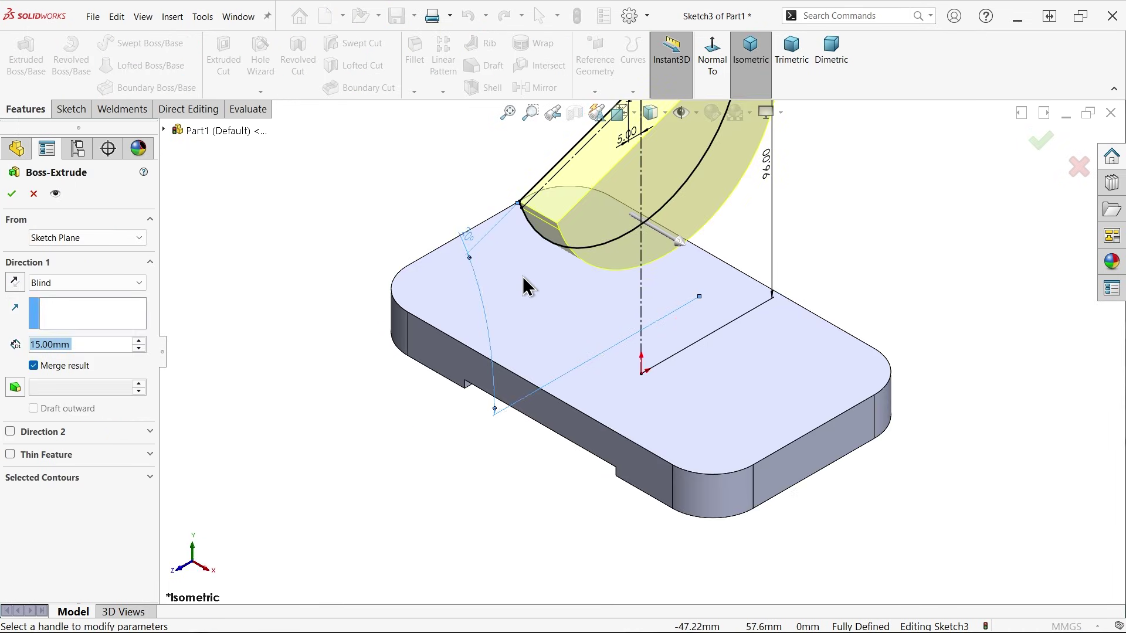
click(87, 283)
click(68, 370)
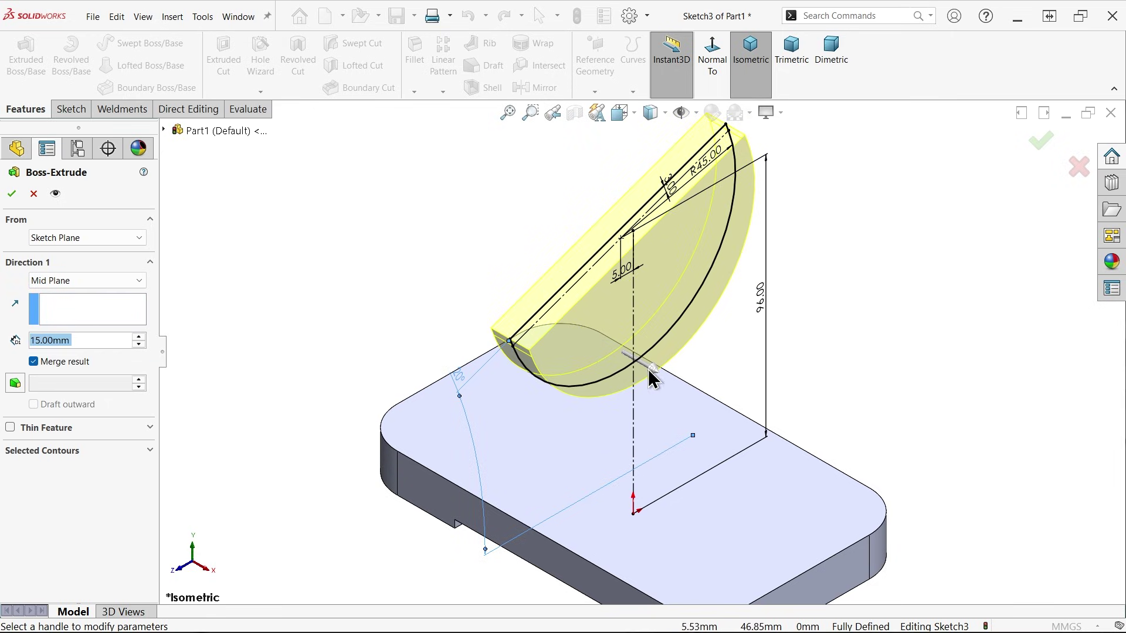
drag(654, 369, 604, 352)
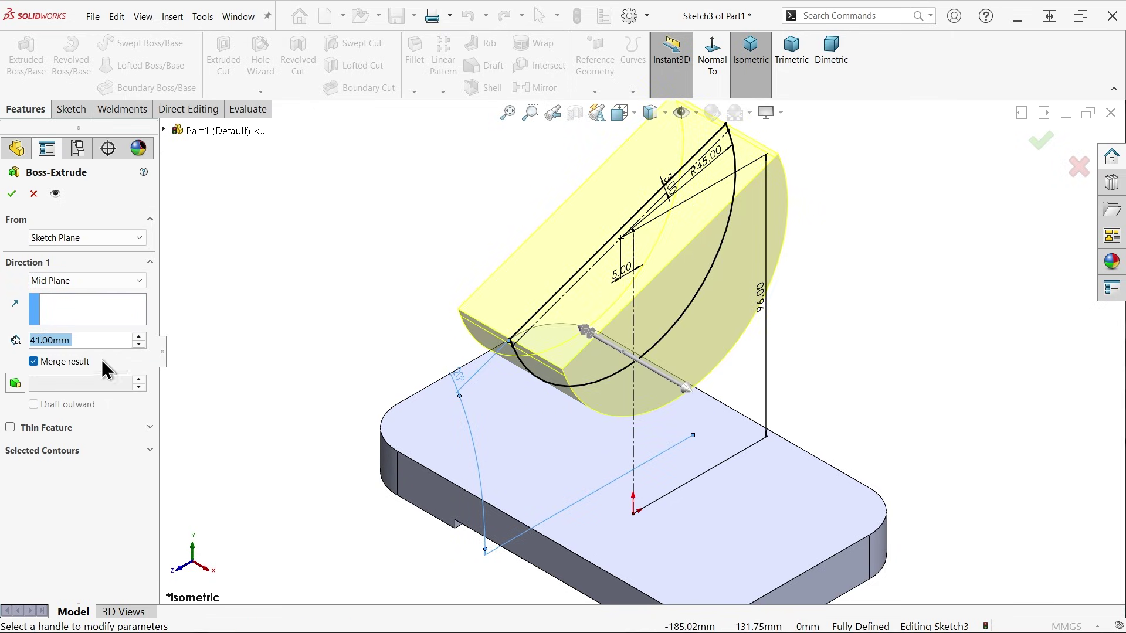
text(62)
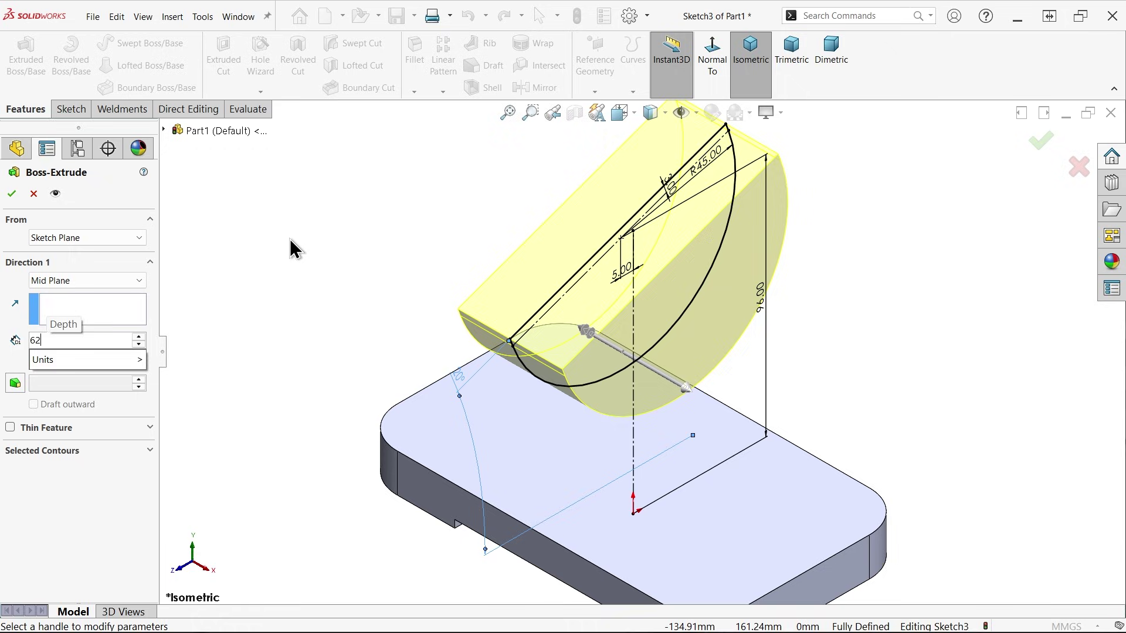
key(Return)
click(10, 197)
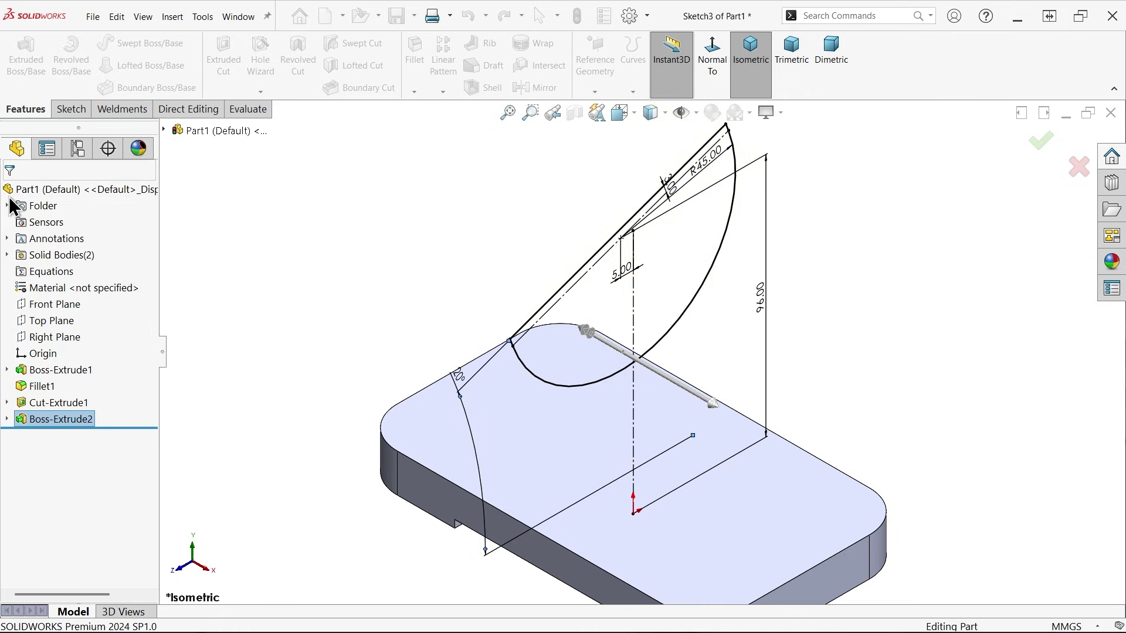
Step: Switch to the drawing image and examine View A and the side view for the lug dimensions
key(alt+Tab)
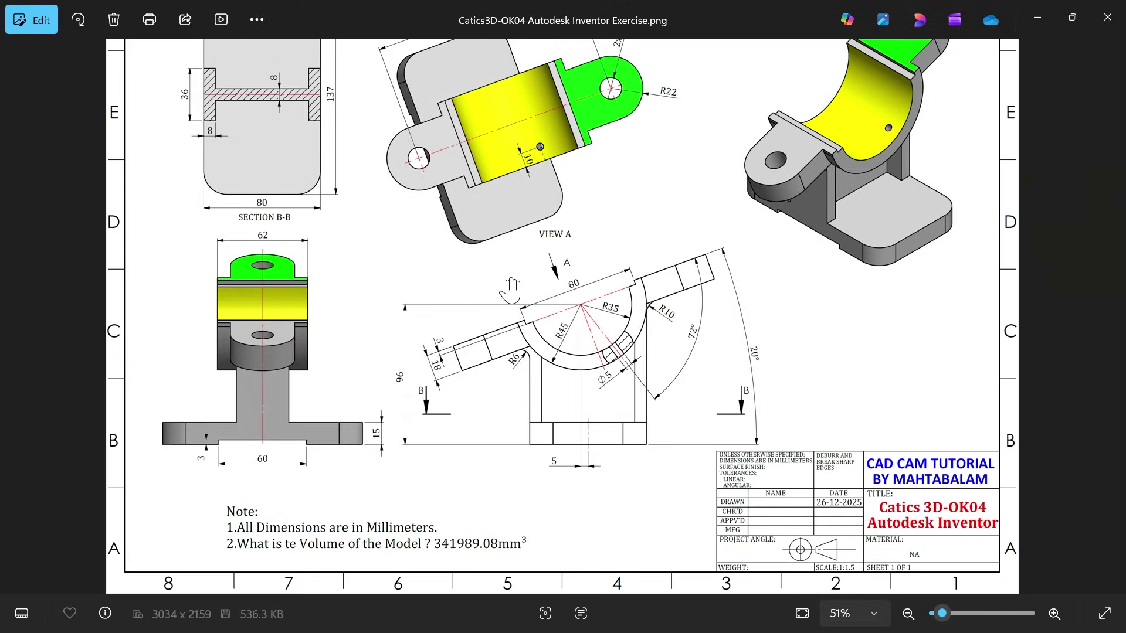
drag(511, 289, 529, 383)
scroll(556, 440, up, 3)
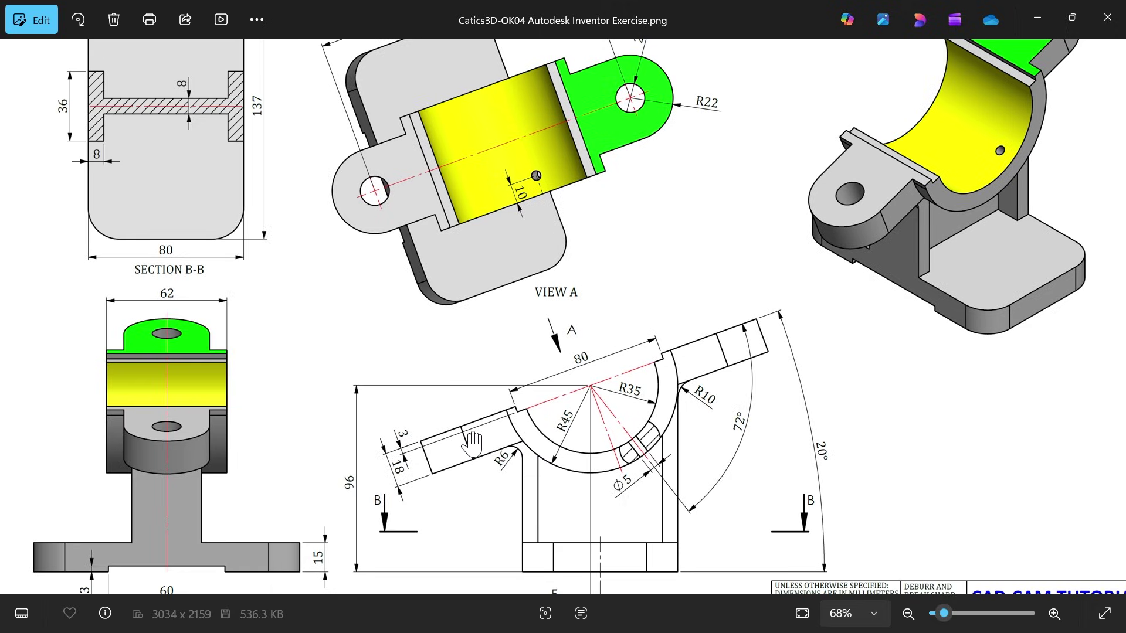
mouse_move(492, 297)
mouse_down()
mouse_move(502, 336)
mouse_move(480, 488)
mouse_up()
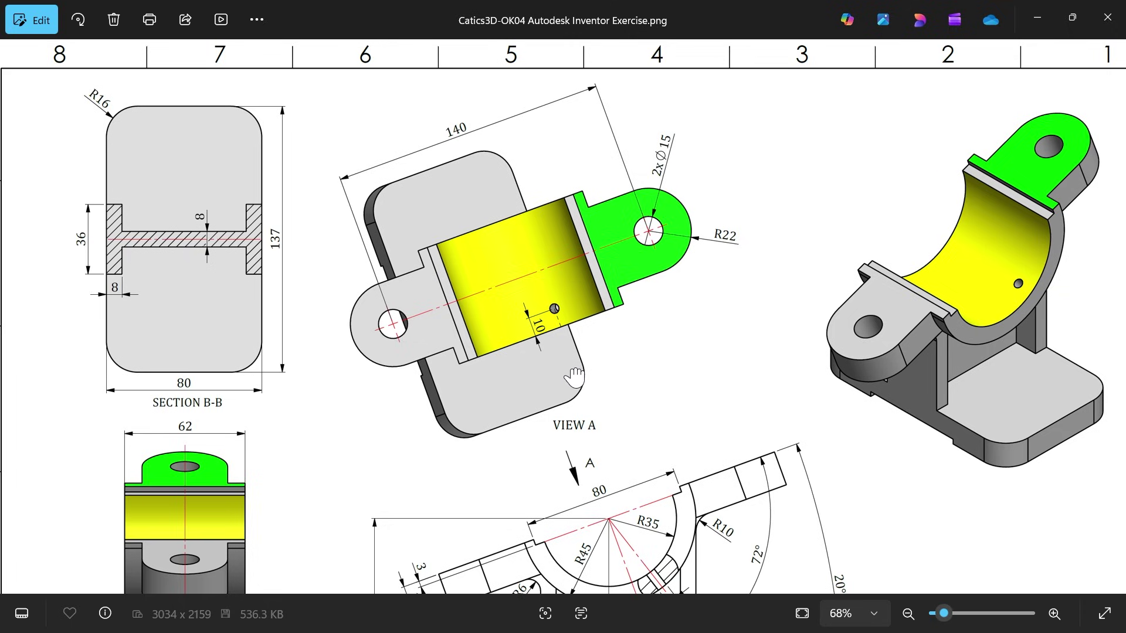
drag(574, 375, 534, 280)
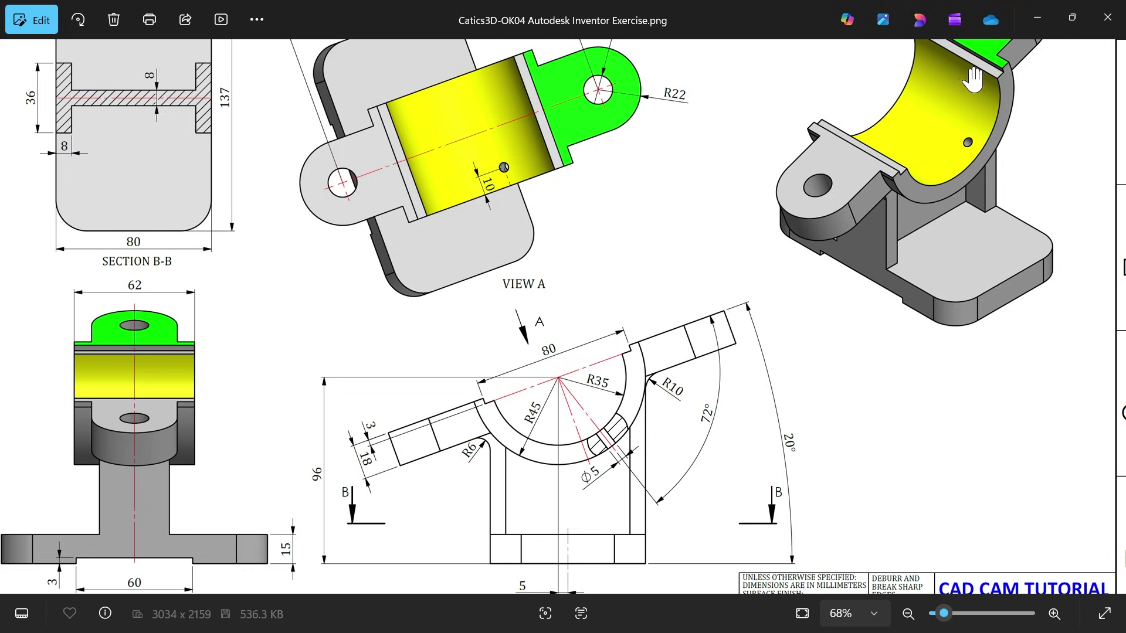
click(1036, 20)
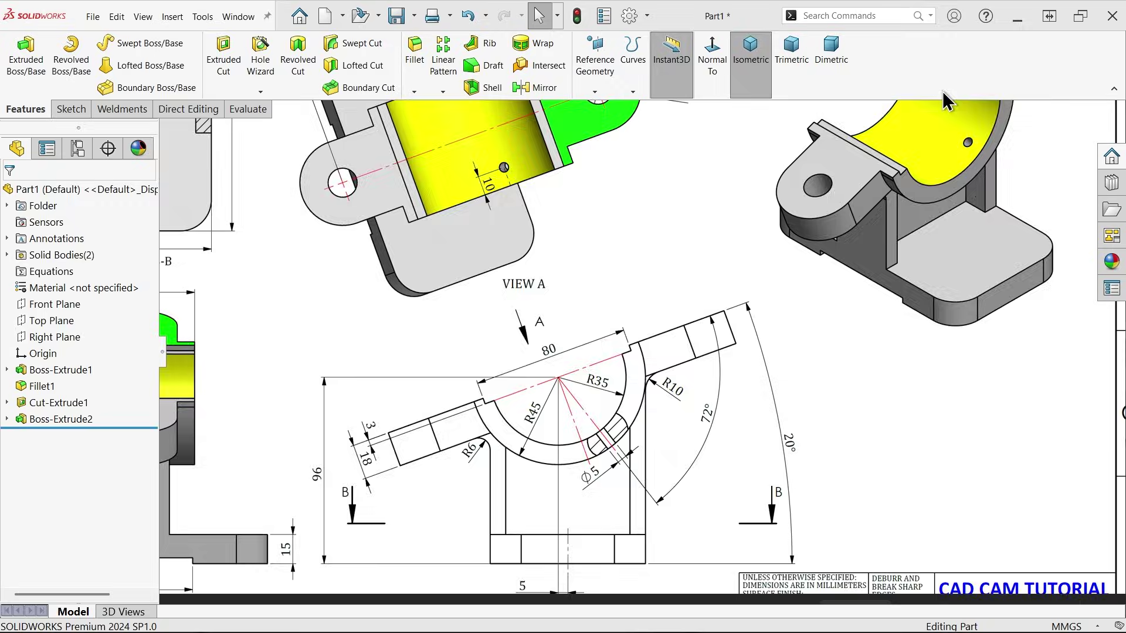
Step: In SOLIDWORKS, start a sketch on the half-round body's slanted flat face and draw a horizontal centerline between its side edges' midpoints
click(627, 316)
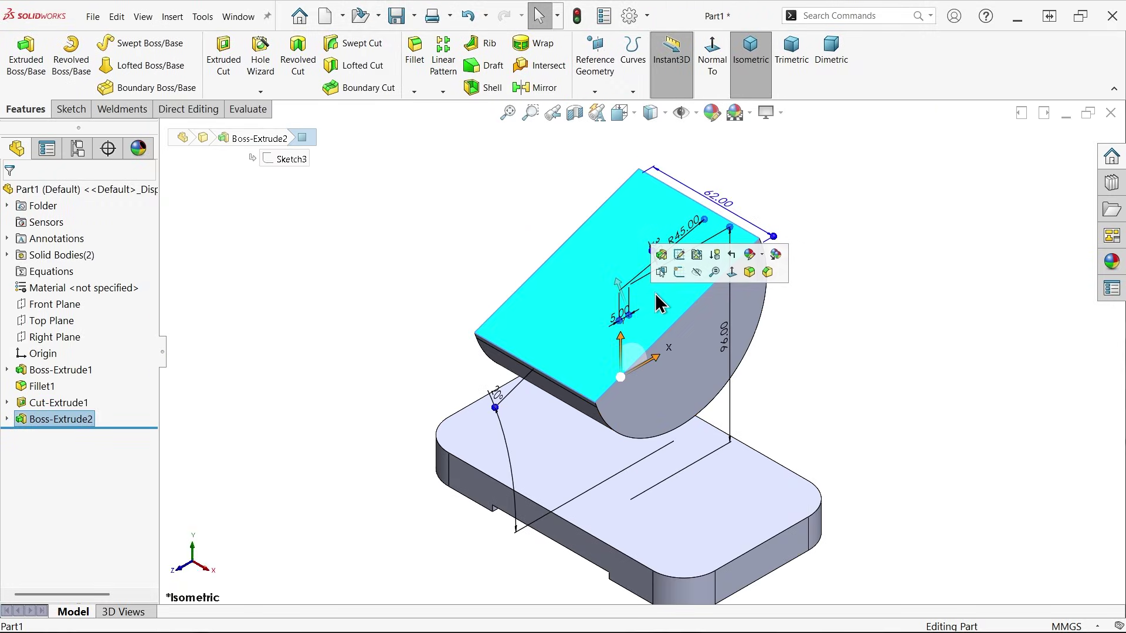
click(685, 272)
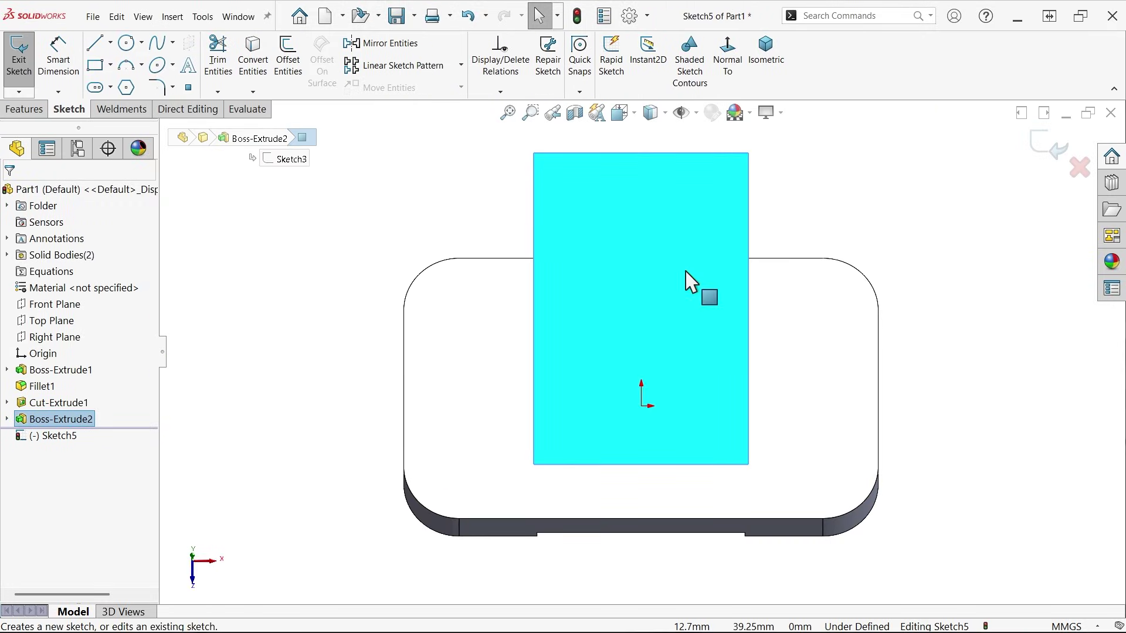
click(110, 43)
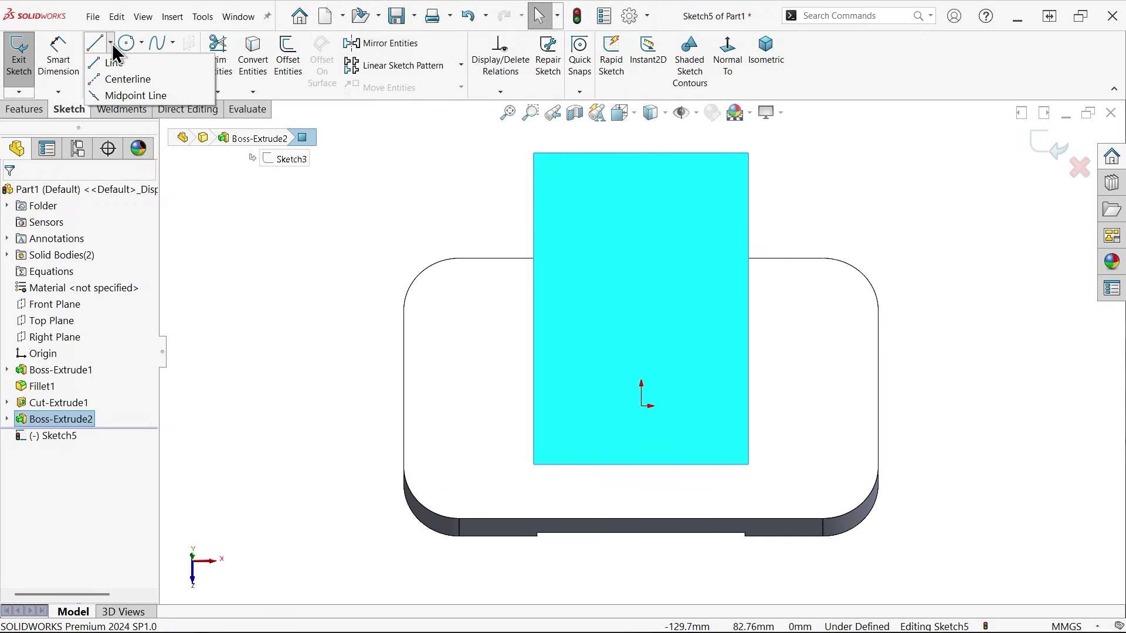
click(110, 80)
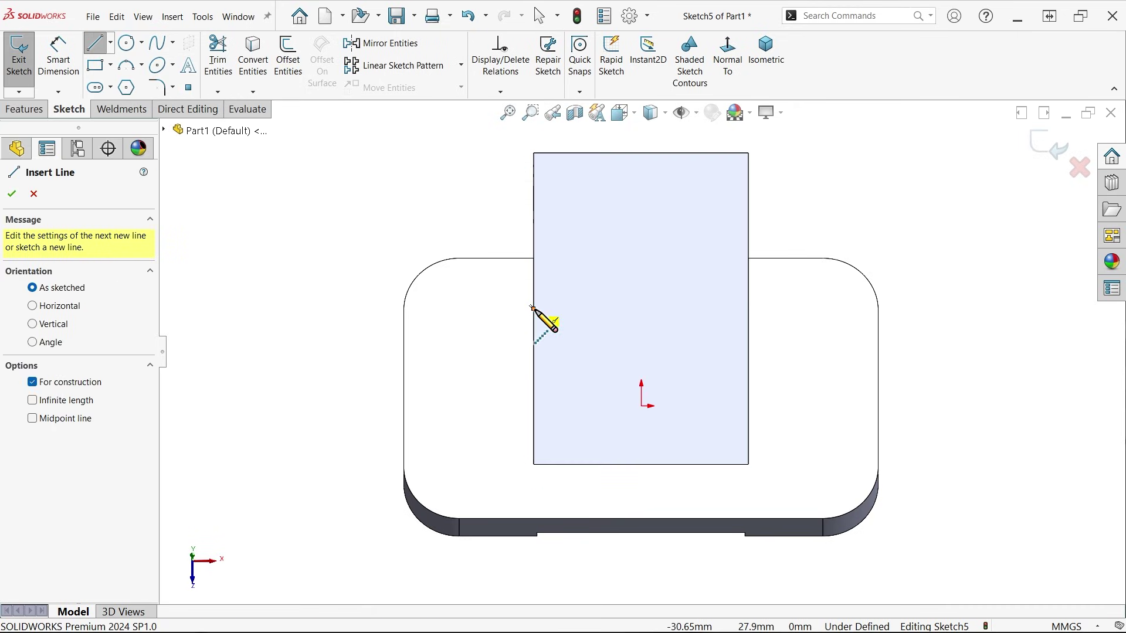
click(533, 308)
click(748, 308)
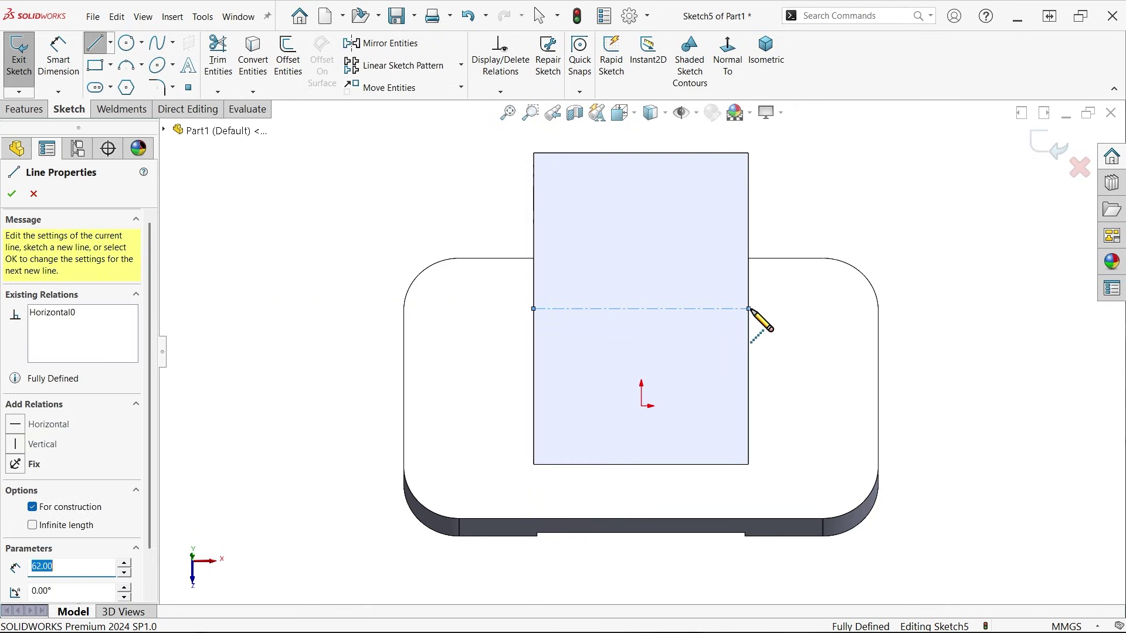
key(Escape)
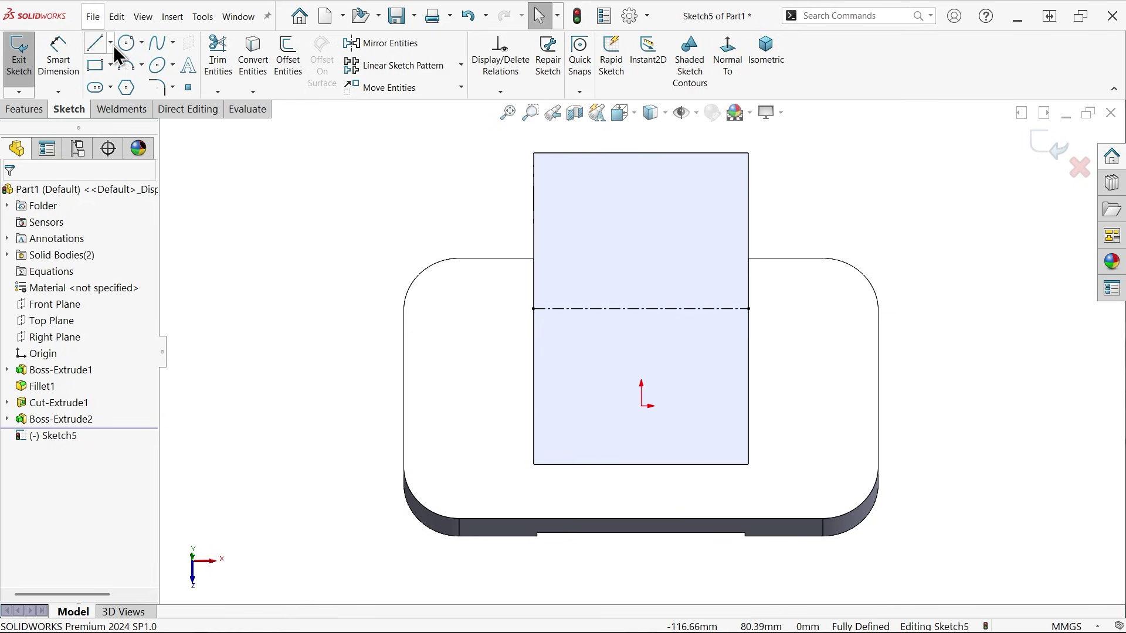
Step: Sketch a vertical centerpoint straight slot on the centerline's midpoint, about 78 mm between arc centers and about 53 mm wide
click(111, 89)
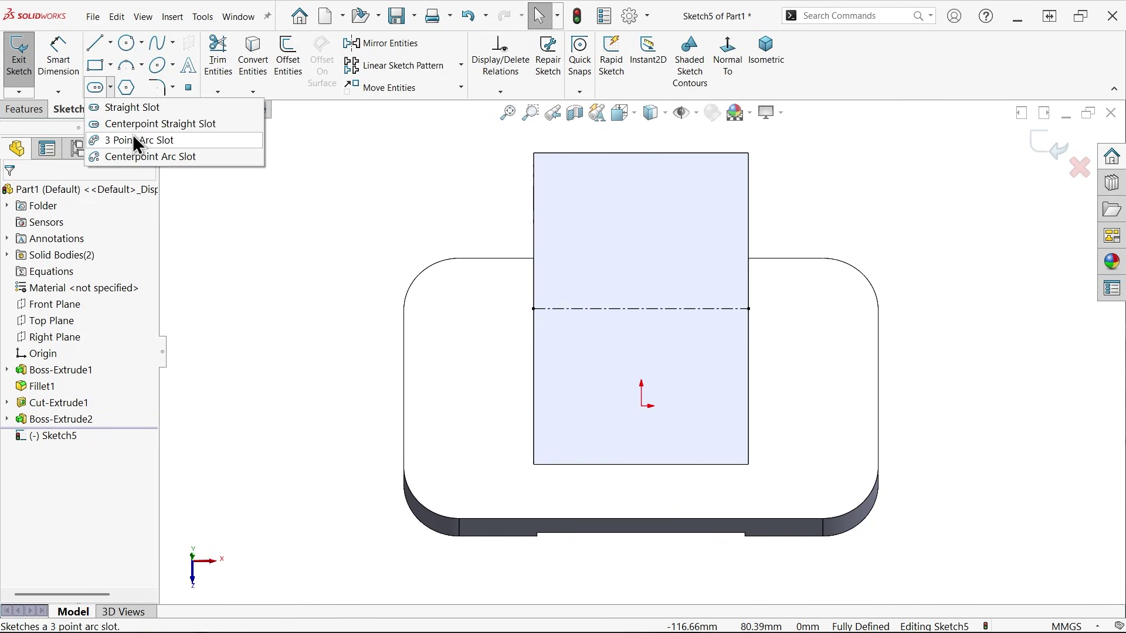
click(135, 125)
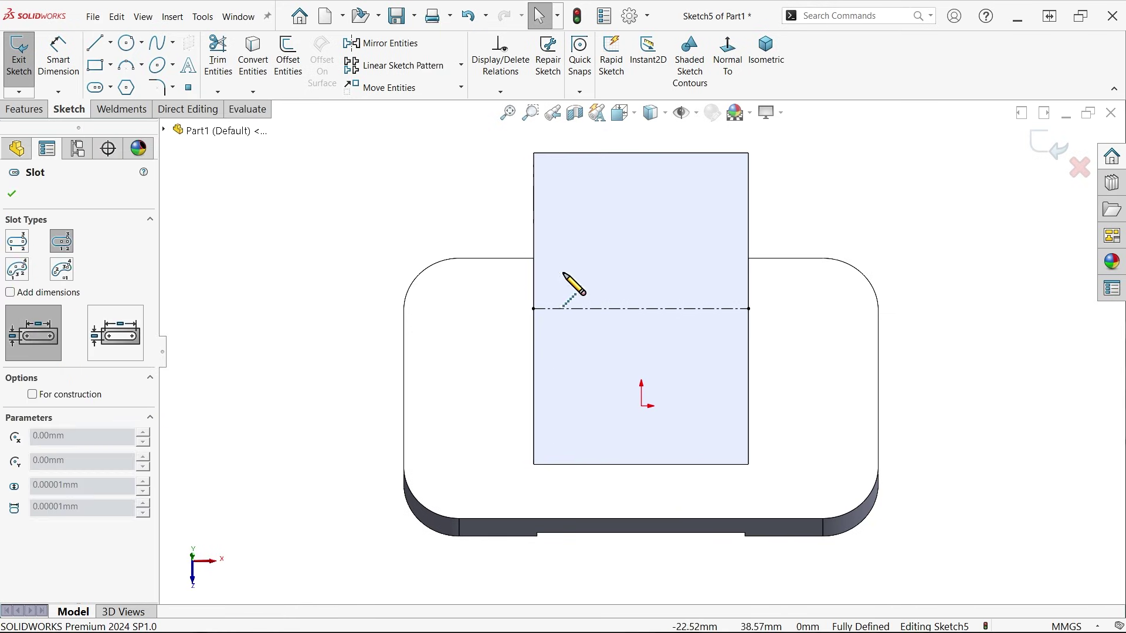
click(640, 308)
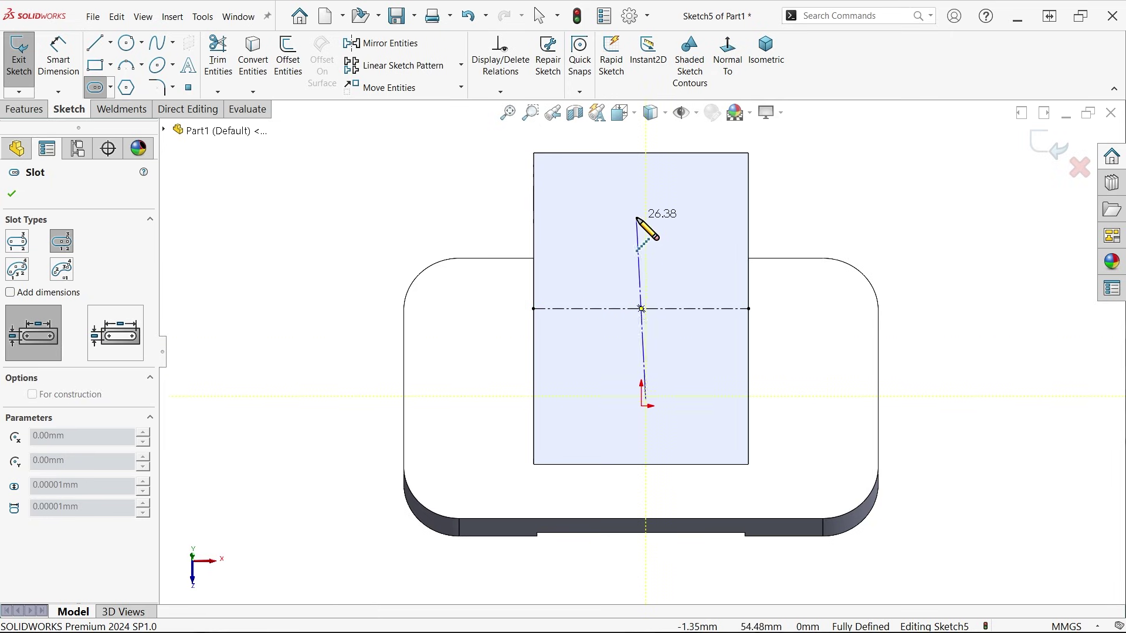
click(641, 173)
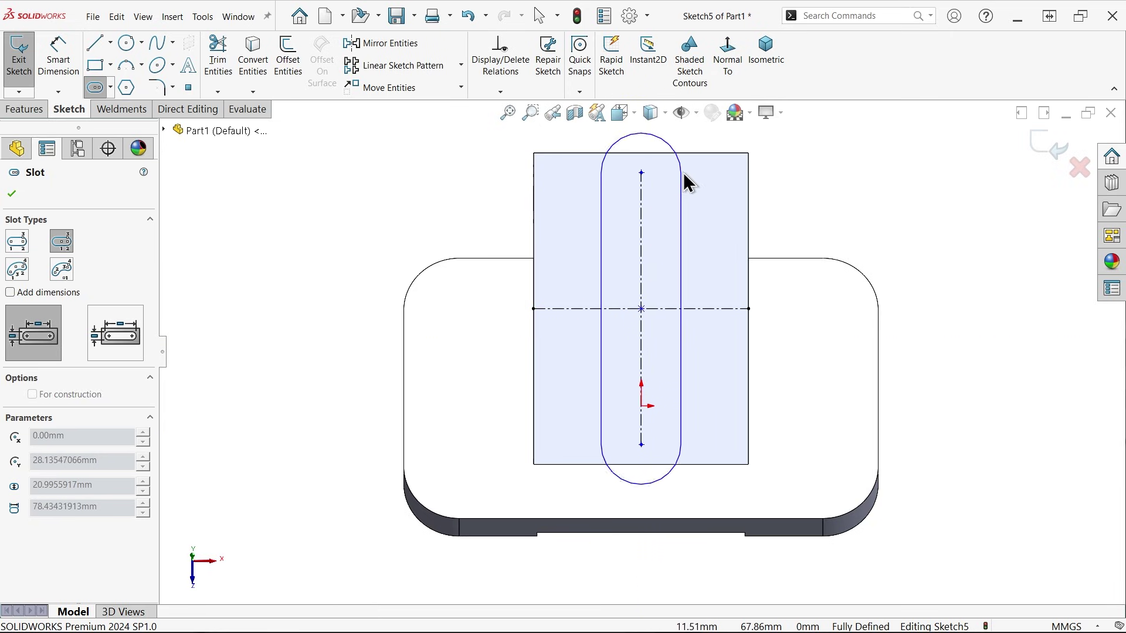
click(733, 174)
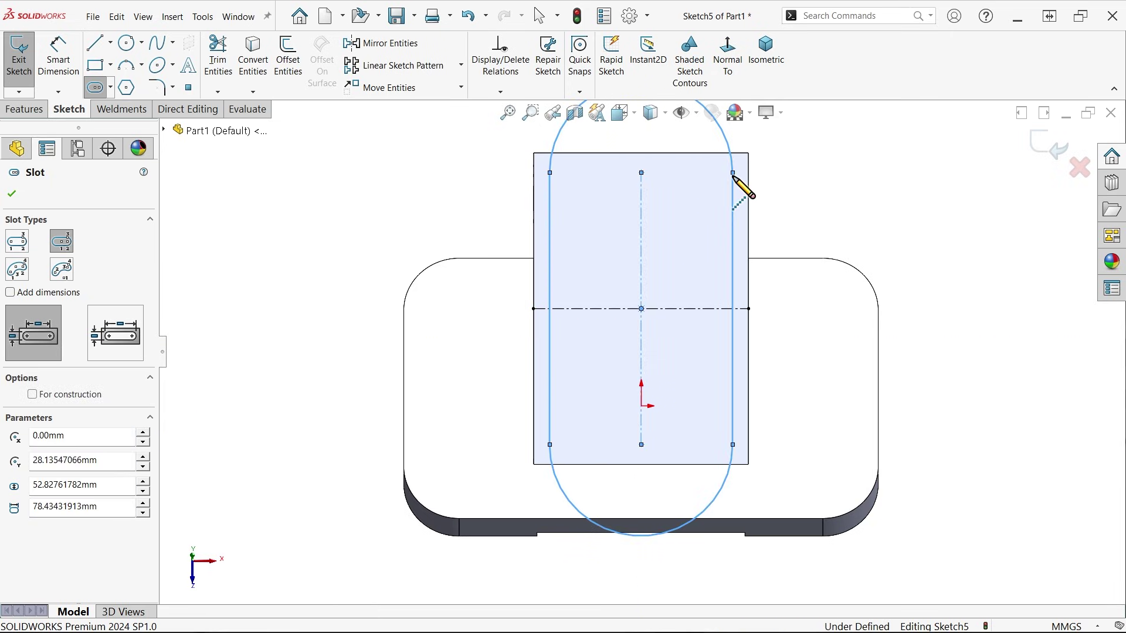
Step: Dimension the distance between the slot's arc centers and set it to 140 mm
click(63, 69)
click(643, 288)
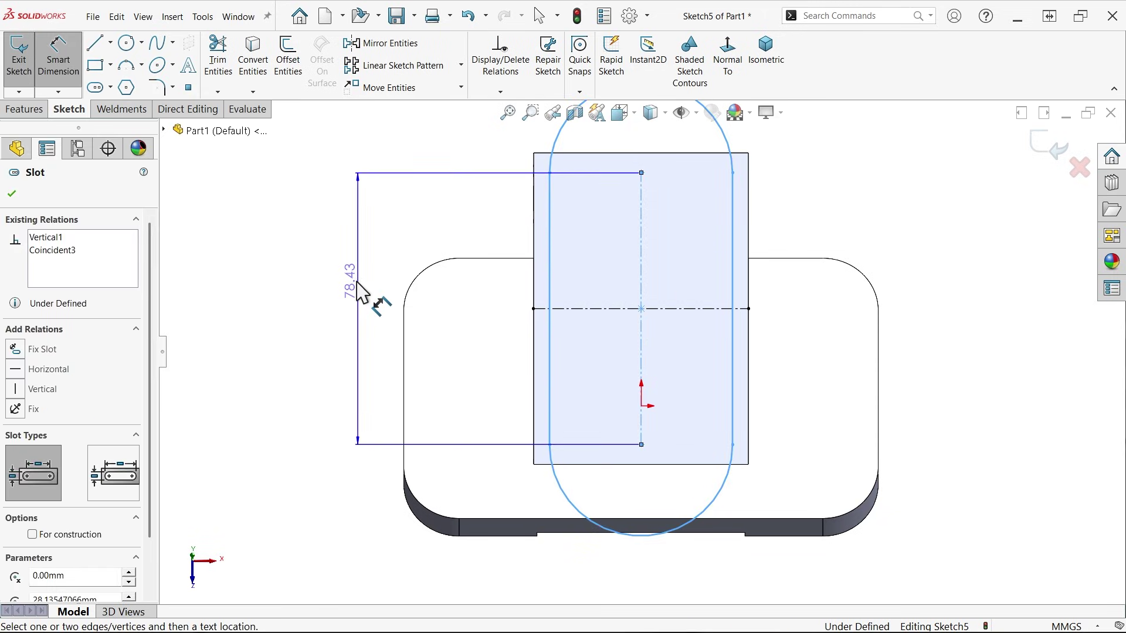
click(367, 303)
text(140)
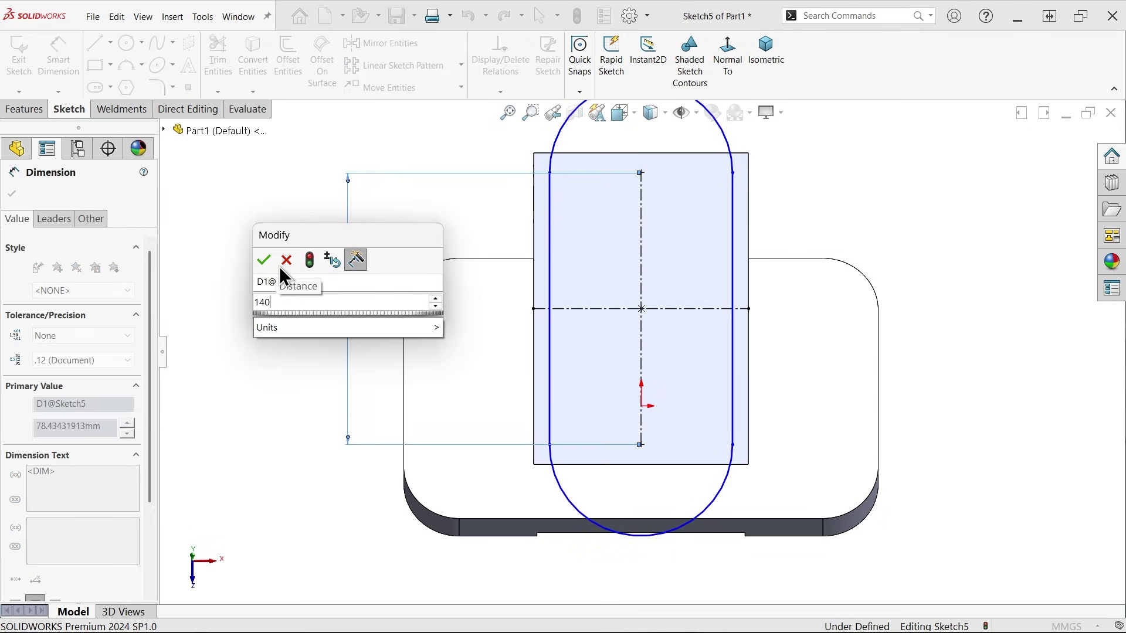
click(263, 260)
scroll(628, 282, up, 3)
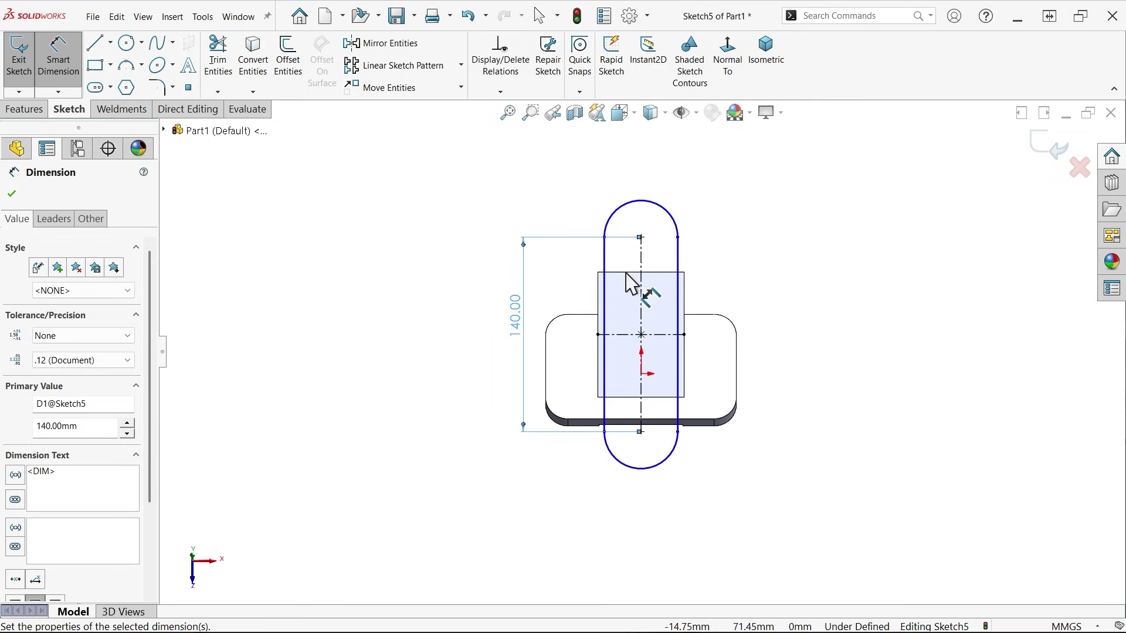
Step: Dimension the slot's upper end arc and set its radius to 22 mm
scroll(657, 234, down, 2)
click(674, 228)
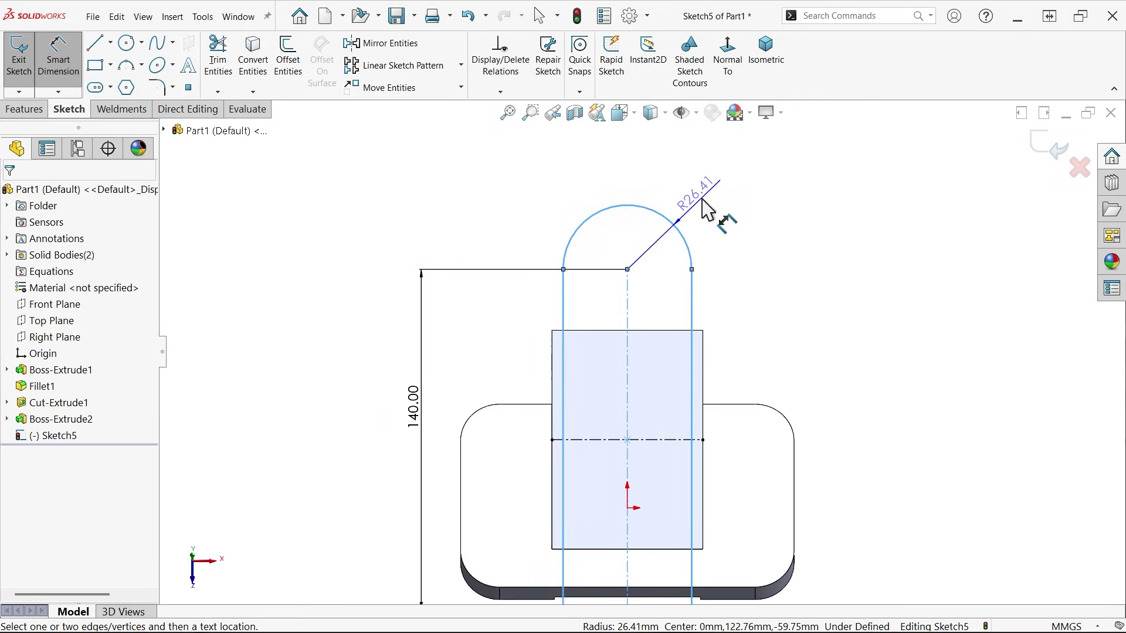
click(712, 219)
text(22)
key(Return)
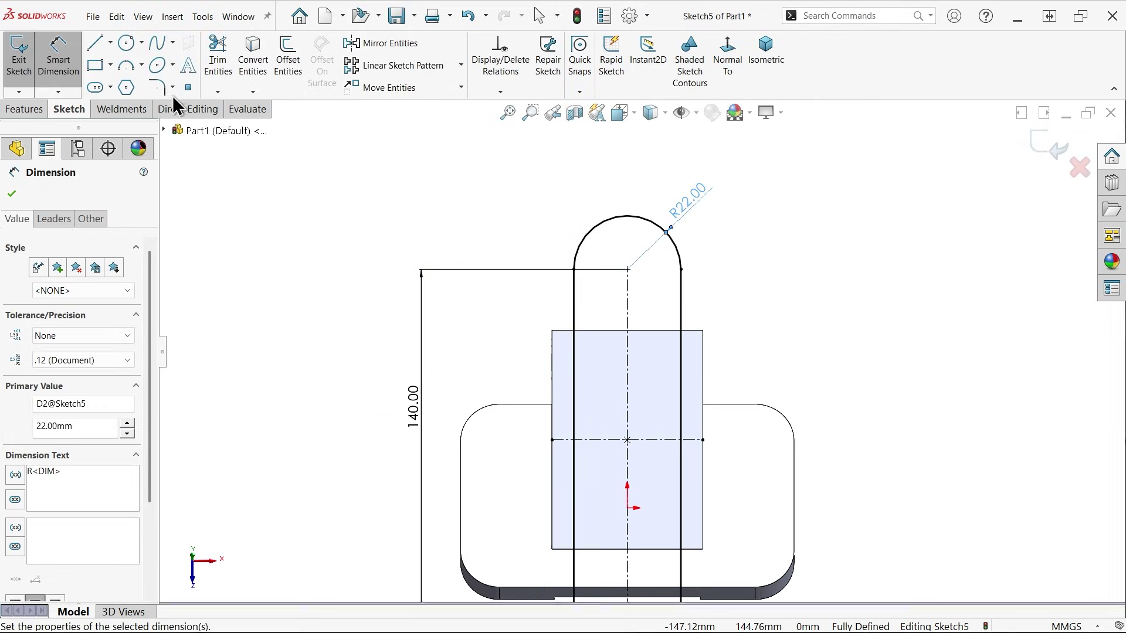
Step: Sketch a circle about 19 mm in diameter at each of the slot's two arc centers
click(126, 42)
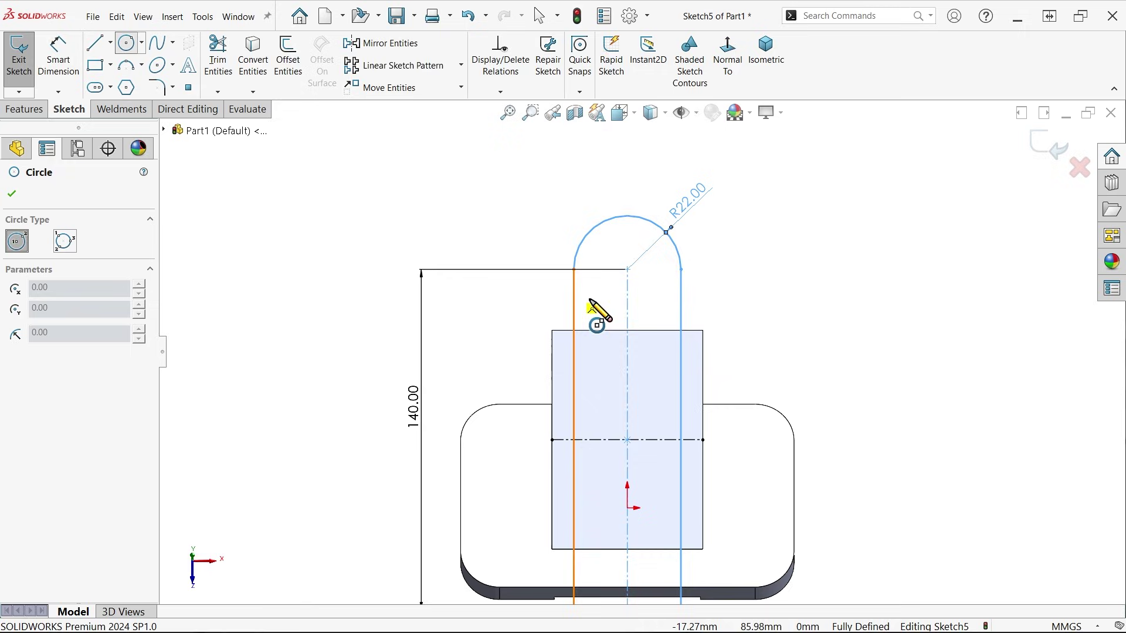
click(626, 270)
click(649, 282)
scroll(650, 364, up, 2)
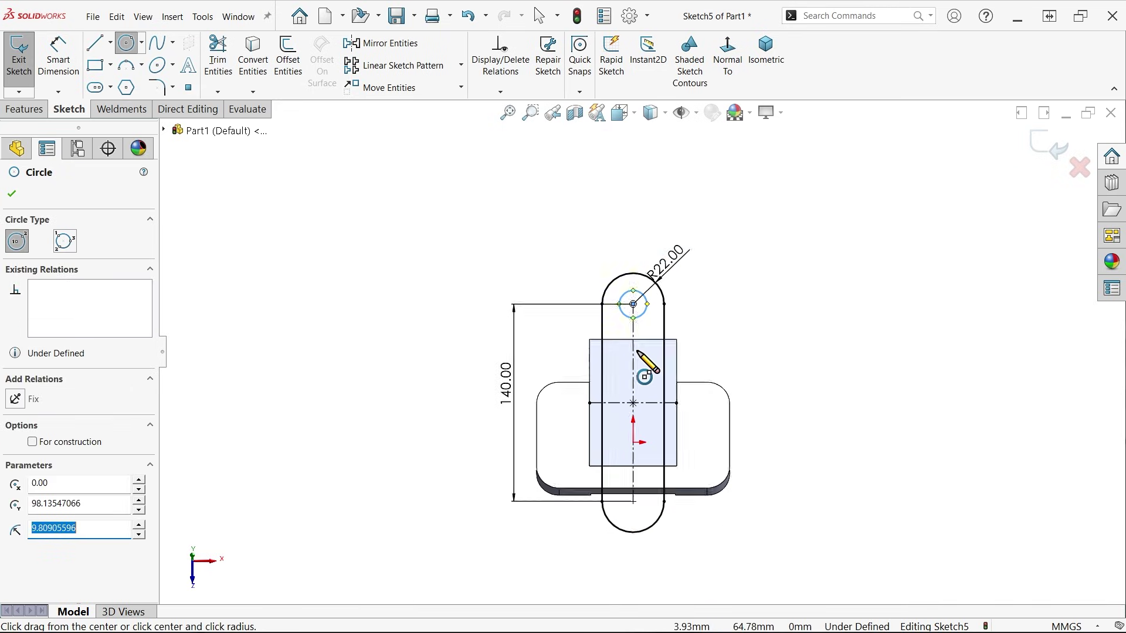
scroll(648, 448, down, 2)
click(632, 501)
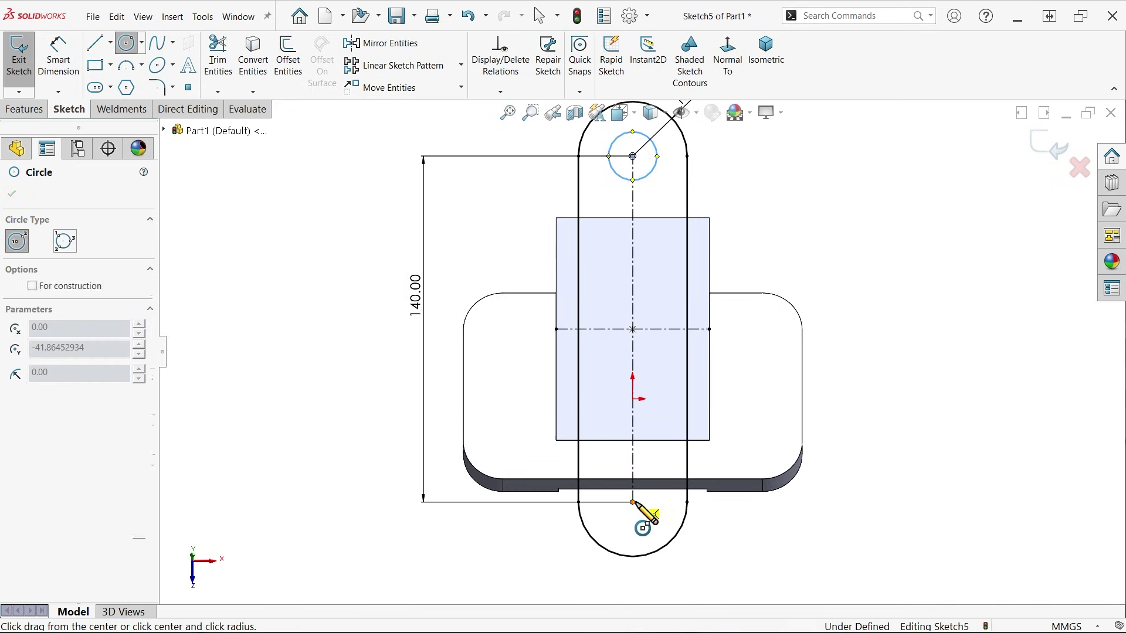
click(651, 518)
key(Escape)
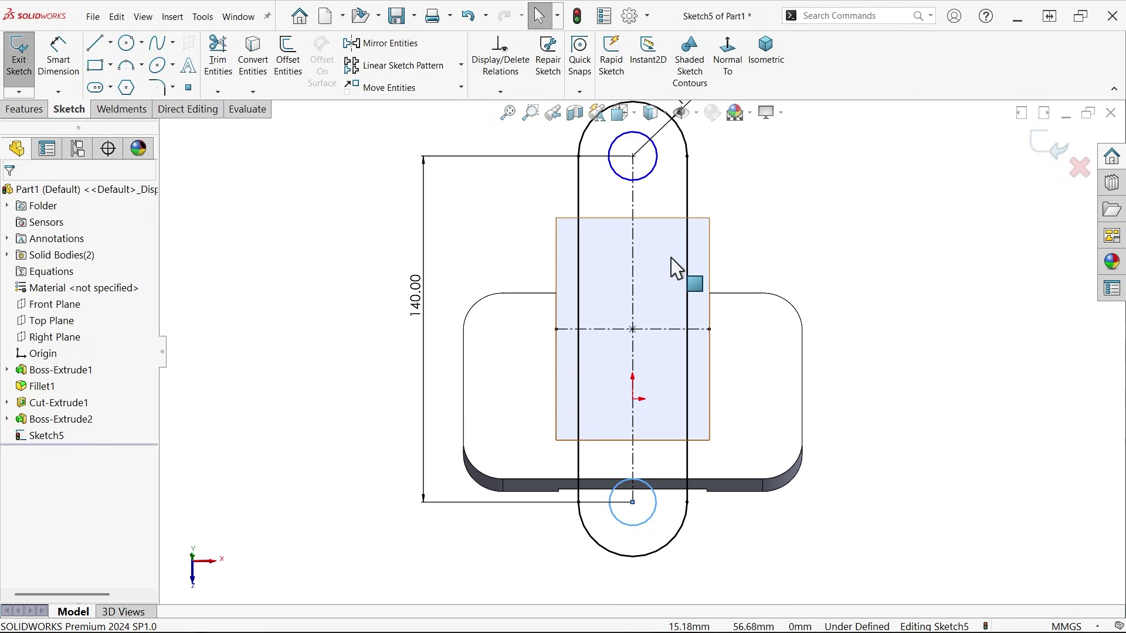
Step: Make the two hole circles equal and set their diameter to 15 mm
ctrl+click(657, 165)
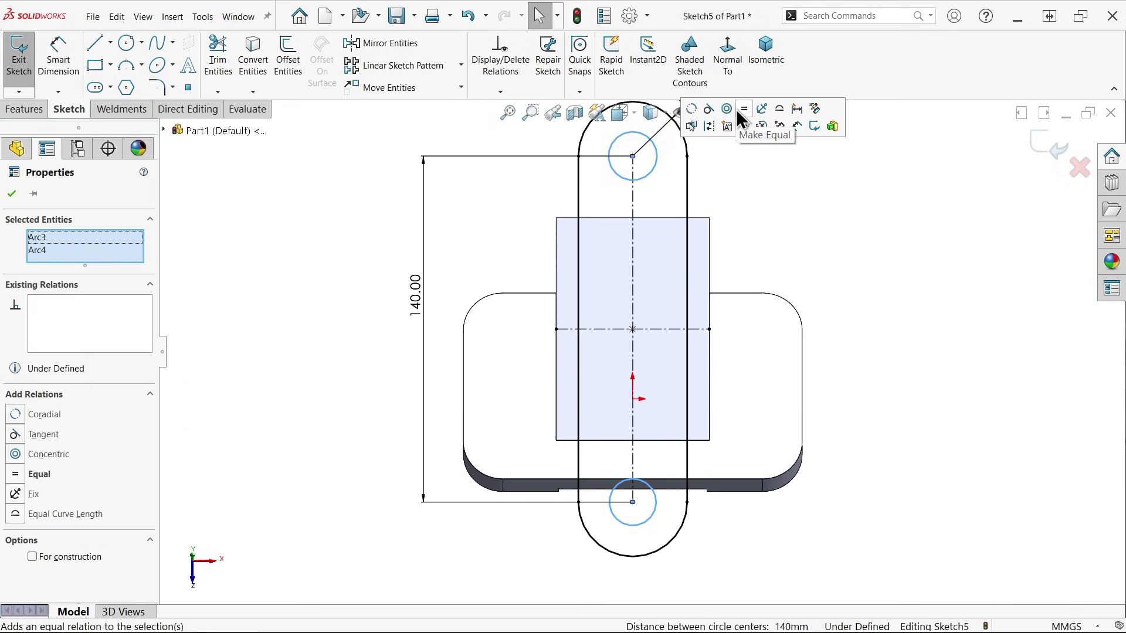
click(744, 110)
key(d)
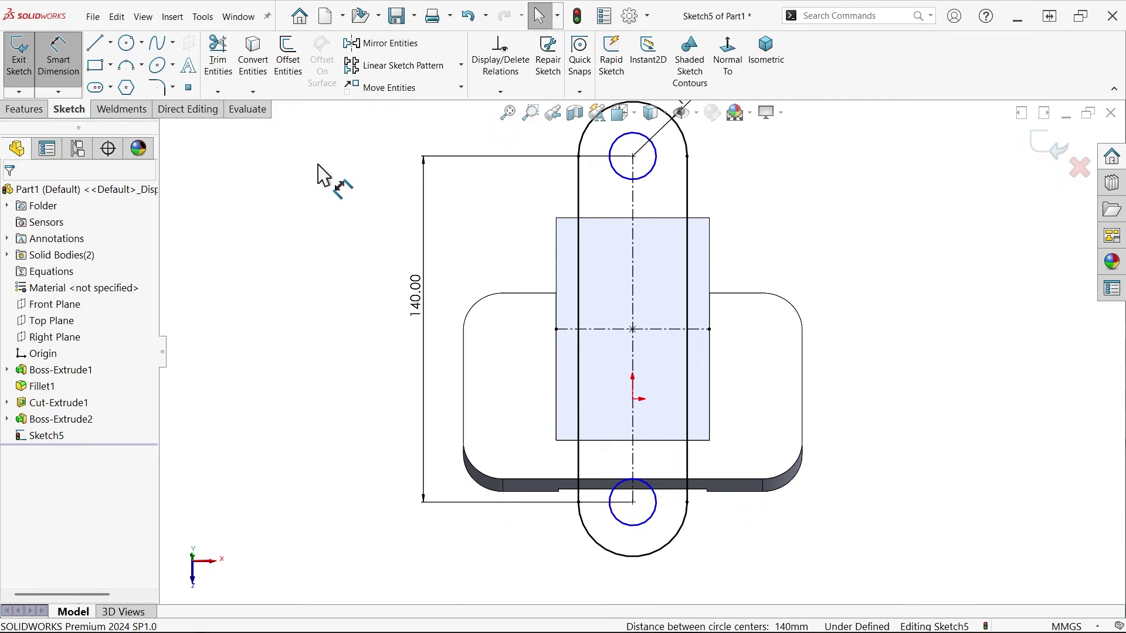
click(657, 174)
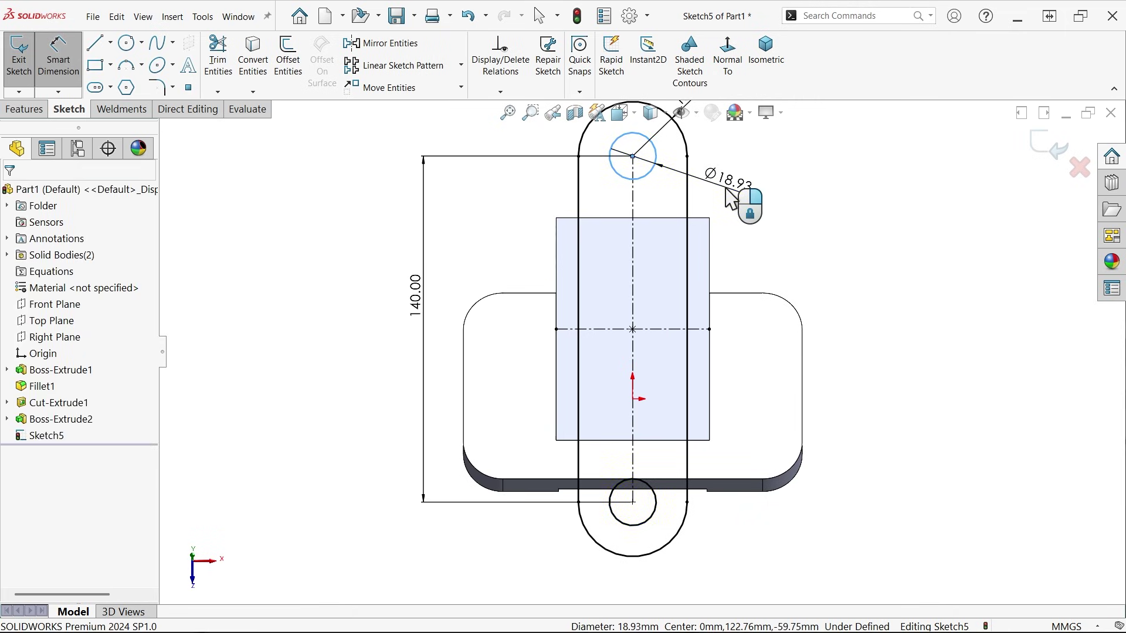
click(733, 195)
text(15)
click(642, 163)
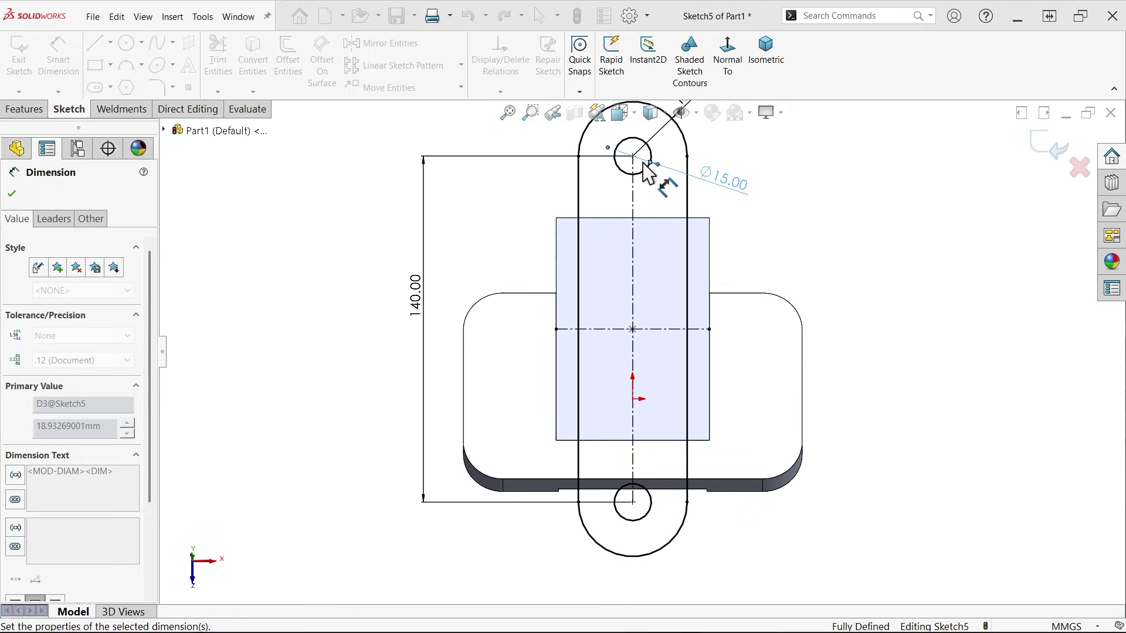
Step: Extrude the slot with its two holes as a Blind boss 18 mm deep, reversed into the half-round body, with the result merged
click(764, 59)
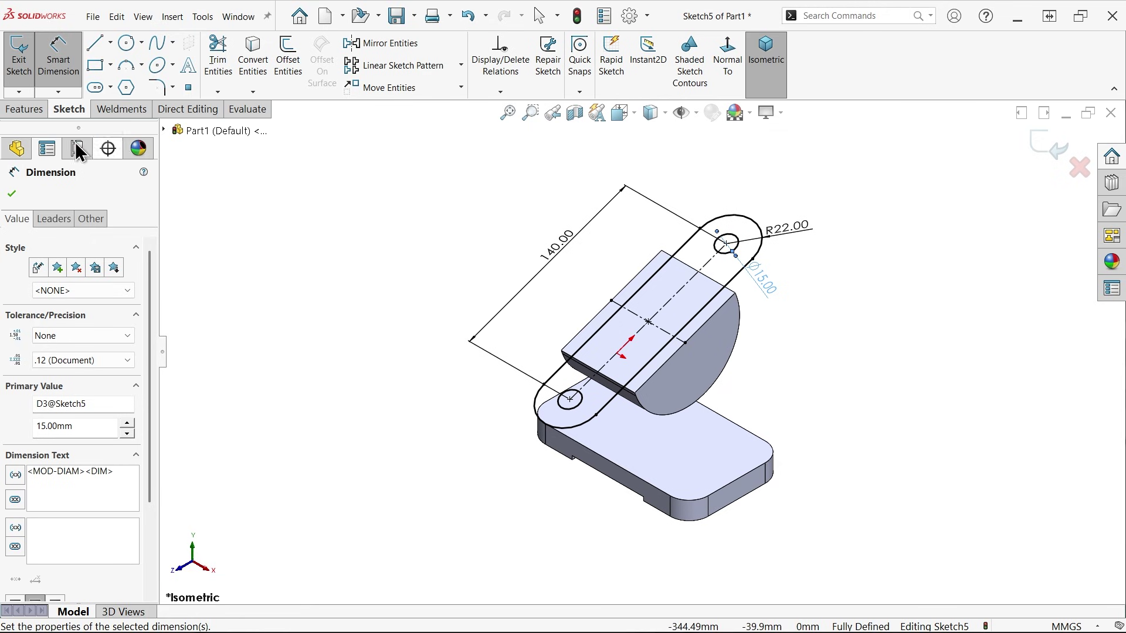
click(34, 114)
click(25, 59)
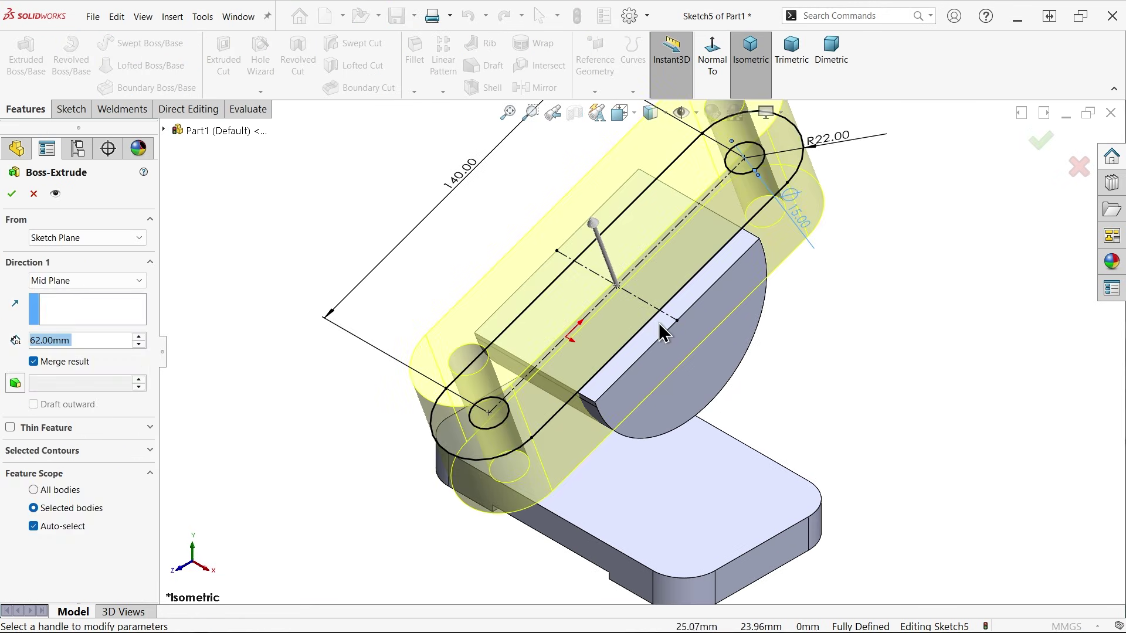
click(71, 282)
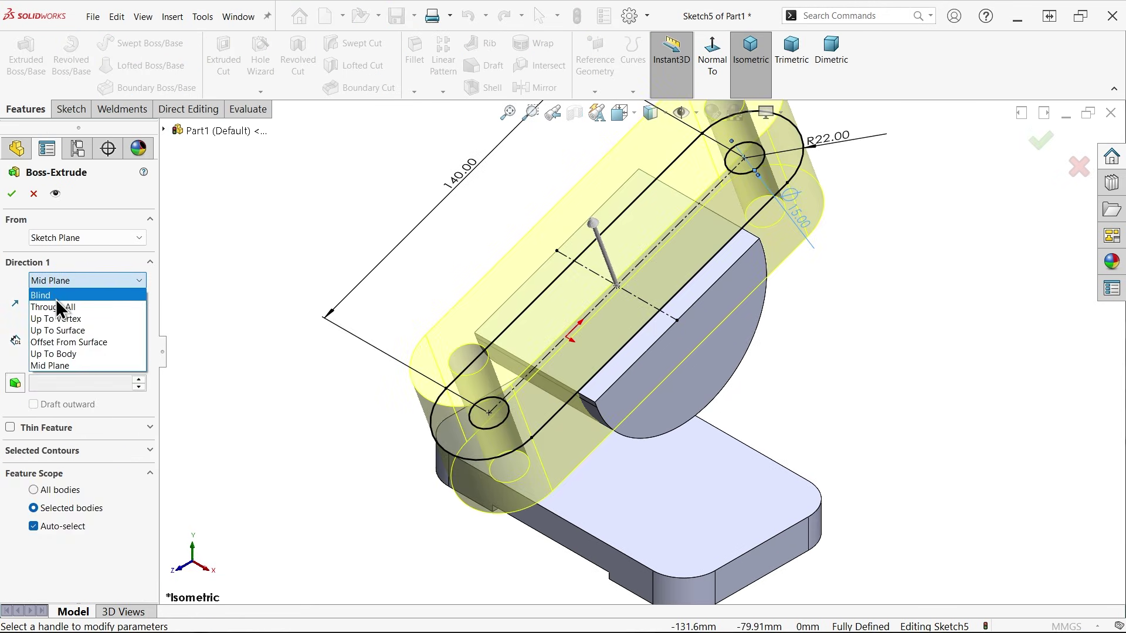
click(65, 300)
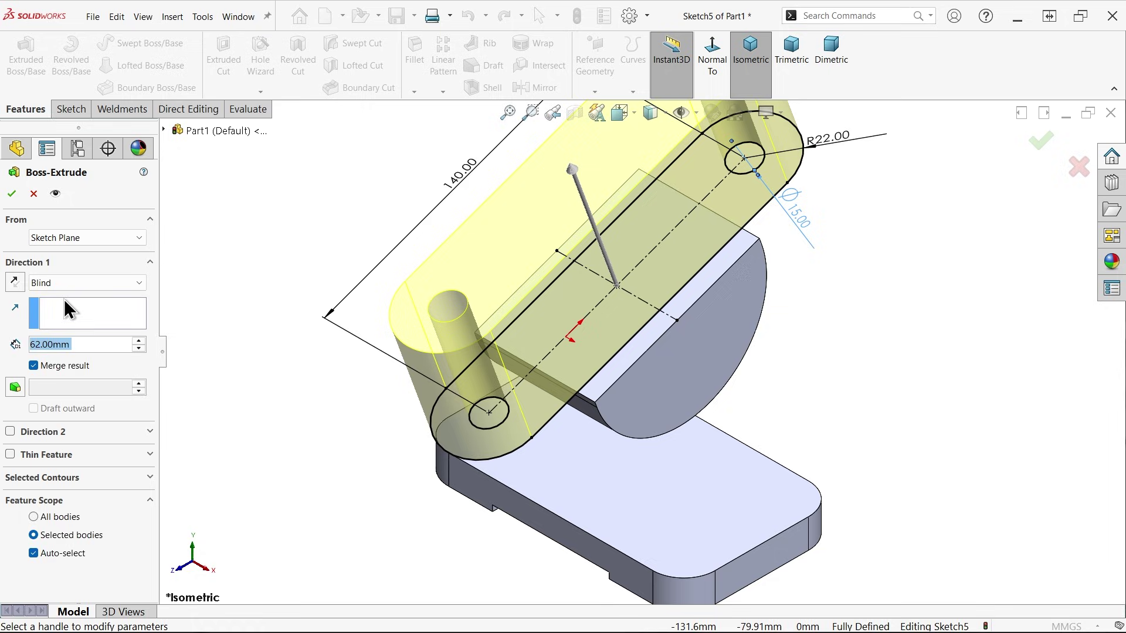
click(15, 281)
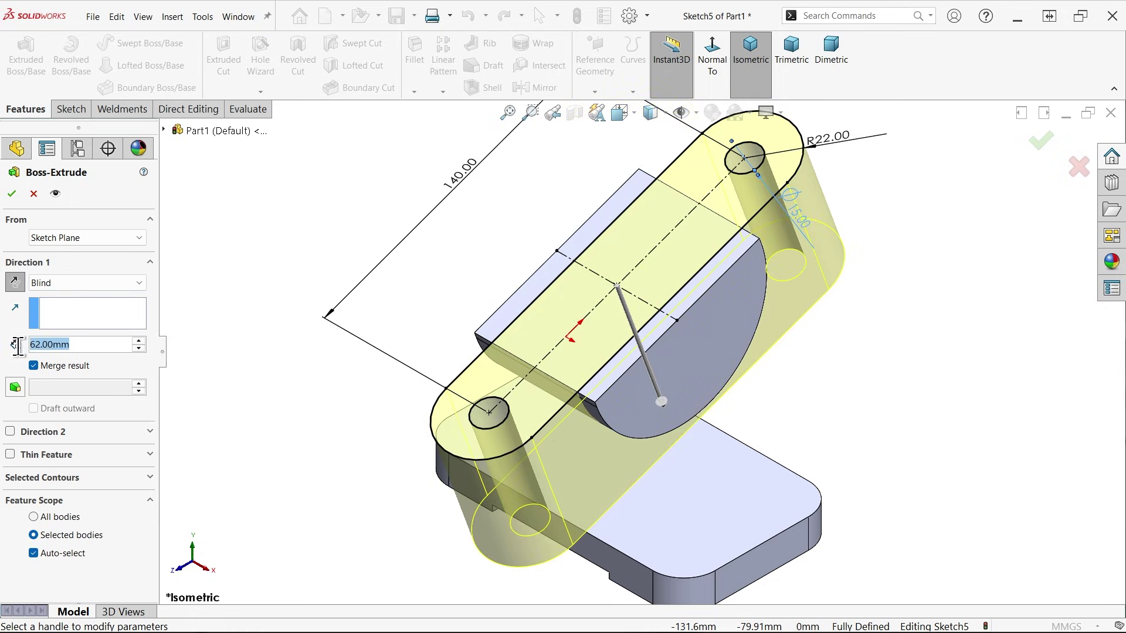
text(18)
key(Return)
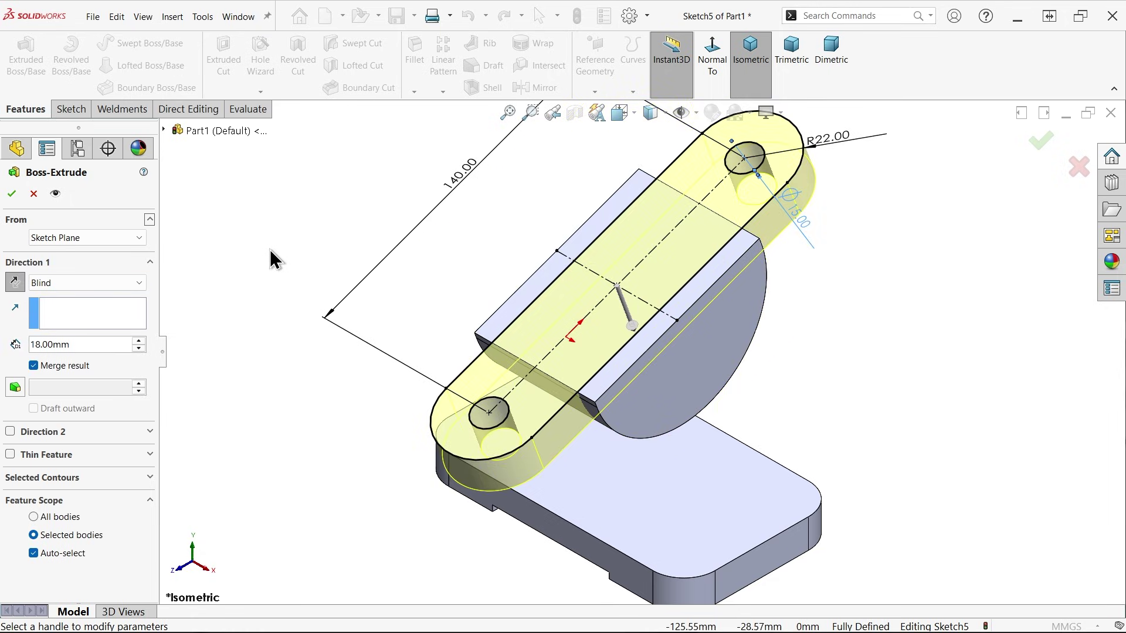
click(13, 194)
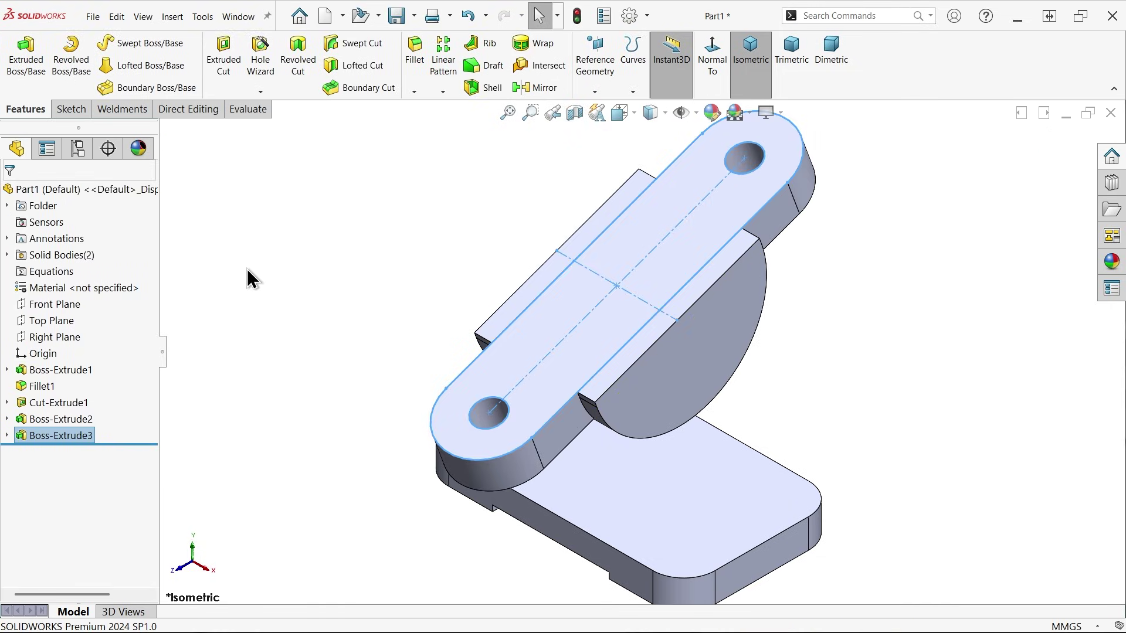
Step: Start a sketch on the half-round body's end face and draw a circle about 80 mm in diameter centered on its arc center
middle_drag(350, 318, 340, 291)
click(692, 360)
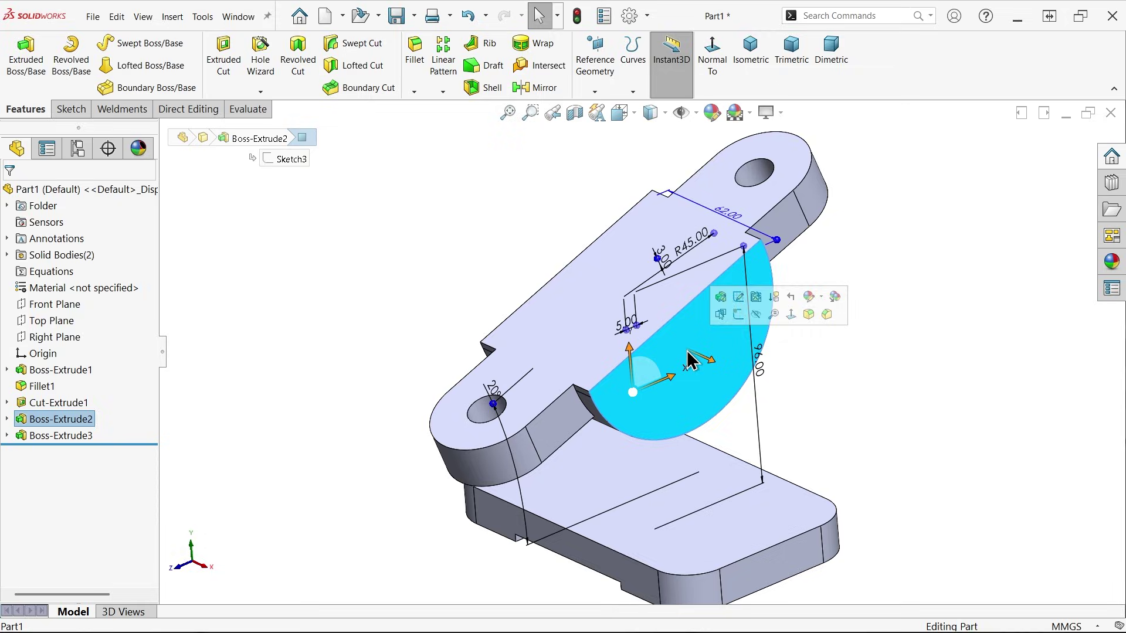
click(738, 314)
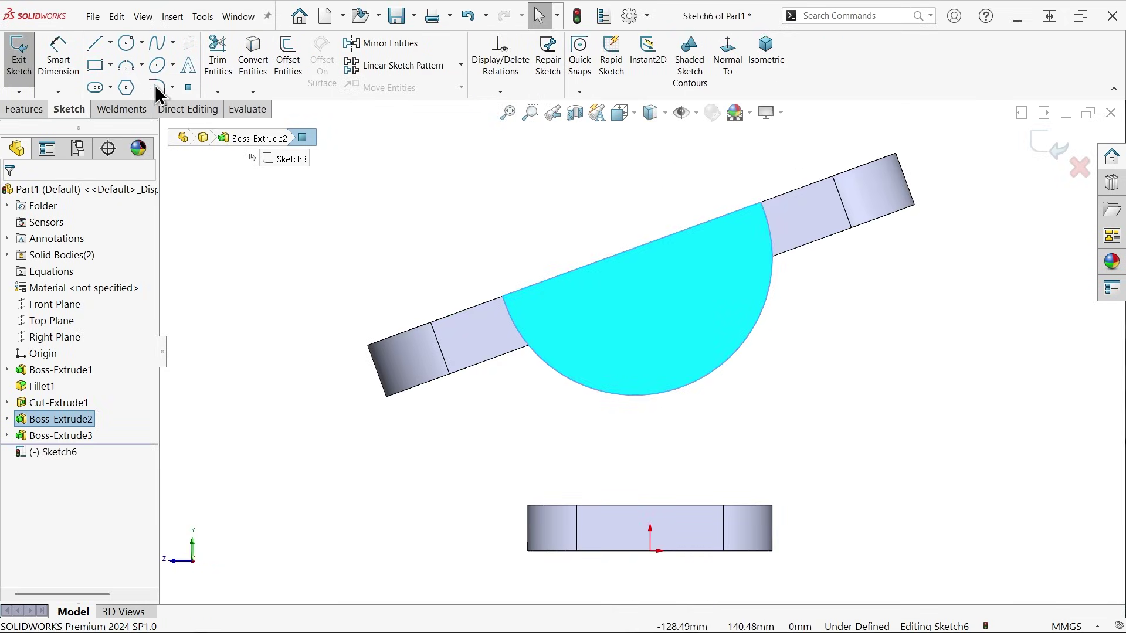
click(130, 45)
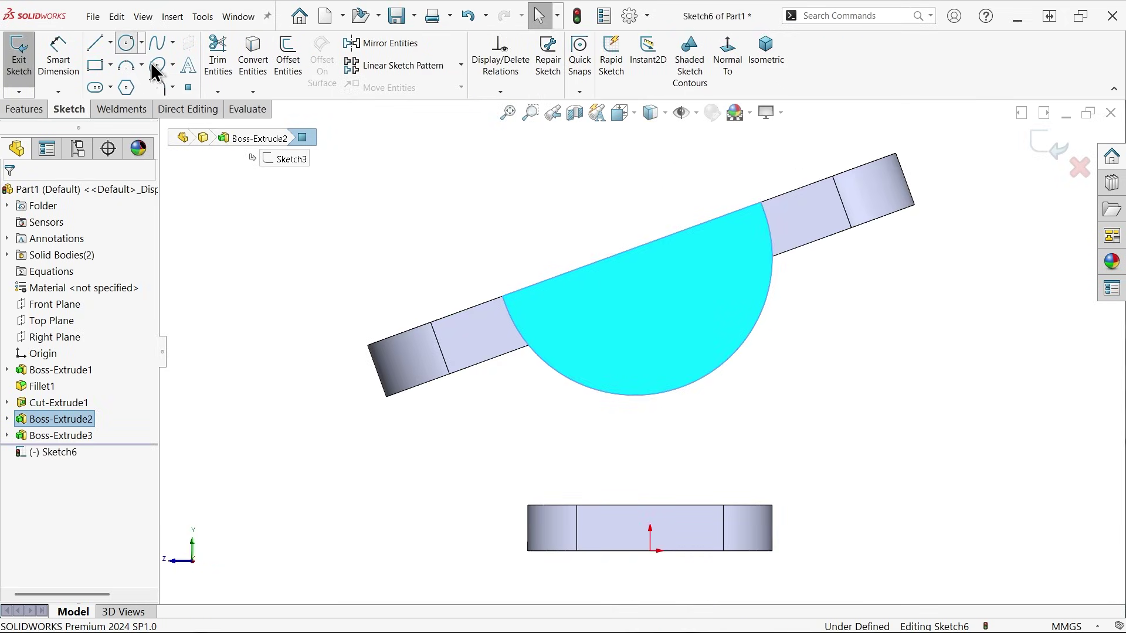
click(635, 258)
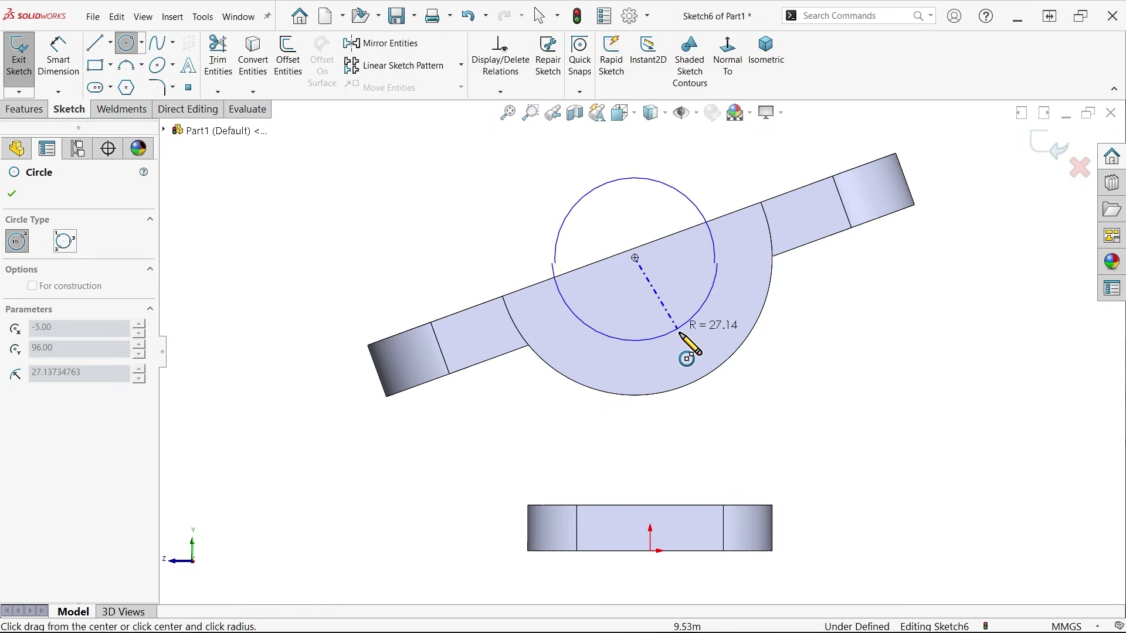
click(701, 361)
Step: Dimension the circle on the end face with a diameter of 35*2, giving 70 mm
click(58, 56)
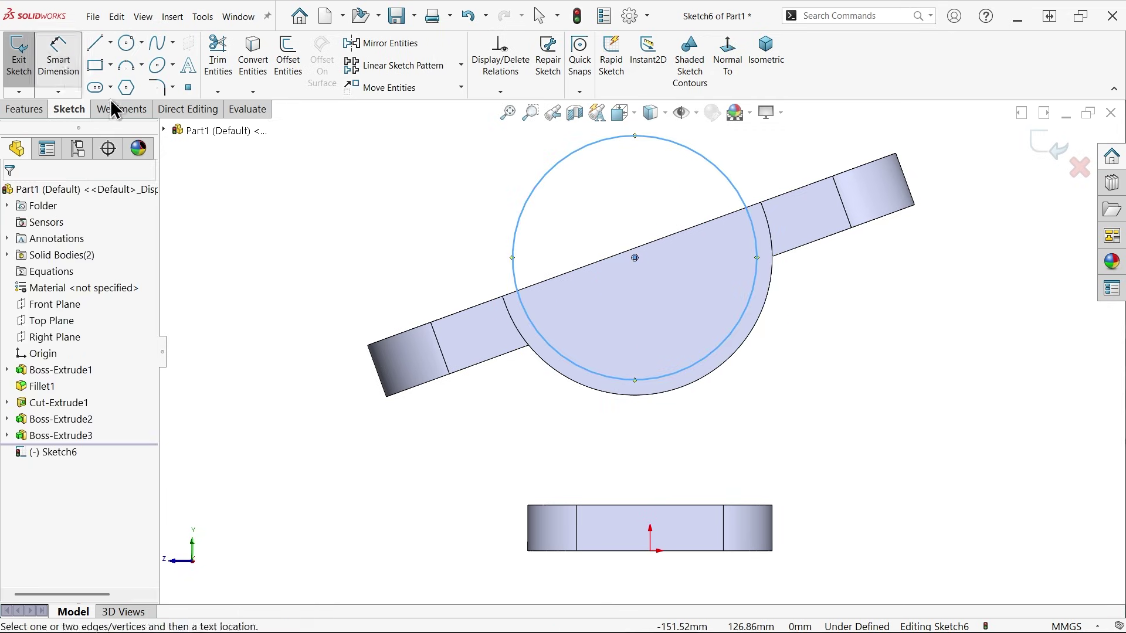
click(600, 375)
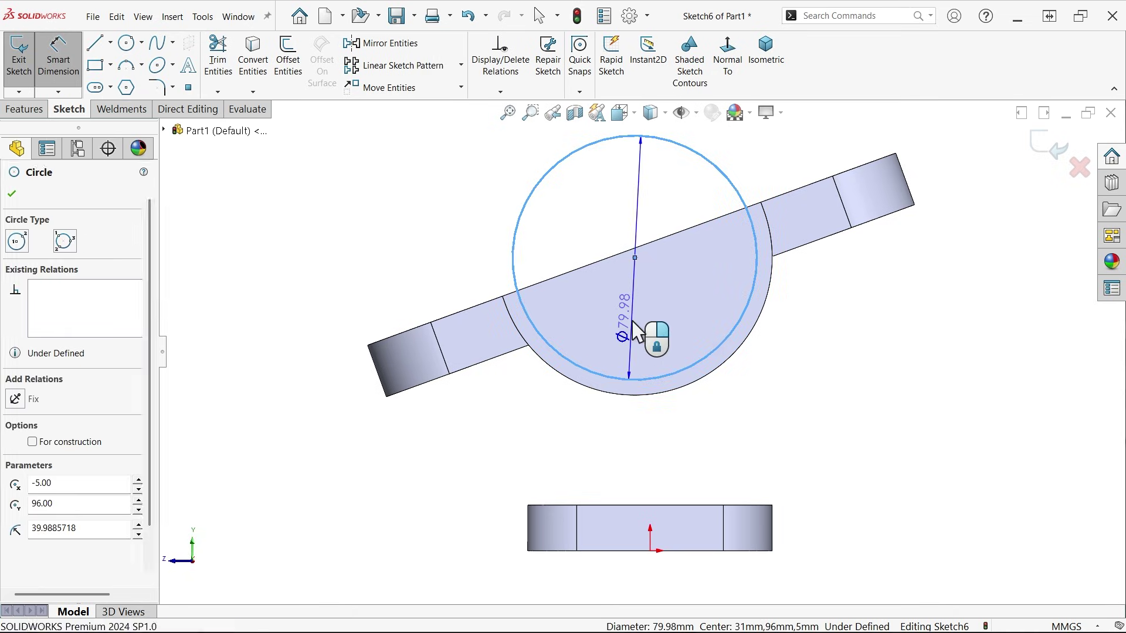
click(631, 321)
text(80)
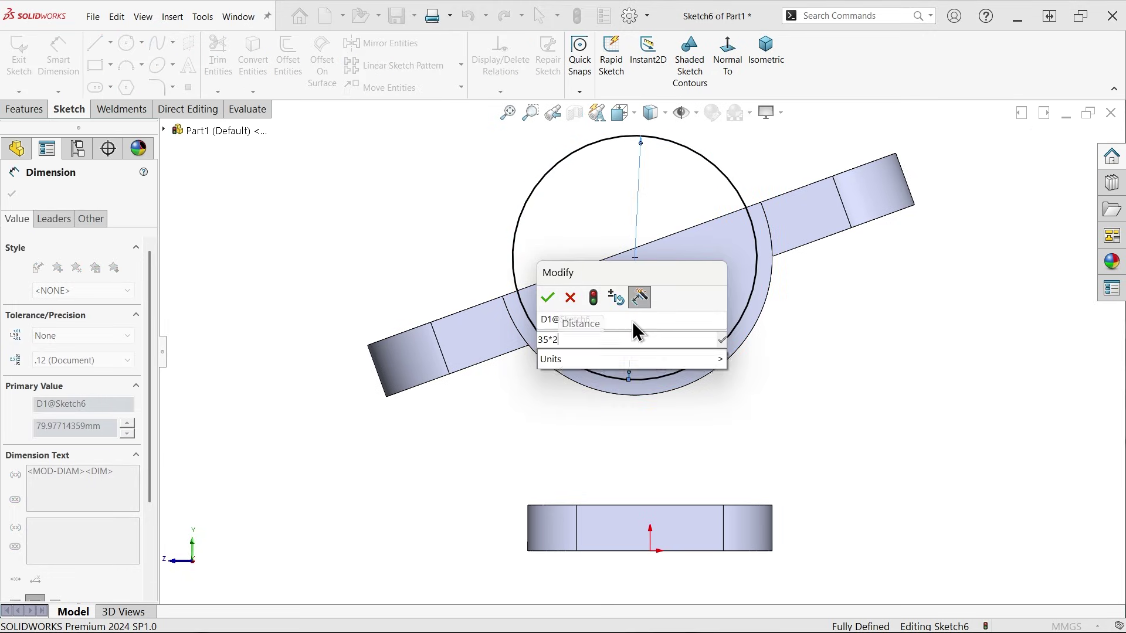
key(Return)
Step: Cut the 70 mm circle through the half-round body with an Extruded Cut set to Through All
click(46, 109)
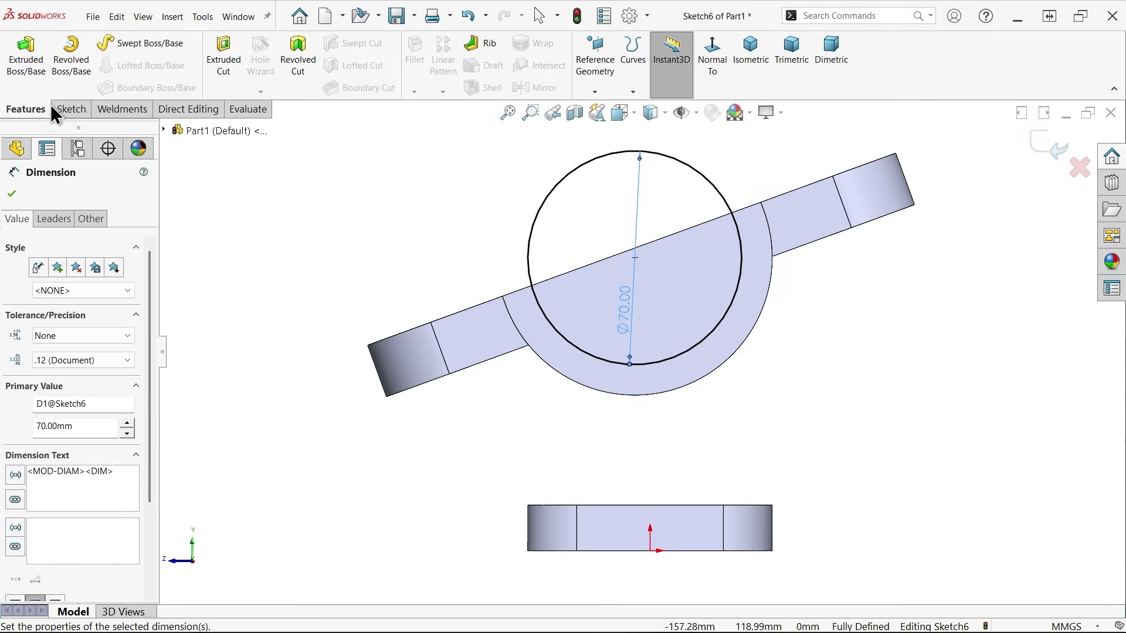
click(223, 59)
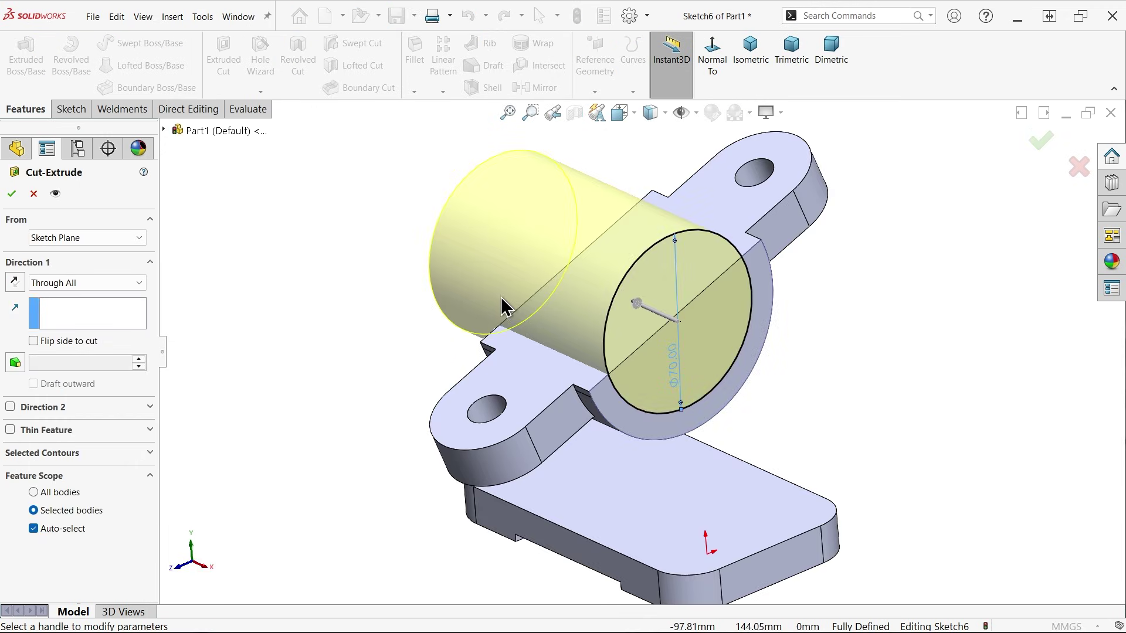
click(63, 284)
click(62, 286)
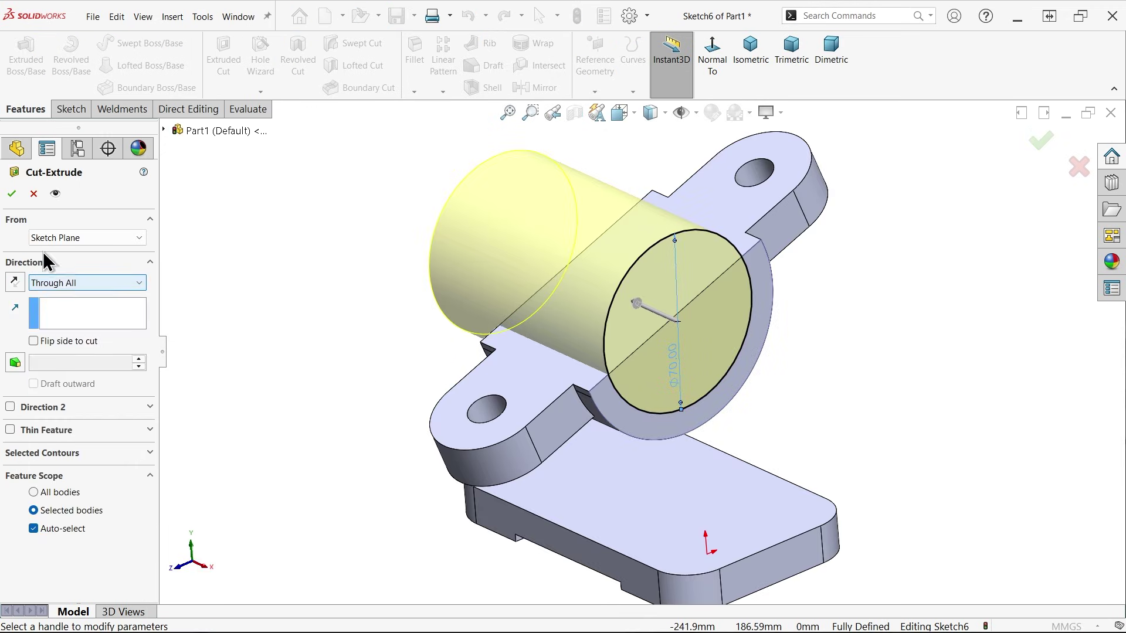
click(12, 194)
click(234, 270)
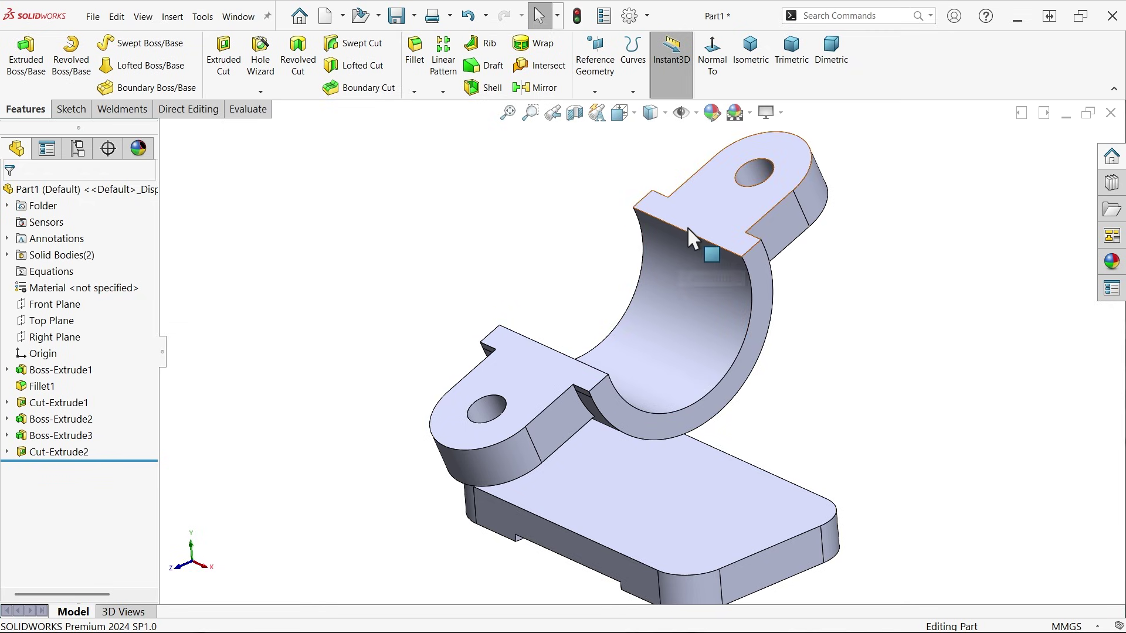
Step: Start a sketch on the Right Plane and draw a tilted 3 Point Corner Rectangle about 88 mm long across the half-round opening
click(61, 339)
click(70, 317)
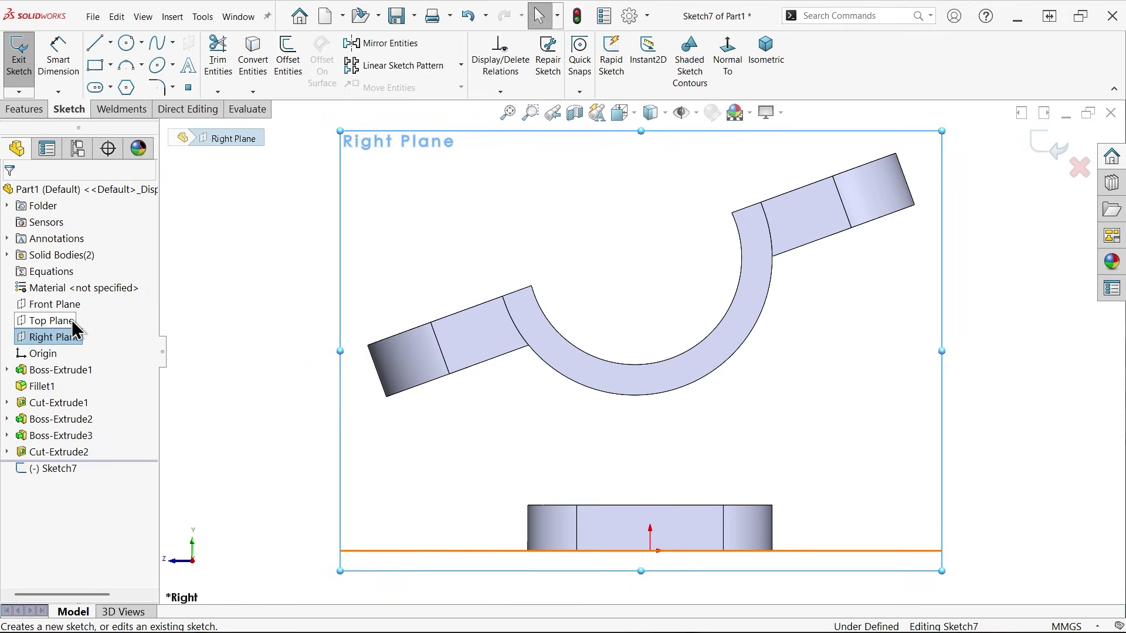
scroll(592, 231, down, 5)
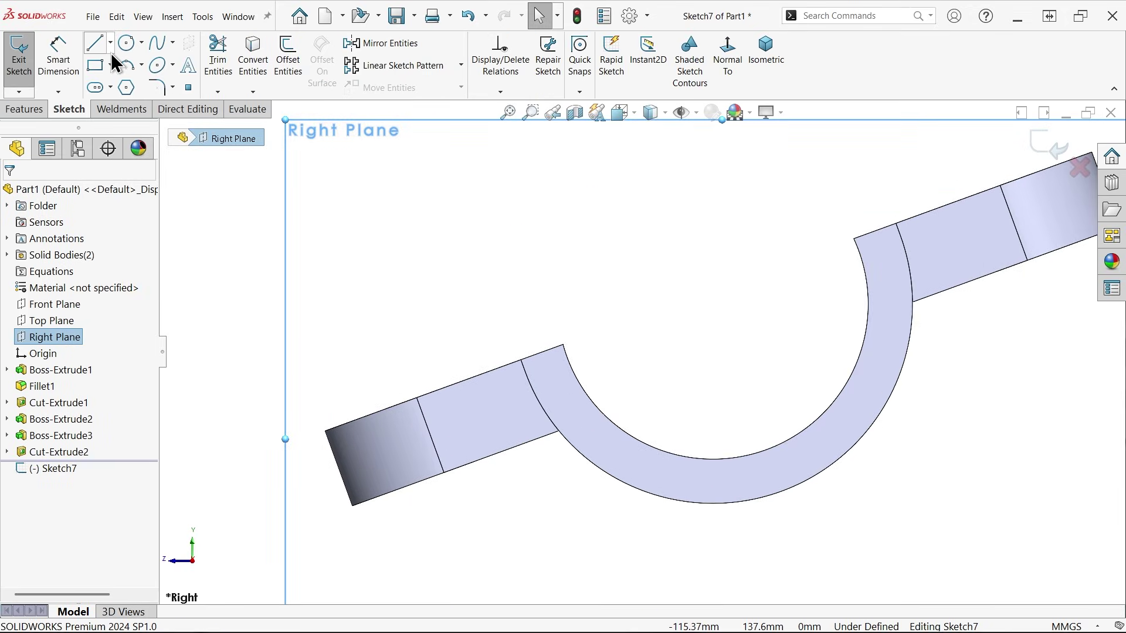
click(110, 63)
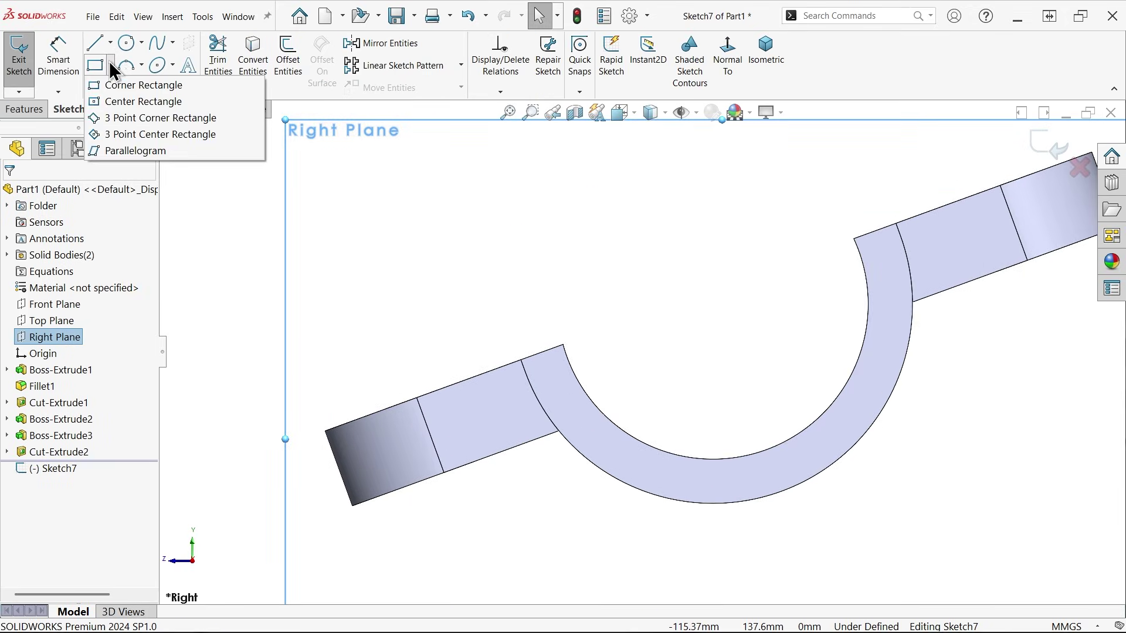
click(160, 117)
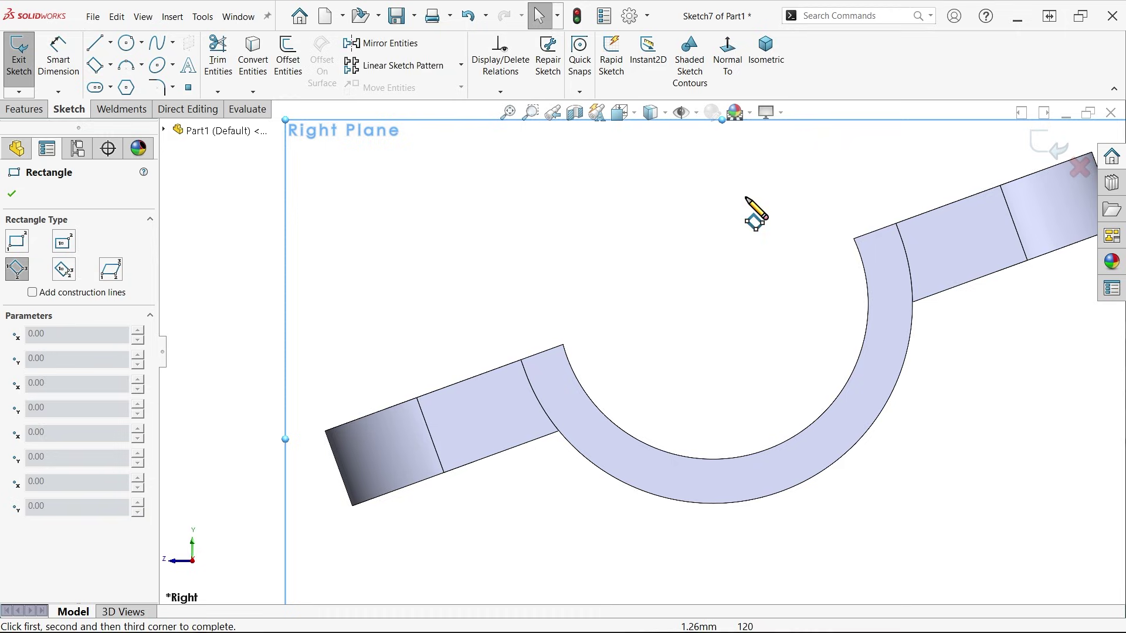
click(887, 199)
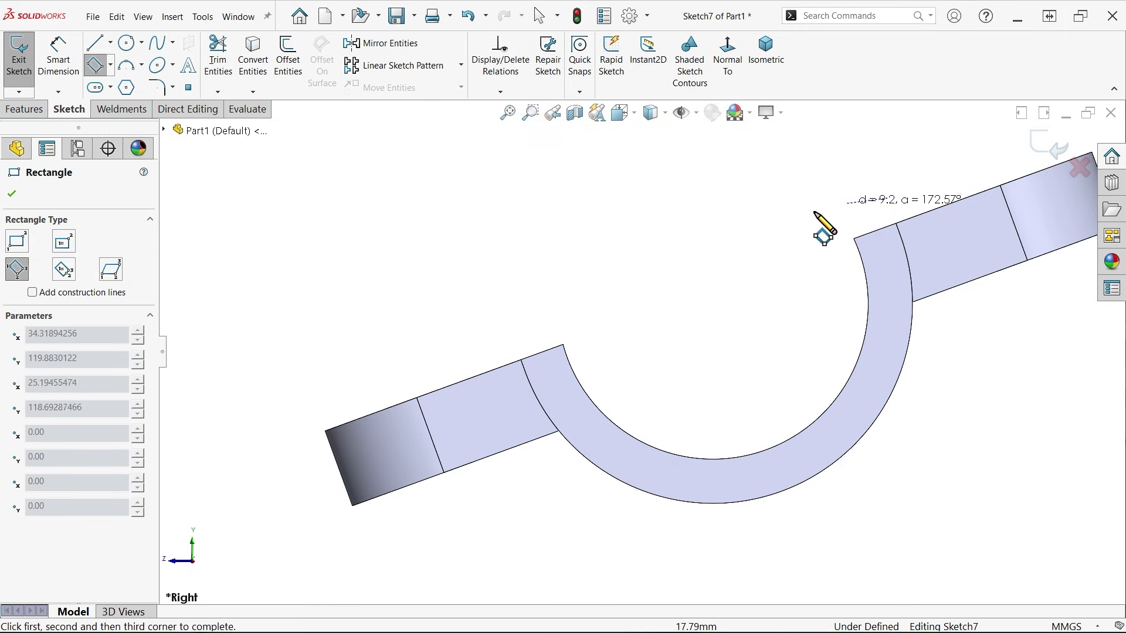
click(522, 331)
click(537, 374)
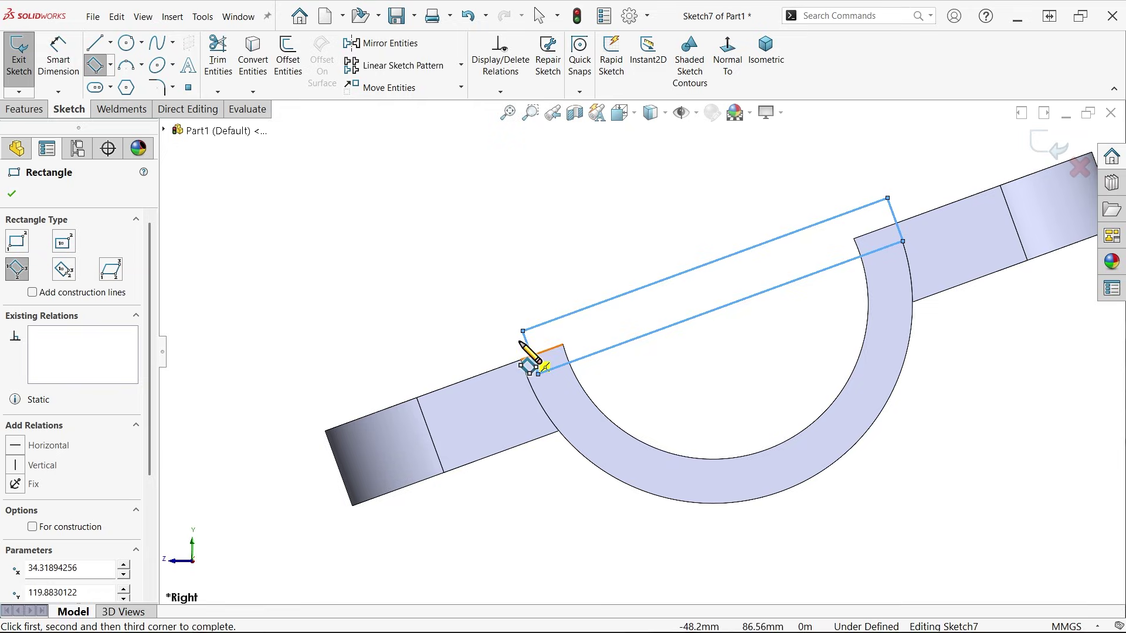
right_click(496, 275)
click(544, 280)
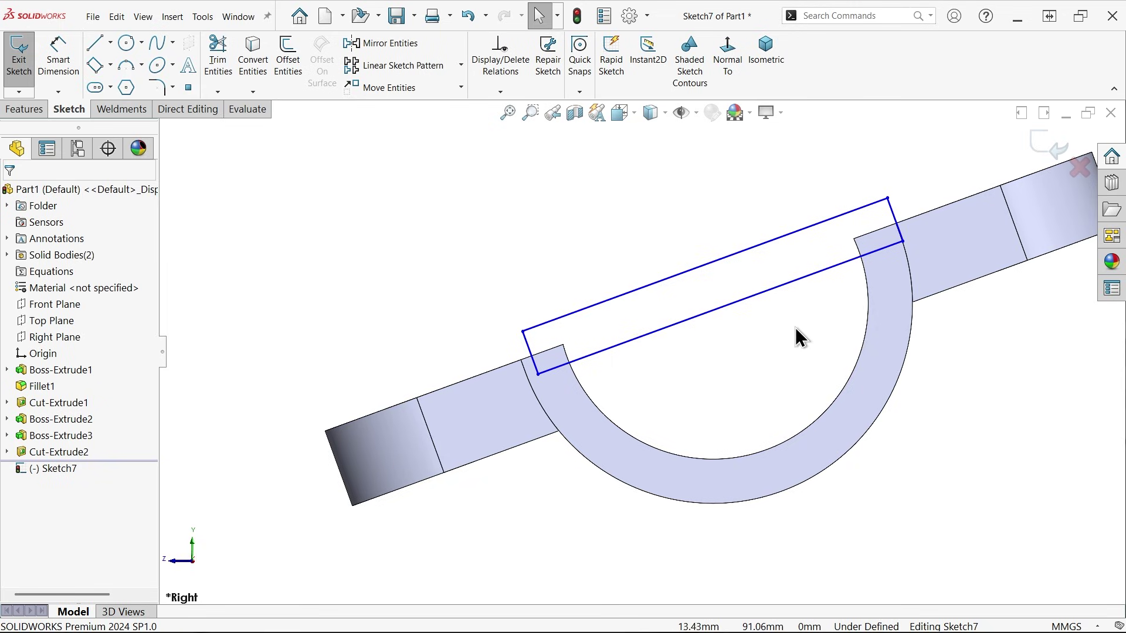
Step: Draw a construction centerline from the midpoint of the rectangle's lower long side into the bore, perpendicular to that side
click(112, 41)
click(128, 80)
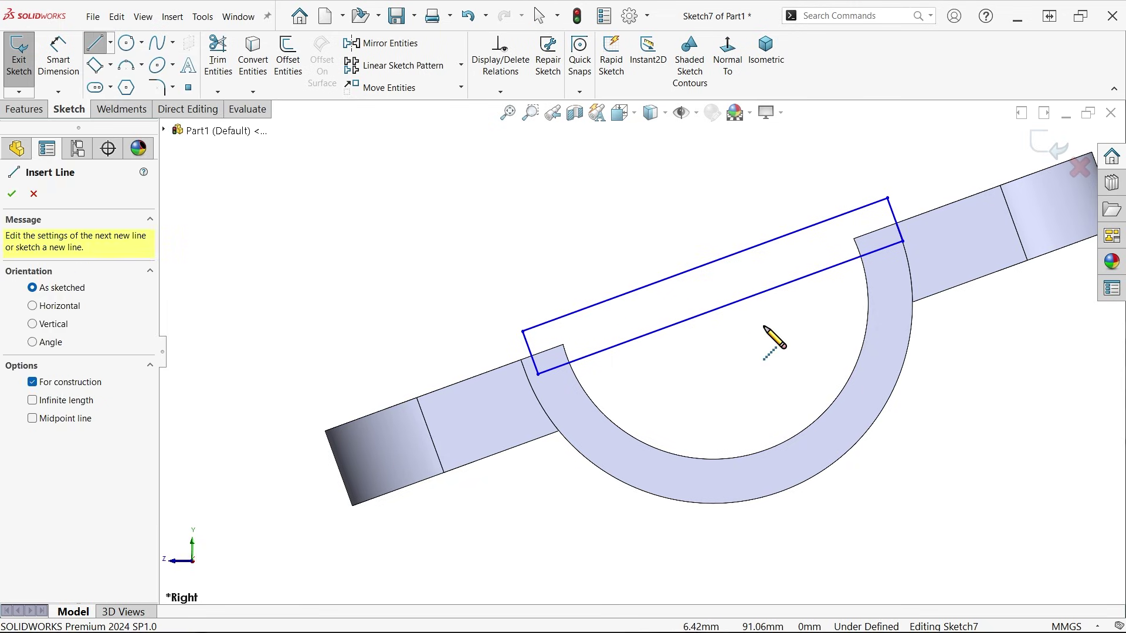
click(720, 307)
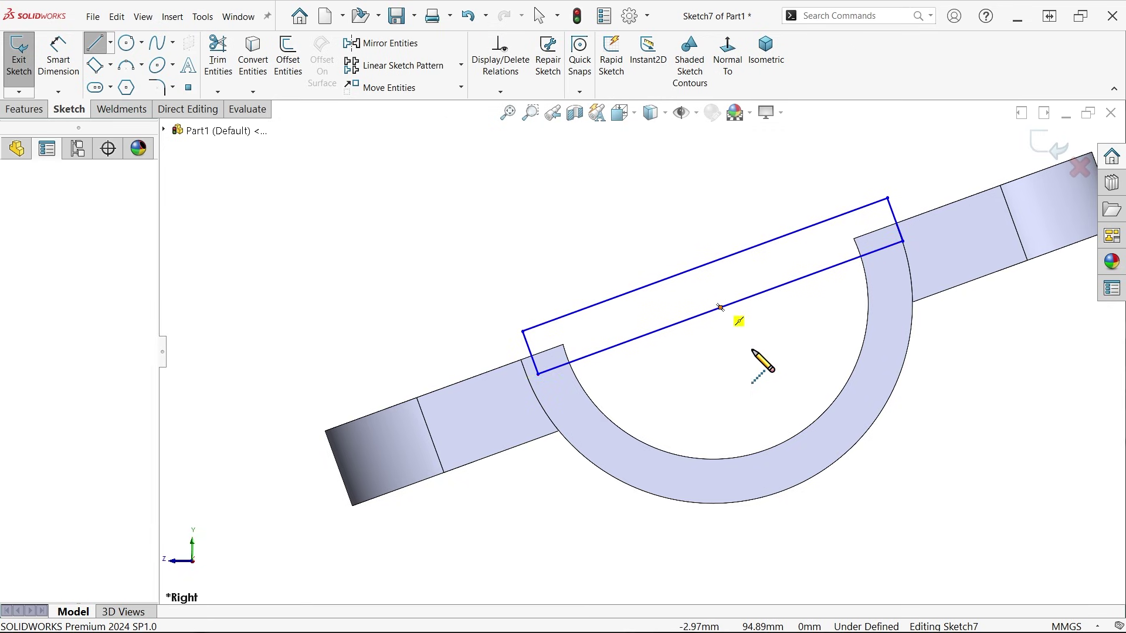
click(743, 369)
right_click(781, 361)
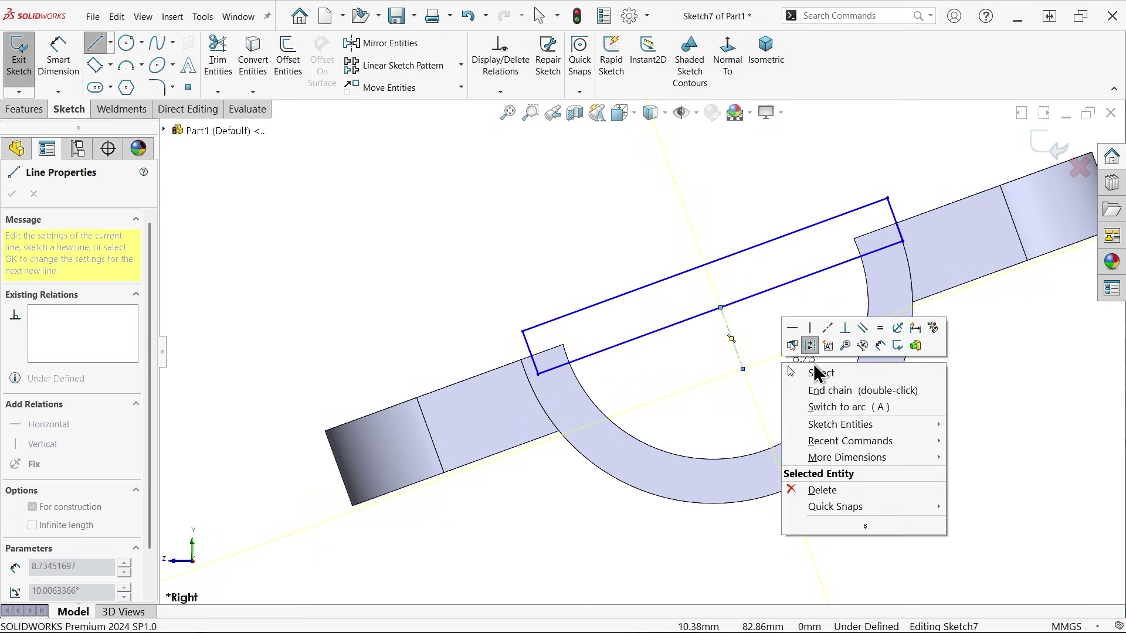
click(824, 371)
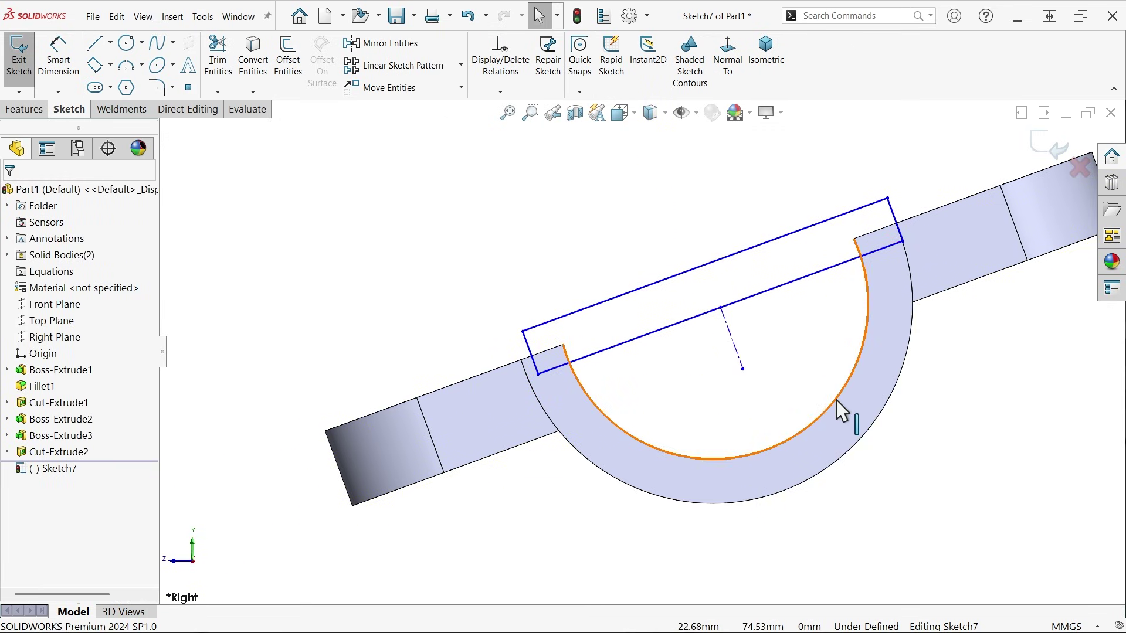
Step: Make the midpoint of the rectangle's lower long side concentric with the 70 mm bore edge
click(837, 402)
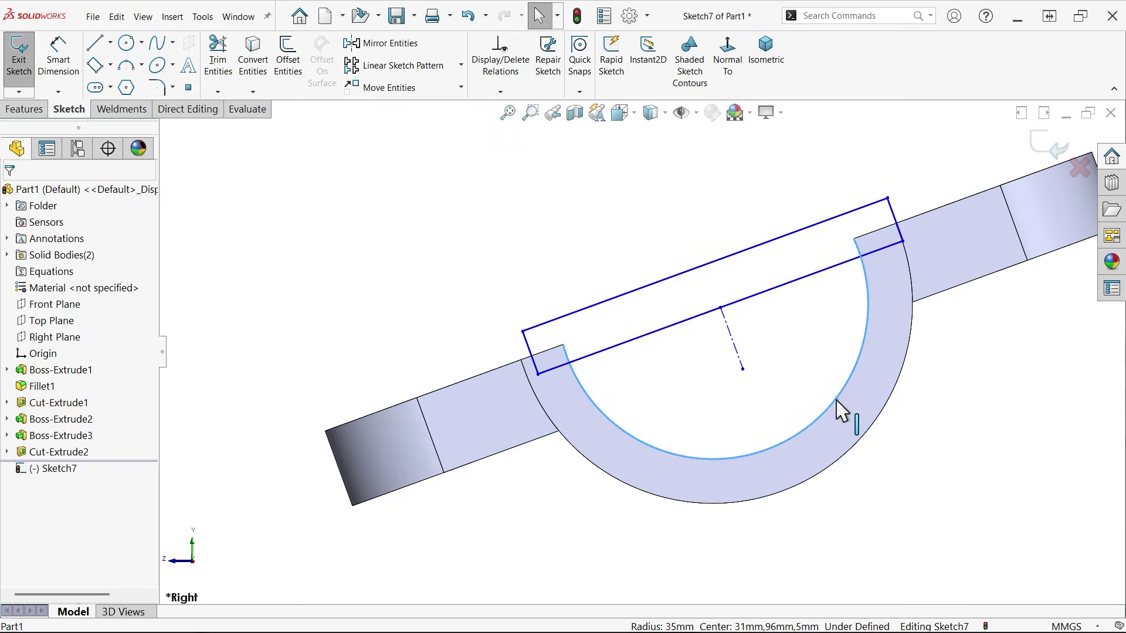
ctrl+click(720, 308)
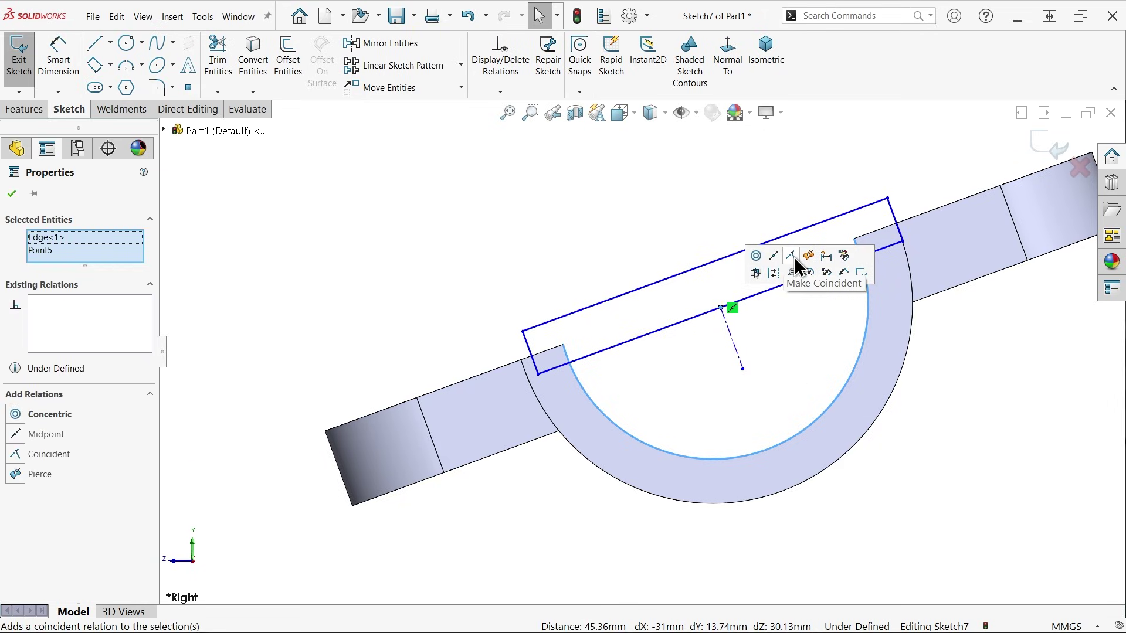
click(756, 258)
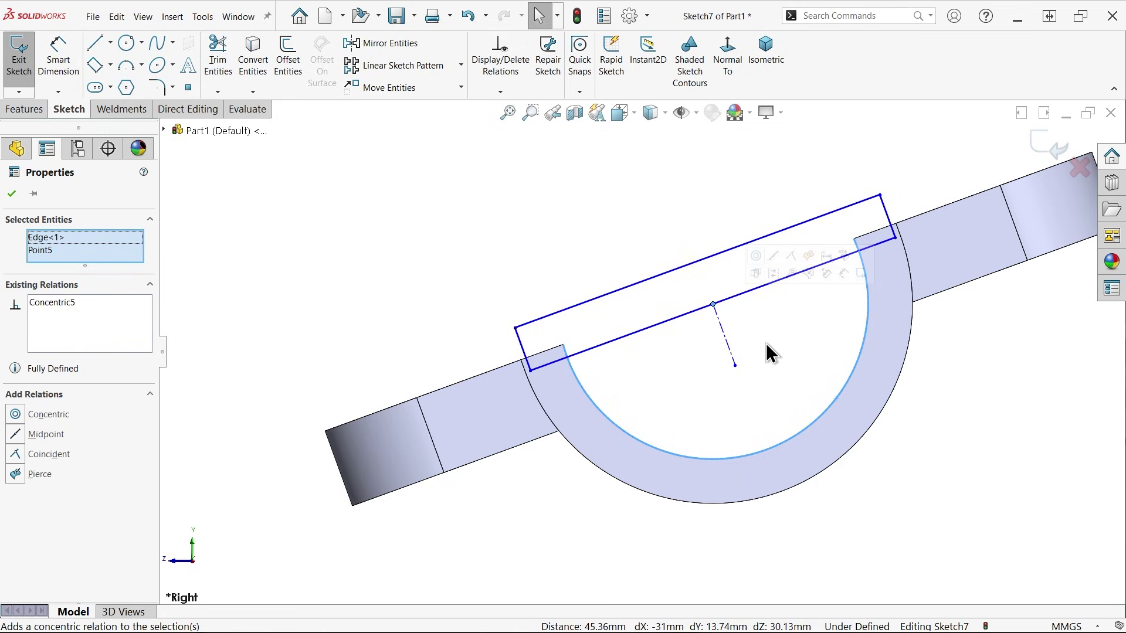
Step: Make the rectangle's lower long side parallel to the sloped end edge of the half-round body
click(664, 324)
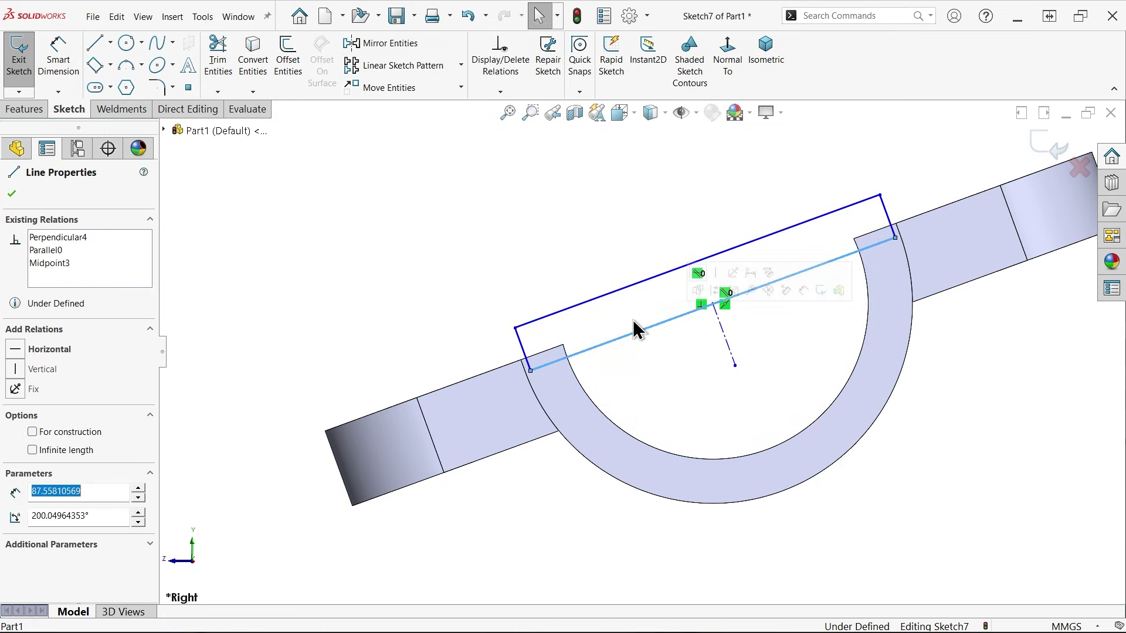
scroll(628, 317, down, 2)
ctrl+click(528, 371)
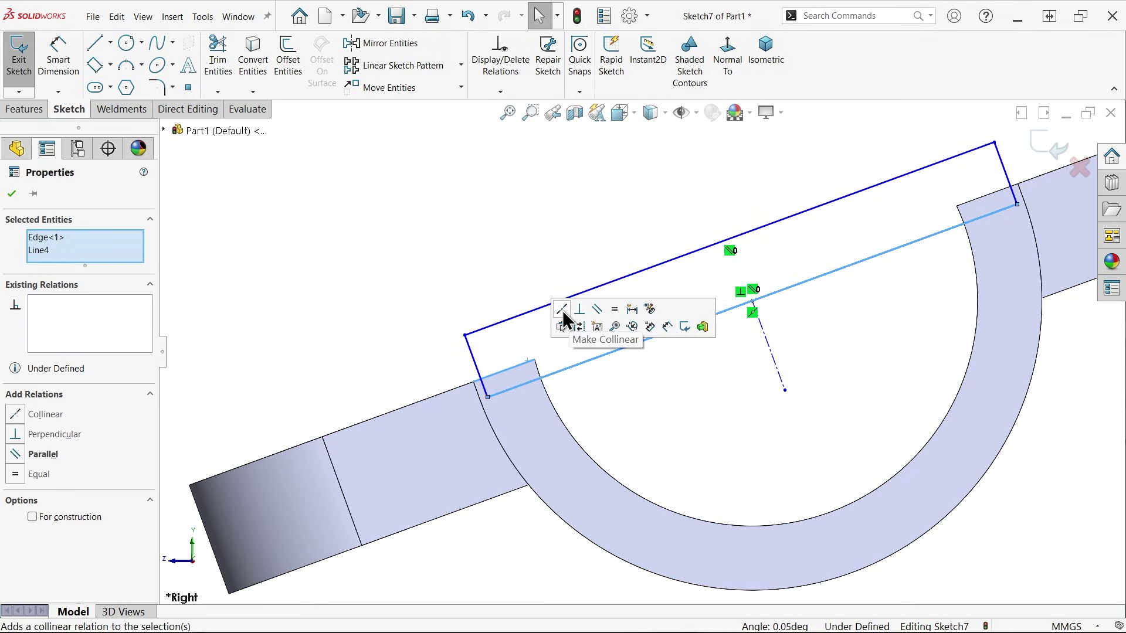
click(598, 311)
click(495, 228)
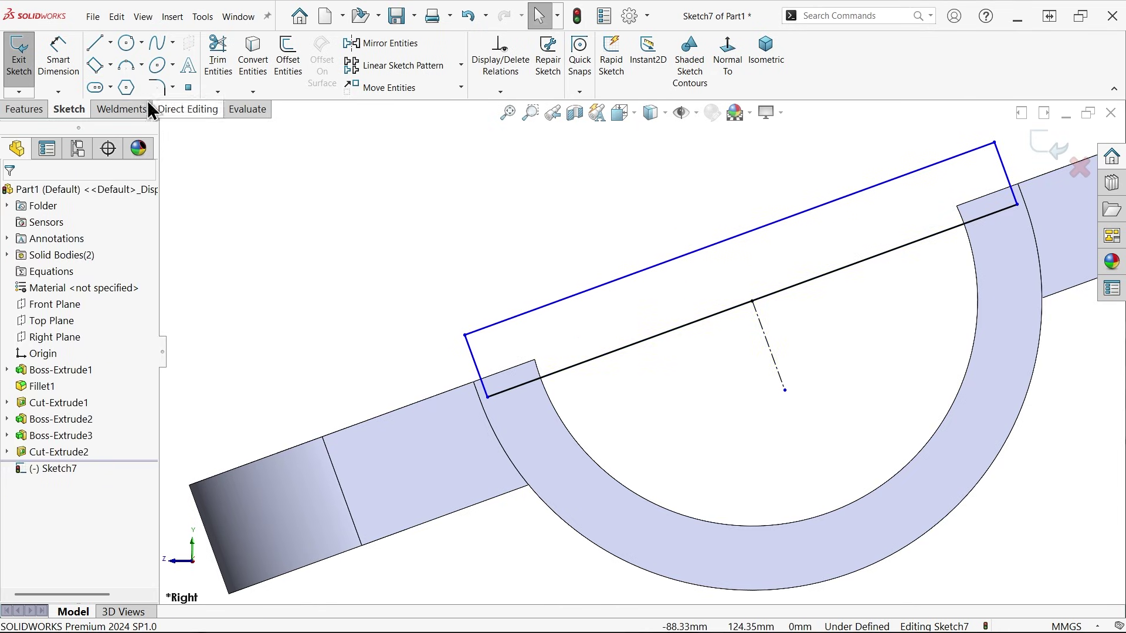
Step: Dimension the length of the rectangle's lower long side as 80 mm
click(58, 56)
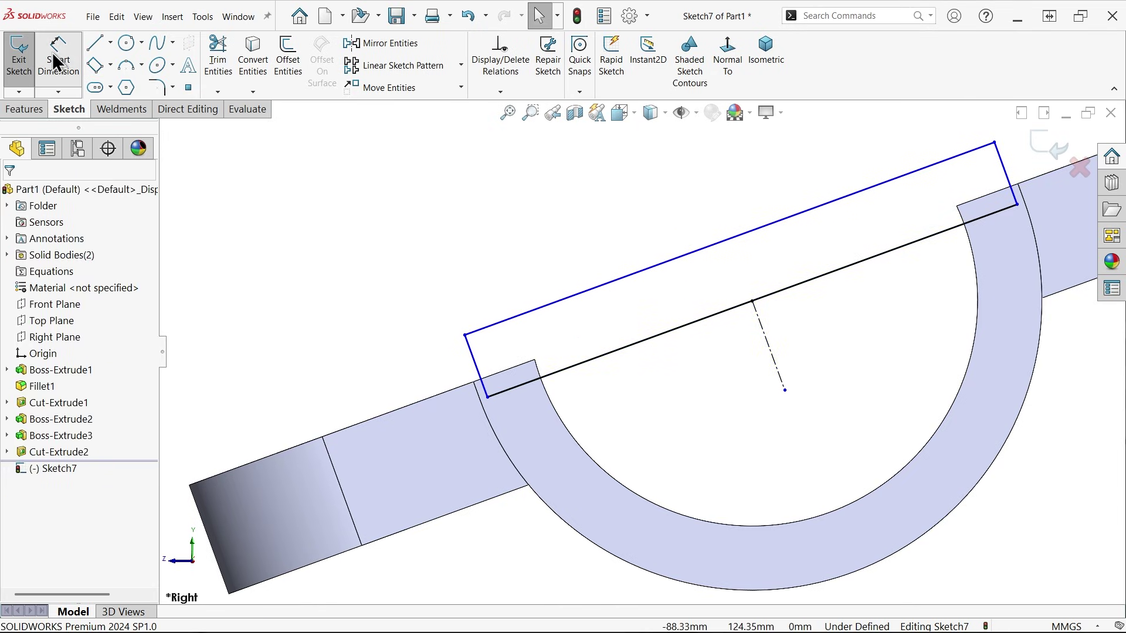
click(726, 316)
click(737, 340)
text(80)
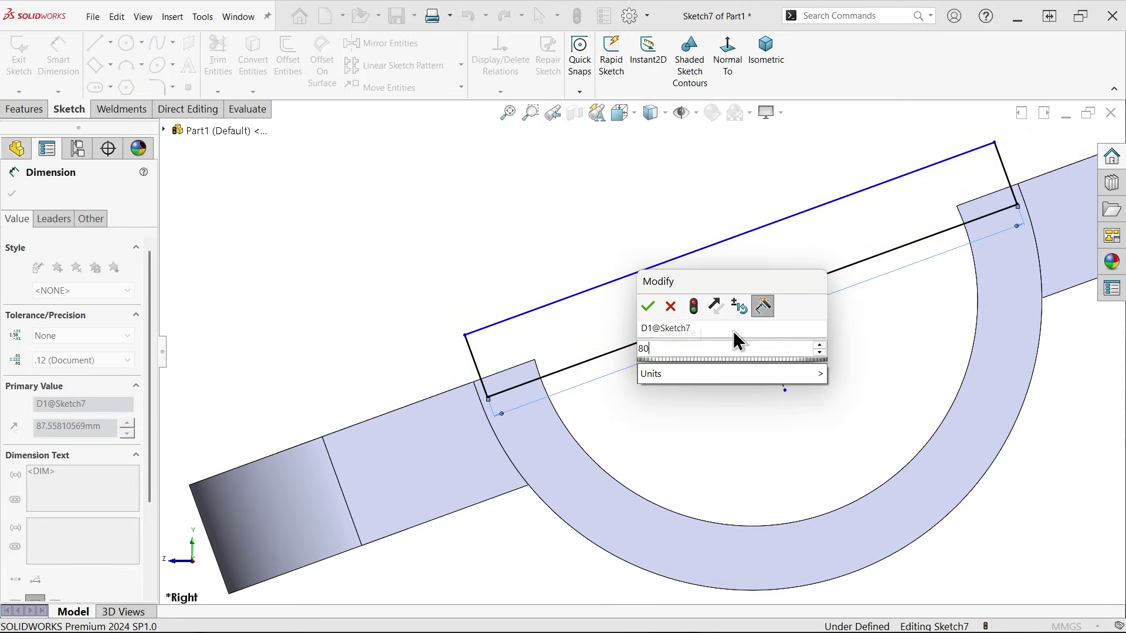
key(Return)
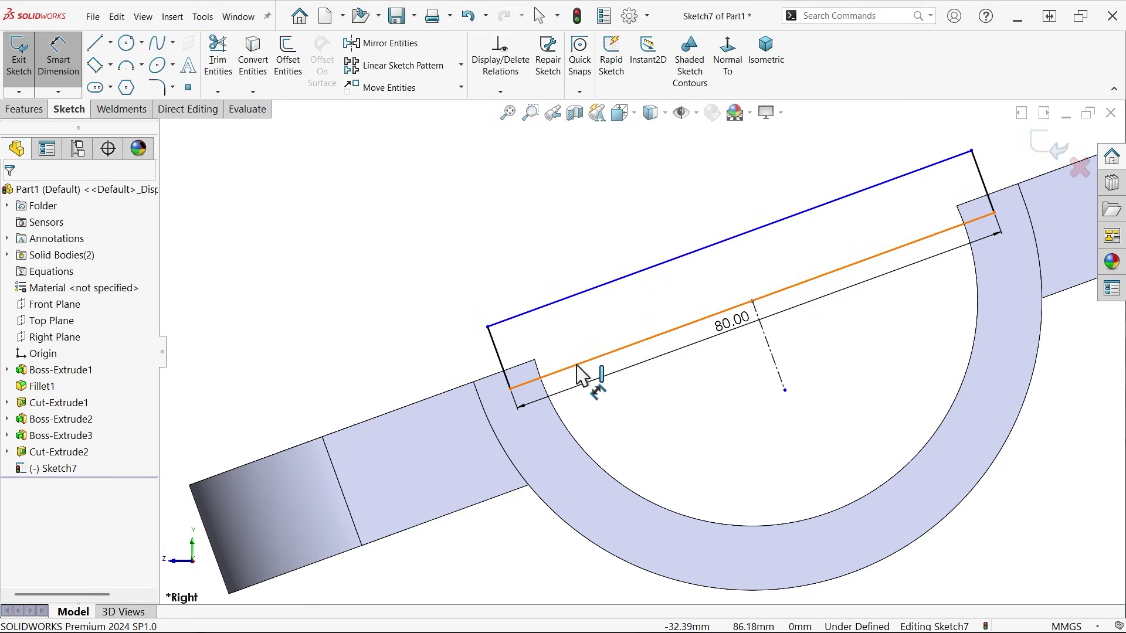
Step: Add a driven dimension between the half-round body's inner end corner and the rectangle's lower long side
click(551, 374)
click(536, 369)
click(578, 337)
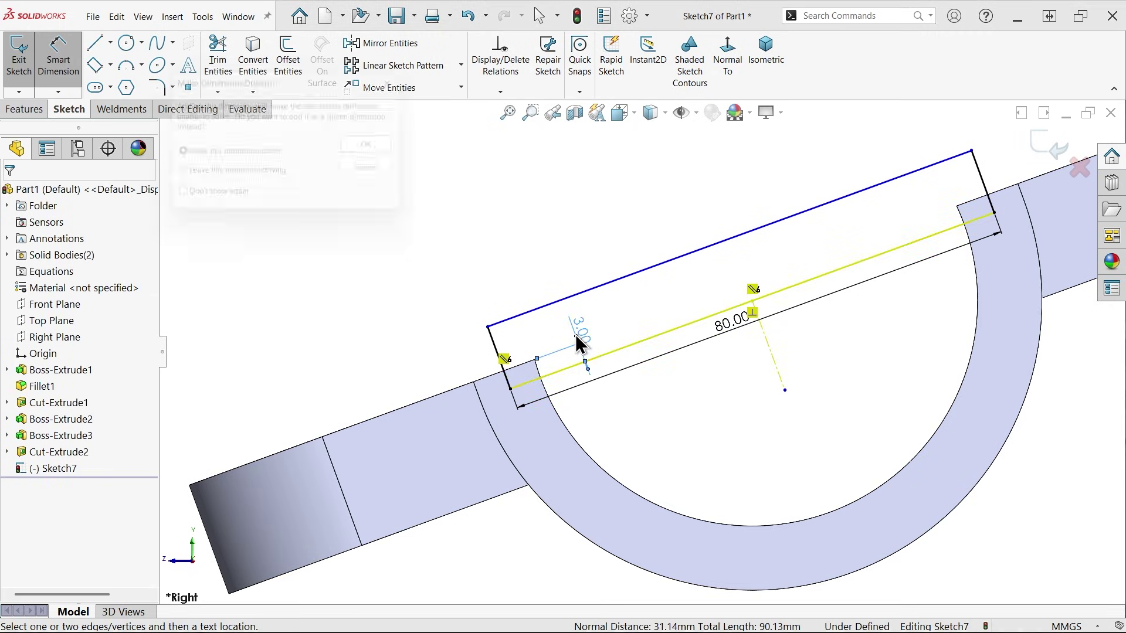
click(384, 148)
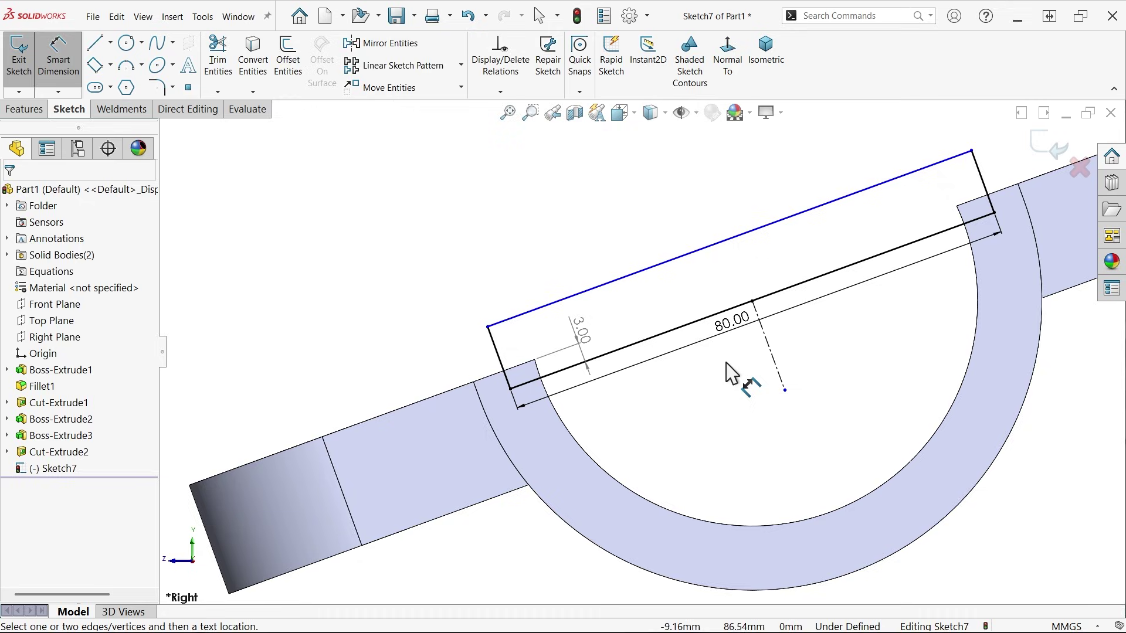
scroll(721, 349, down, 1)
click(645, 286)
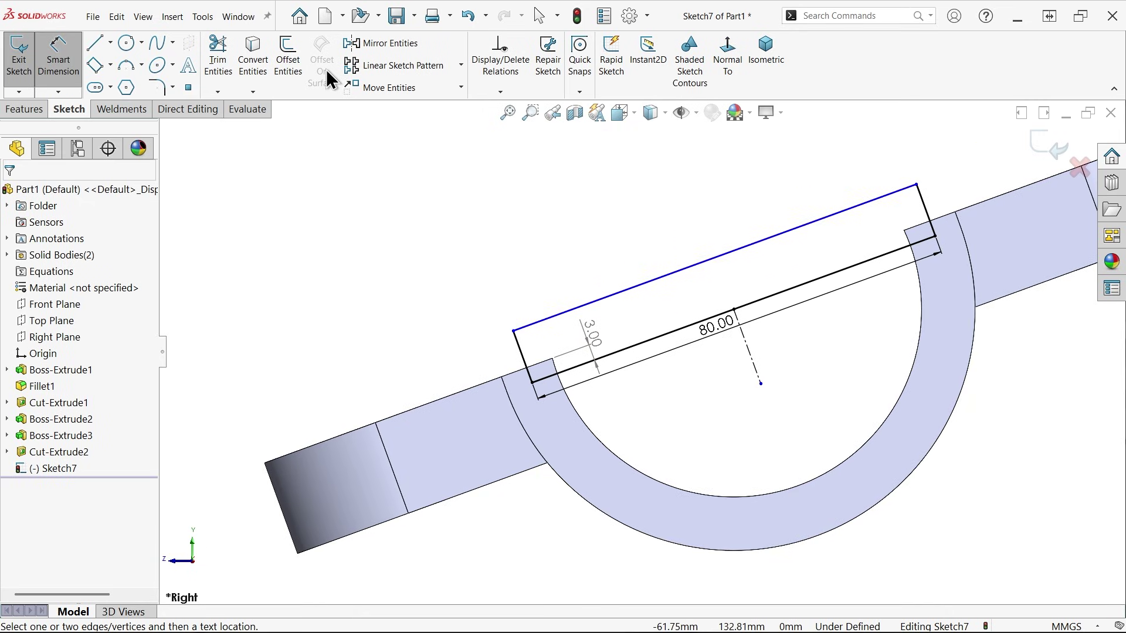
Step: Cut the rectangle through the half-round body with an Extruded Cut set to Through All - Both
click(27, 107)
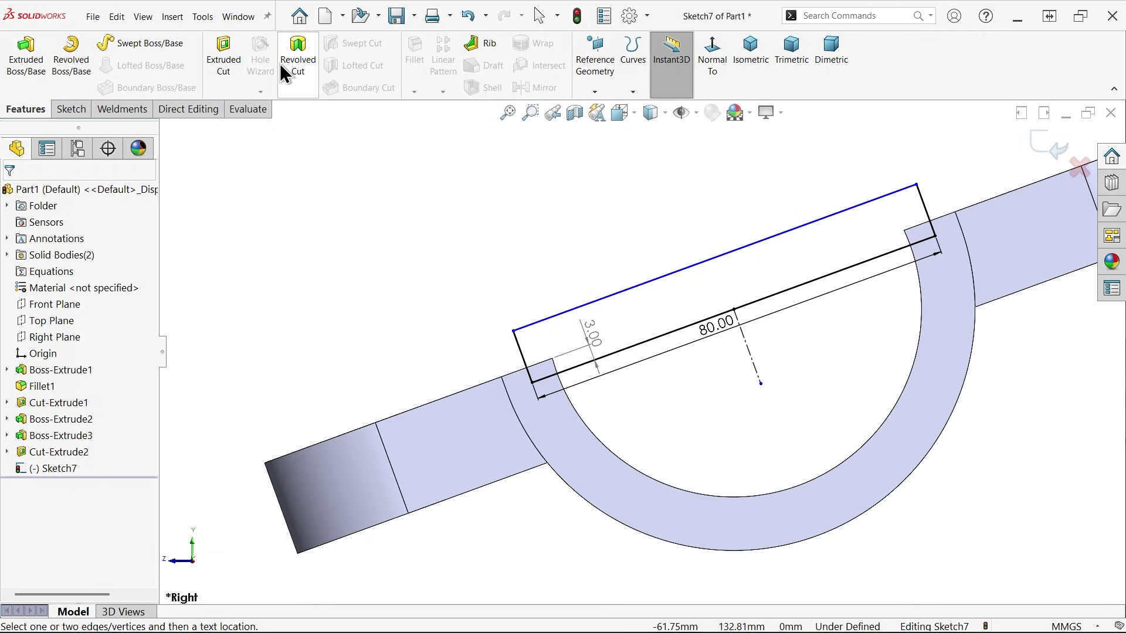
click(221, 59)
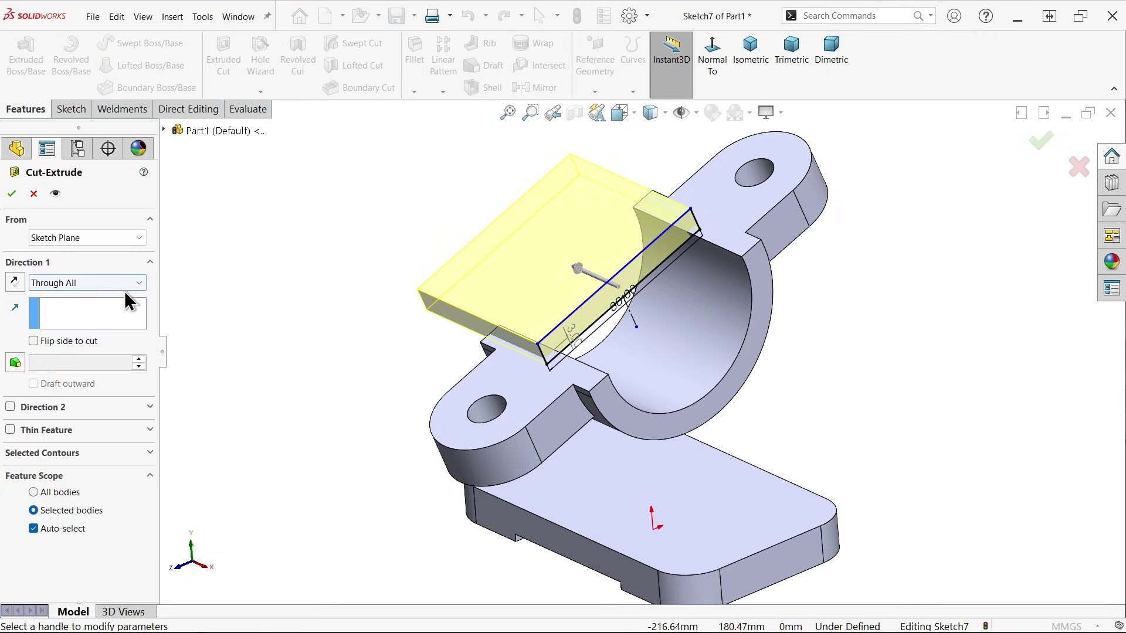
click(75, 284)
click(86, 322)
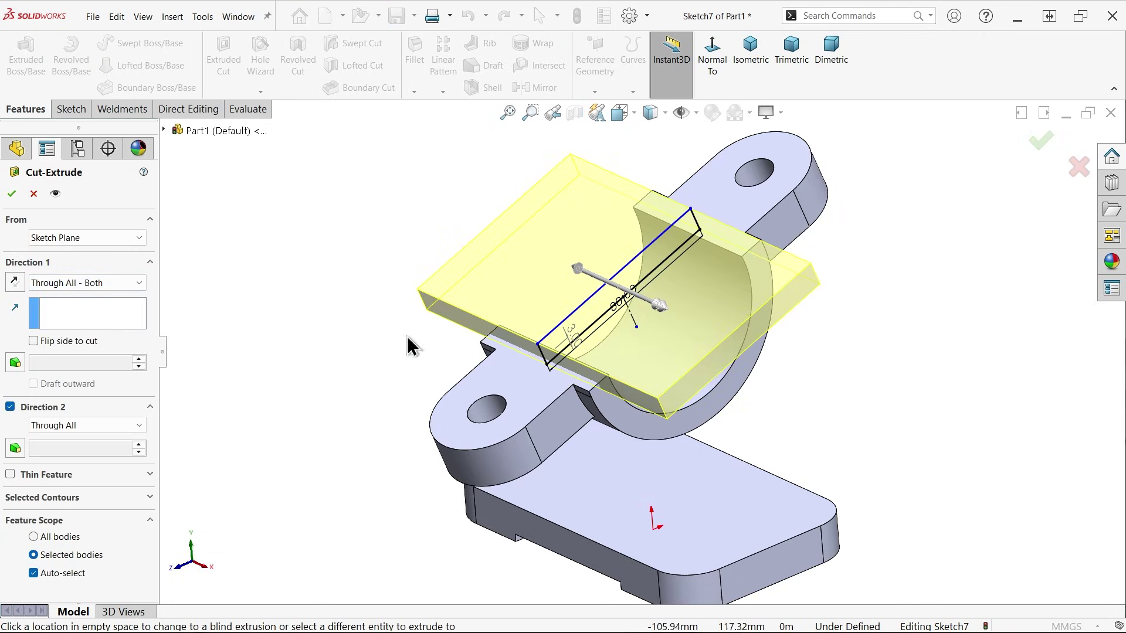
scroll(583, 326, down, 1)
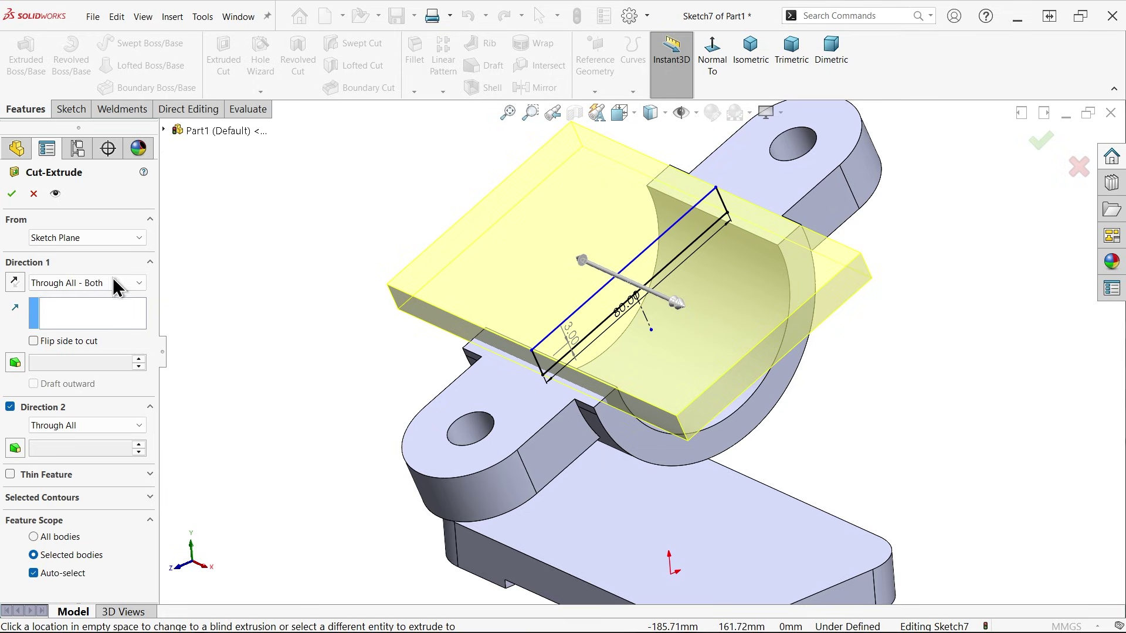
click(12, 194)
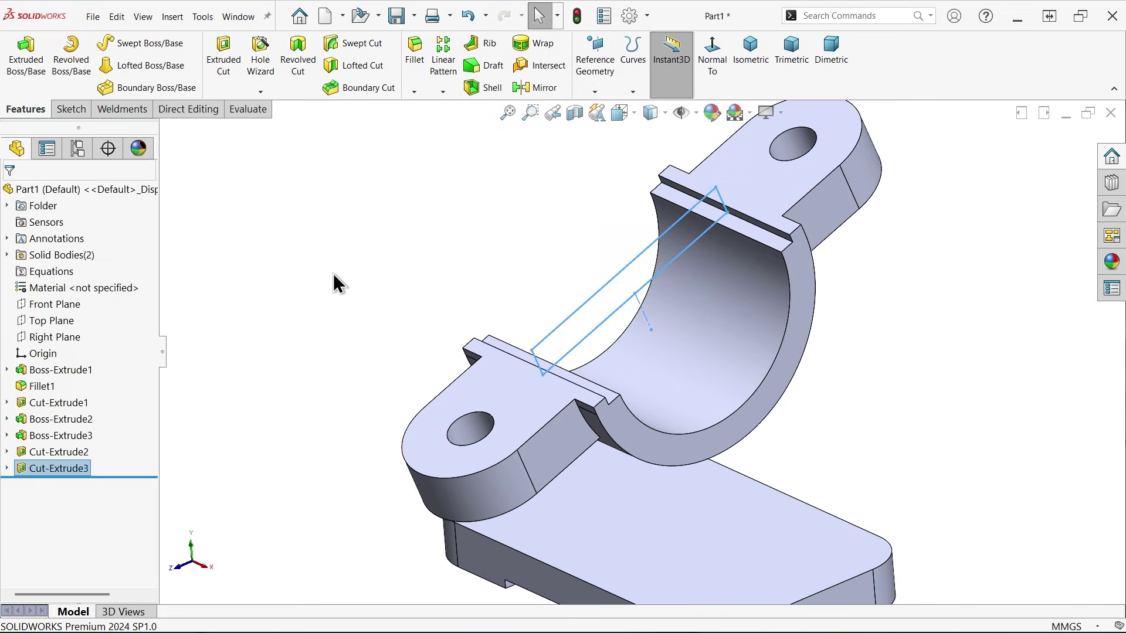
key(f)
Step: Switch to the Catics3D-OK04 drawing image, examine the support's dimensions in Section B-B and the front view, and return to SOLIDWORKS
key(alt+Tab)
scroll(563, 317, up, 1)
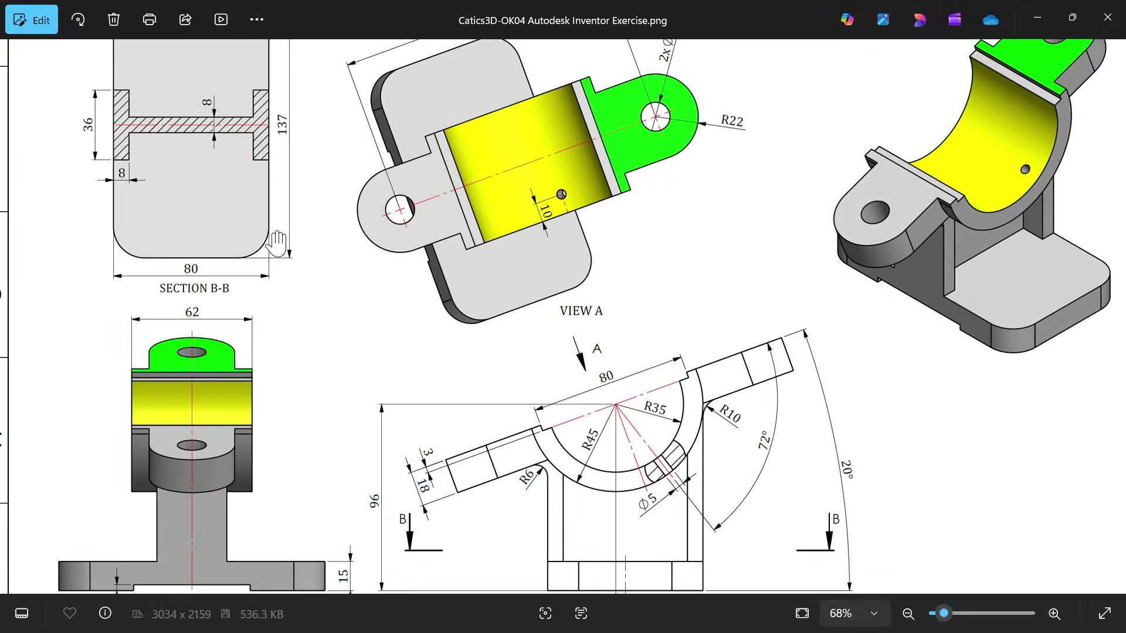
drag(289, 259, 289, 402)
scroll(156, 262, up, 2)
scroll(155, 262, up, 2)
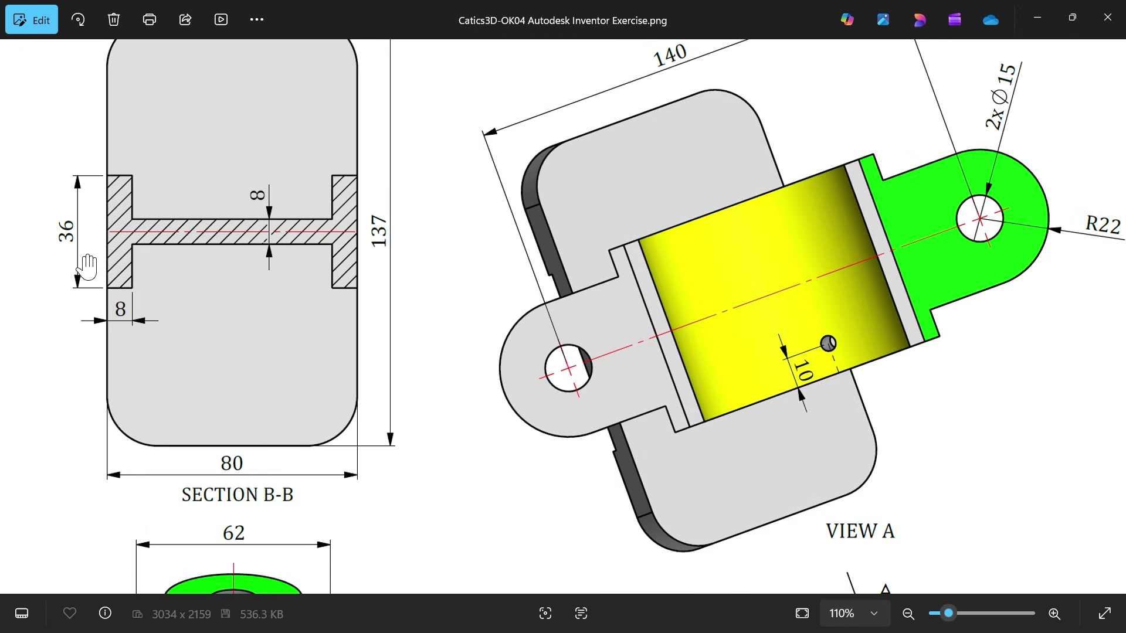
scroll(384, 333, down, 8)
scroll(384, 332, right, 4)
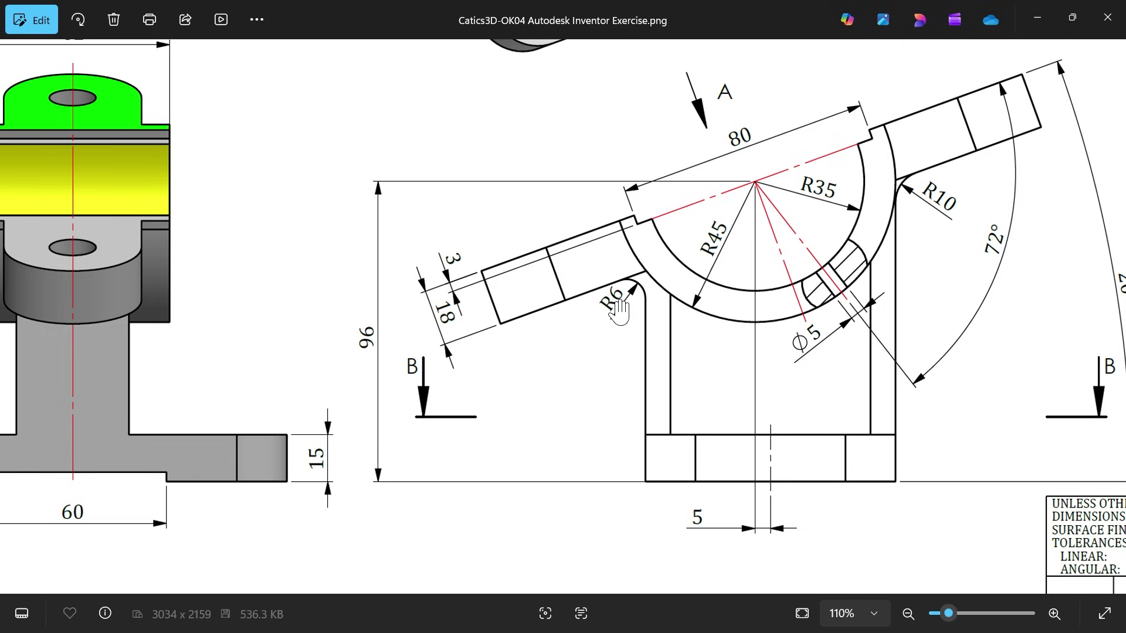
scroll(619, 310, down, 6)
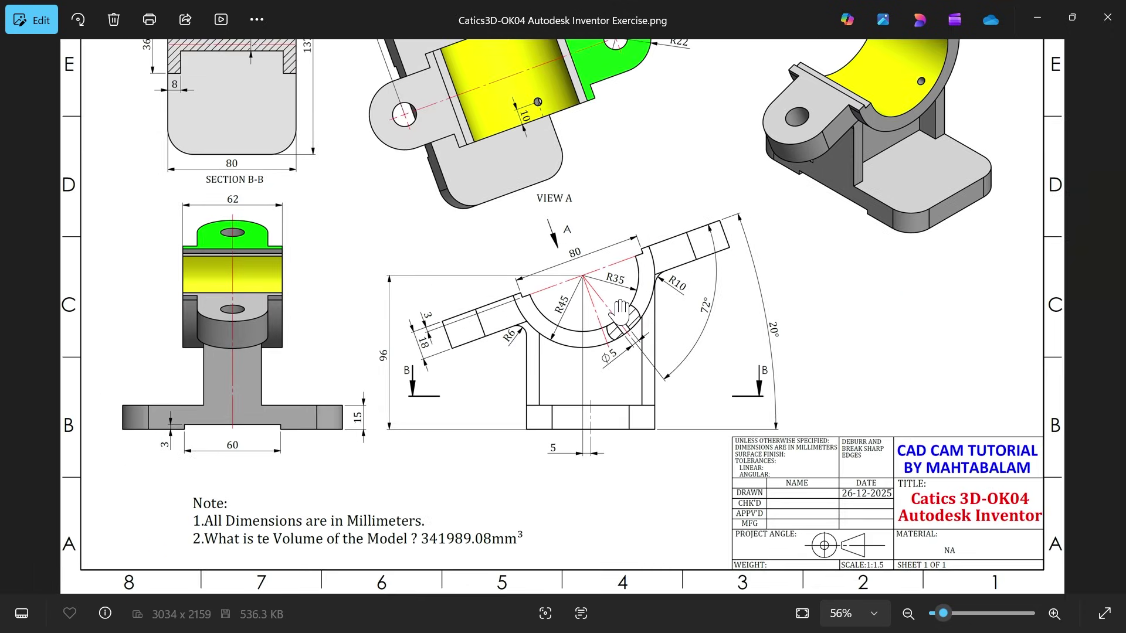
scroll(620, 311, down, 2)
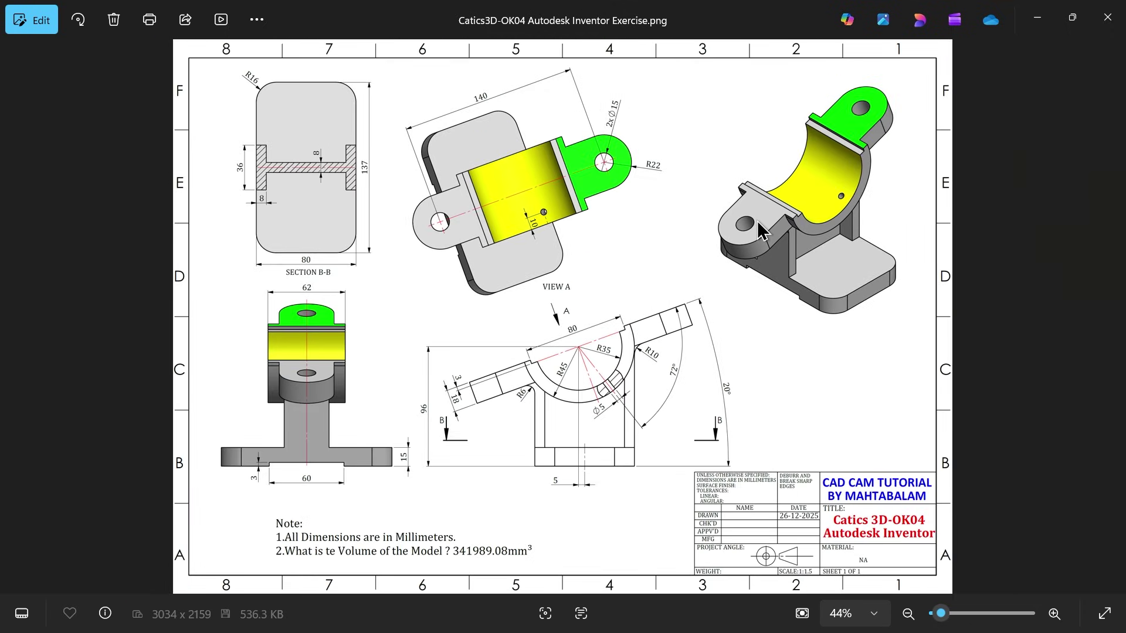
click(1037, 19)
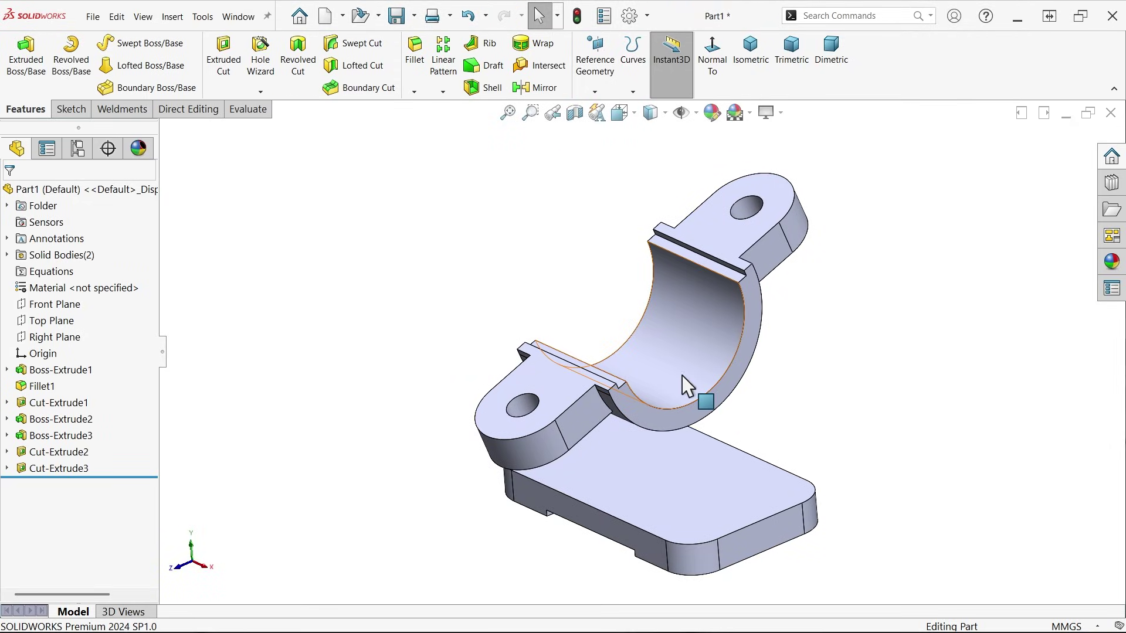
Step: Start a sketch on the base's top face and sketch a corner rectangle about 34 × 11 mm along its upper long edge
click(692, 509)
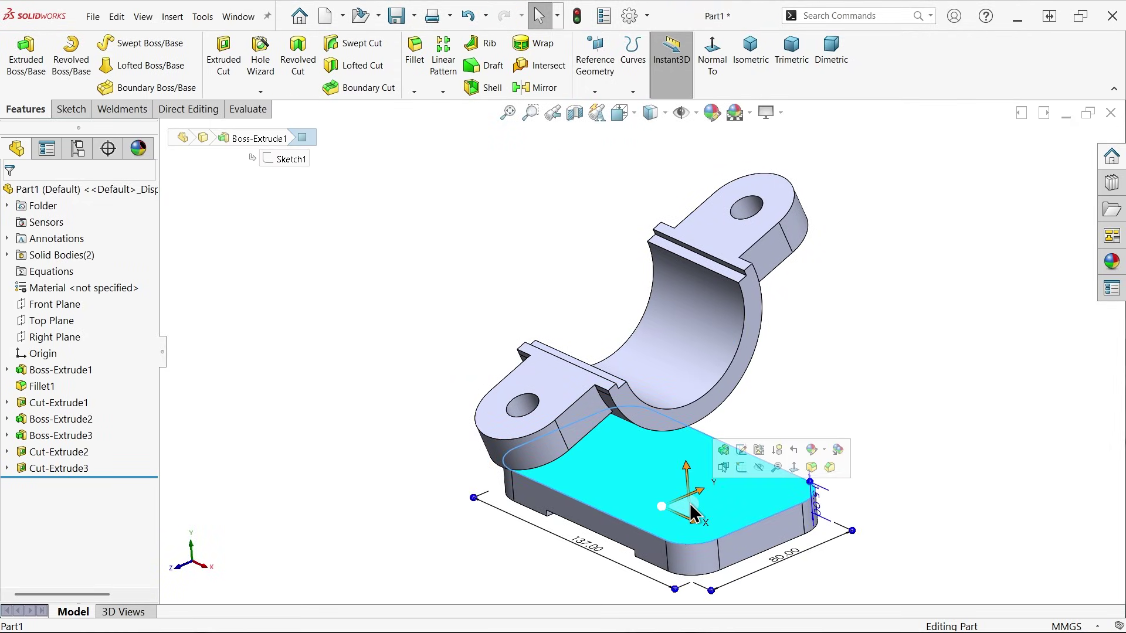
click(741, 466)
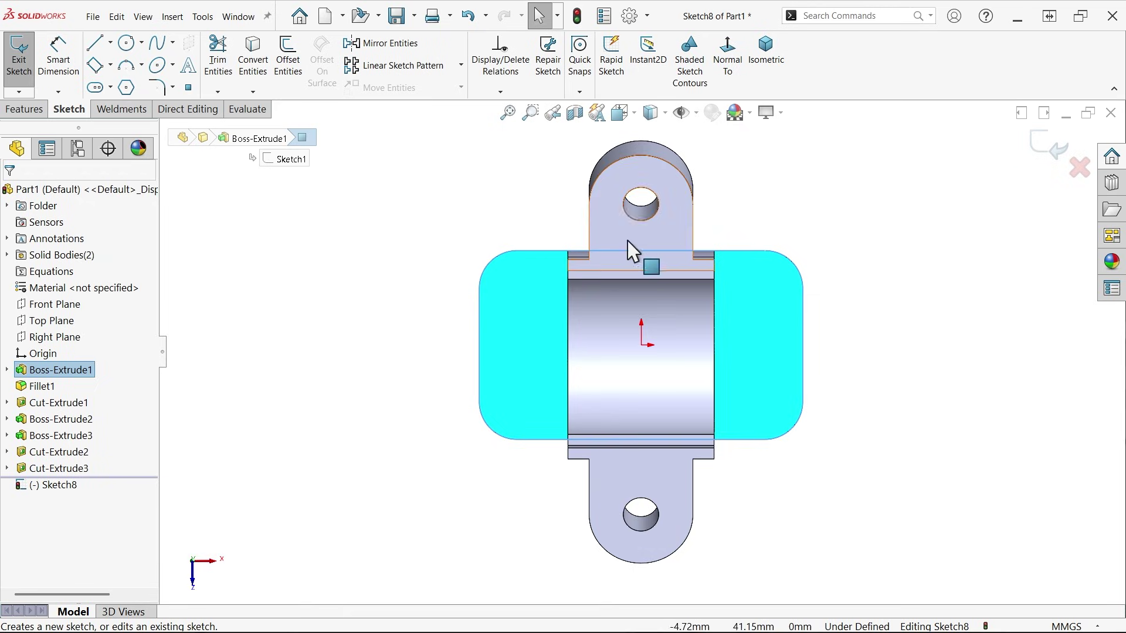
click(732, 69)
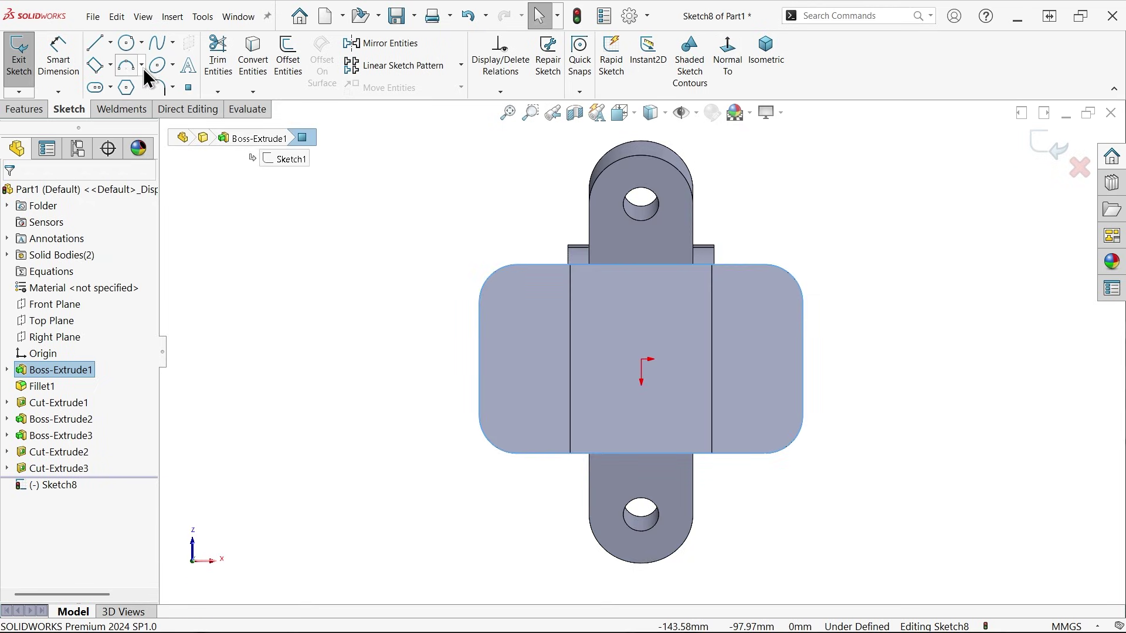
click(110, 66)
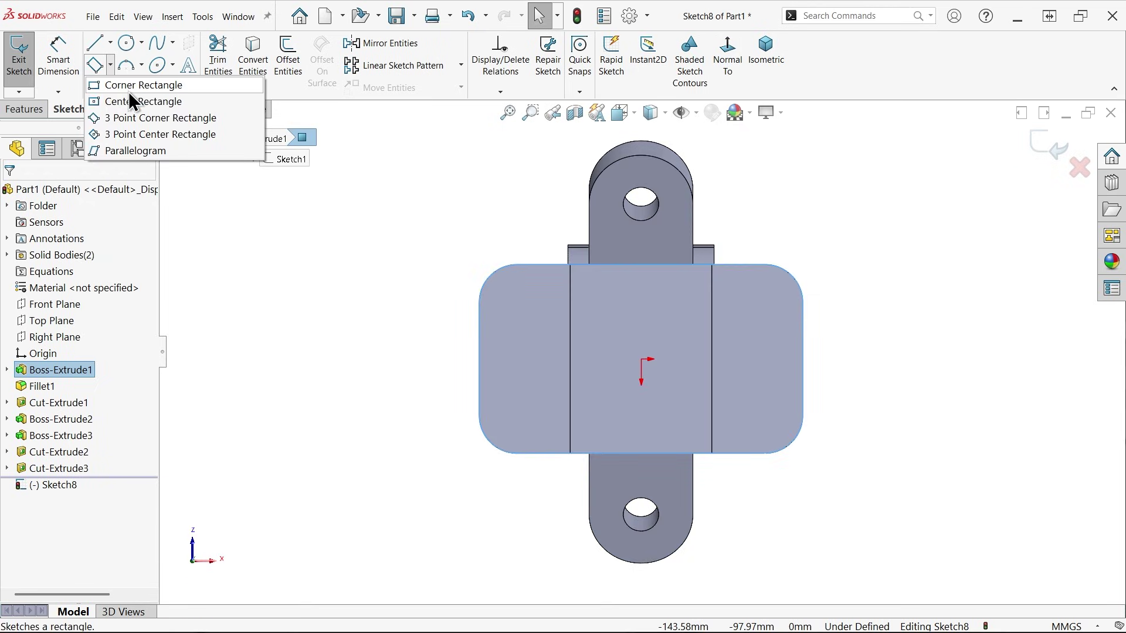
click(135, 86)
scroll(611, 301, down, 3)
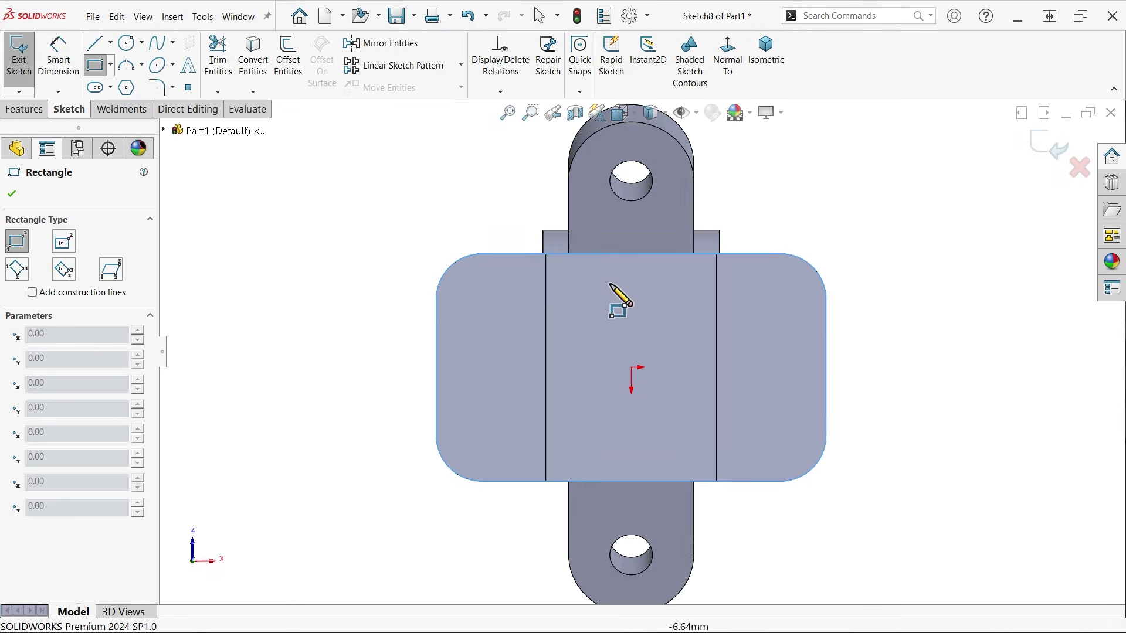
click(588, 258)
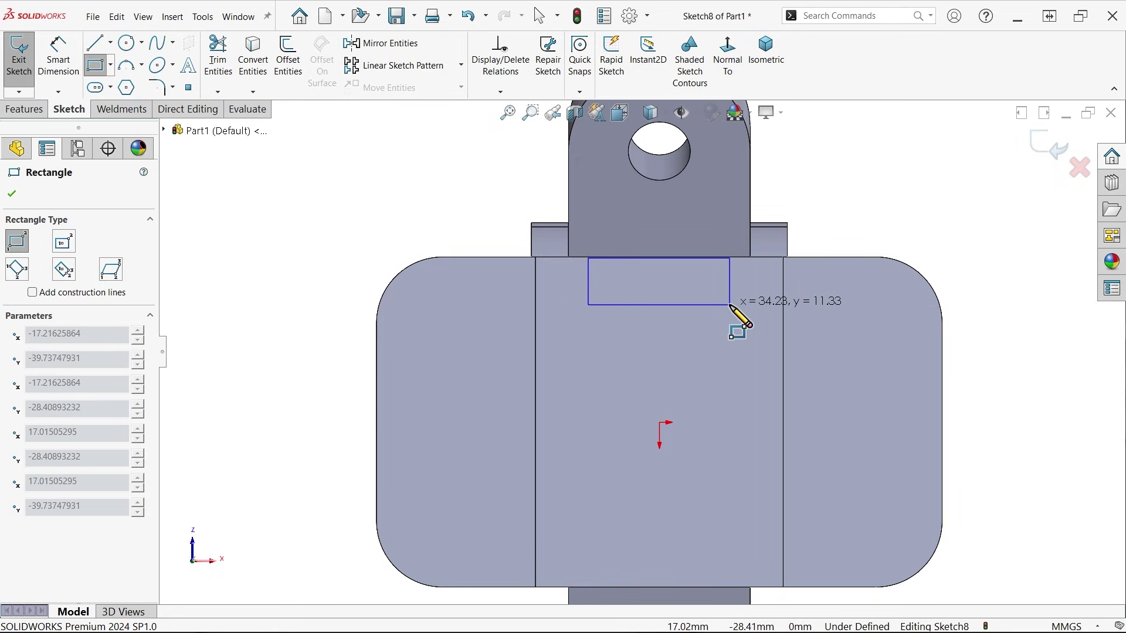
click(729, 305)
scroll(671, 364, up, 2)
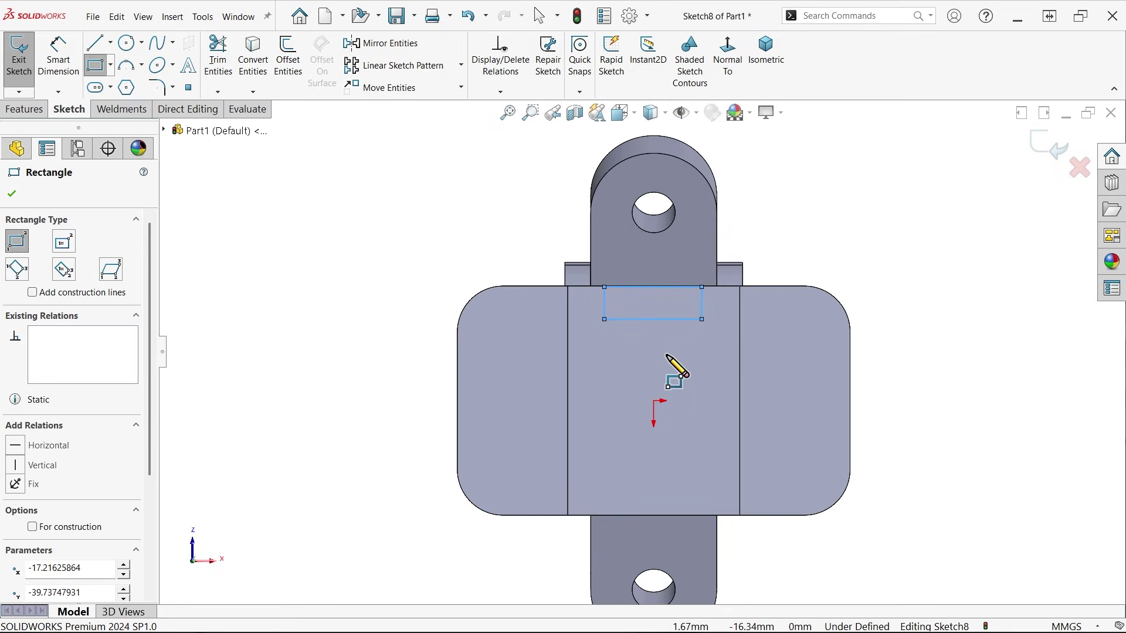
Step: Sketch a second corner rectangle about 35 × 14 mm along the base's lower long edge, opposite the first one
scroll(597, 511, down, 3)
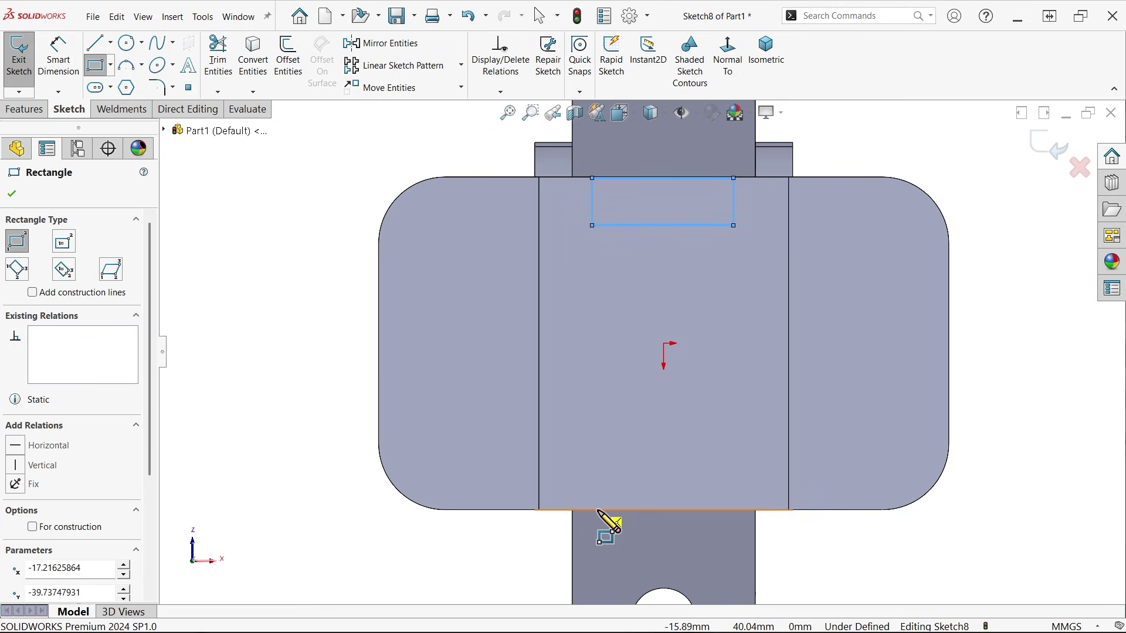
click(597, 510)
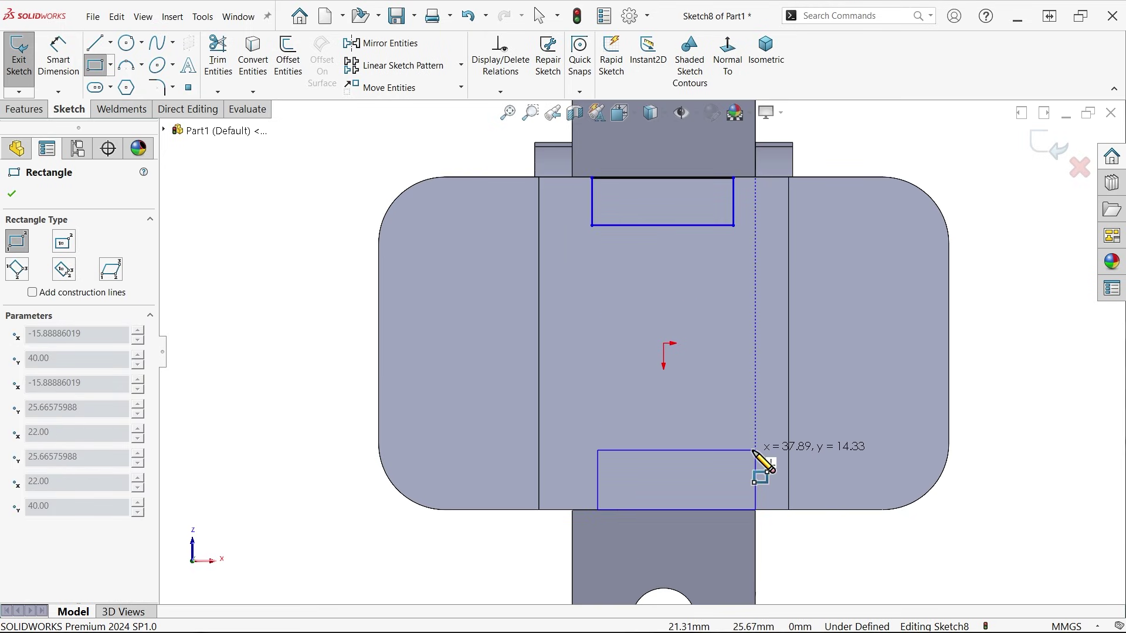
click(743, 450)
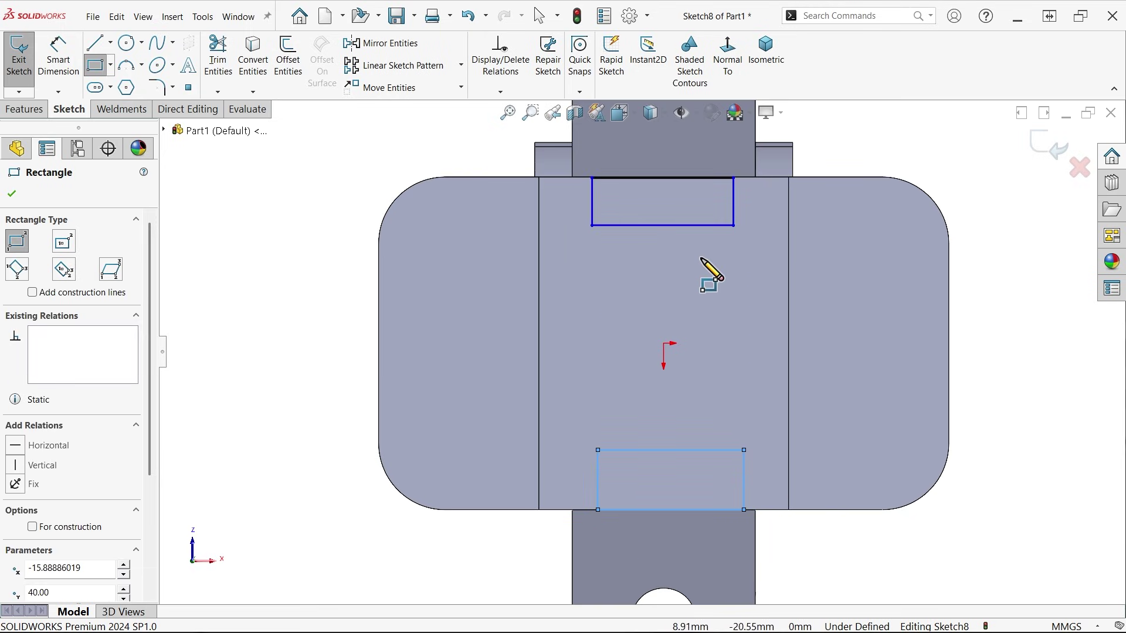
Step: Sketch a web rectangle about 16 × 54 mm joining the inner sides of the two flange rectangles
click(697, 225)
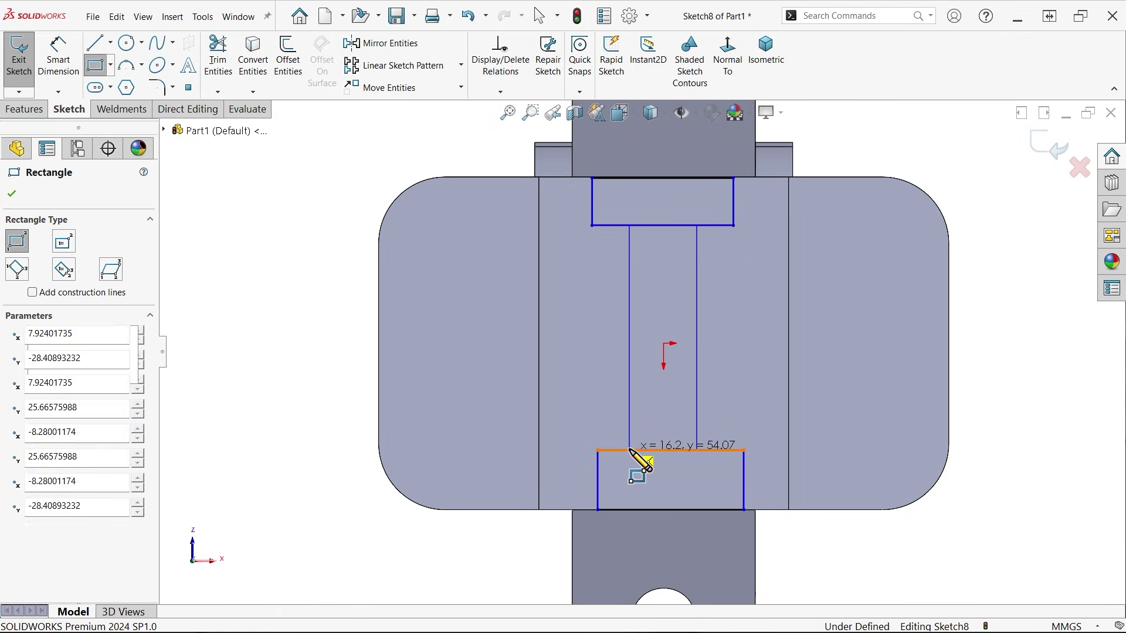
click(629, 450)
right_click(586, 333)
click(619, 387)
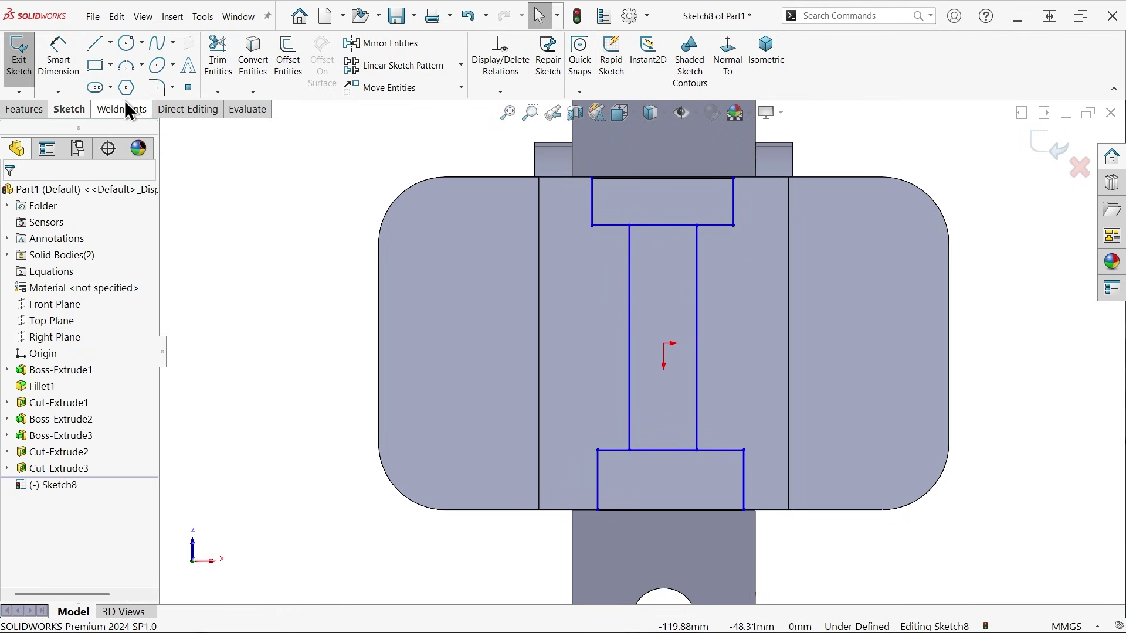
Step: Sketch a vertical centerline about 8 mm long and a horizontal one about 5.5 mm long, both meeting at the origin
click(110, 43)
click(124, 78)
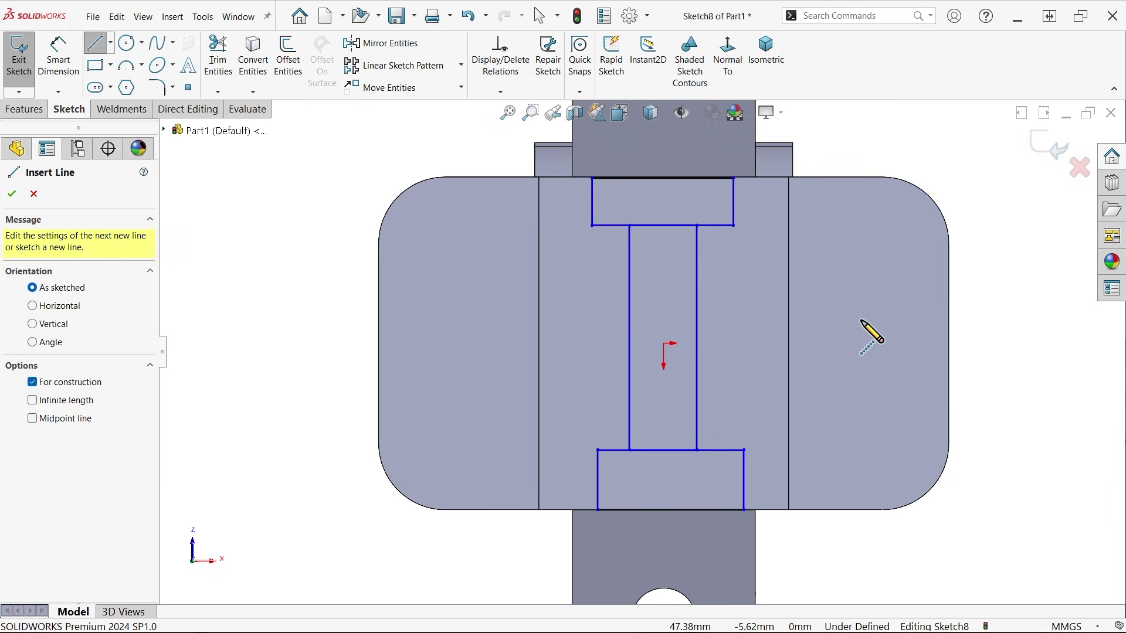
scroll(668, 337, down, 3)
click(645, 291)
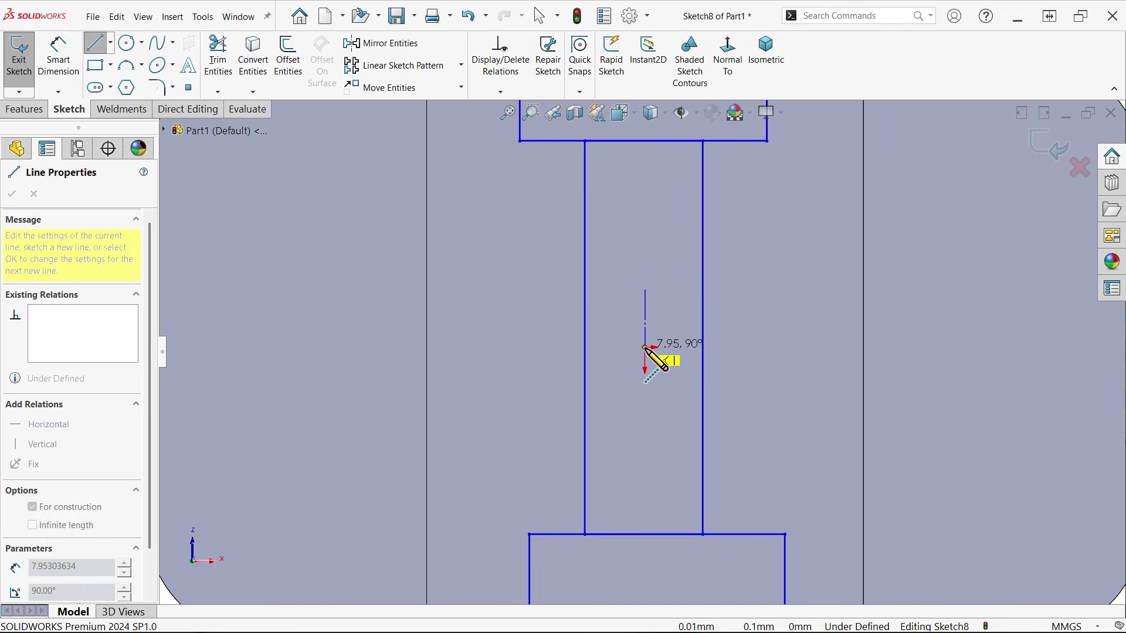
click(645, 347)
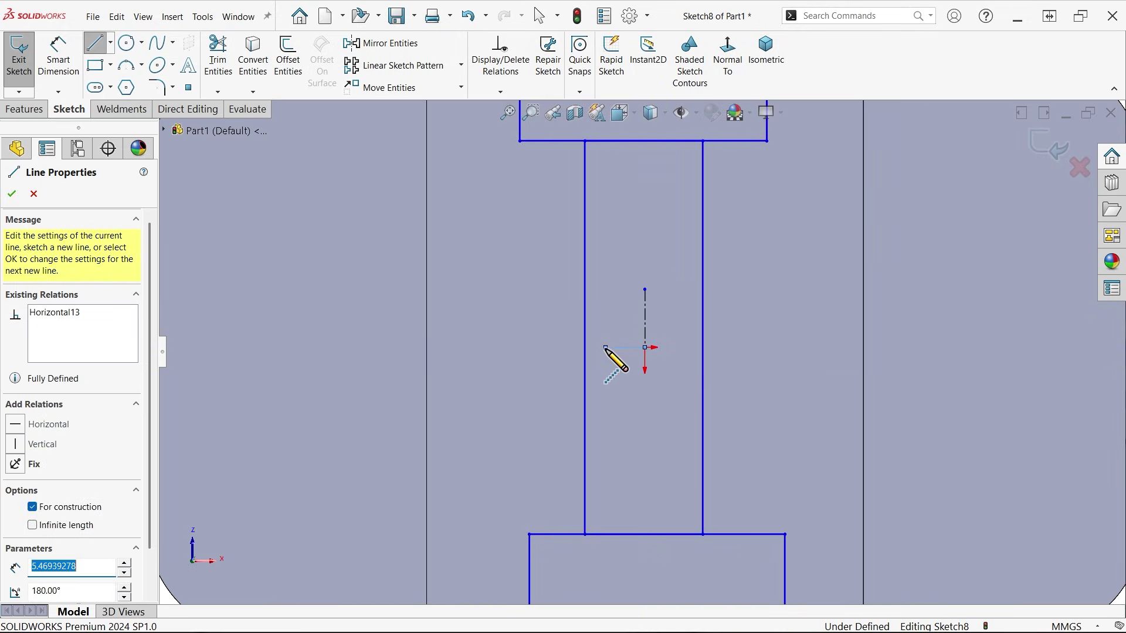
click(606, 348)
key(Escape)
Step: Make the web's long sides symmetric about the vertical centerline and the flanges' inner sides symmetric about the horizontal centerline
drag(720, 291, 556, 328)
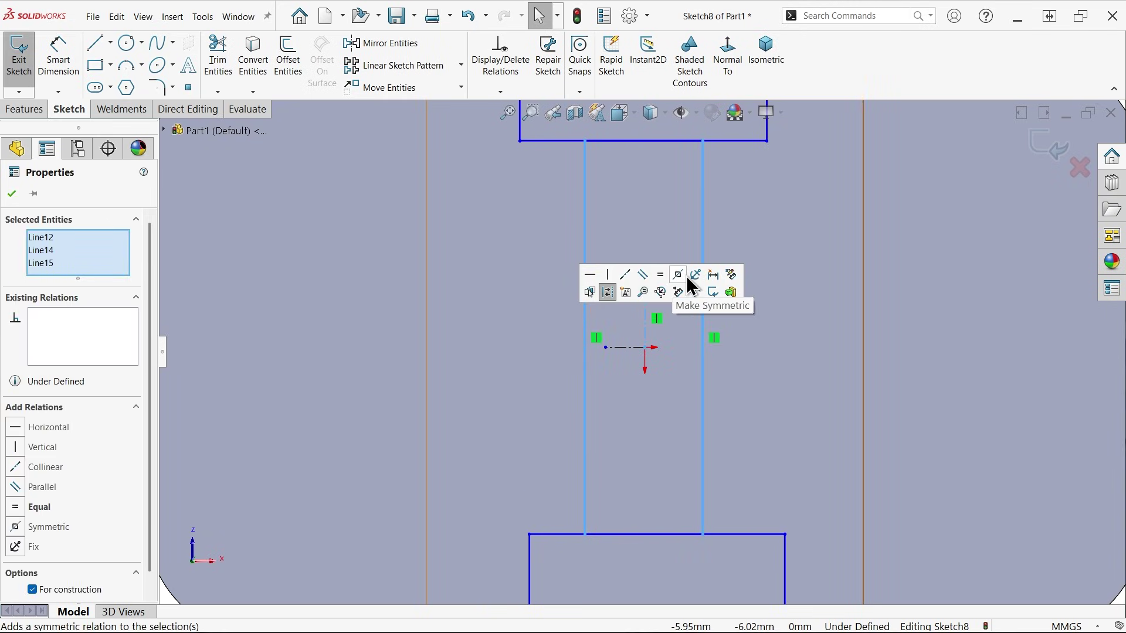
click(680, 275)
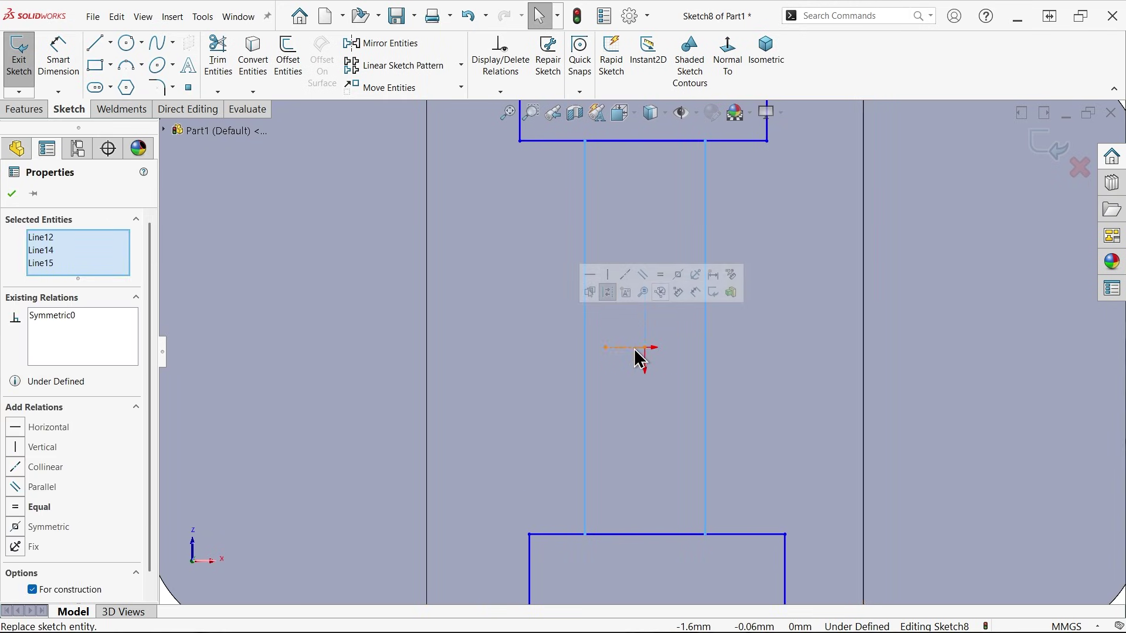
click(654, 141)
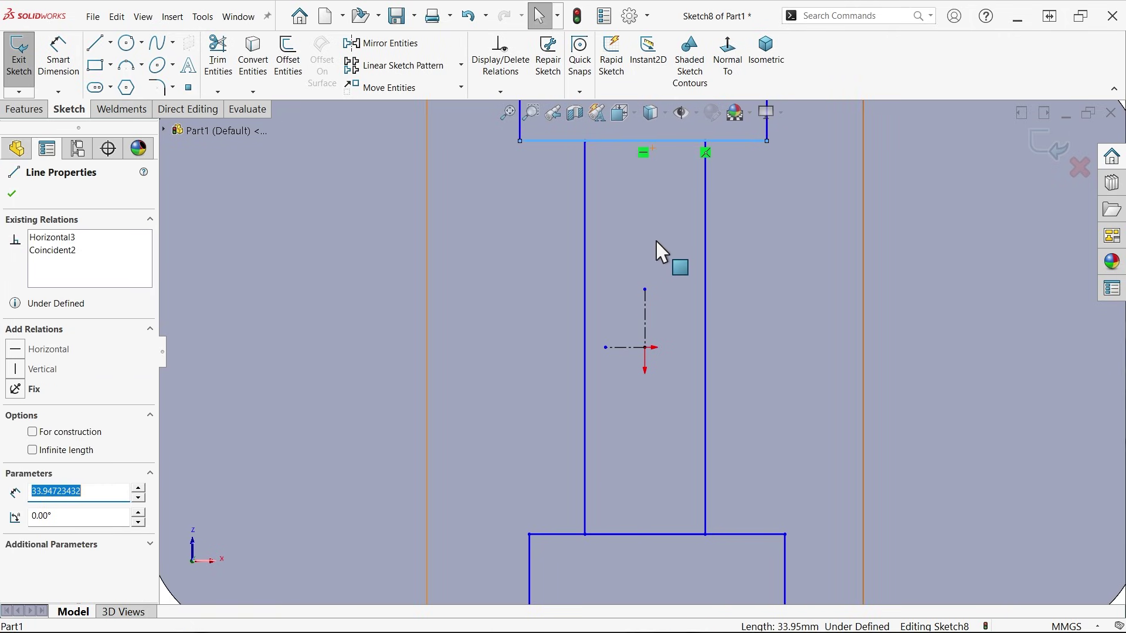
ctrl+click(620, 536)
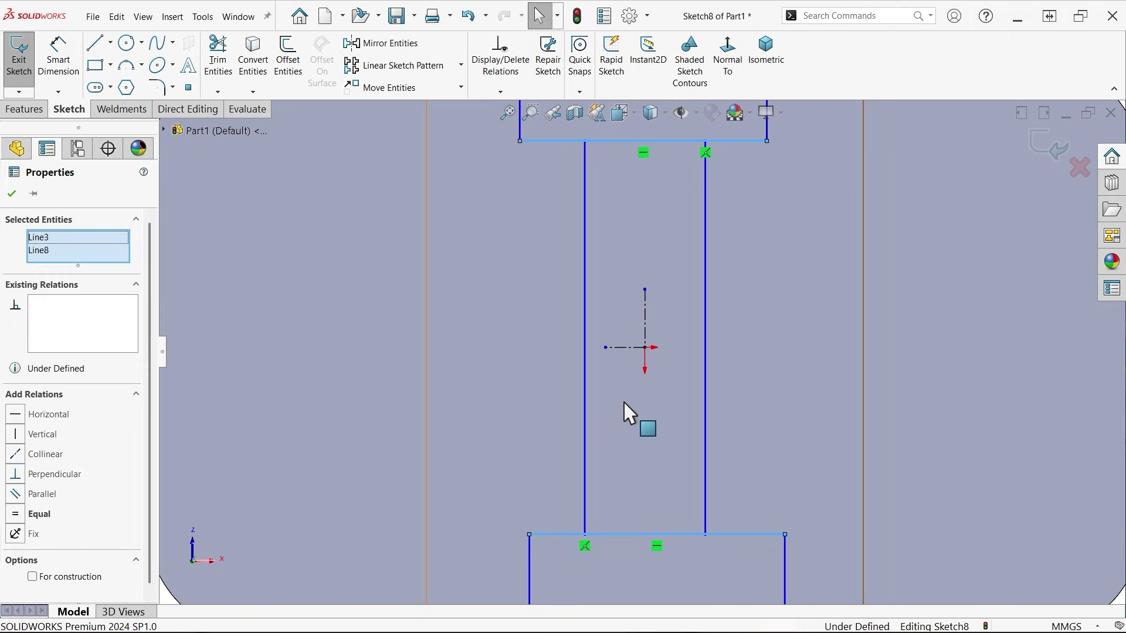
ctrl+click(628, 348)
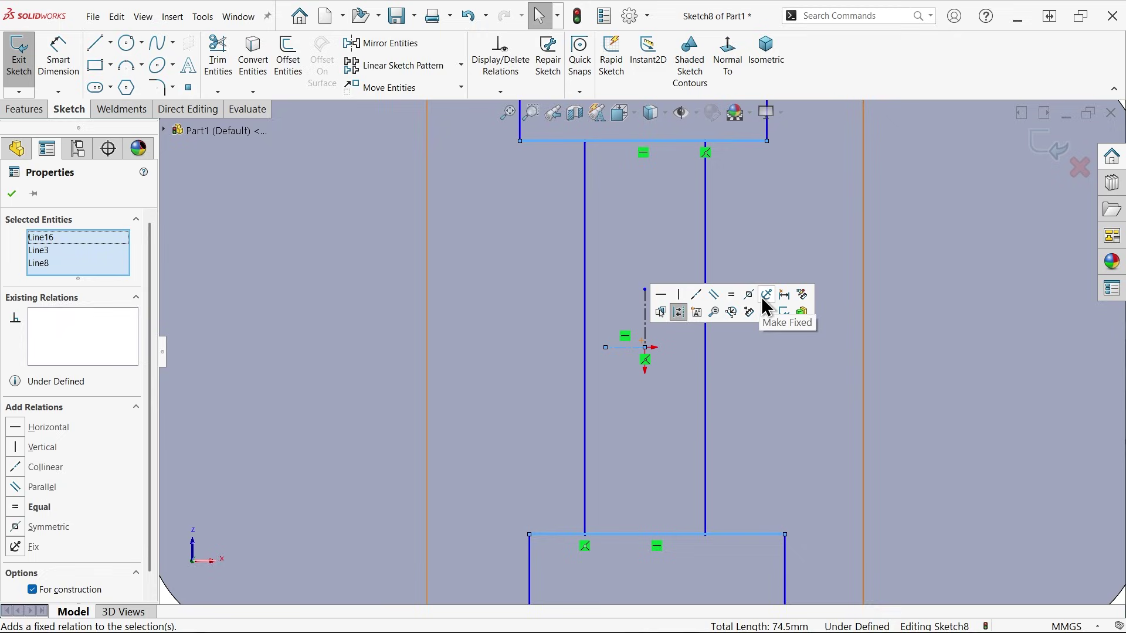
click(749, 297)
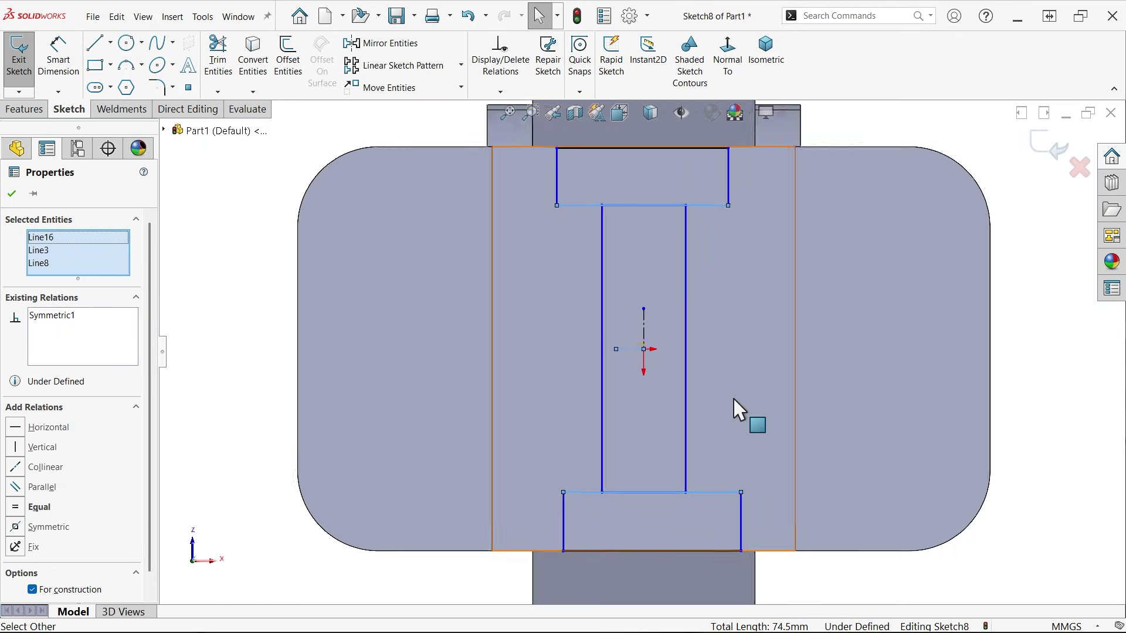
Step: Try an equal relation between the right-hand short sides of the two flange rectangles, and delete that relation
click(716, 222)
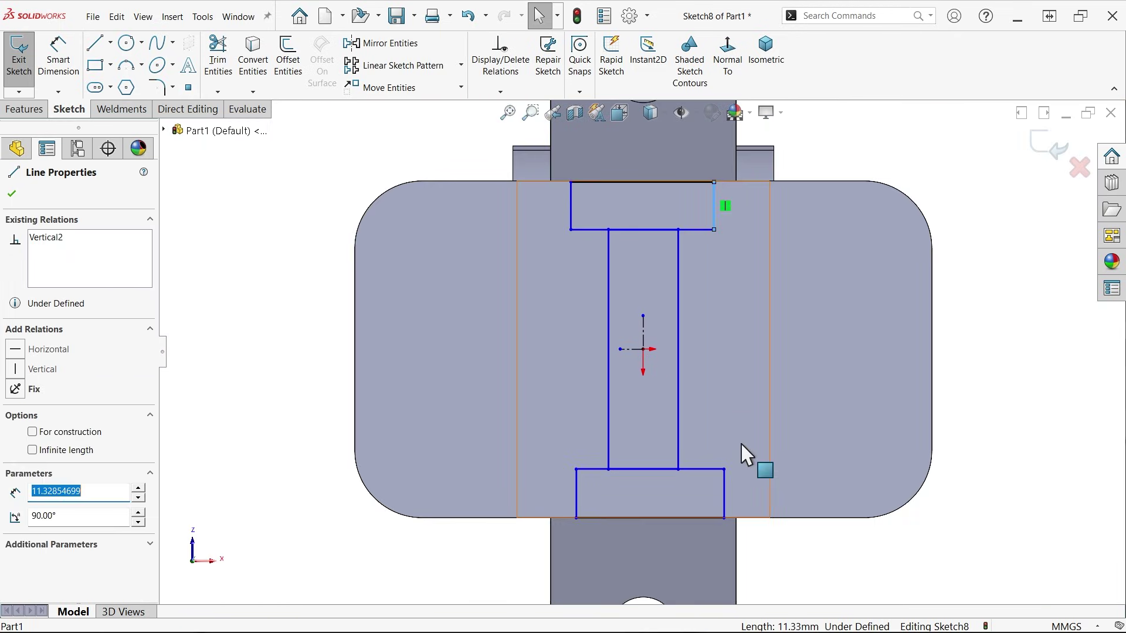
ctrl+click(723, 498)
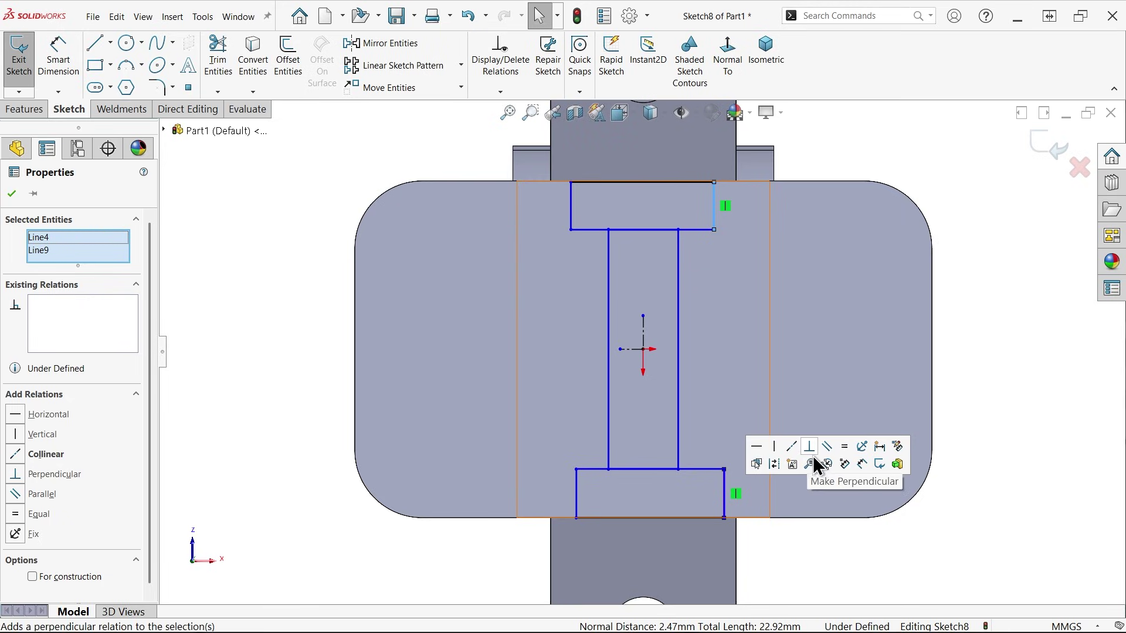
click(844, 448)
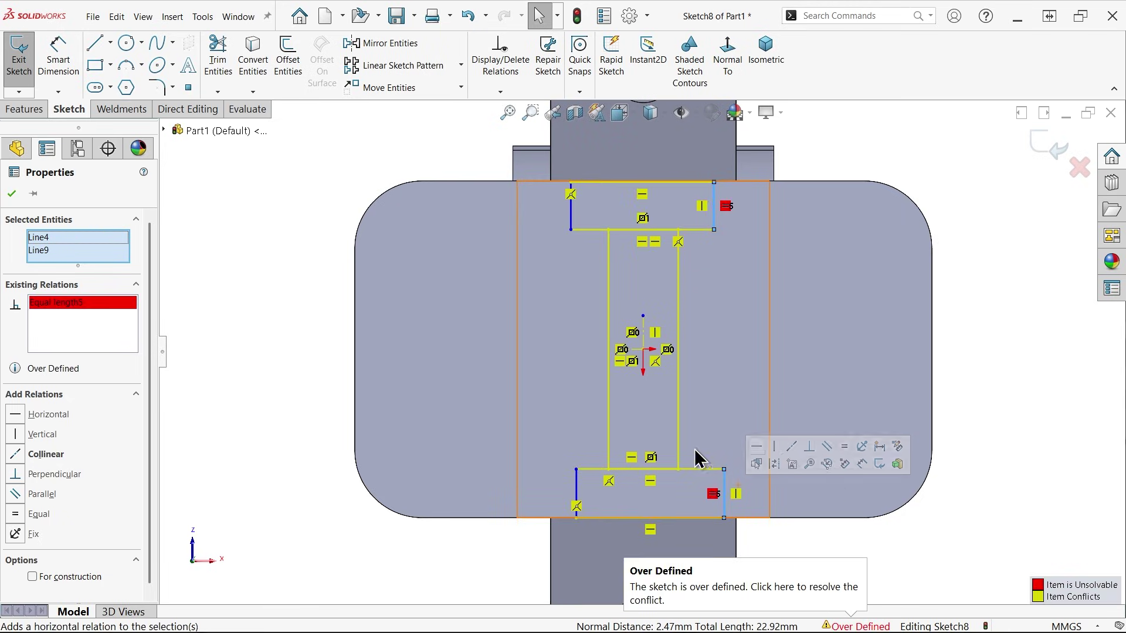
right_click(108, 322)
click(140, 337)
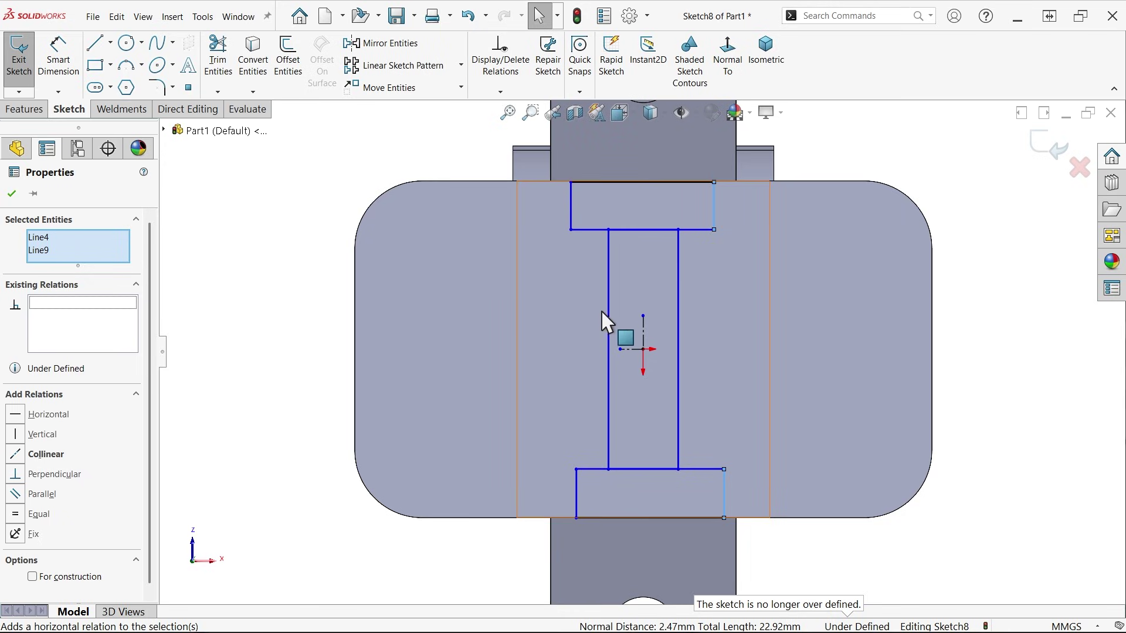
click(289, 345)
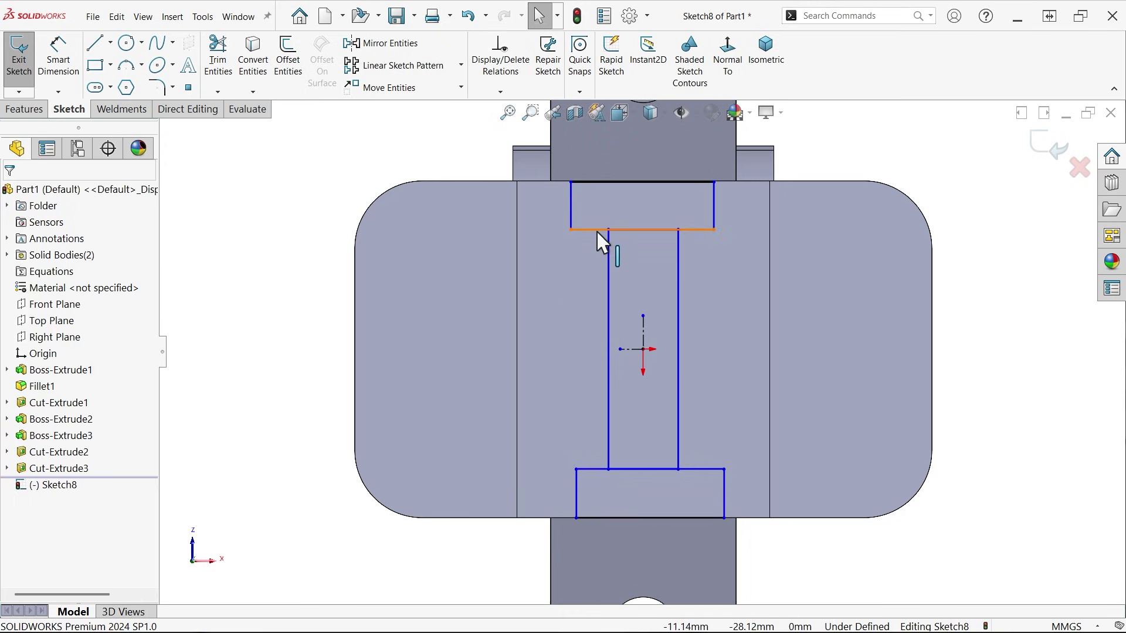
Step: Make the inner long sides of the two flange rectangles equal in length
click(599, 469)
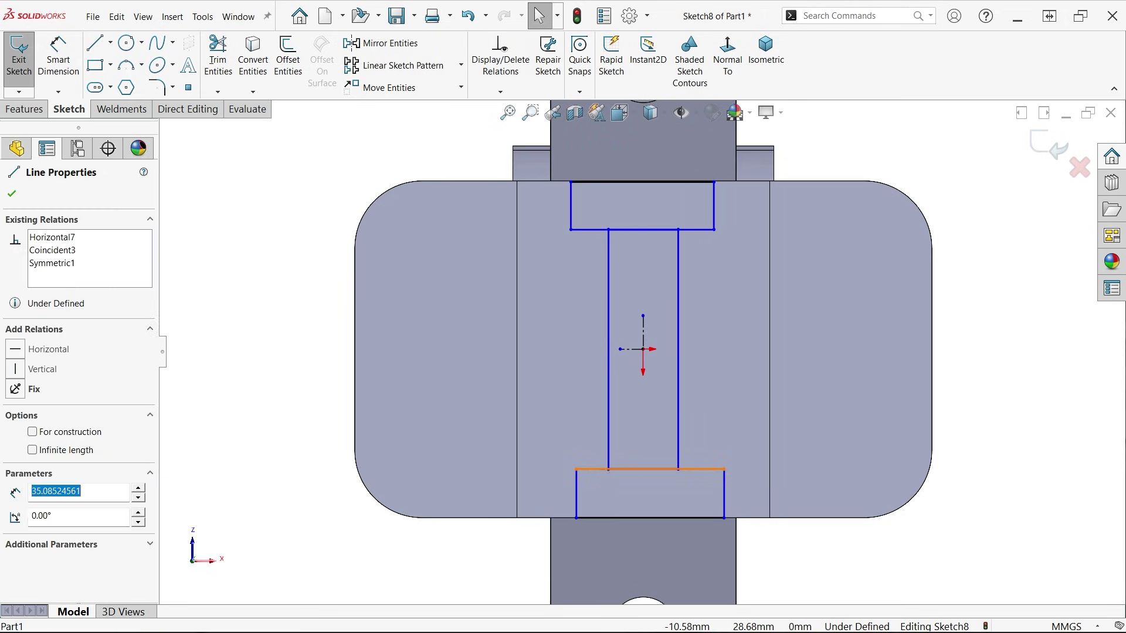
ctrl+click(591, 230)
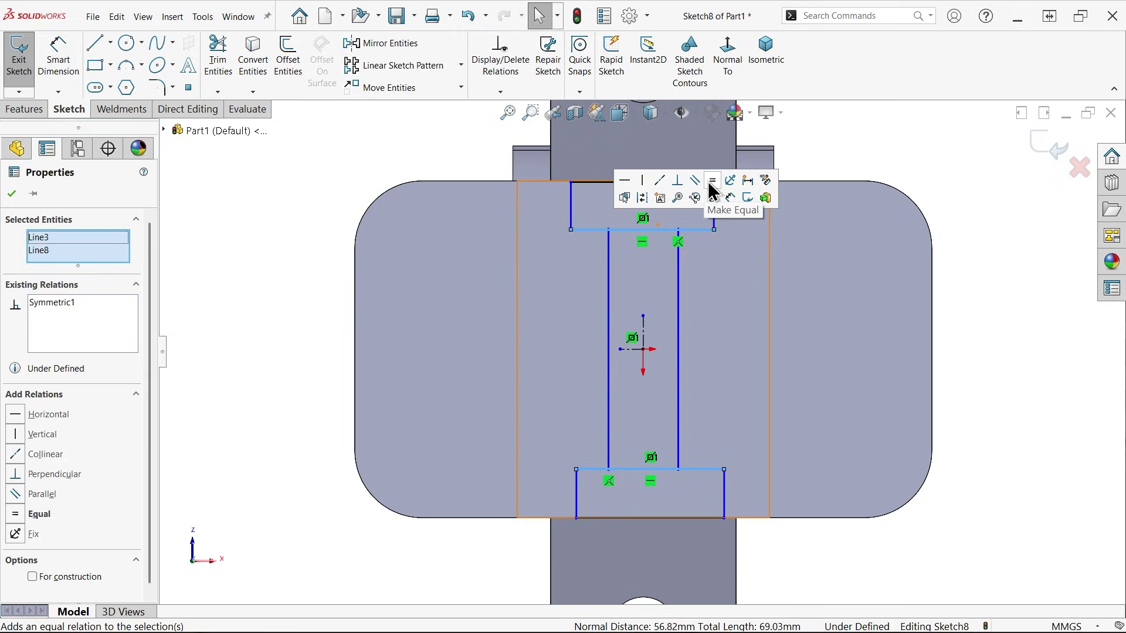
click(711, 182)
Step: Dimension the upper flange rectangle with an 8 mm short side and a 36 mm long side
click(58, 53)
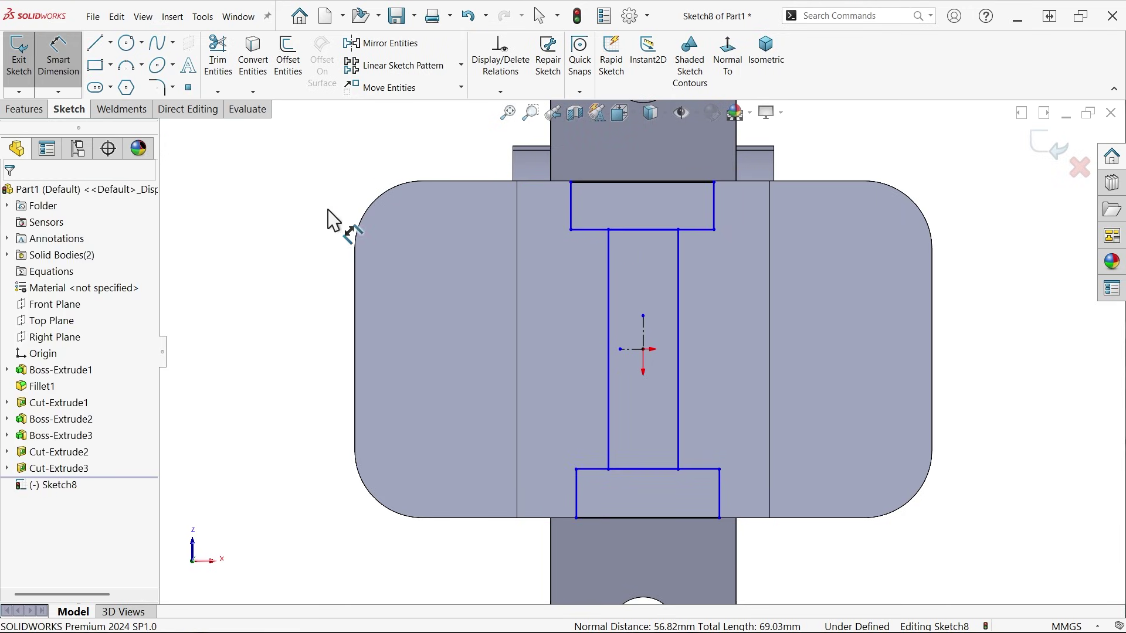
click(714, 212)
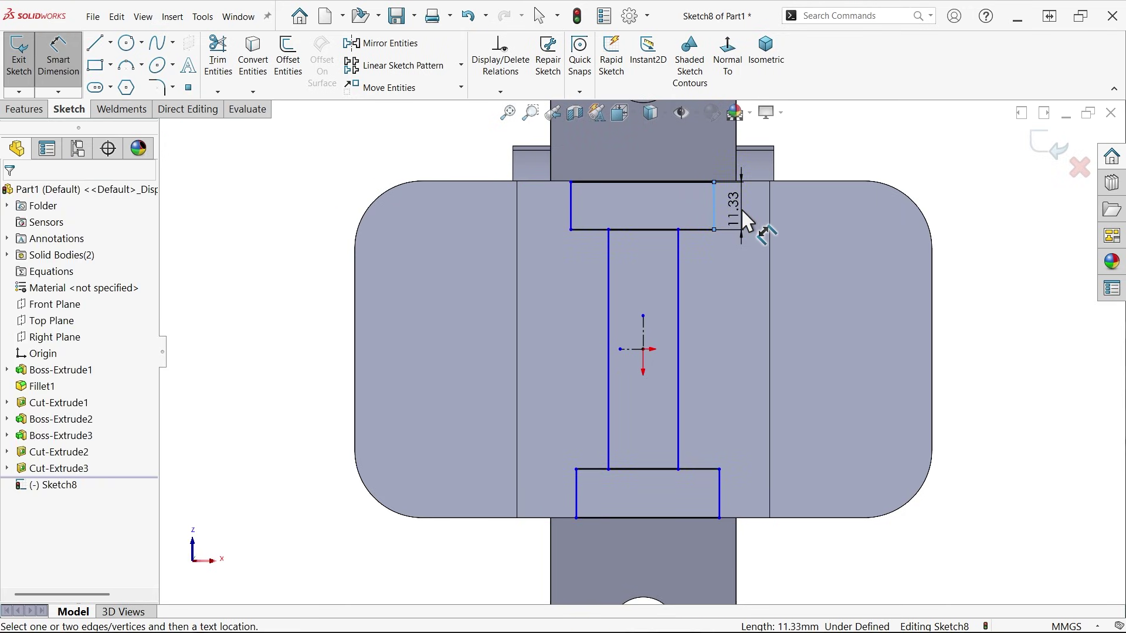
click(741, 209)
text(8)
key(Return)
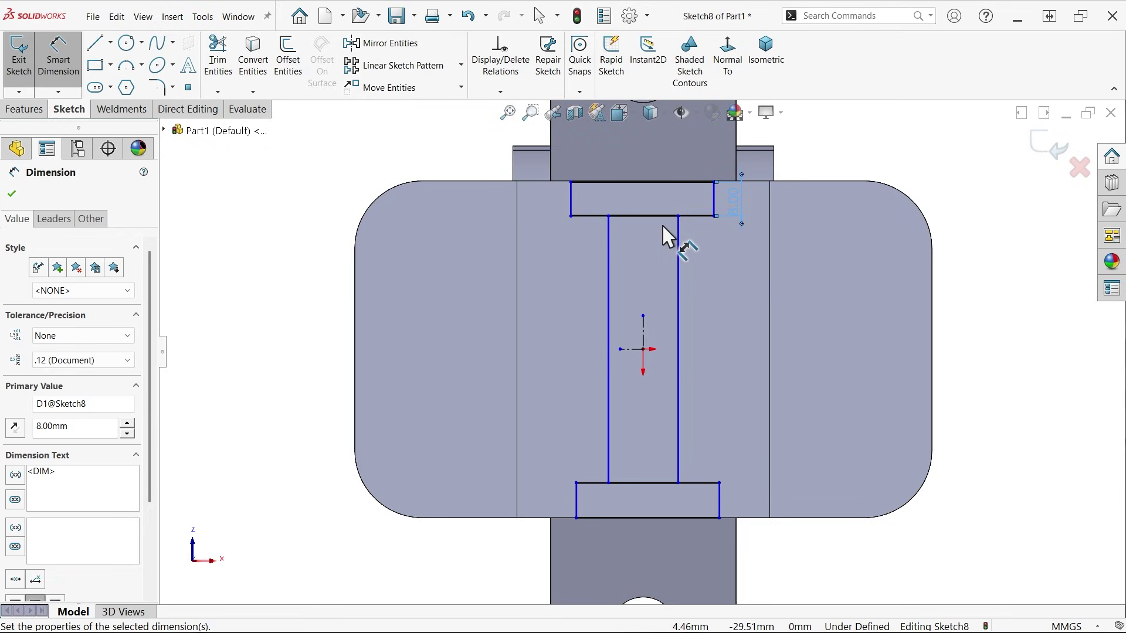
click(659, 216)
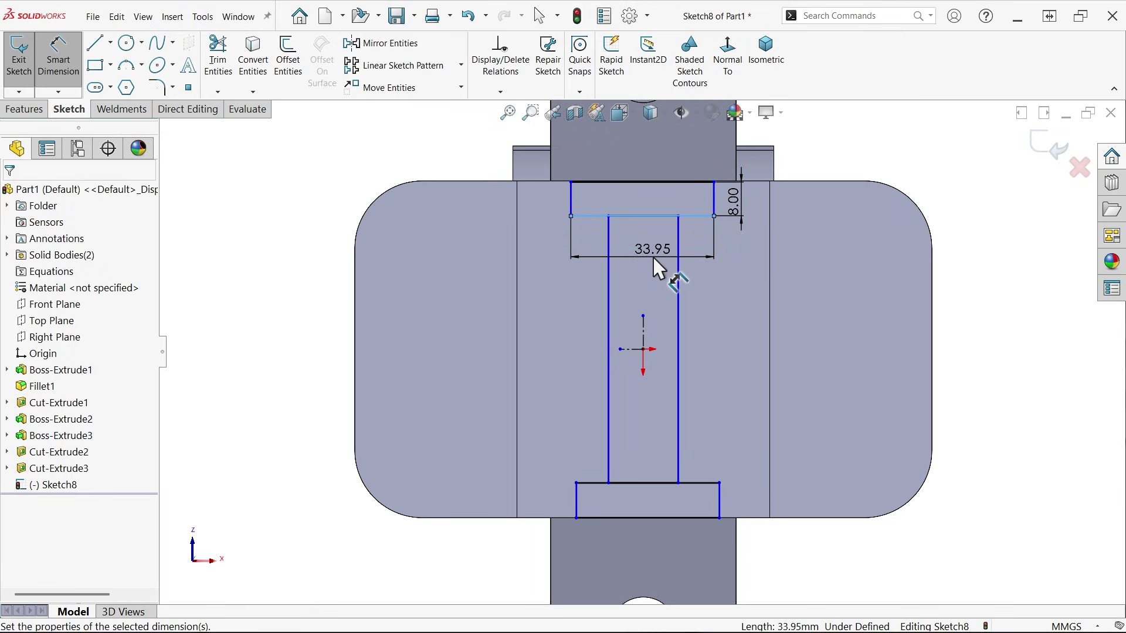
click(653, 258)
text(36)
key(Return)
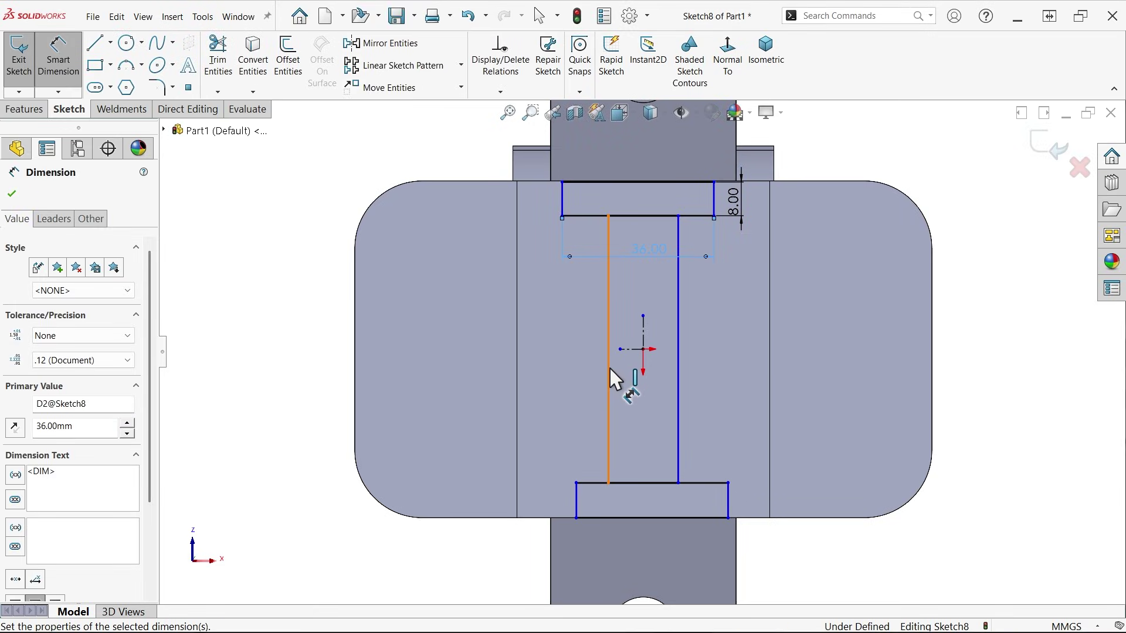
Step: Dimension the distance between the web's two long sides as 8 mm
click(608, 381)
click(677, 403)
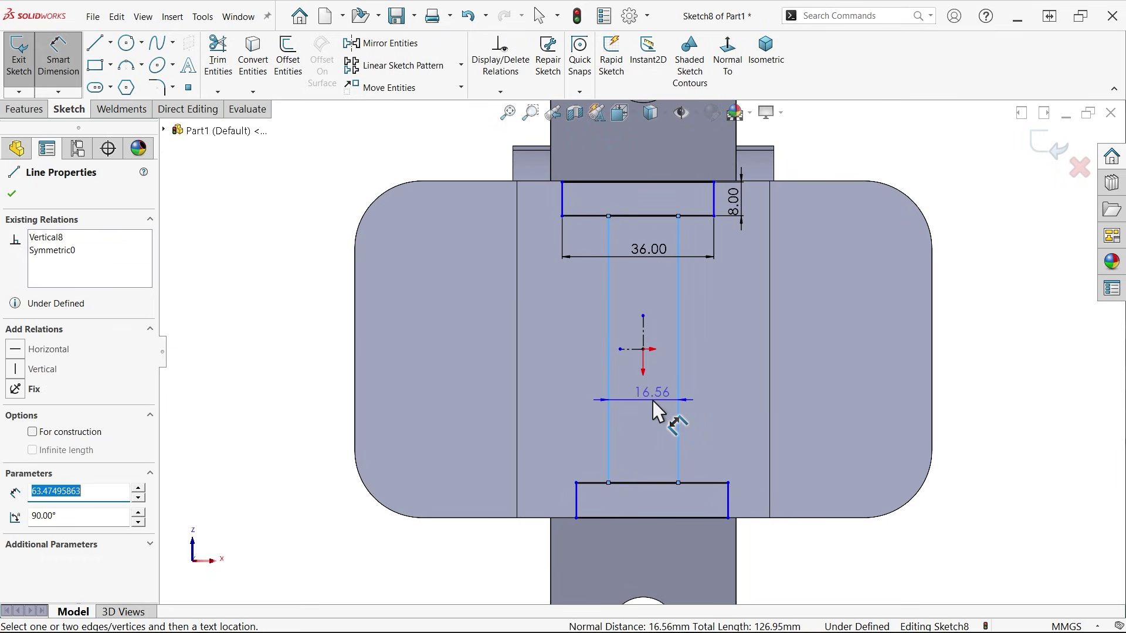
click(657, 410)
text(8)
key(Return)
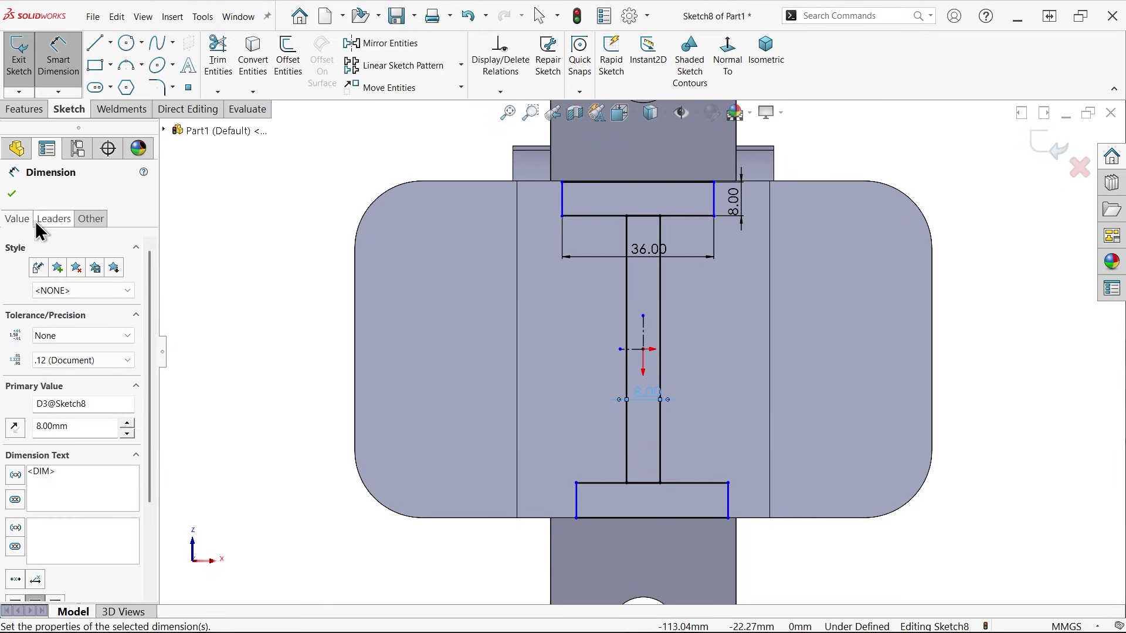
Step: Finish dimensioning and make the right-hand short sides of the two flange rectangles collinear
click(12, 194)
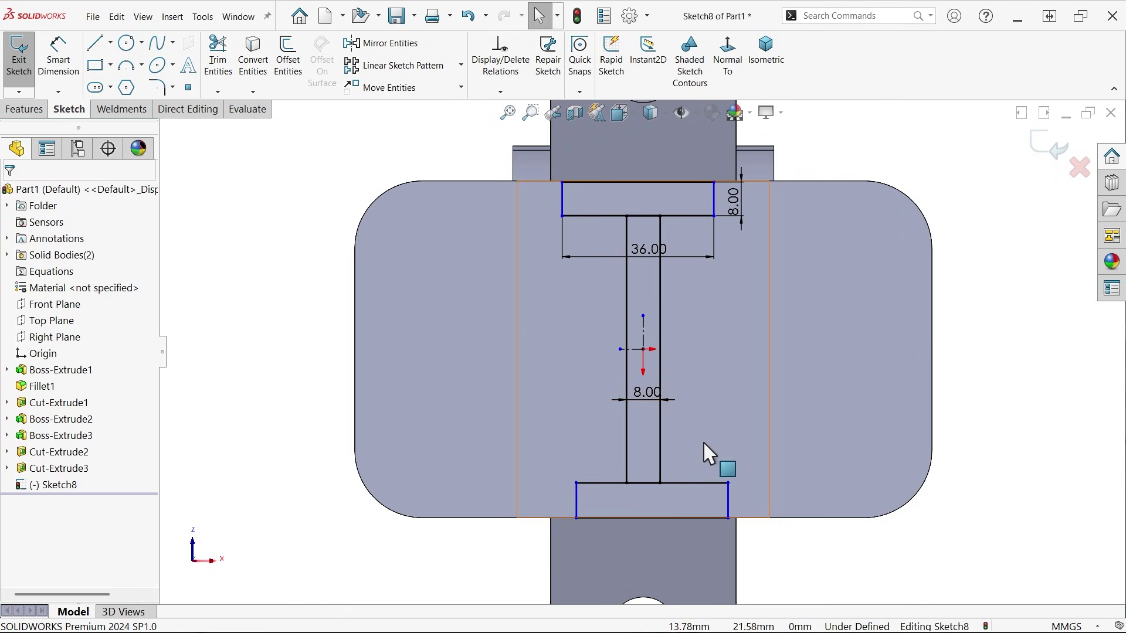
click(729, 506)
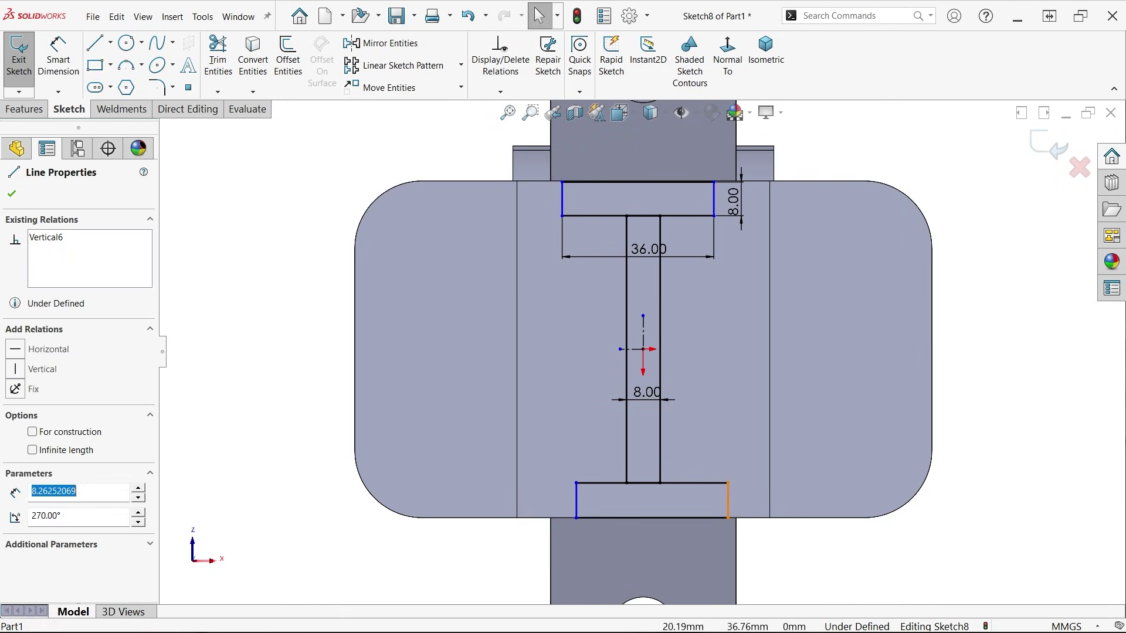
ctrl+click(715, 200)
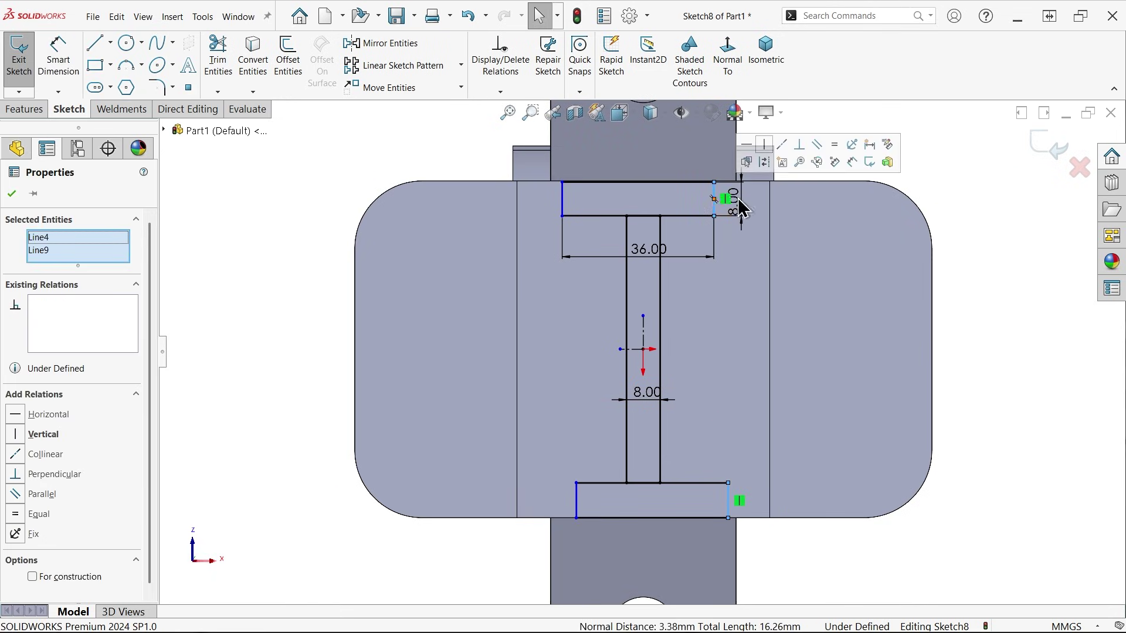
click(782, 144)
click(270, 271)
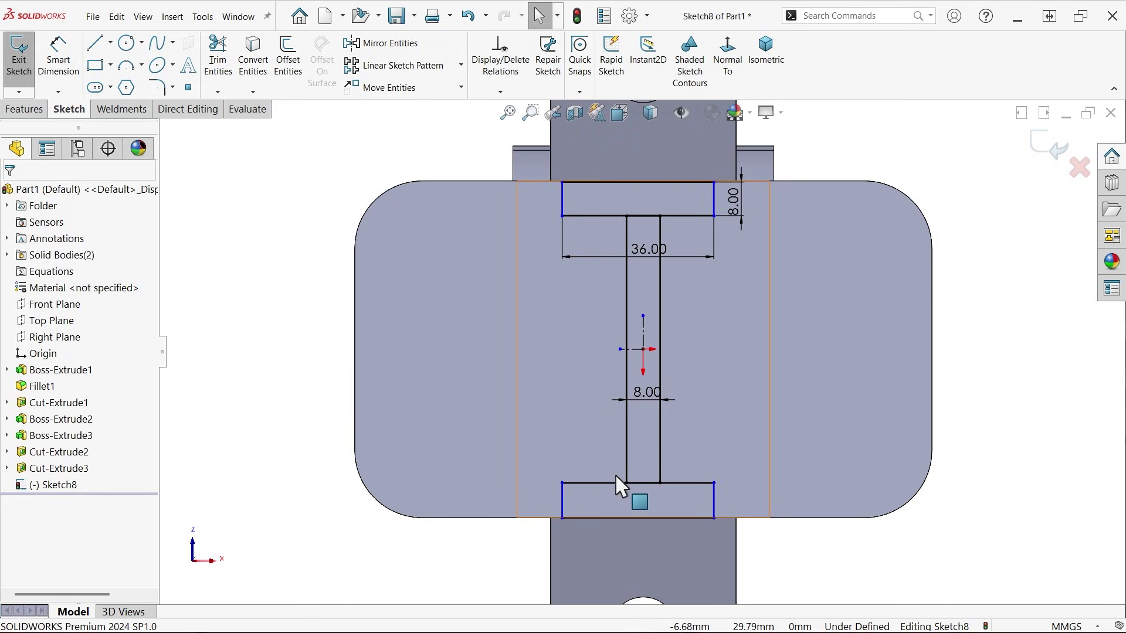
Step: Make the two short sides of the lower flange rectangle symmetric about the vertical centerline through the origin
scroll(623, 466, down, 4)
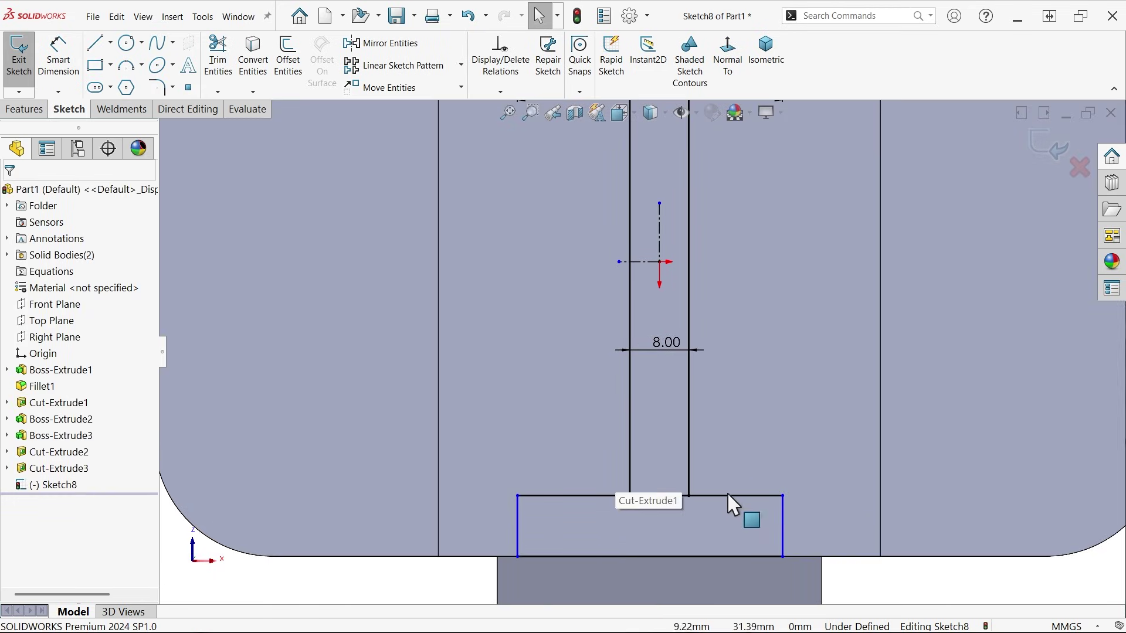
click(660, 233)
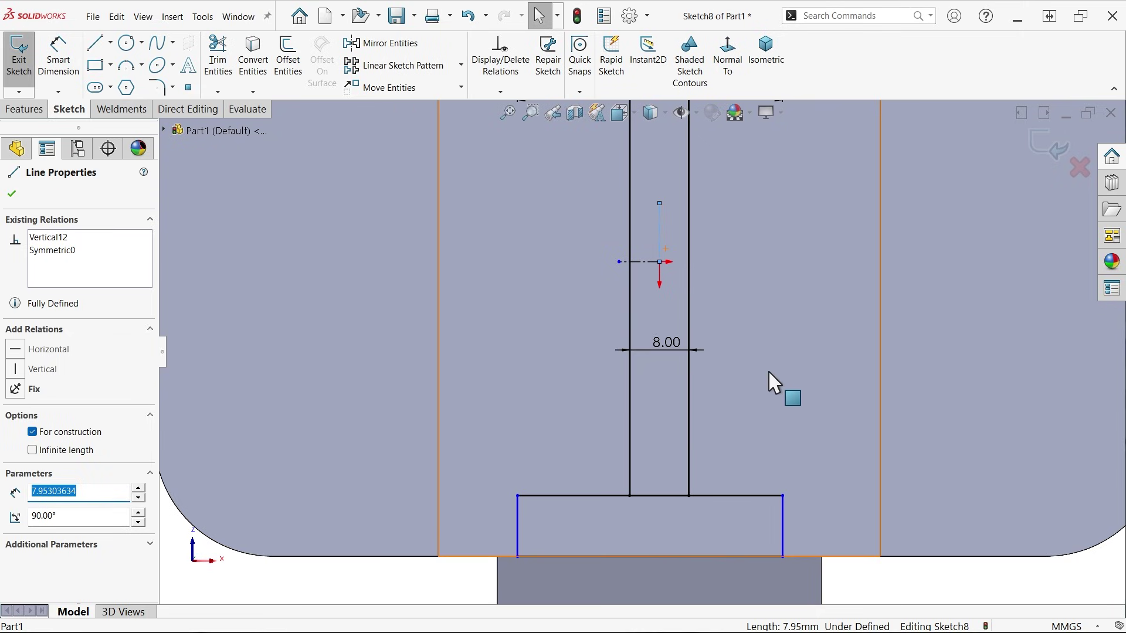
click(783, 530)
ctrl+click(783, 530)
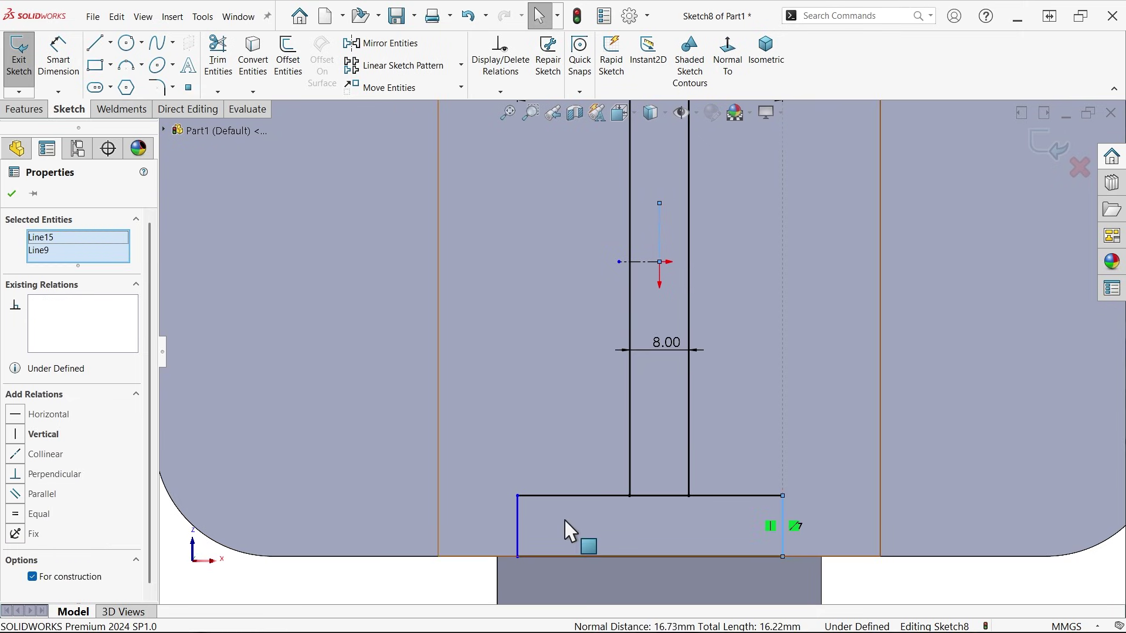
ctrl+click(520, 532)
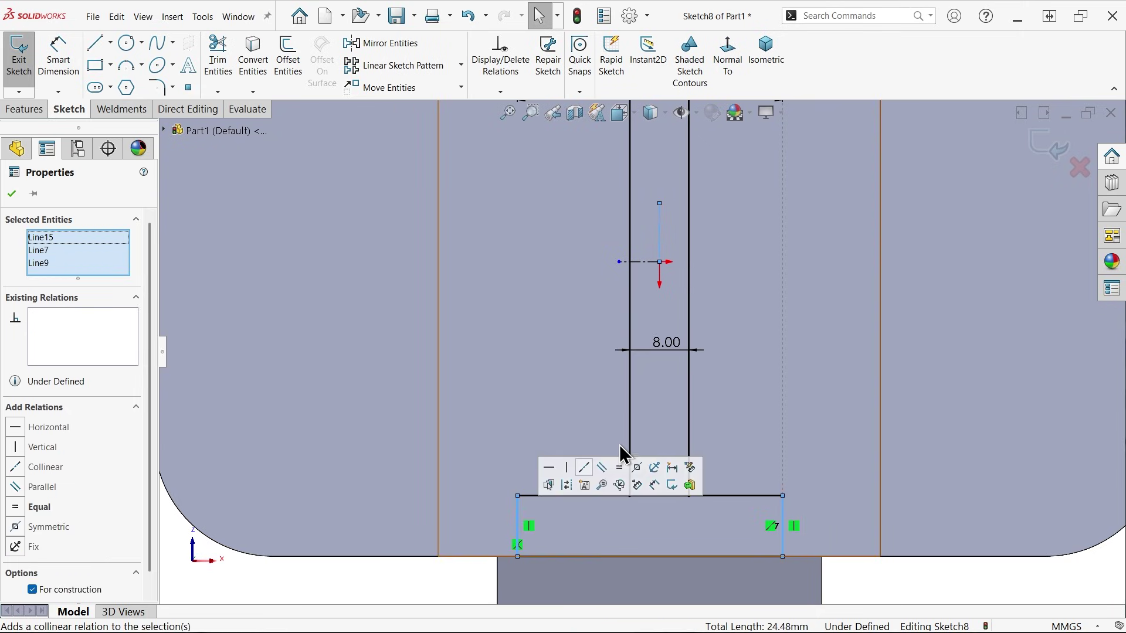
click(637, 469)
scroll(641, 478, up, 2)
click(287, 339)
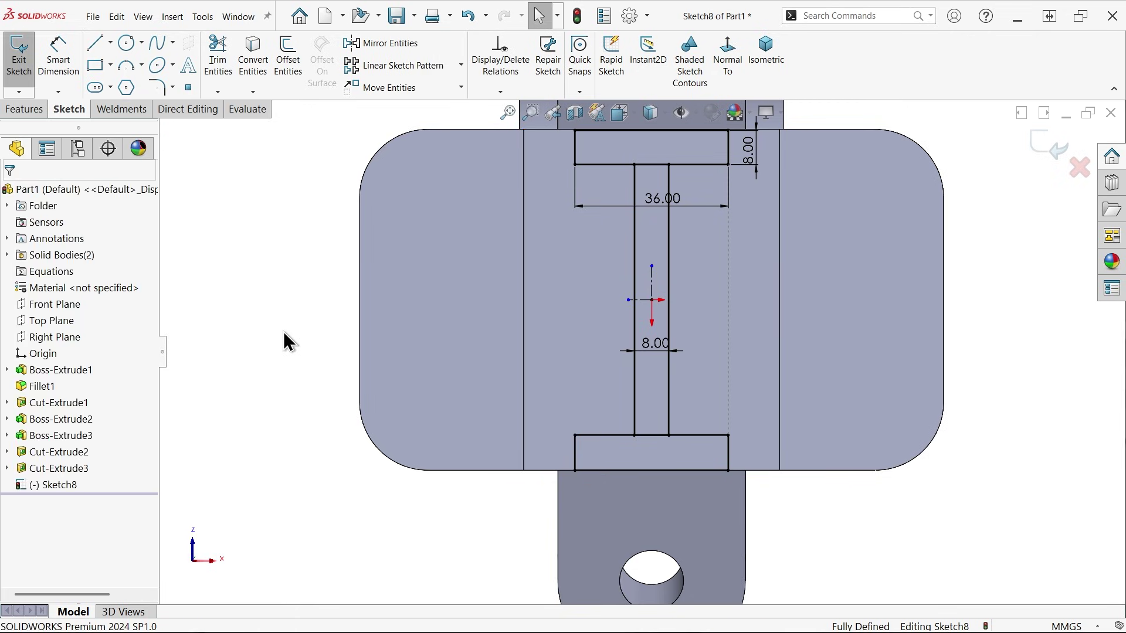
Step: Start a boss extrusion of the I-shaped sketch, selecting both flange regions and the web region as contours
scroll(621, 272, up, 1)
scroll(621, 258, down, 2)
scroll(642, 233, up, 2)
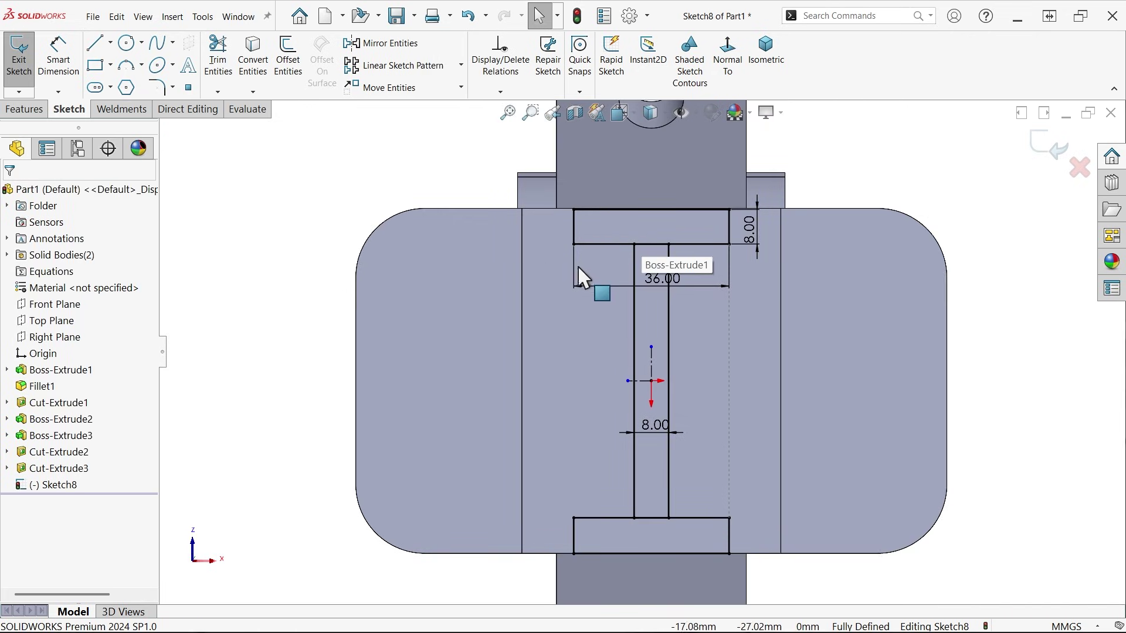
click(36, 114)
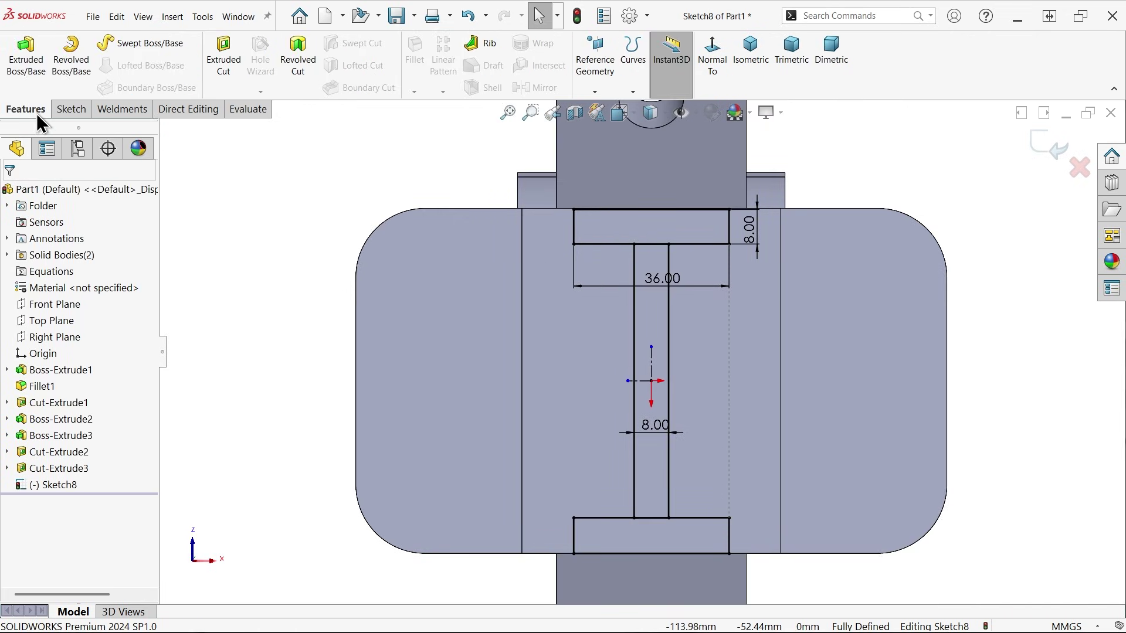
click(36, 75)
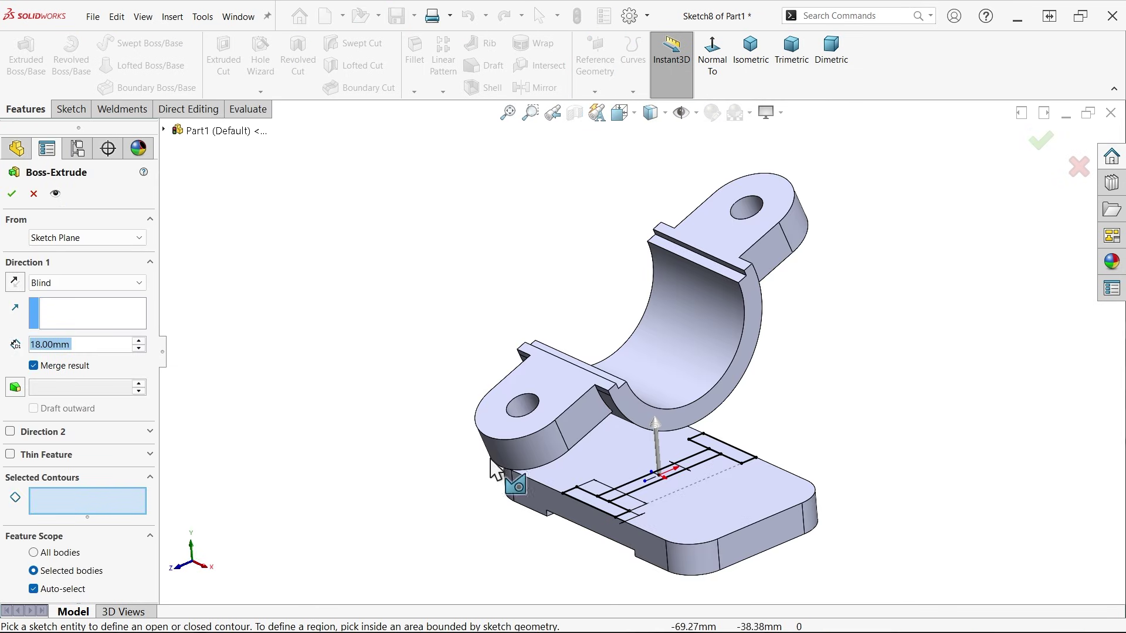
scroll(709, 515, down, 3)
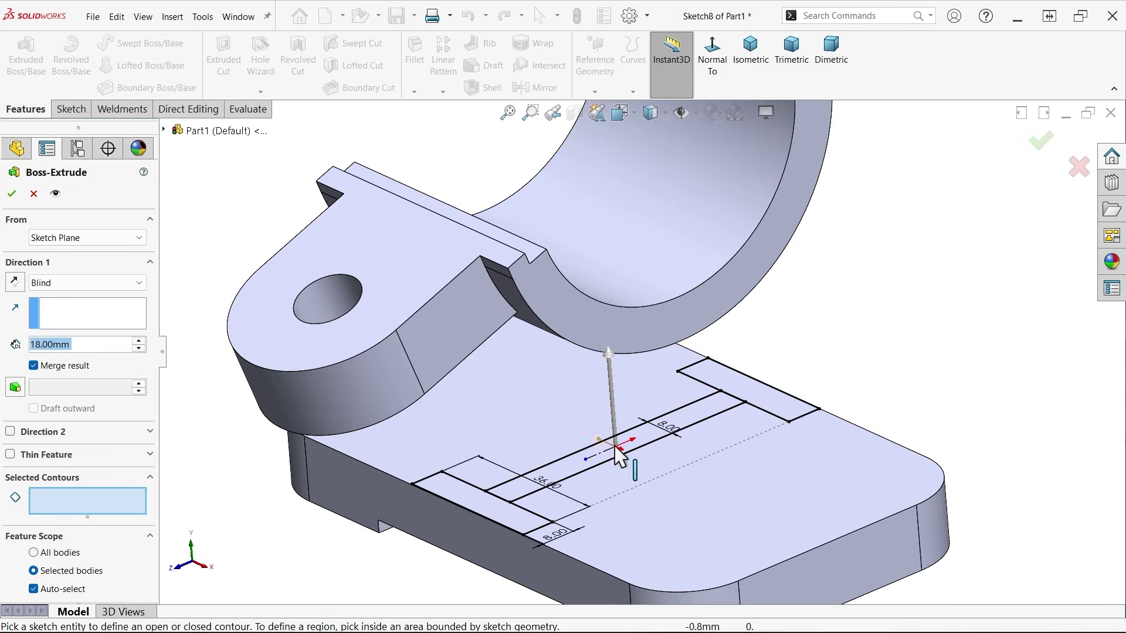
scroll(674, 457, down, 2)
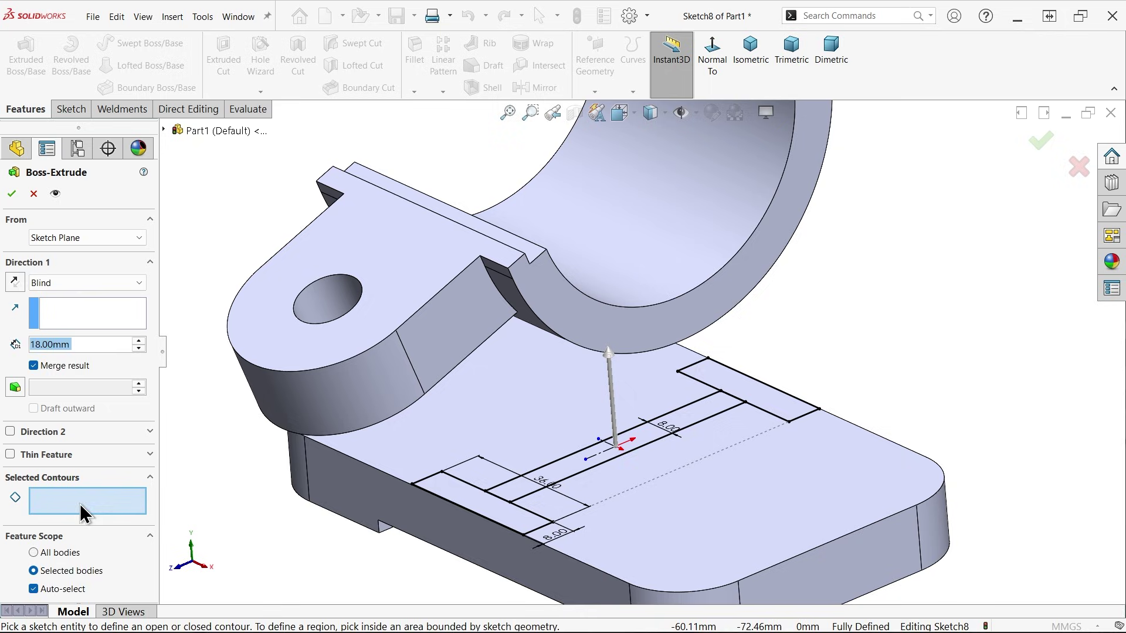
click(469, 505)
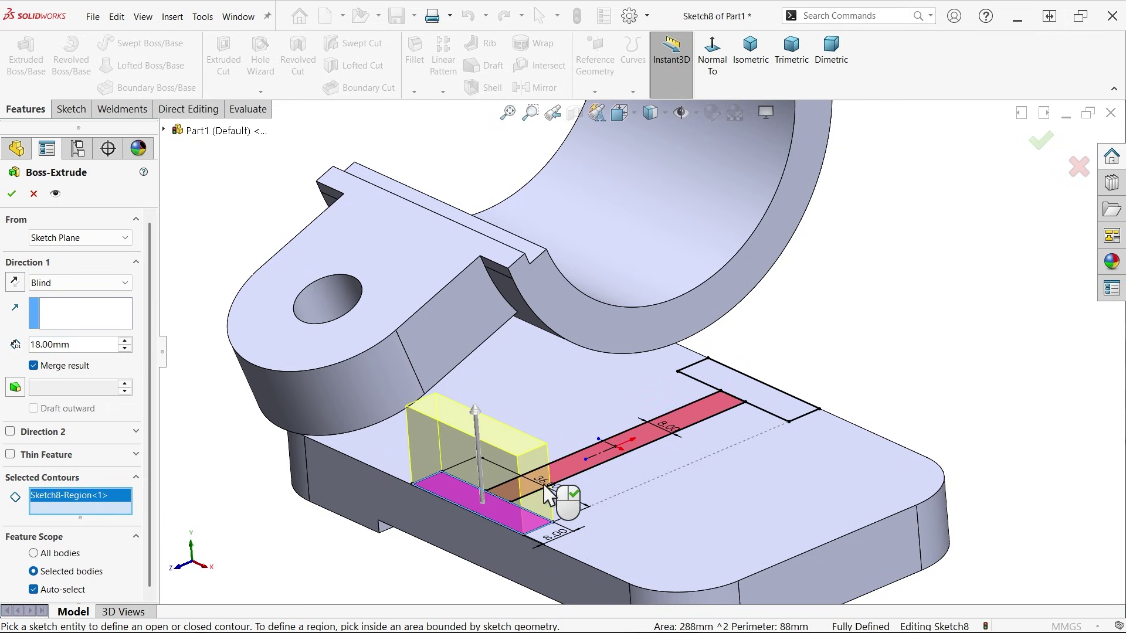
click(567, 469)
click(774, 410)
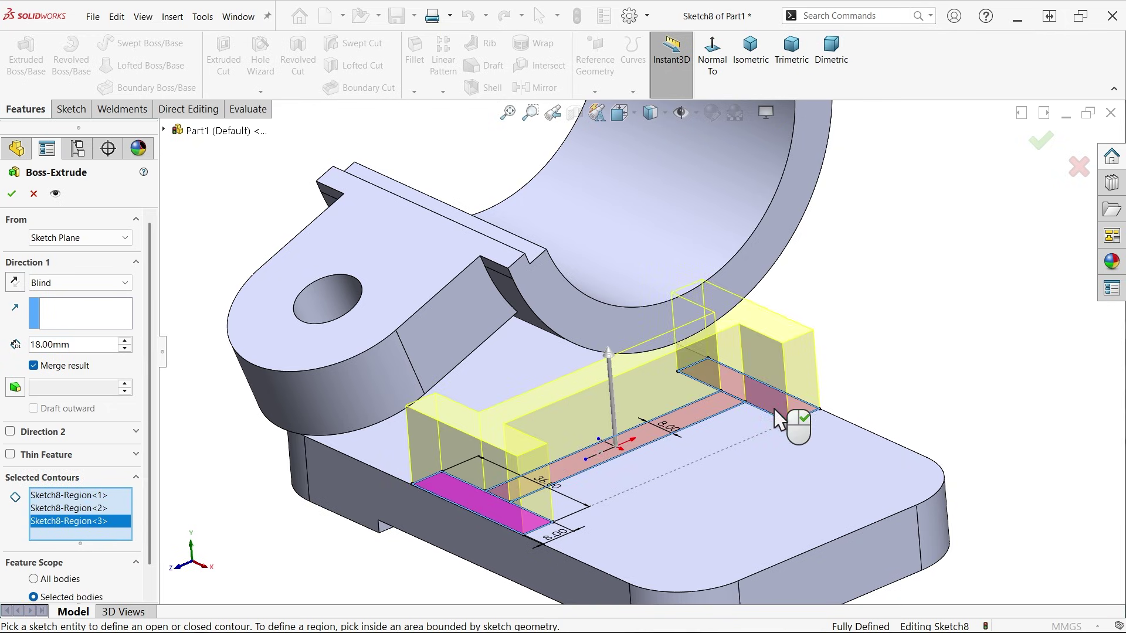
Step: Extrude the selected regions with the Up To Body end condition, ending at the half-ring clamp body, with the result merged
scroll(748, 448, up, 2)
click(78, 281)
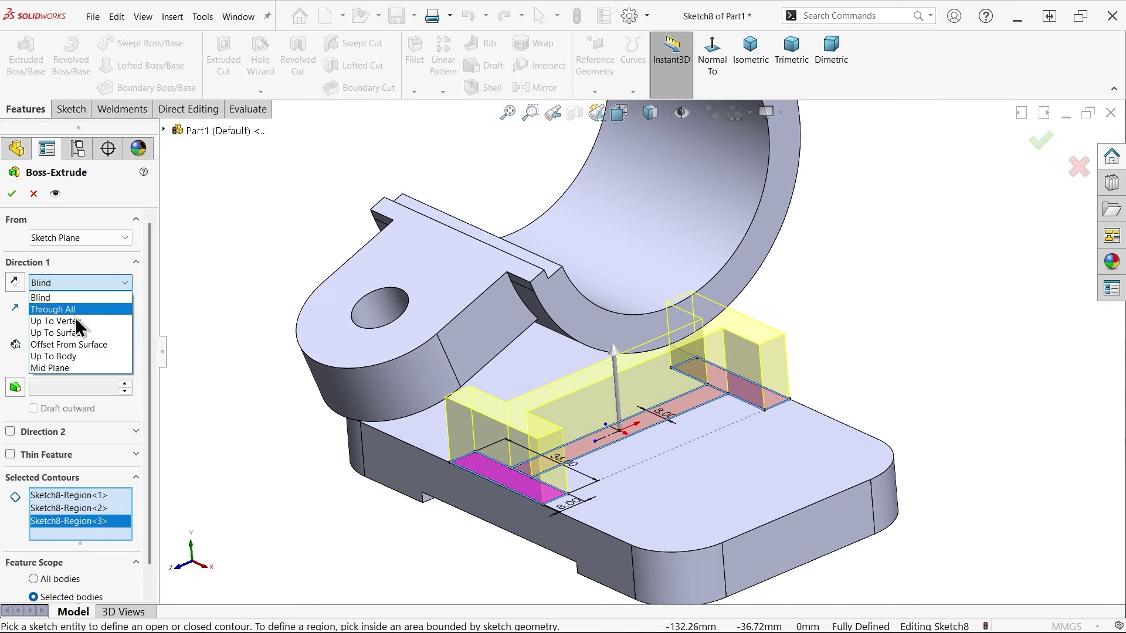
click(72, 359)
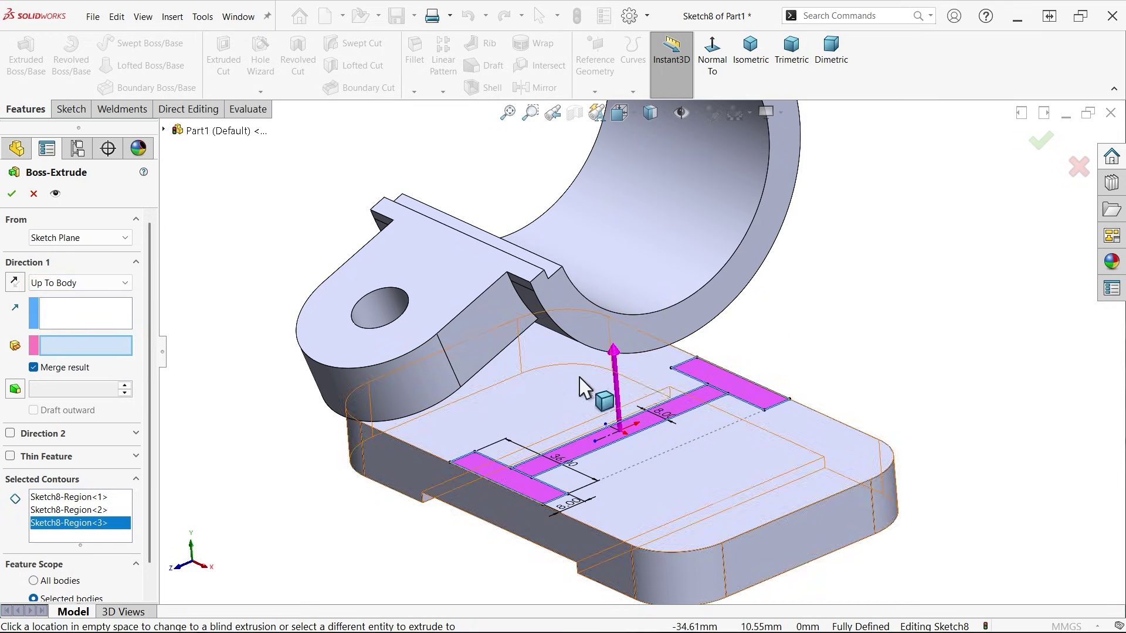
click(724, 302)
middle_drag(809, 329, 769, 343)
scroll(769, 342, down, 2)
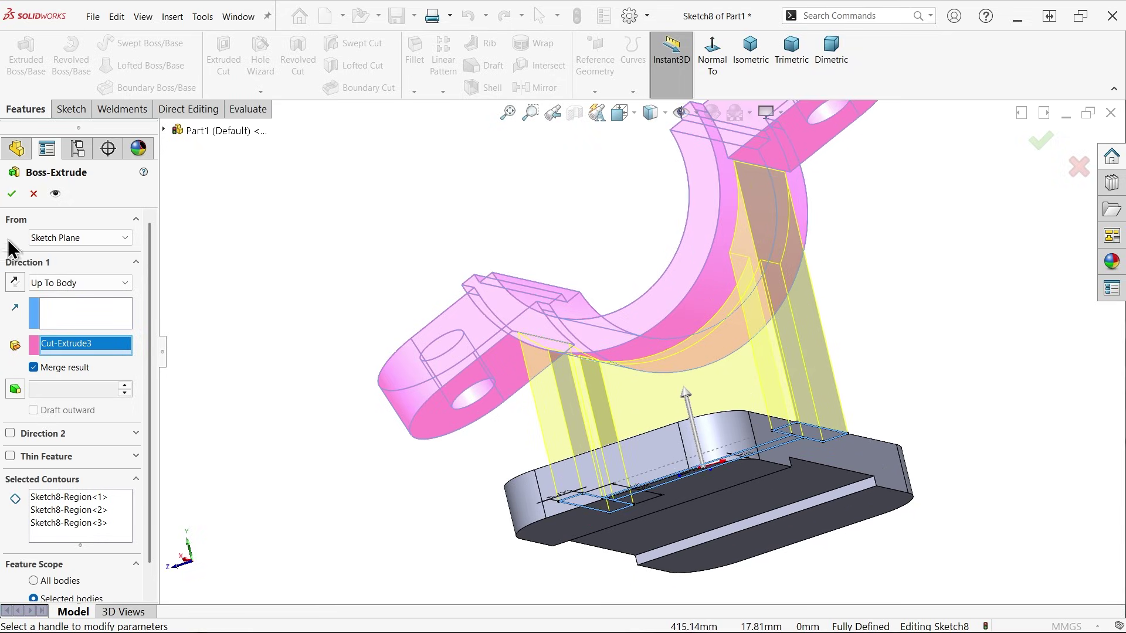
click(15, 201)
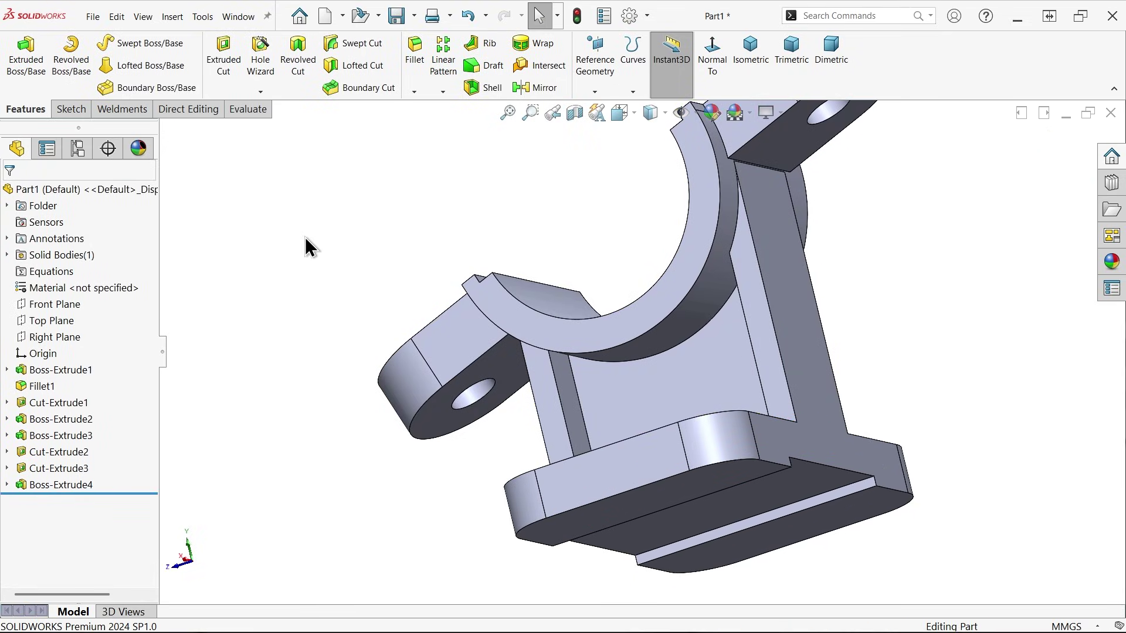
Step: Add a 10 mm face fillet between one lug's underside and the outer face of the adjoining support flange
scroll(742, 199, down, 6)
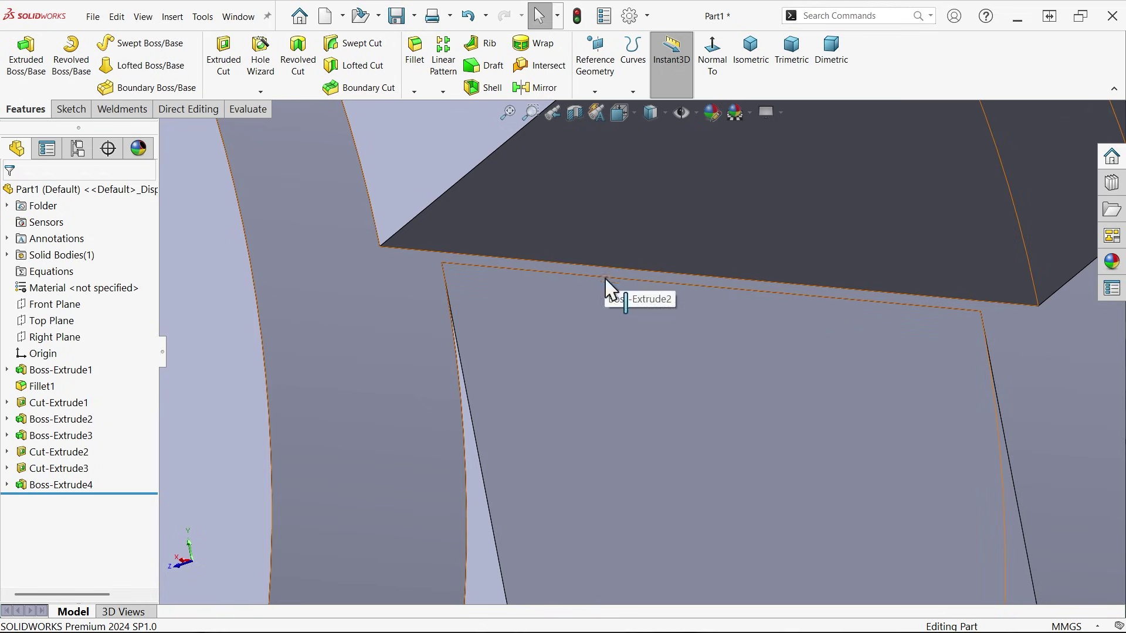
click(412, 62)
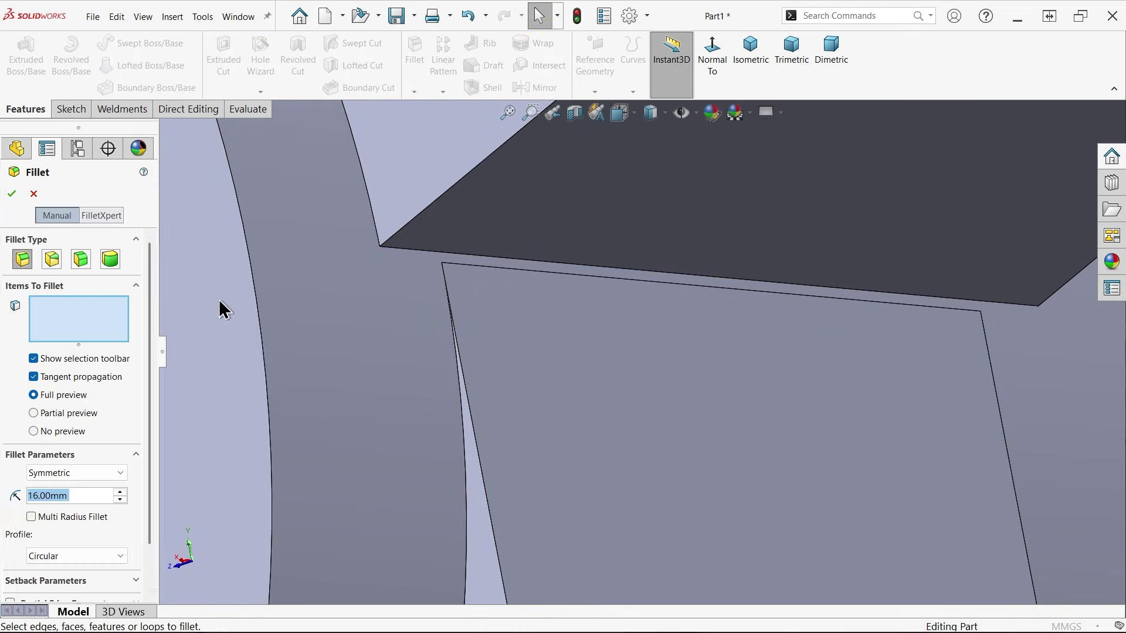
click(82, 260)
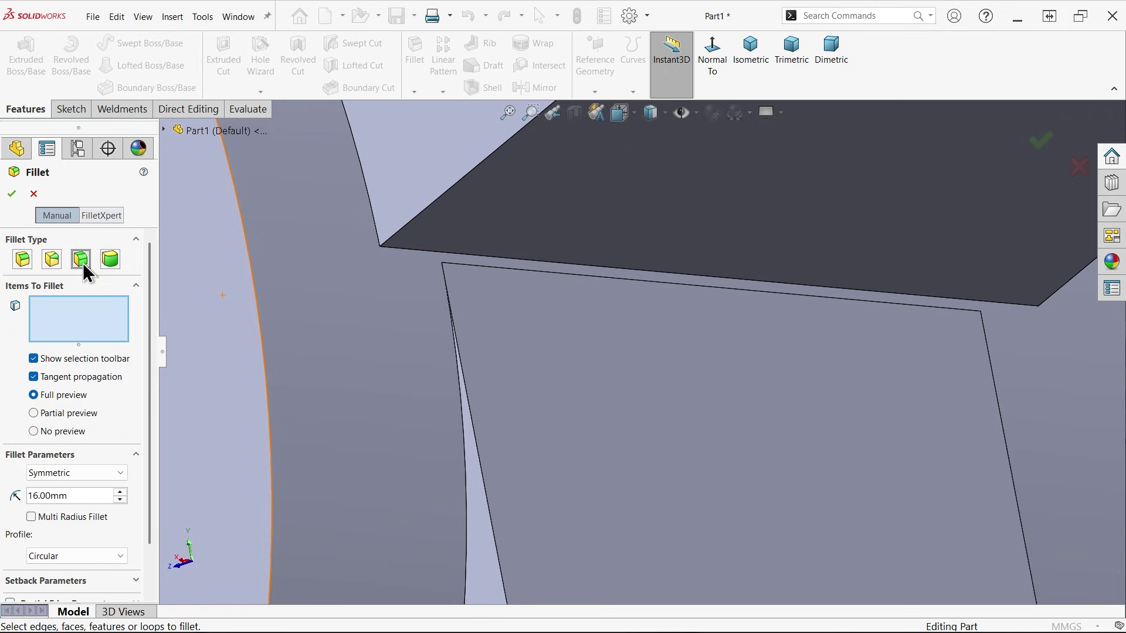
click(588, 219)
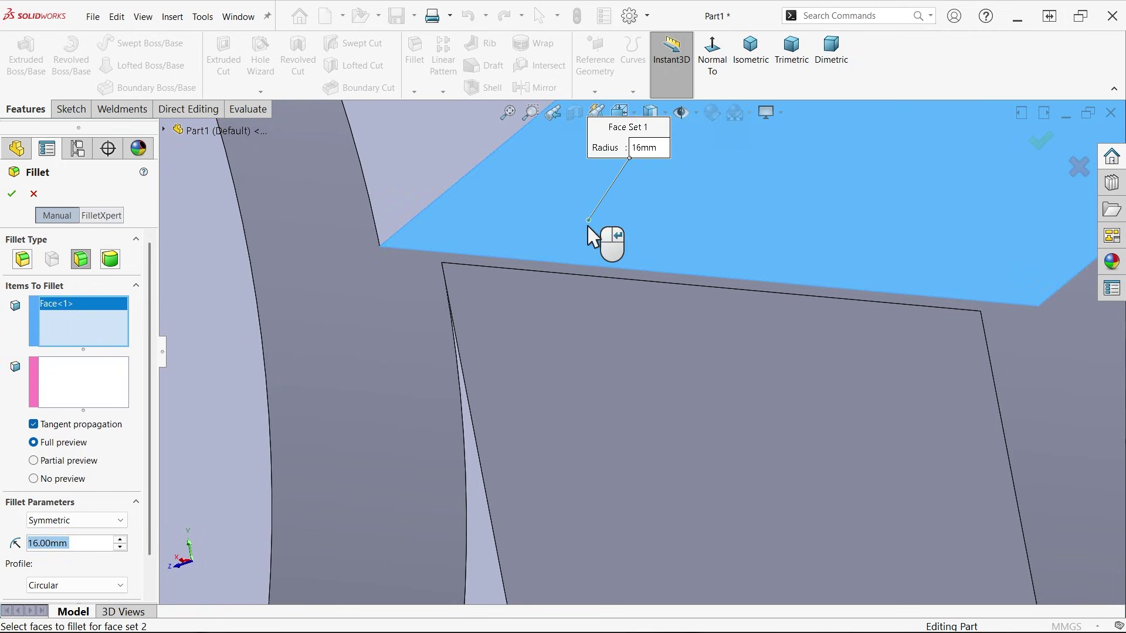
click(68, 382)
click(575, 375)
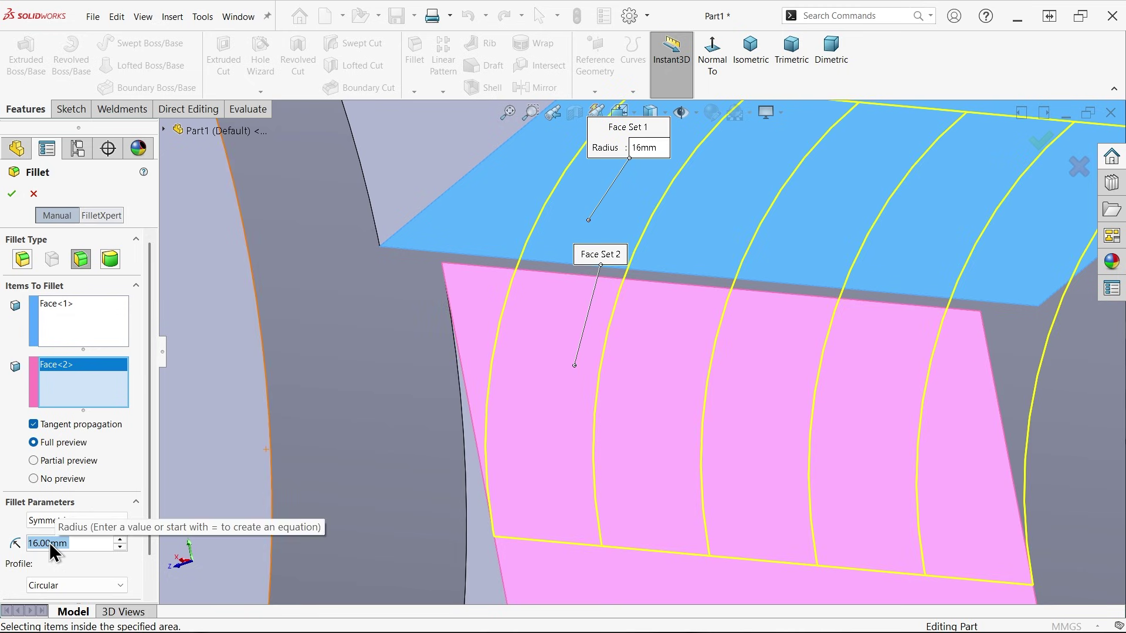
text(10)
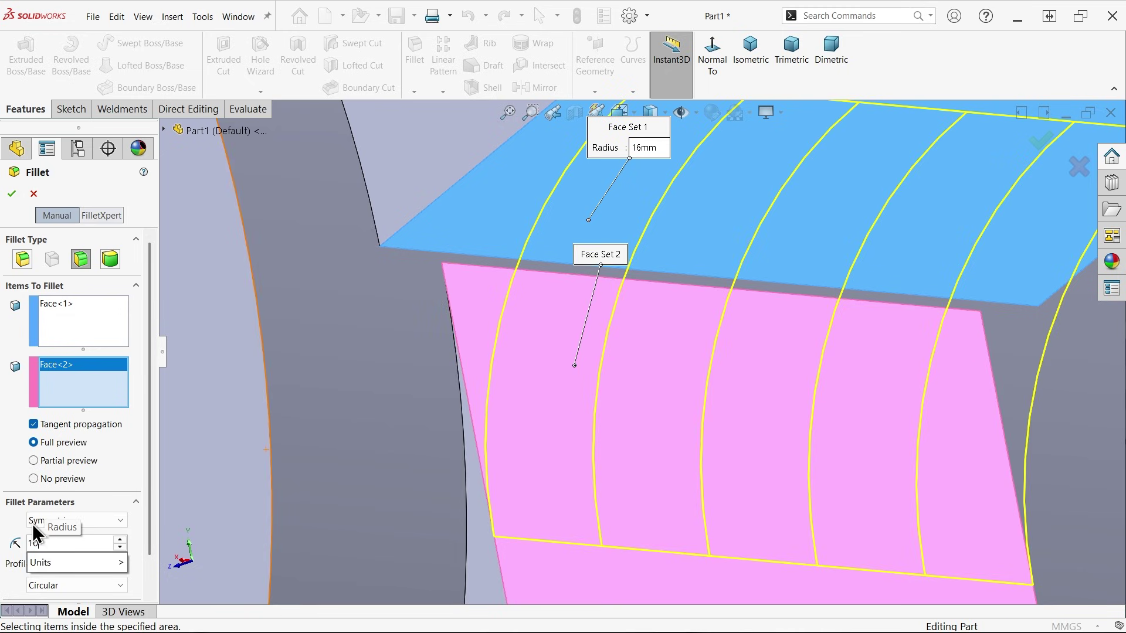
key(Return)
scroll(648, 402, up, 5)
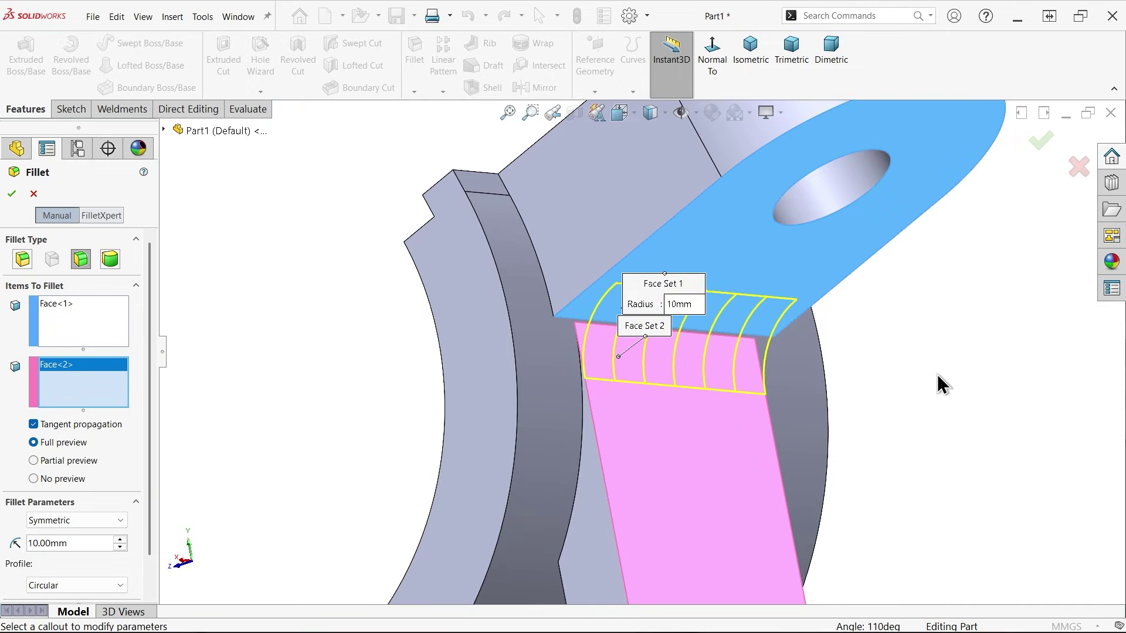
click(13, 196)
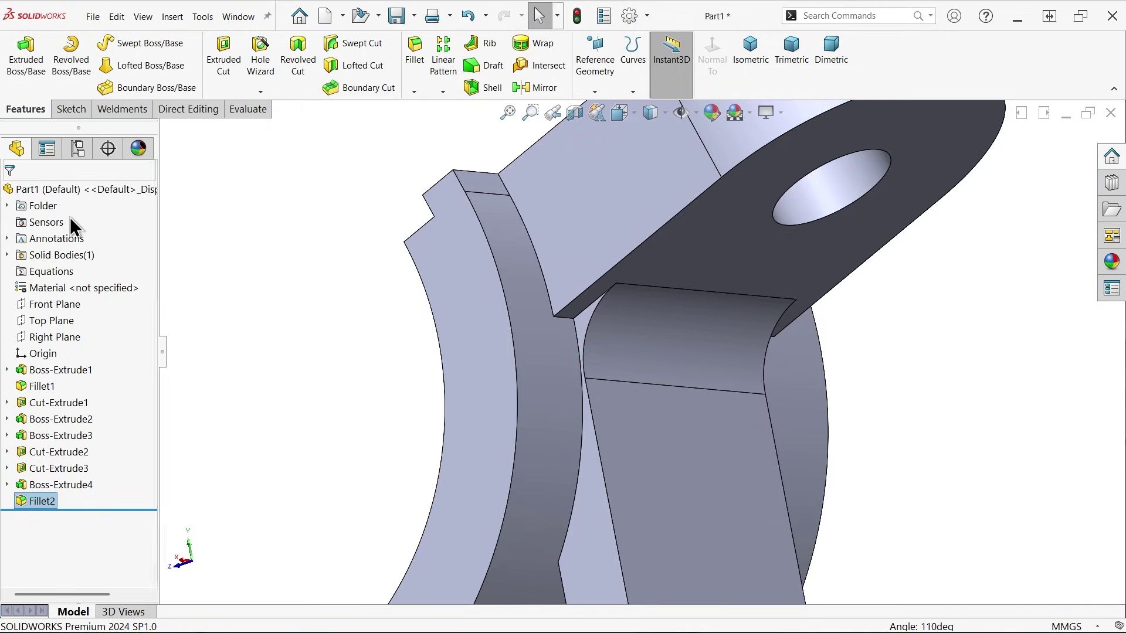
Step: Add a 6 mm face fillet between the other lug's underside and the outer face of its adjoining support flange
scroll(590, 334, down, 3)
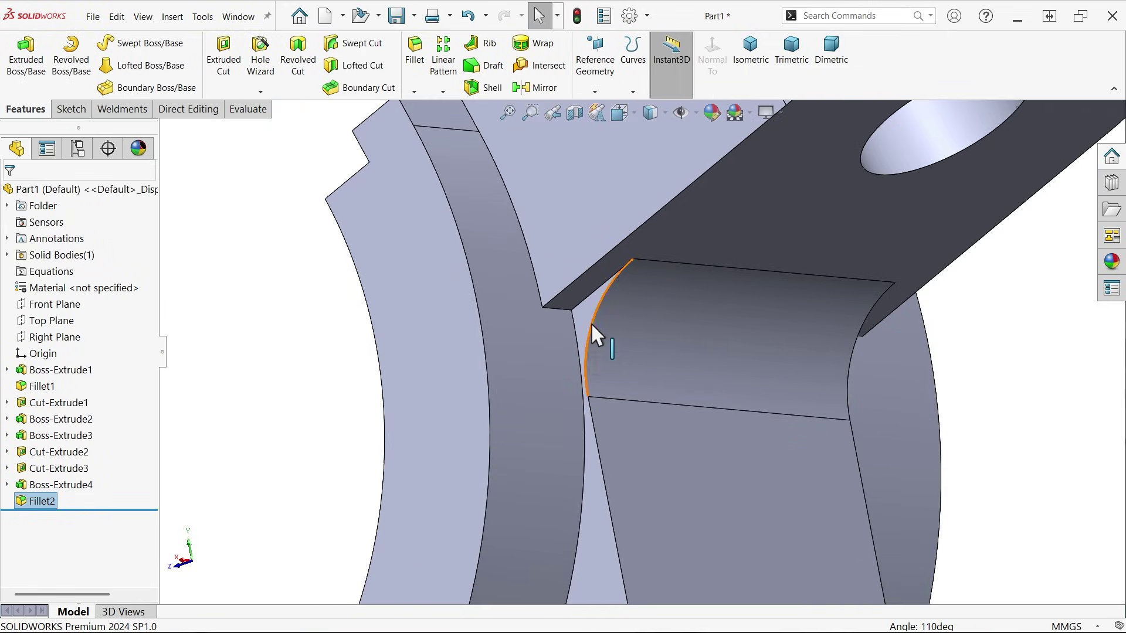
scroll(591, 322, up, 5)
click(549, 121)
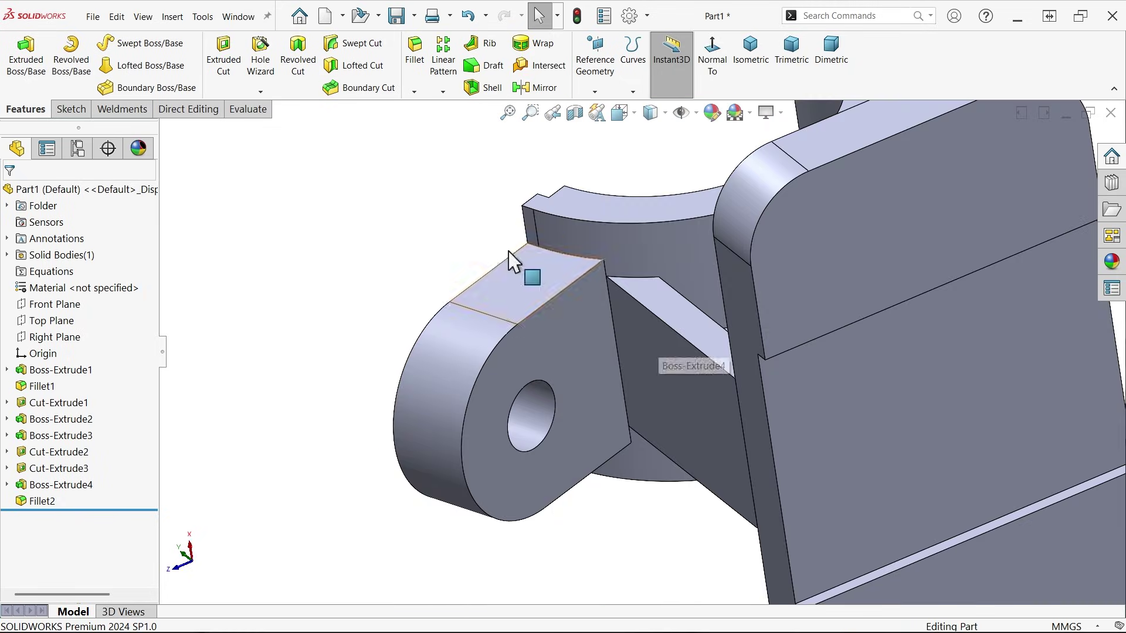
click(420, 79)
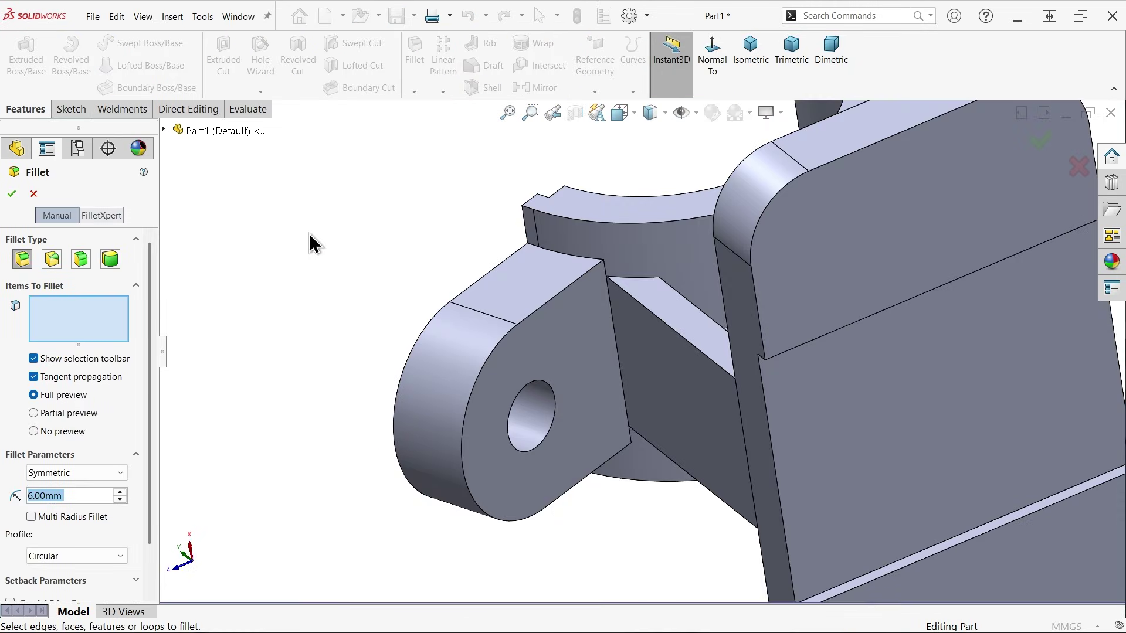
click(86, 259)
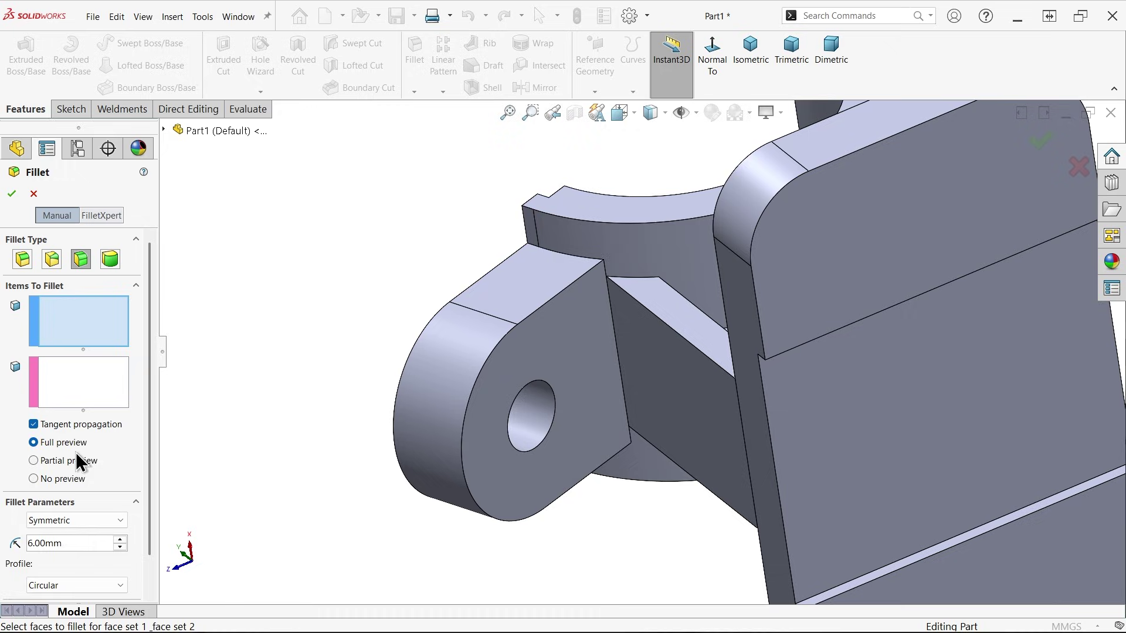
click(599, 334)
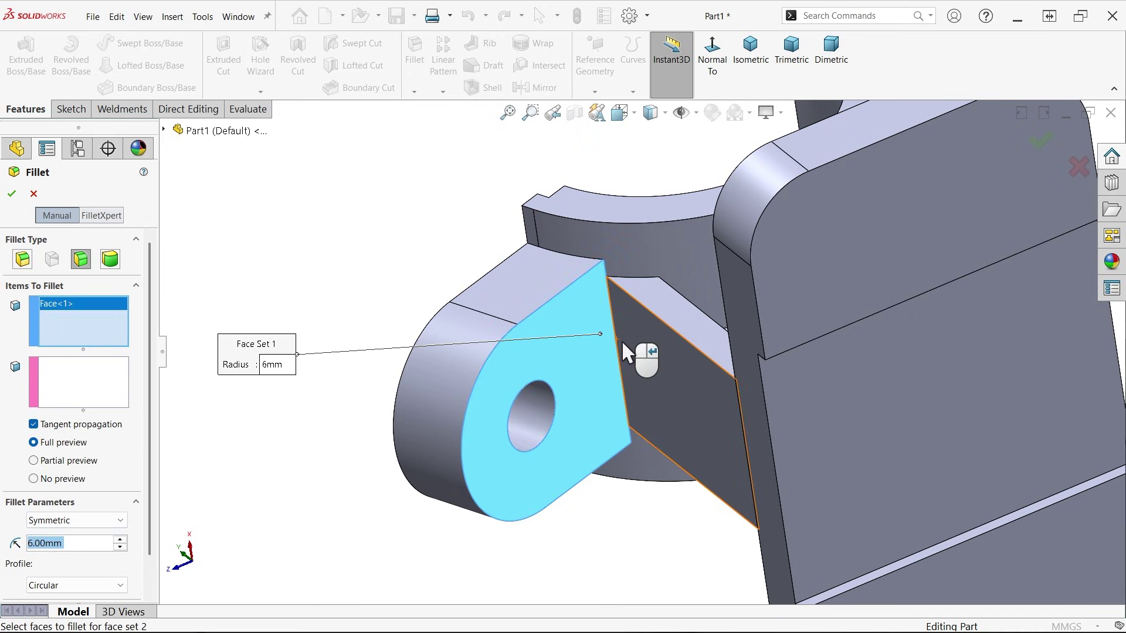
click(644, 347)
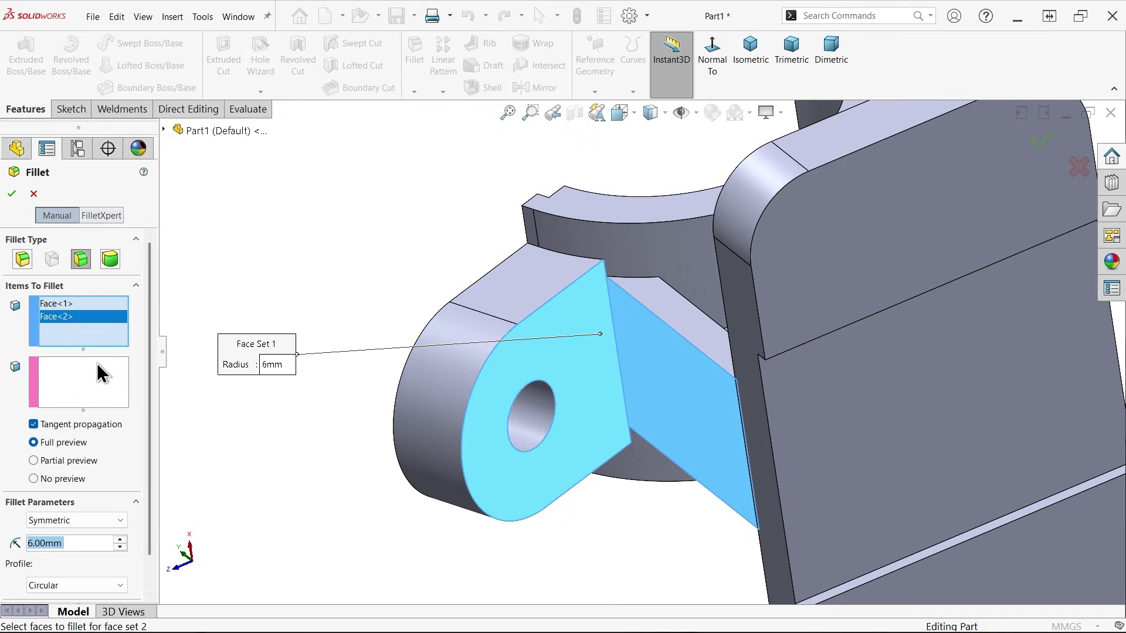
right_click(100, 322)
click(135, 345)
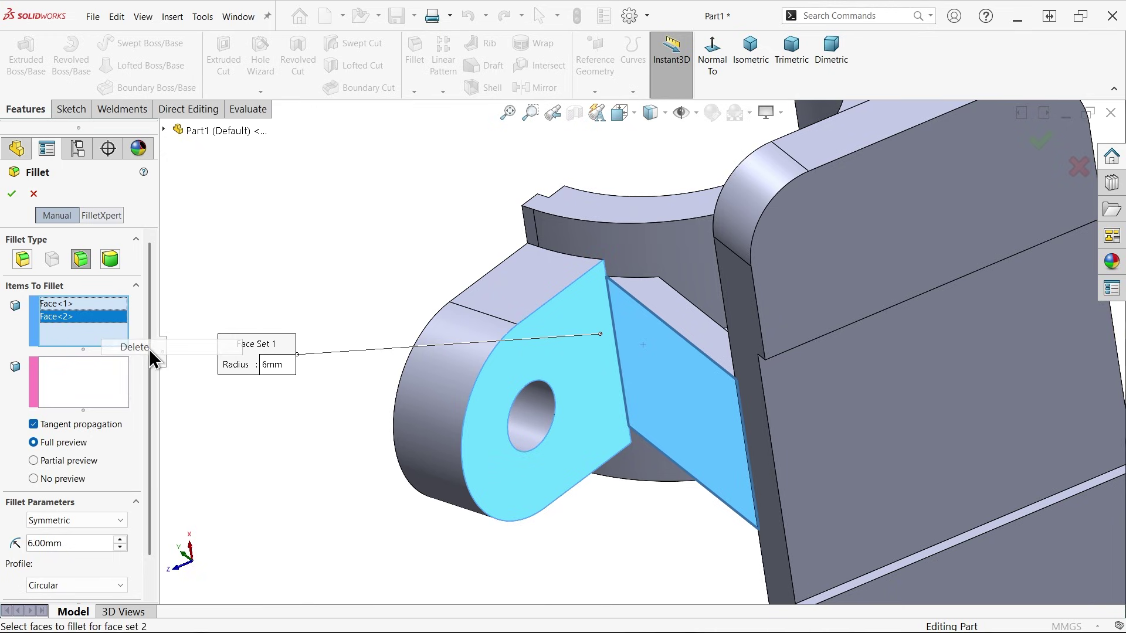
click(103, 386)
click(683, 383)
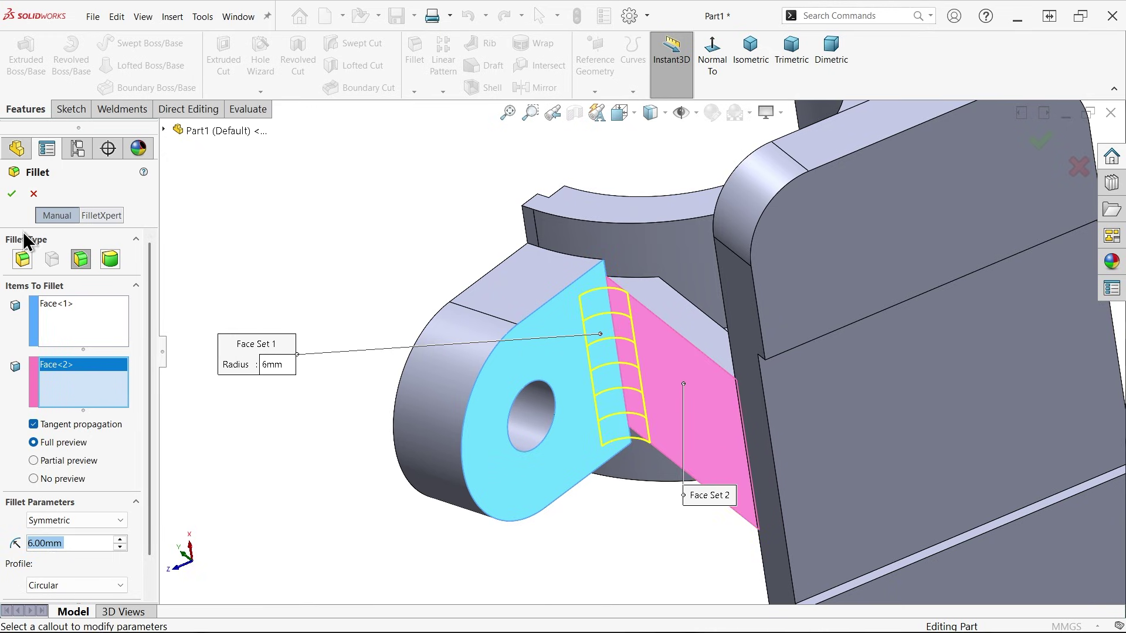
click(12, 194)
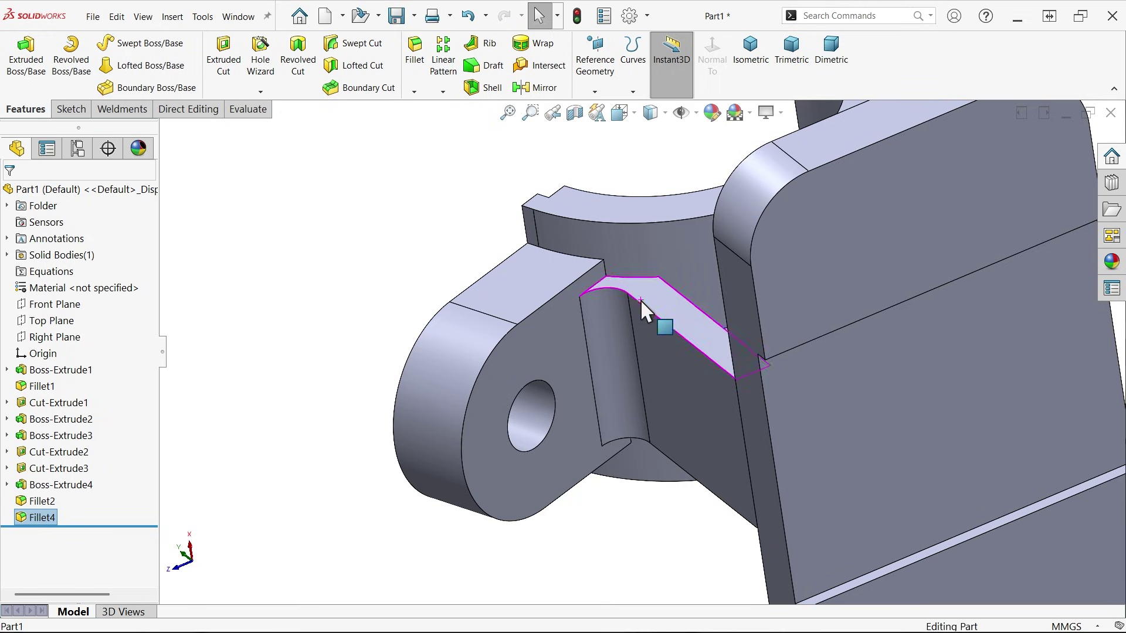
Step: Show the bracket in isometric view and apply a light gray color to the whole part
middle_drag(640, 300, 675, 296)
click(751, 62)
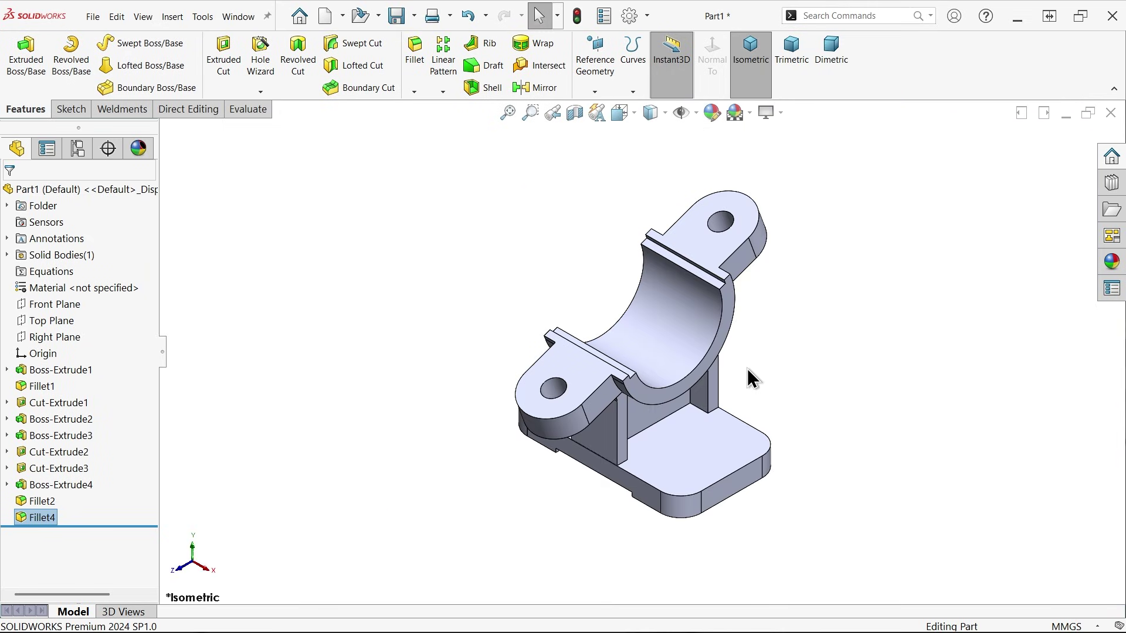
scroll(747, 369, down, 2)
click(532, 185)
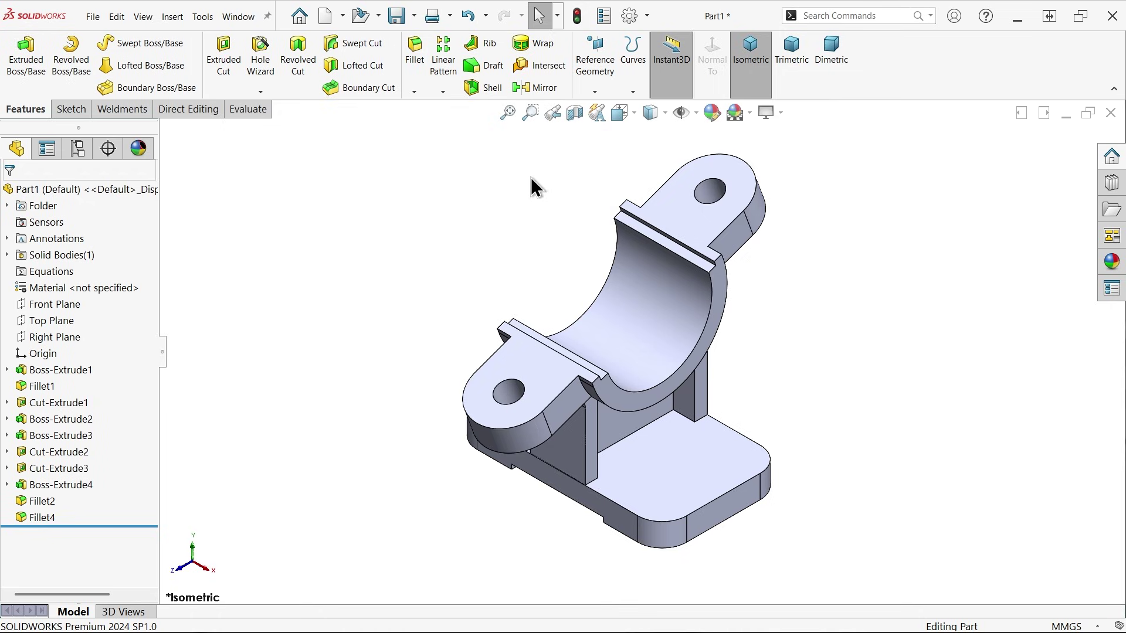
click(716, 117)
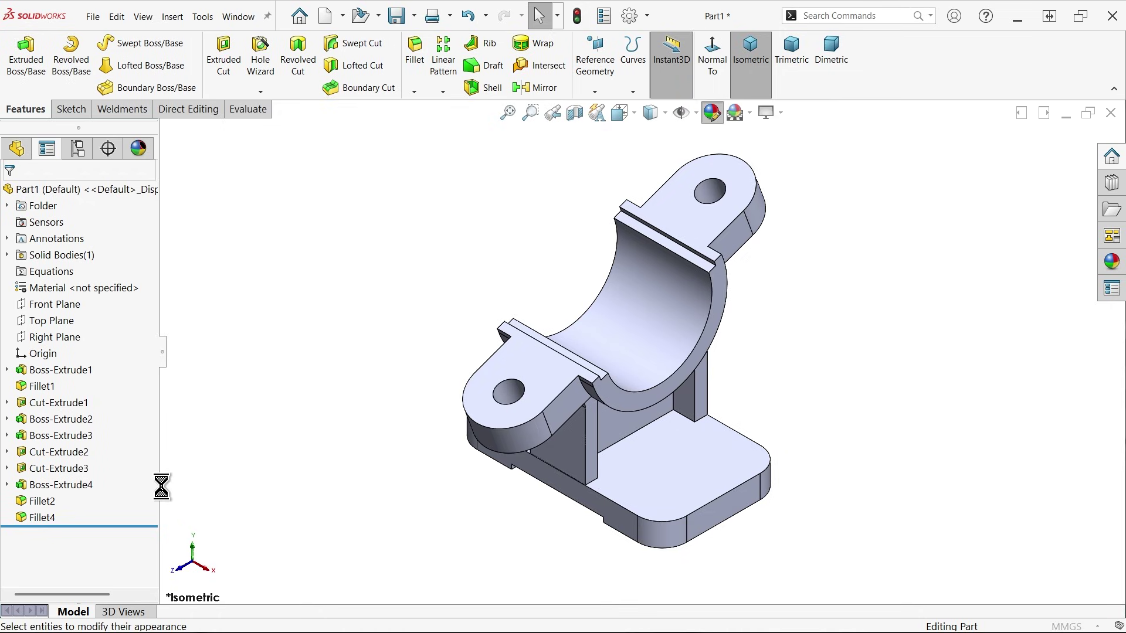
click(111, 513)
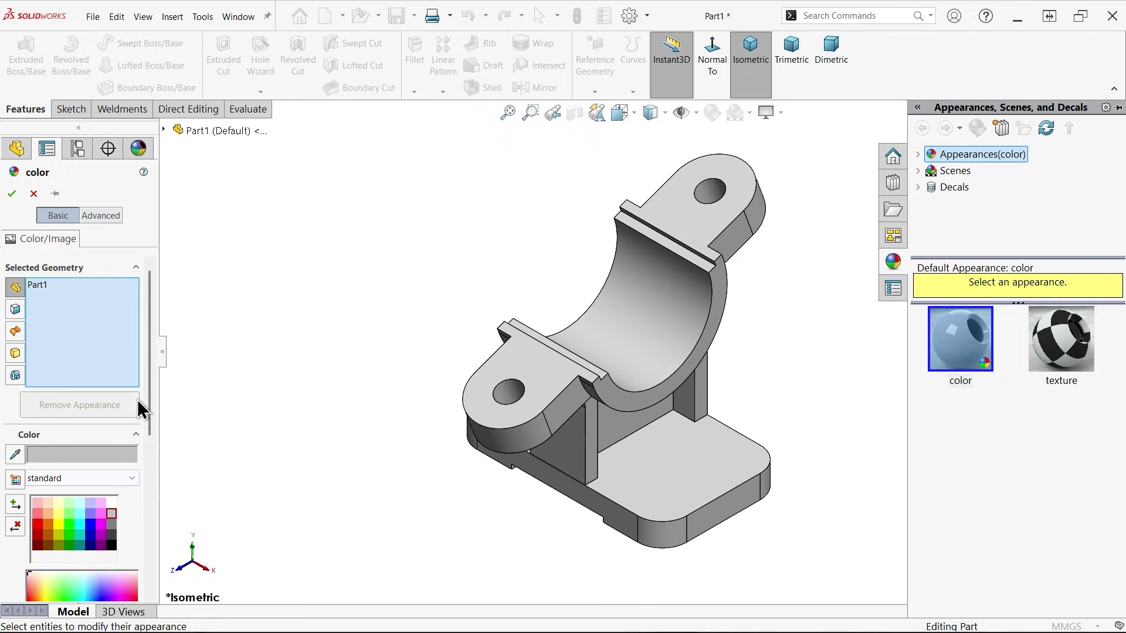
click(11, 193)
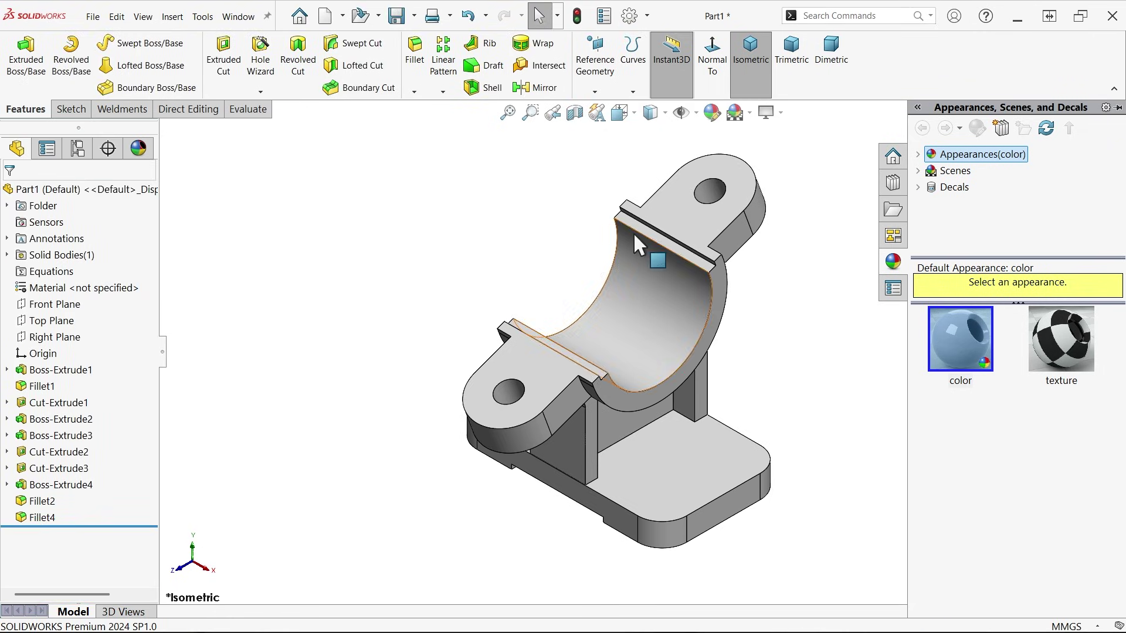
Step: Color the top face of the rear lug bright green
click(692, 221)
click(710, 113)
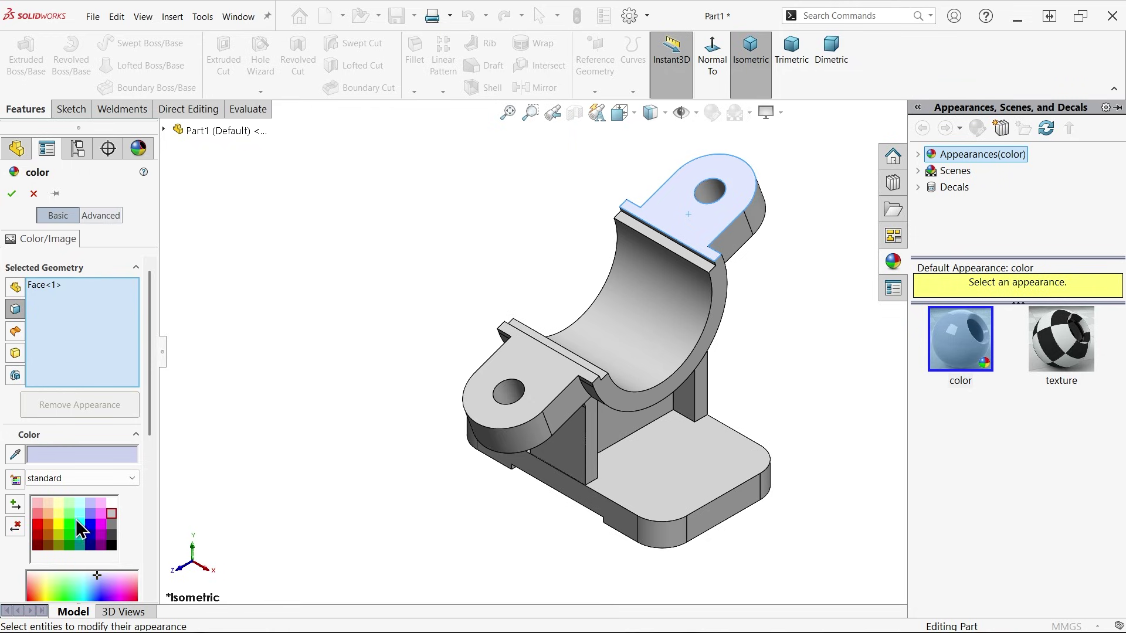
click(70, 523)
click(13, 195)
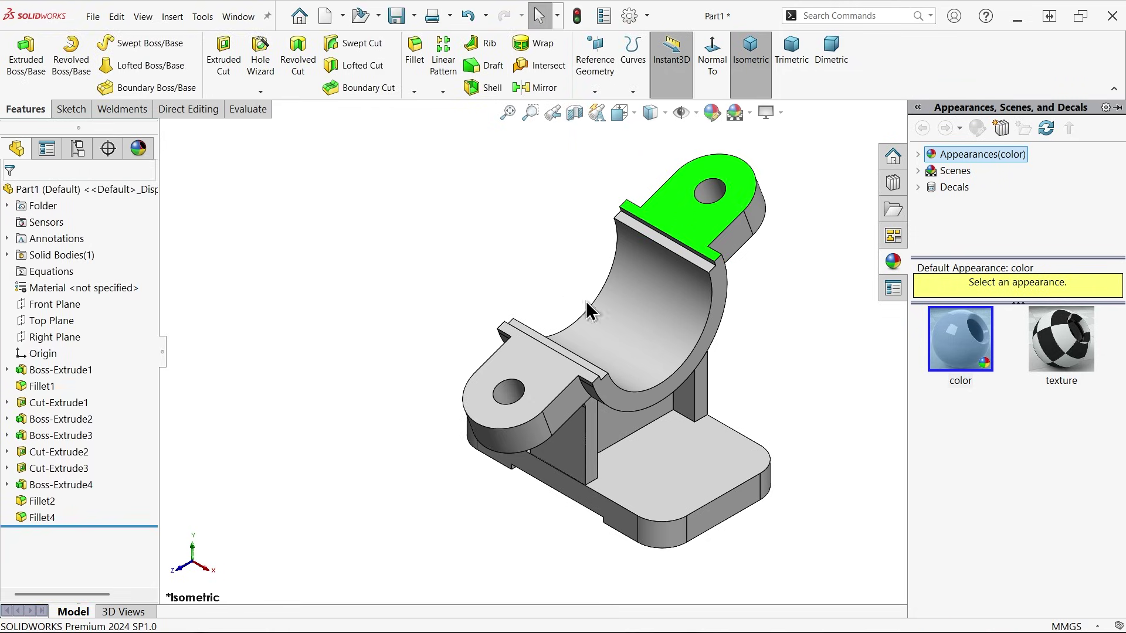
Step: Color the concave inner face of the half-ring clamp body yellow
click(679, 297)
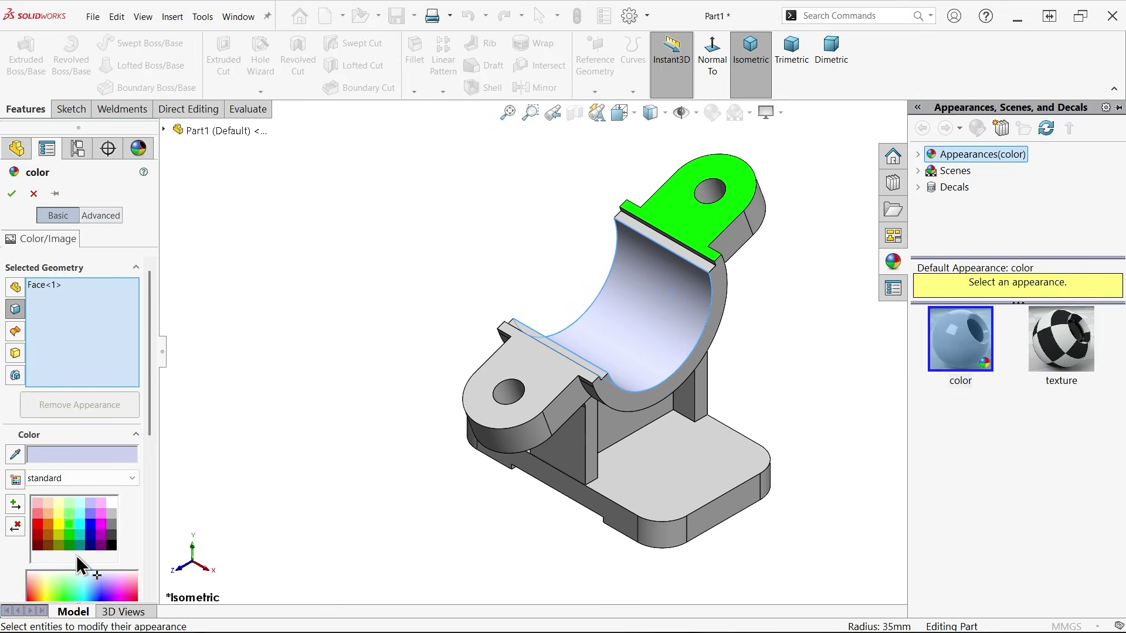
click(60, 523)
click(13, 196)
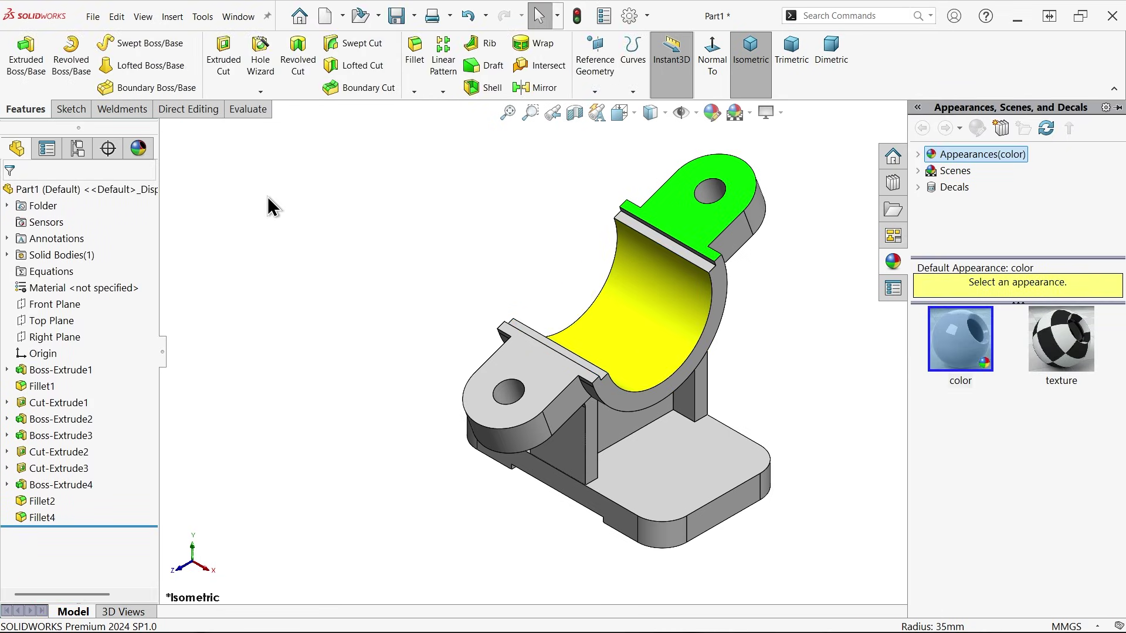
Step: Examine how the outer faces of the support flanges line up with the long edges of the base plate
click(247, 109)
scroll(653, 495, down, 5)
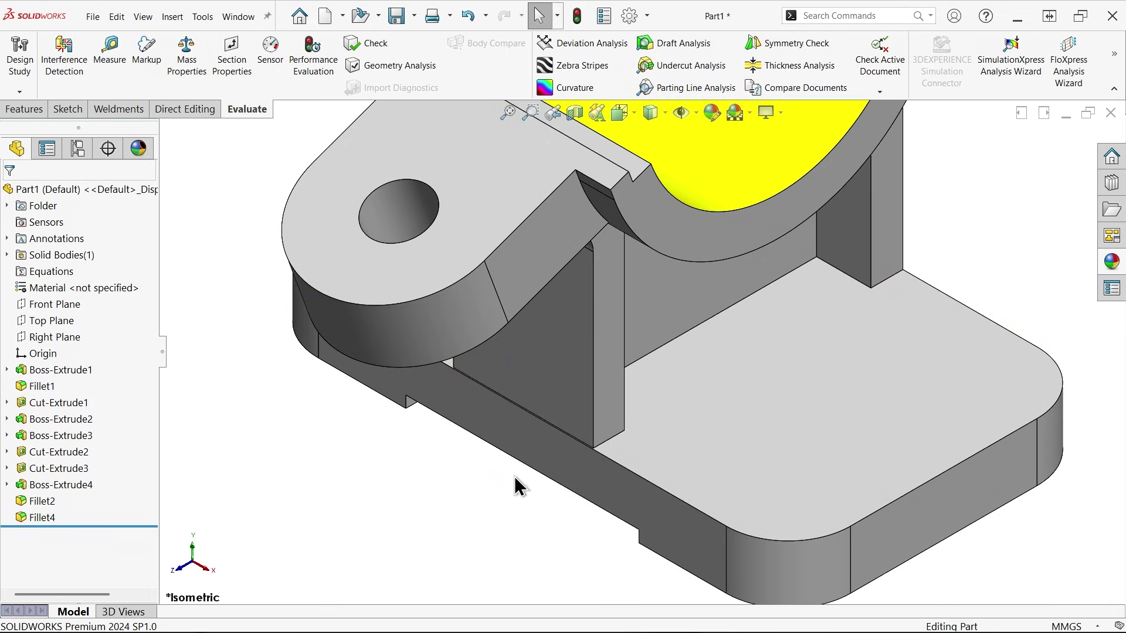
scroll(516, 487, down, 8)
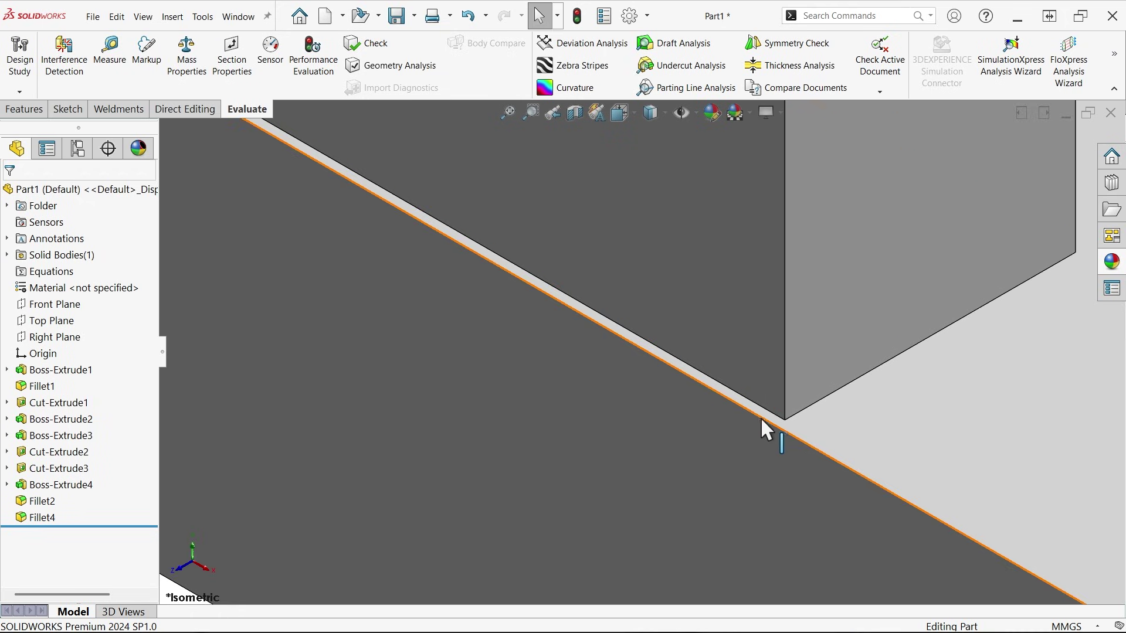
scroll(771, 431, up, 8)
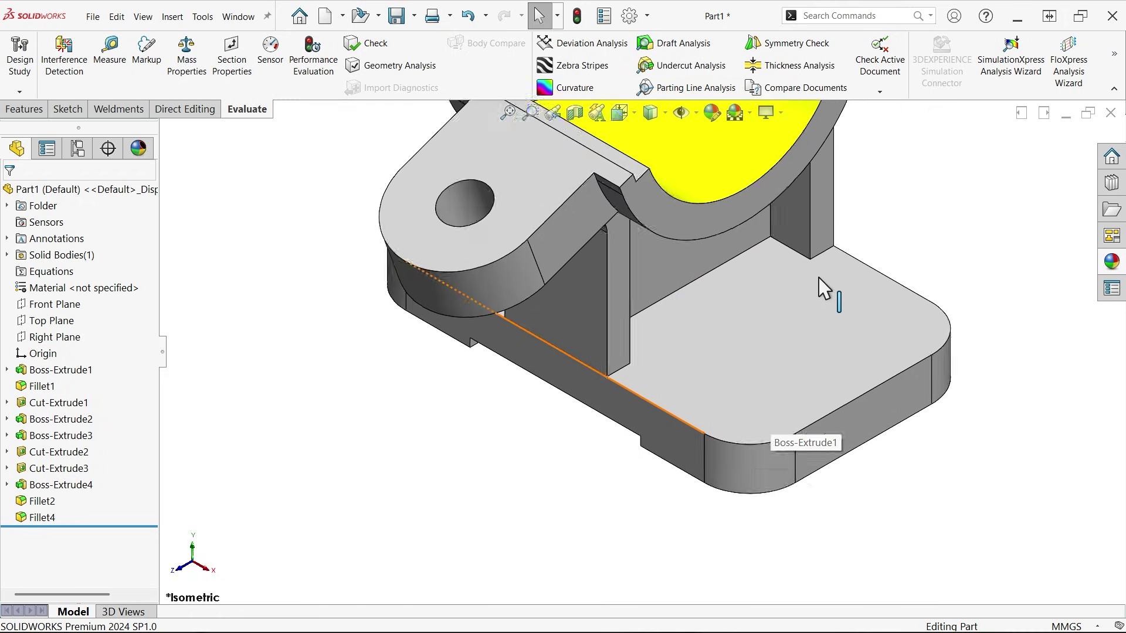
scroll(793, 226, down, 5)
scroll(728, 258, up, 3)
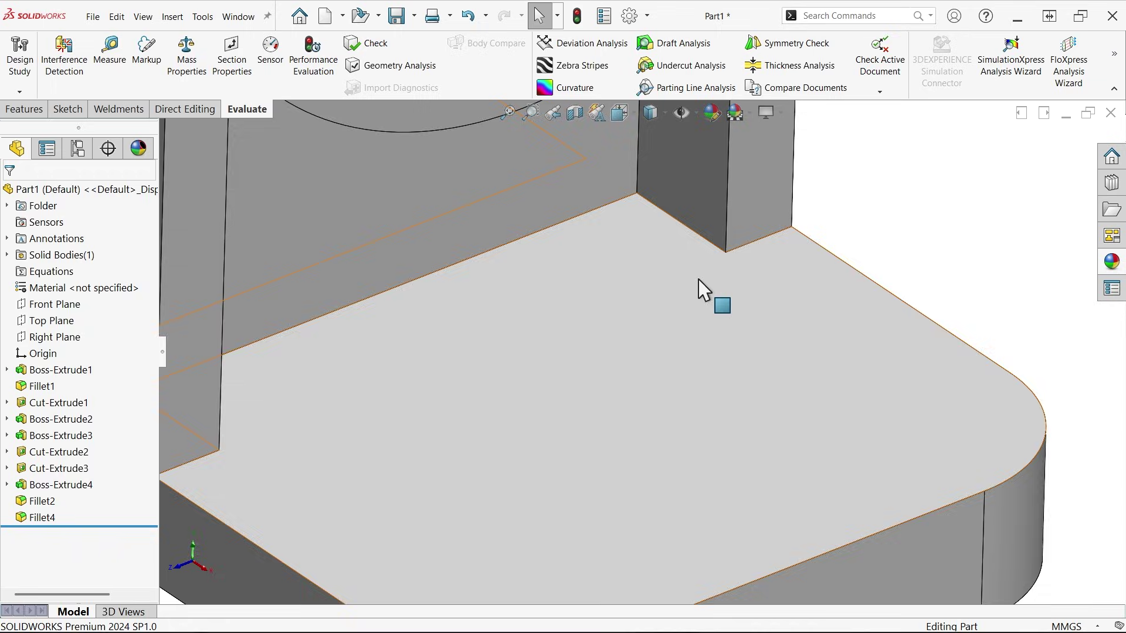
scroll(415, 395, up, 5)
scroll(495, 409, down, 8)
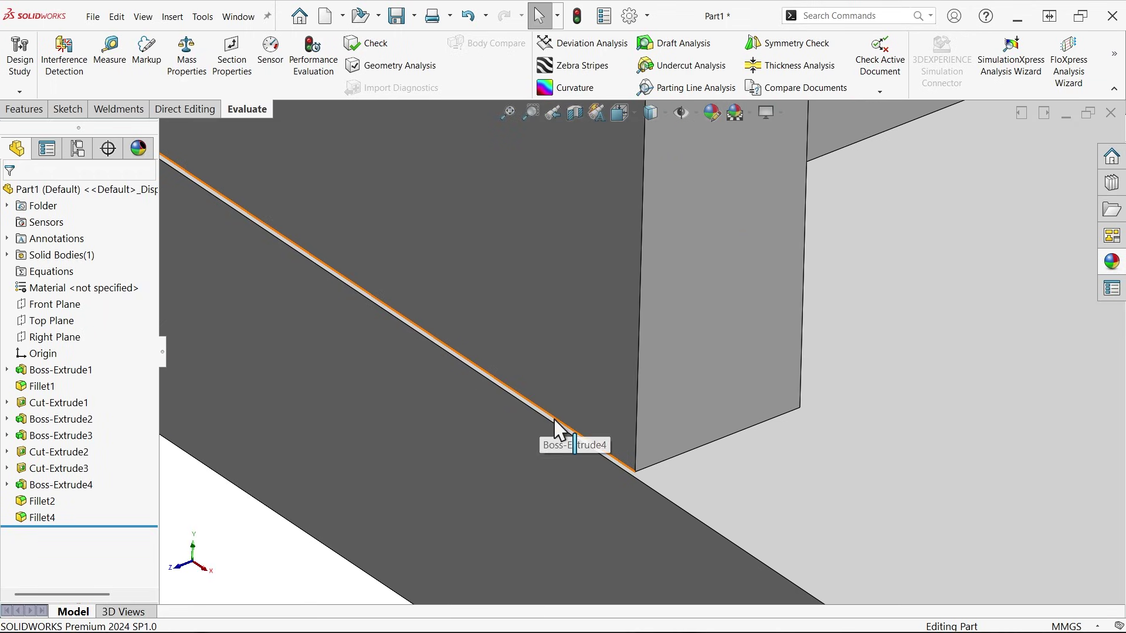
scroll(551, 417, up, 2)
scroll(528, 393, up, 5)
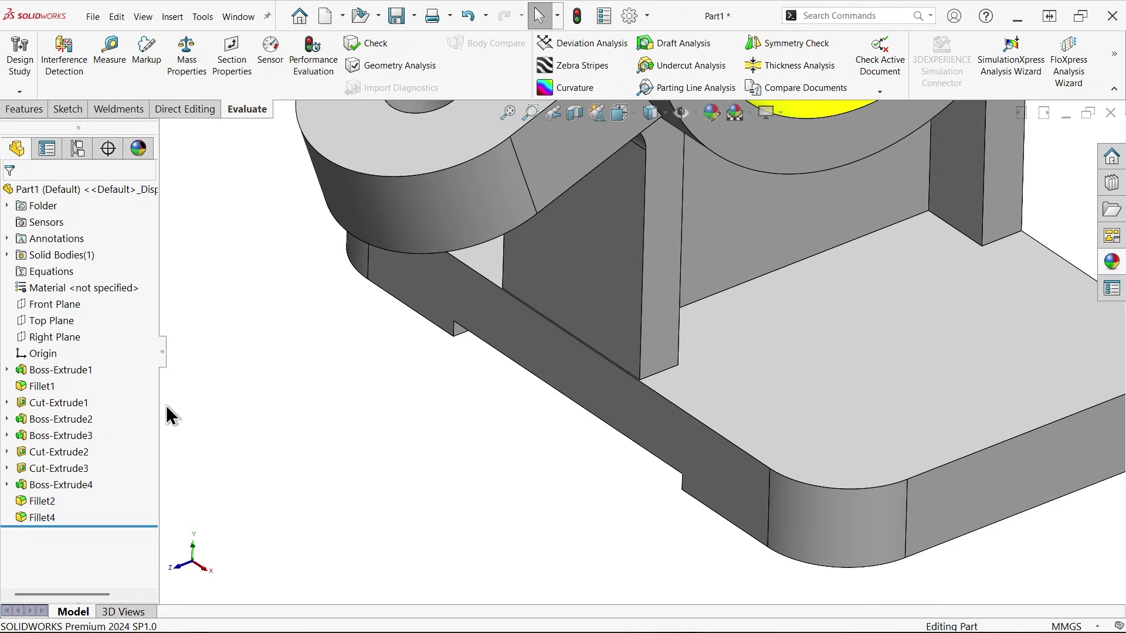
Step: Open the I-shaped support's sketch for editing from its boss extrusion
click(6, 485)
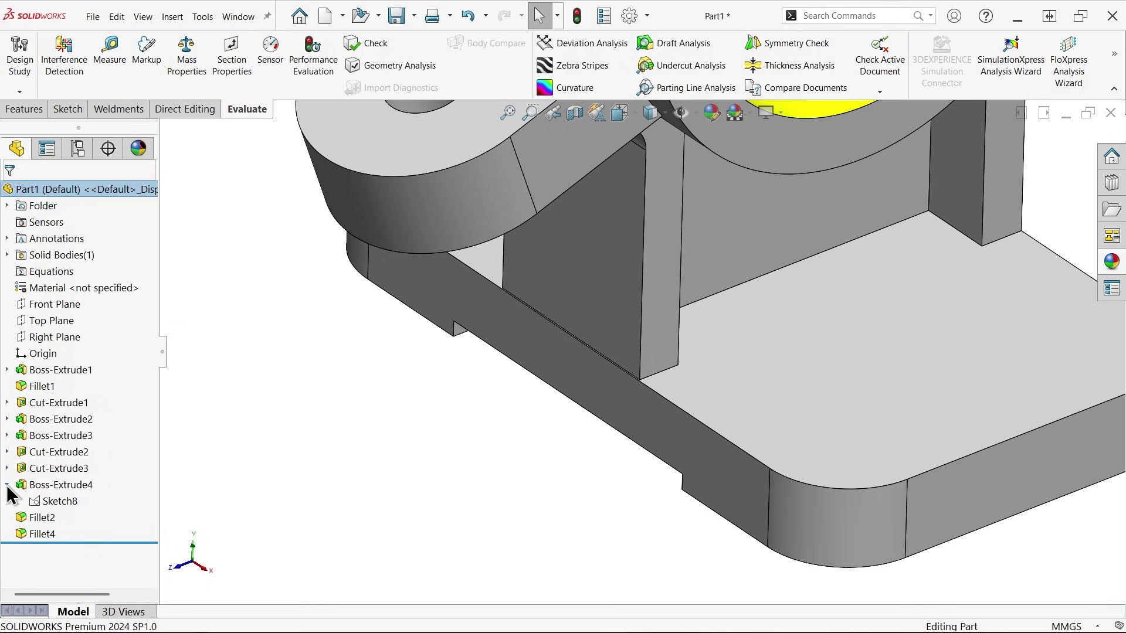
click(60, 487)
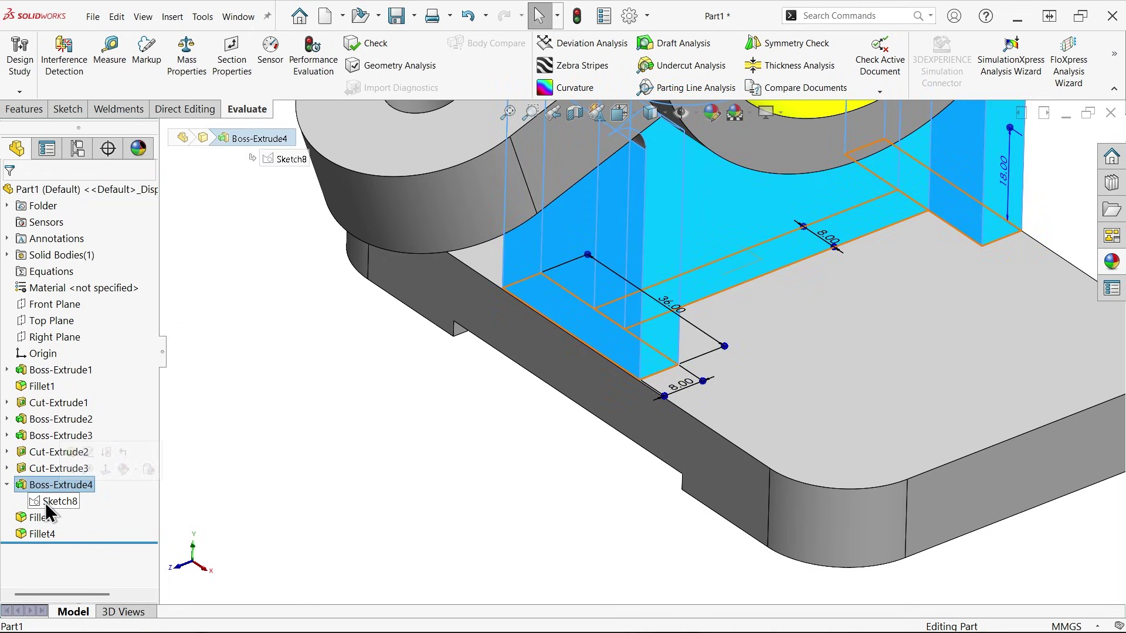
click(45, 502)
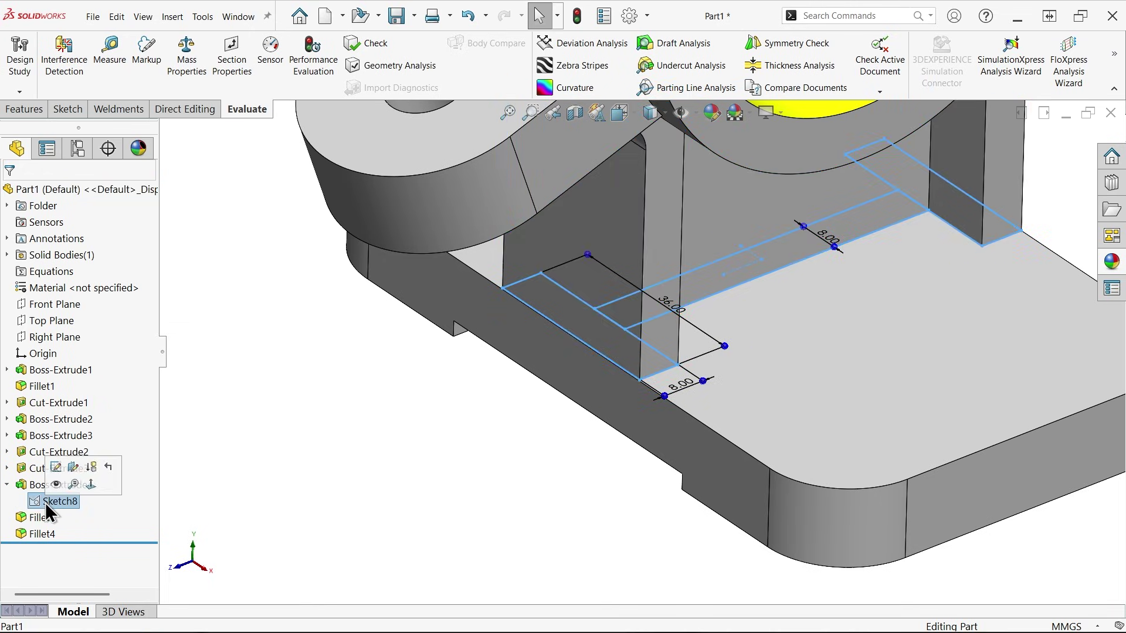
click(56, 466)
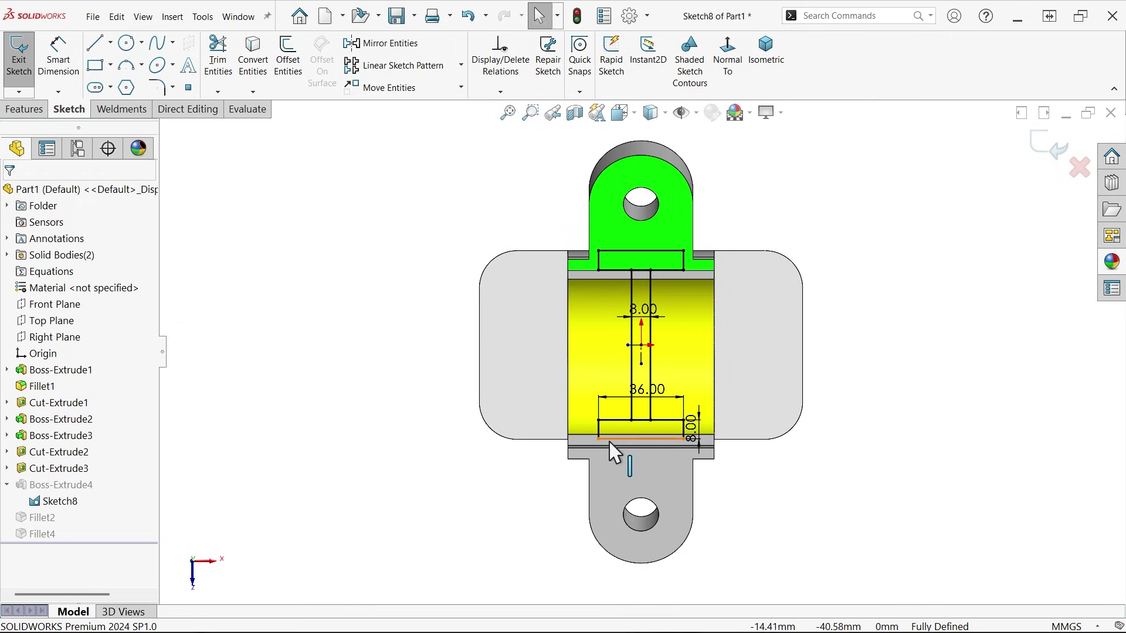
Step: Check the outer lines of both flange rectangles against the base plate's long edges, viewing the sketch from both sides
scroll(610, 451, down, 5)
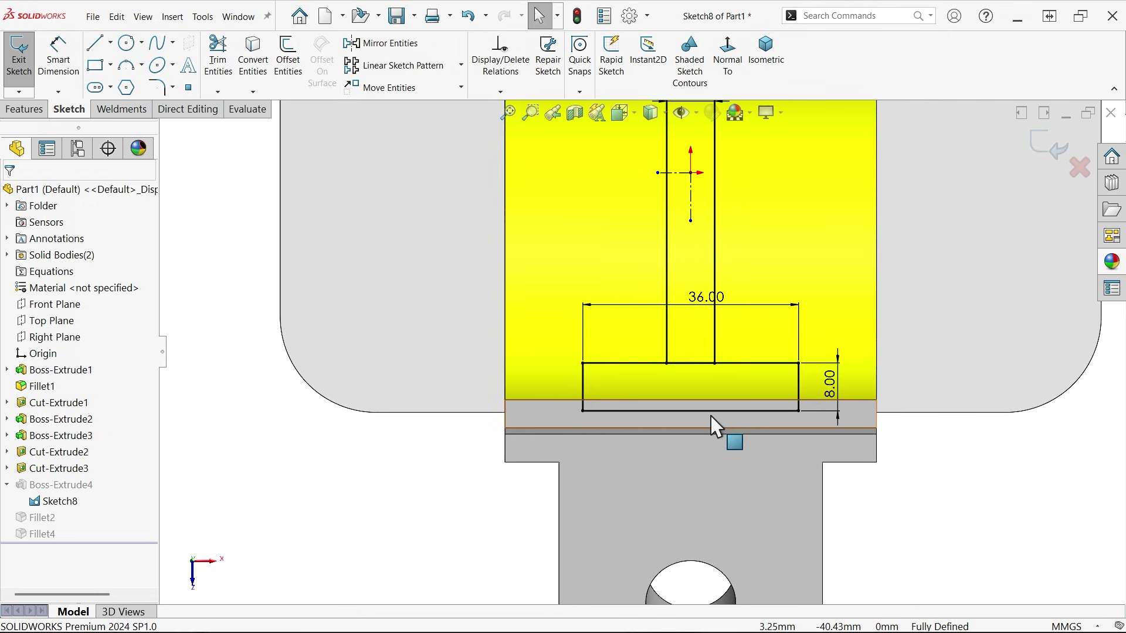
scroll(680, 422, up, 4)
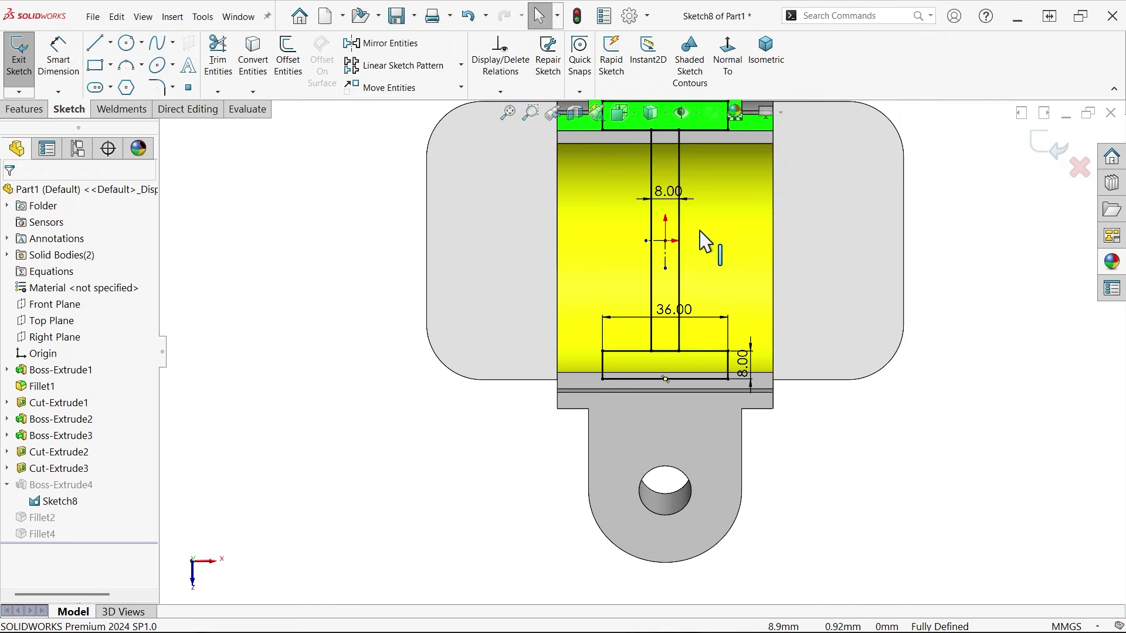
click(734, 67)
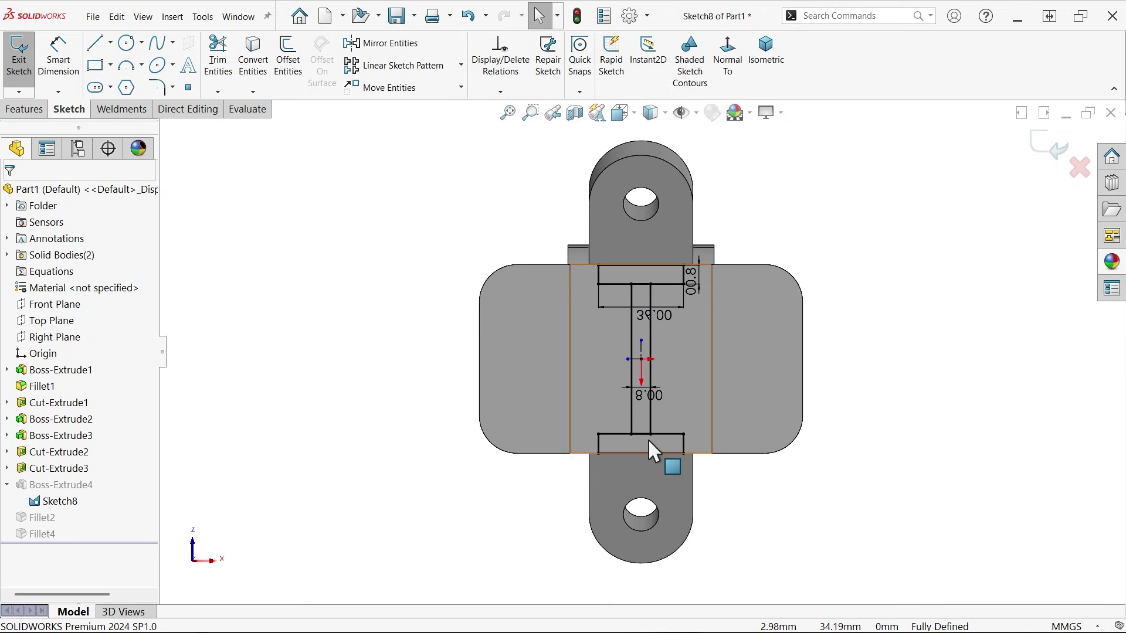
scroll(621, 437, down, 5)
scroll(617, 434, down, 8)
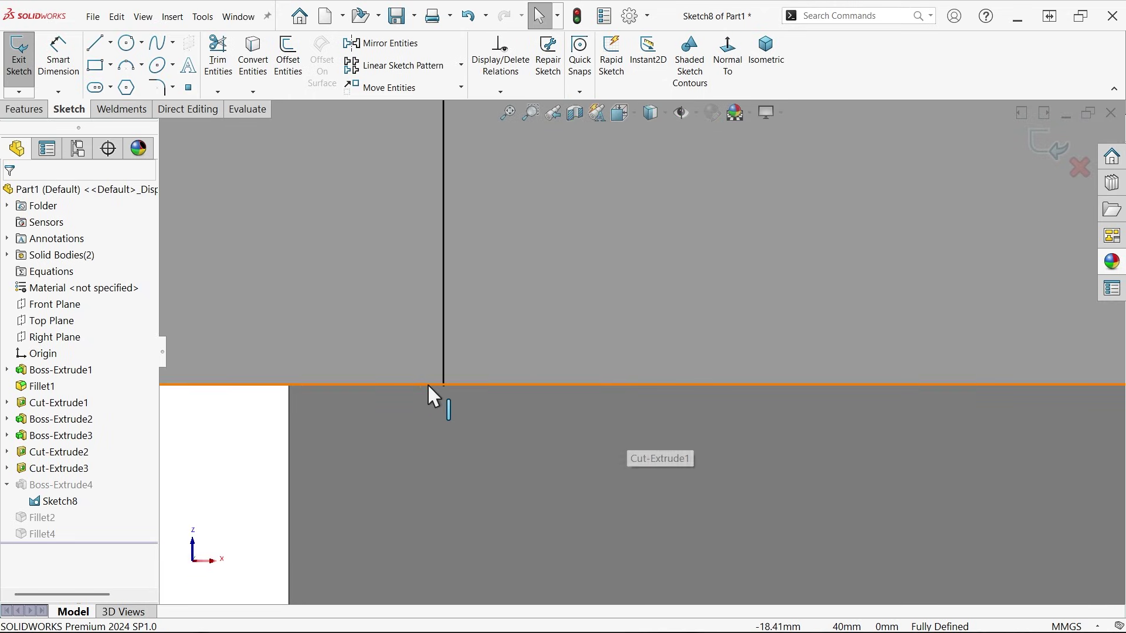
scroll(460, 393, up, 3)
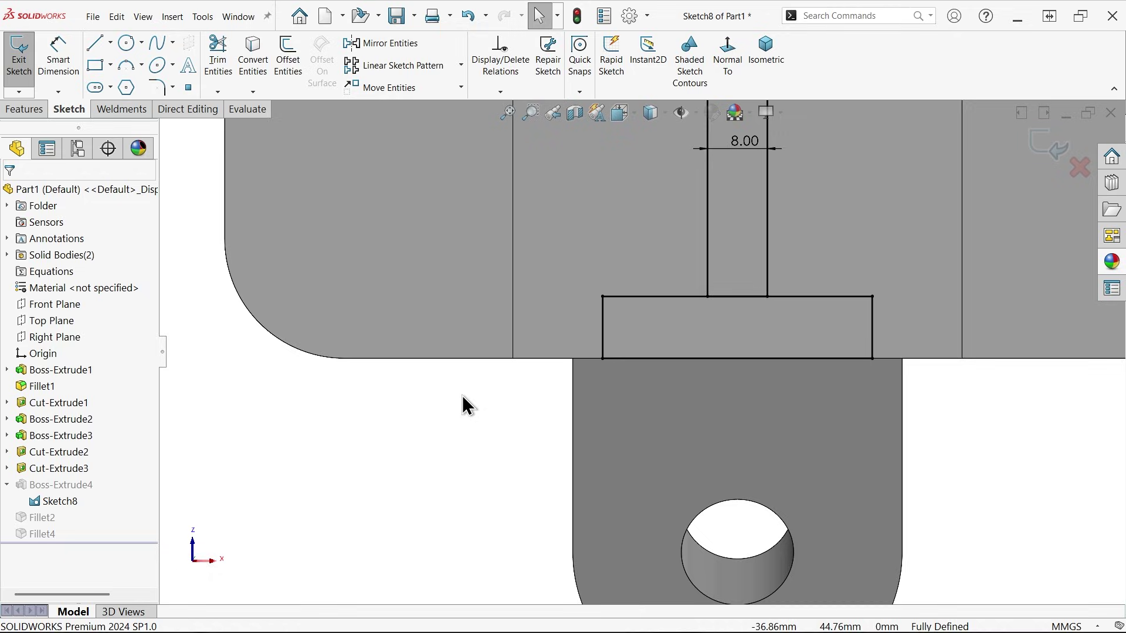
scroll(462, 405, up, 5)
scroll(678, 206, down, 6)
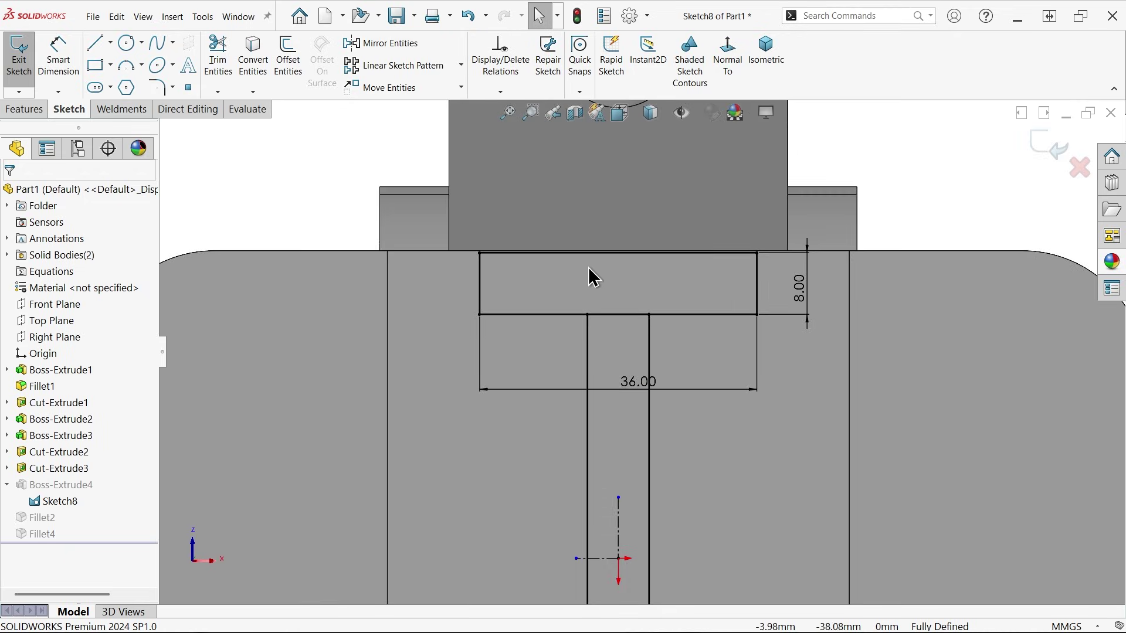
scroll(711, 277, down, 5)
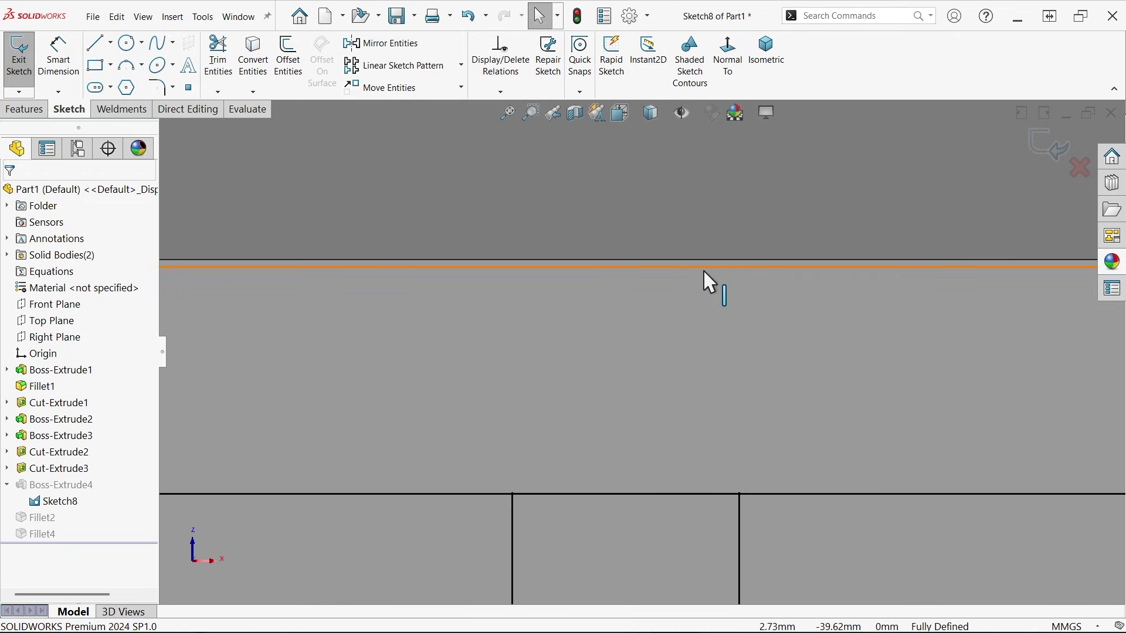
Step: Delete the outer 36 mm line of the upper flange rectangle in the I-shaped support sketch
click(700, 268)
scroll(639, 281, up, 2)
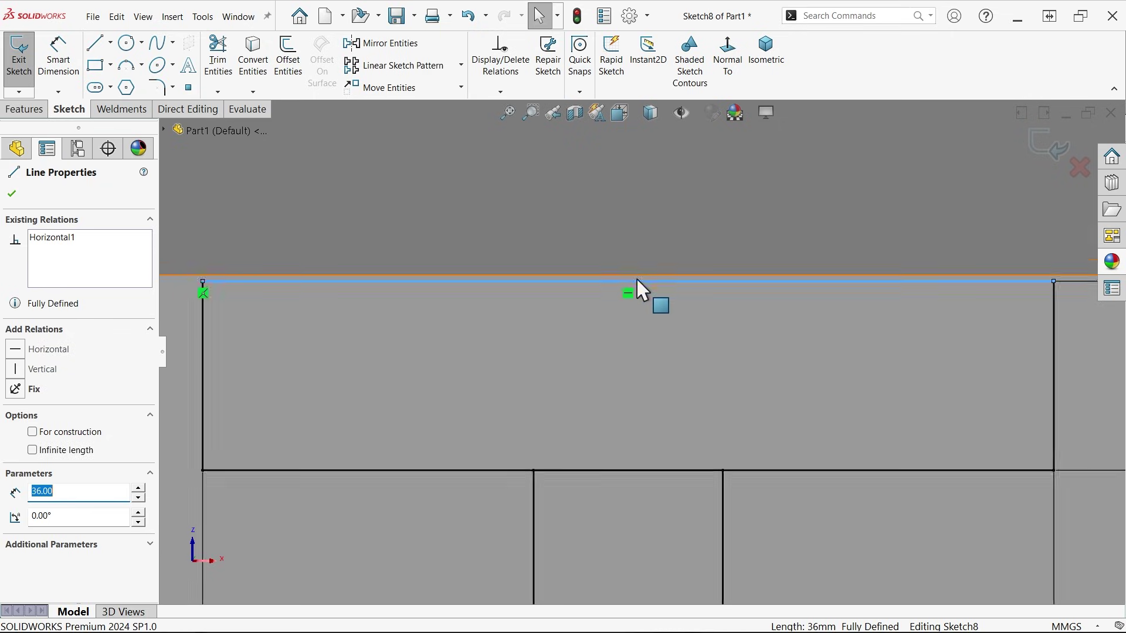
scroll(642, 288, up, 4)
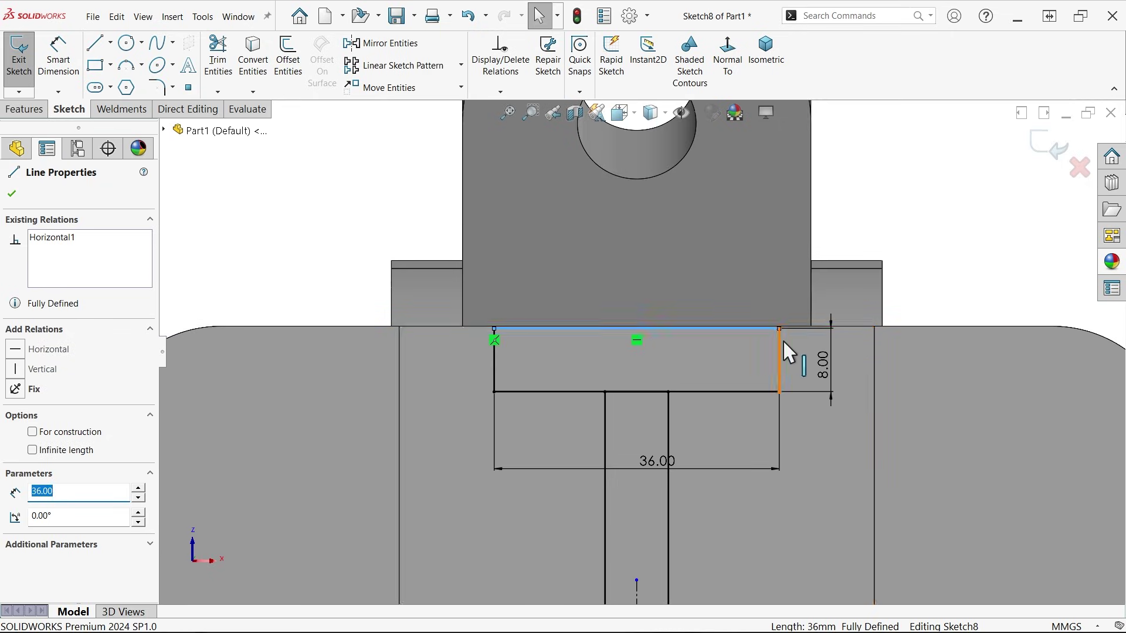
scroll(780, 385, up, 4)
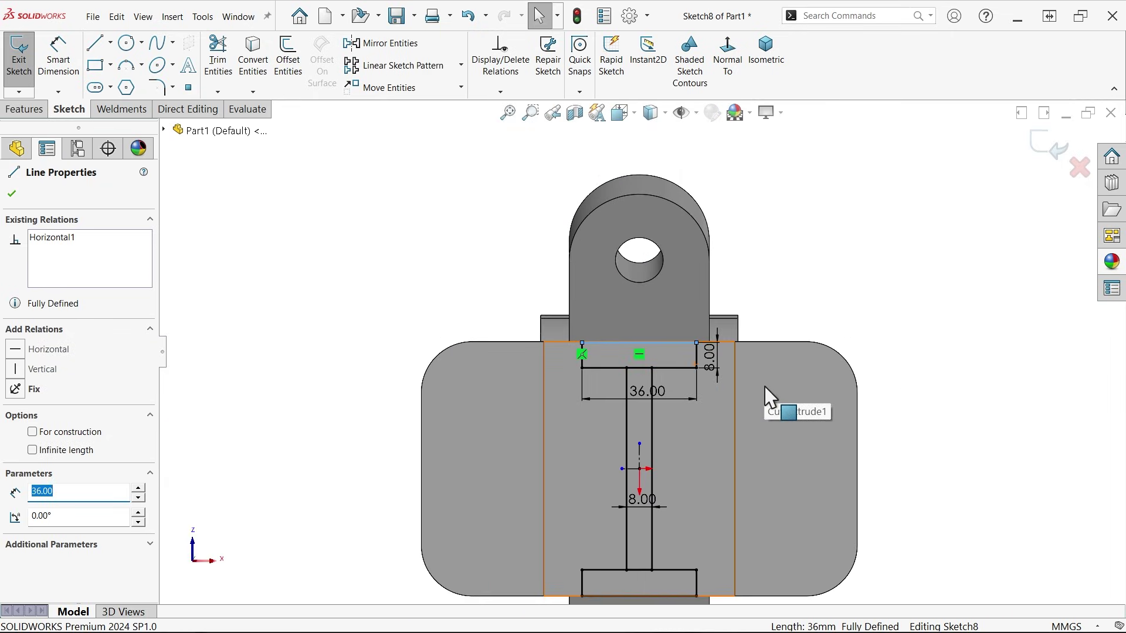
scroll(657, 487, down, 5)
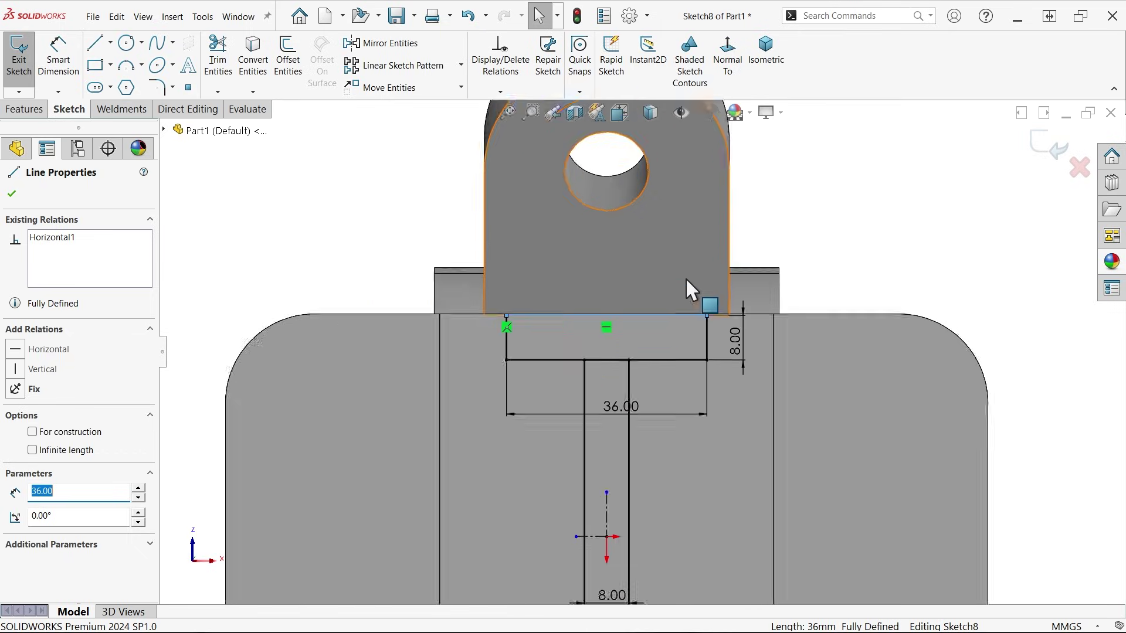
scroll(698, 367, down, 4)
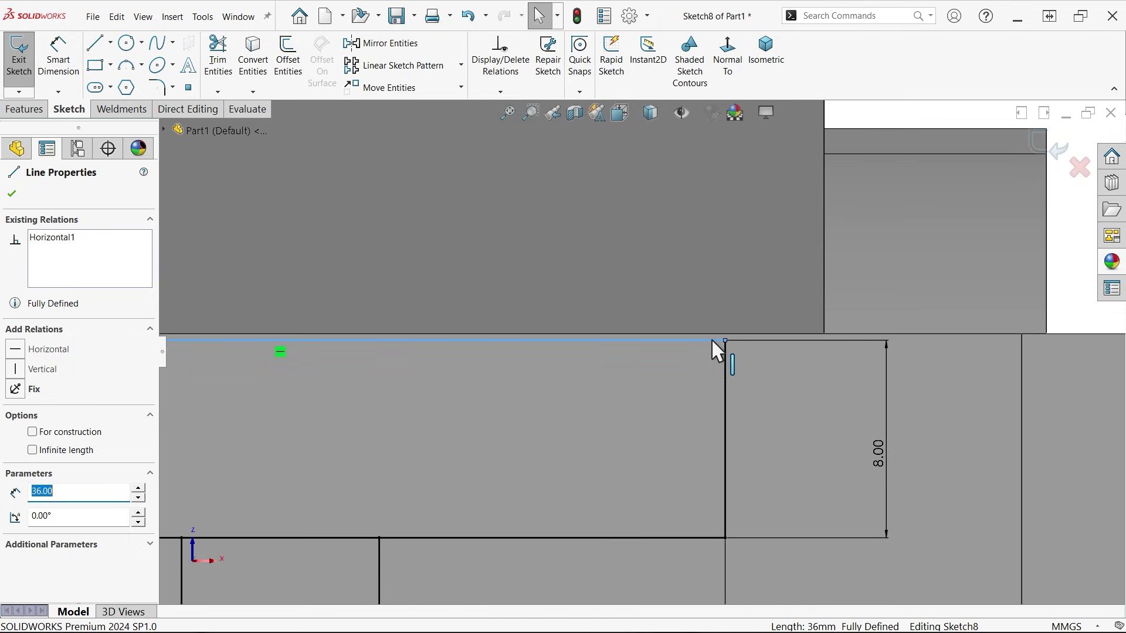
click(711, 337)
scroll(724, 344, up, 2)
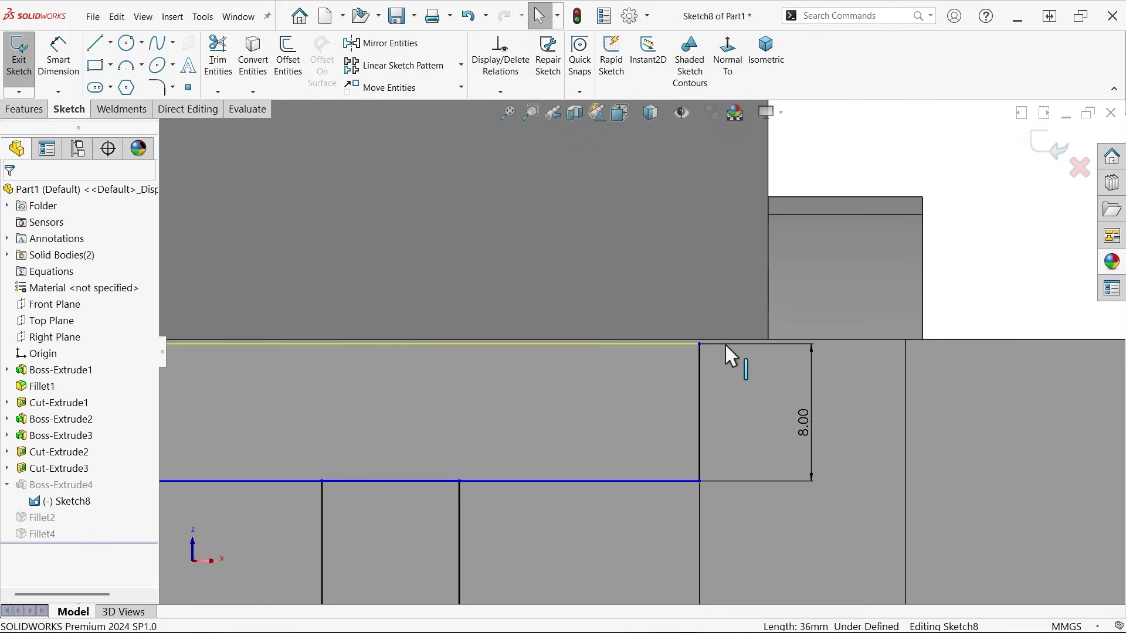
Step: Extend both side lines of the upper flange rectangle outward so their free ends meet the base plate's long edge
scroll(704, 343, down, 4)
drag(654, 347, 655, 331)
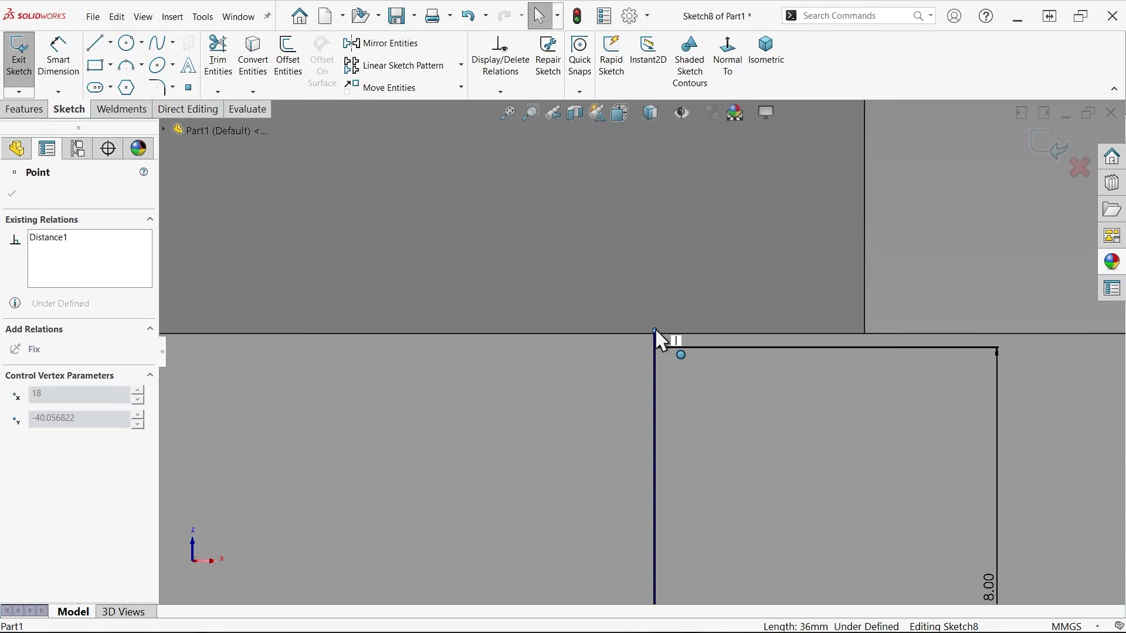
scroll(549, 360, up, 4)
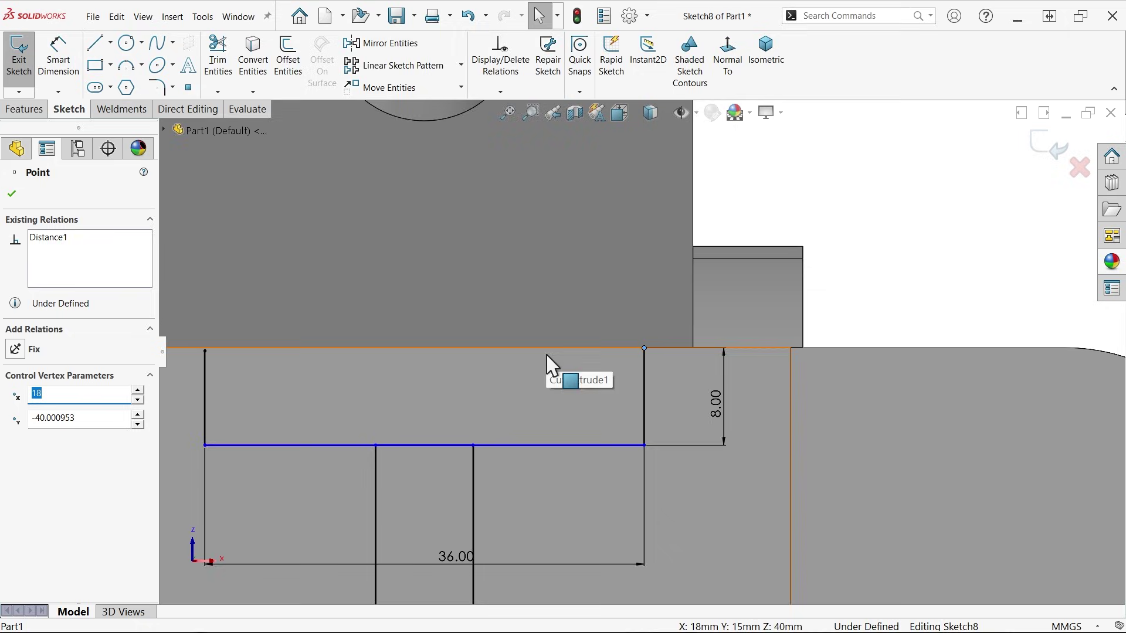
scroll(402, 376, down, 4)
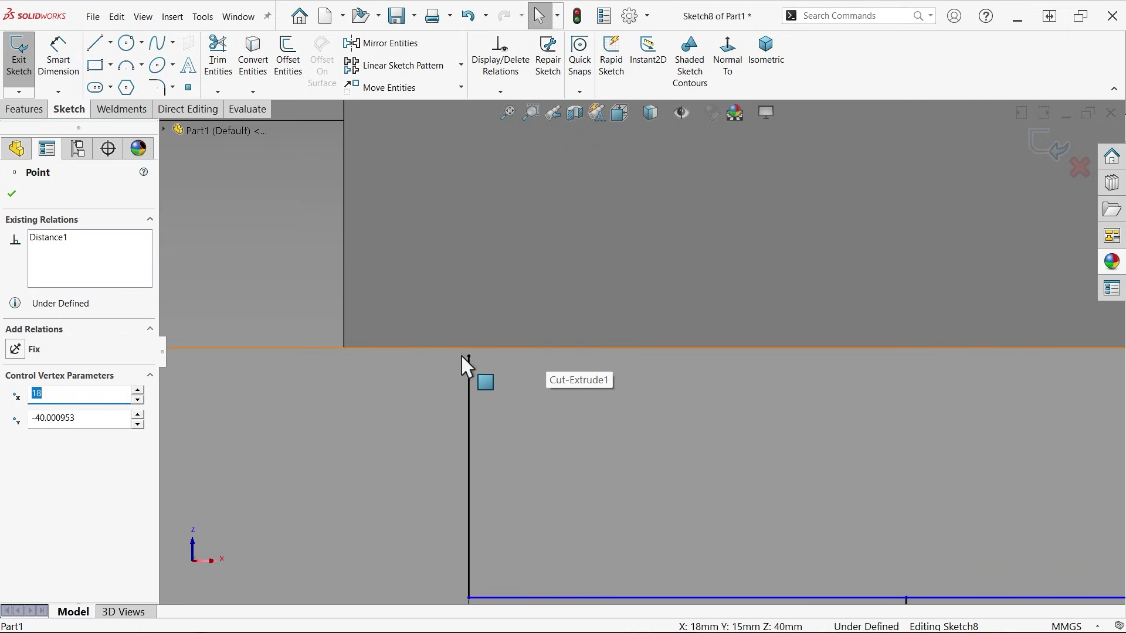
drag(463, 357, 470, 356)
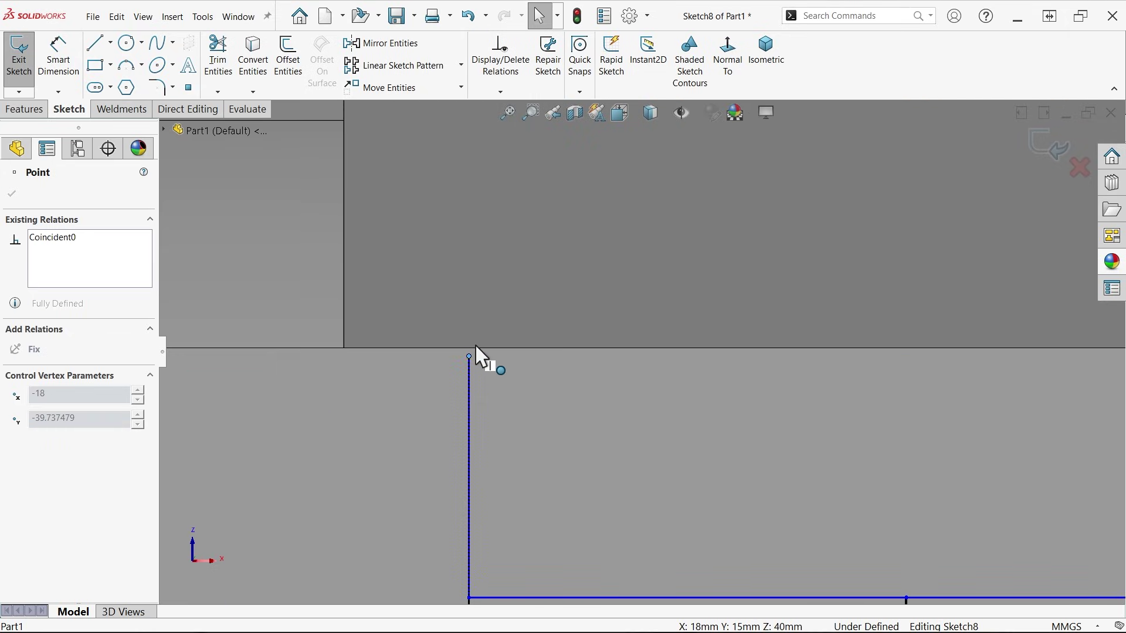
click(469, 359)
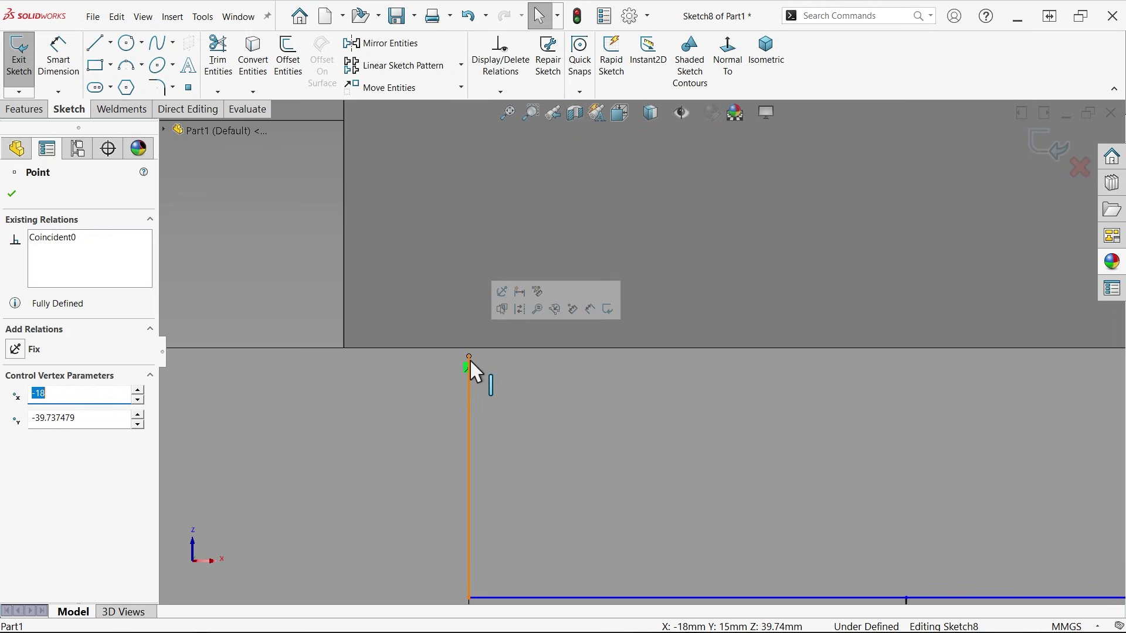
drag(468, 371, 469, 349)
Step: Close the upper flange rectangle with a line along the base plate's edge between the ends of its two side lines
click(96, 46)
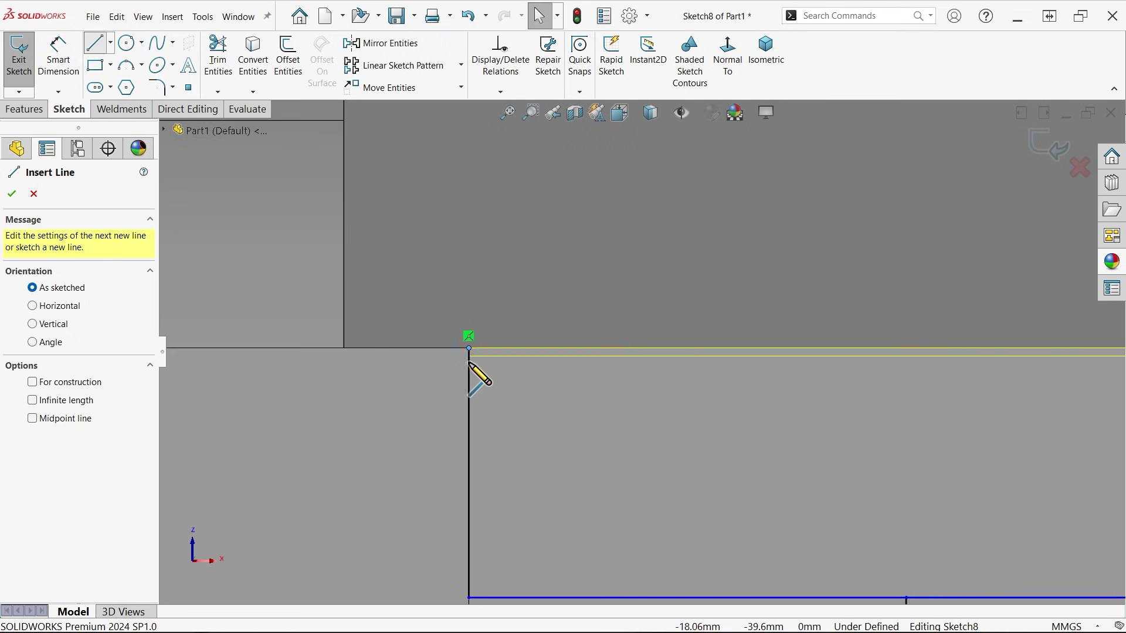
click(469, 348)
scroll(580, 358, up, 3)
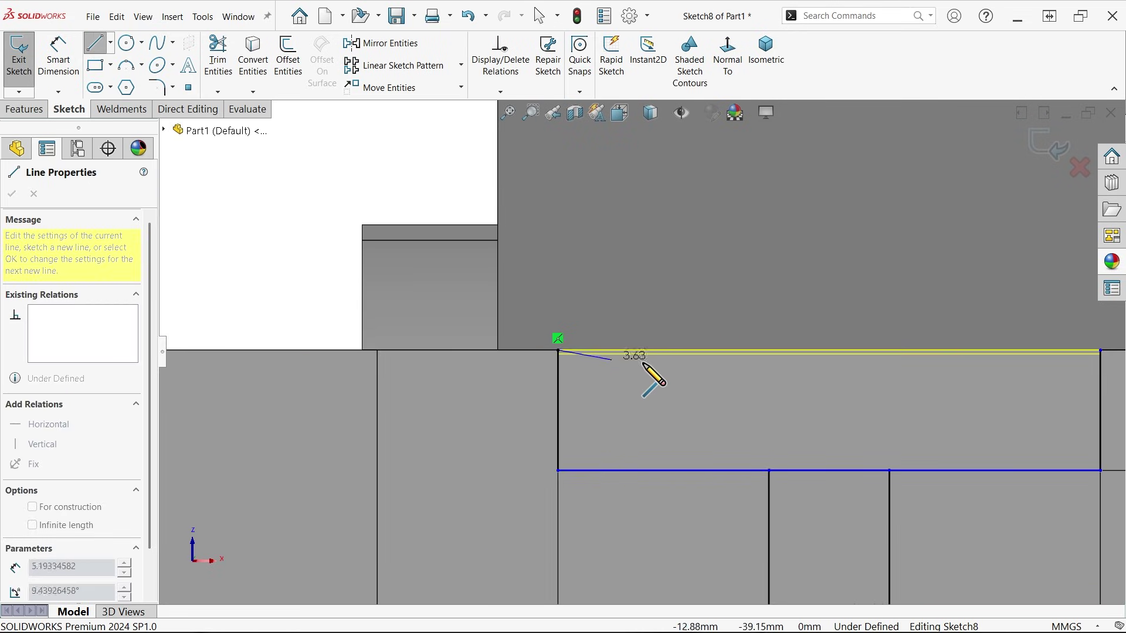
click(1100, 350)
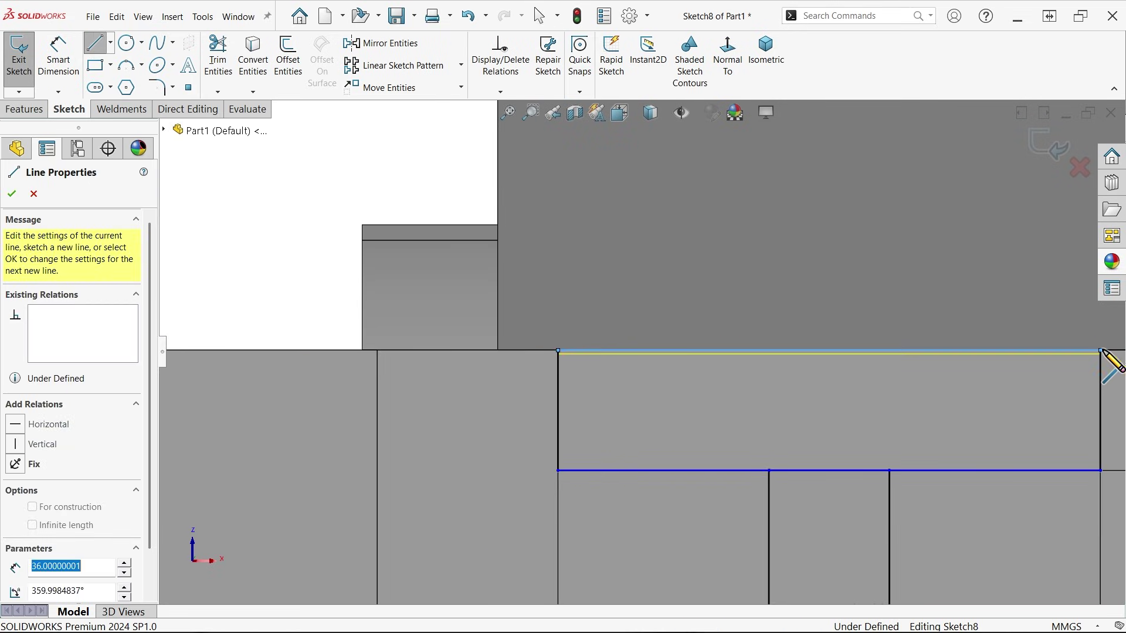
right_click(866, 301)
click(906, 302)
Step: Test the flange's freedom by moving its inner line slightly outward, and add a horizontal relation to the new outer line
scroll(817, 364, up, 3)
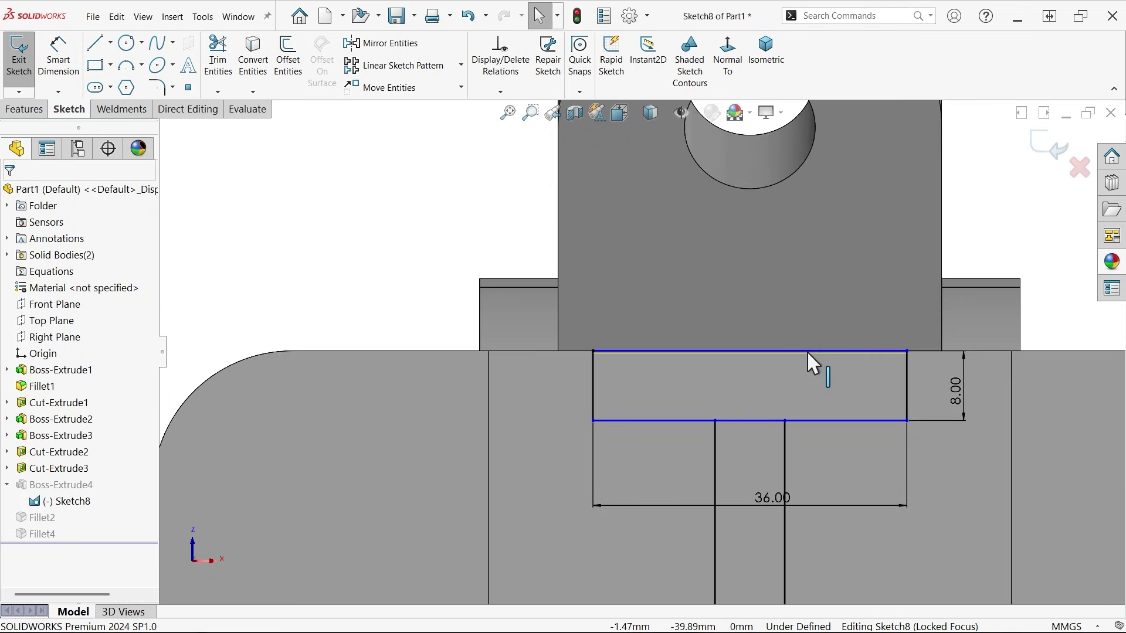
scroll(774, 427, down, 5)
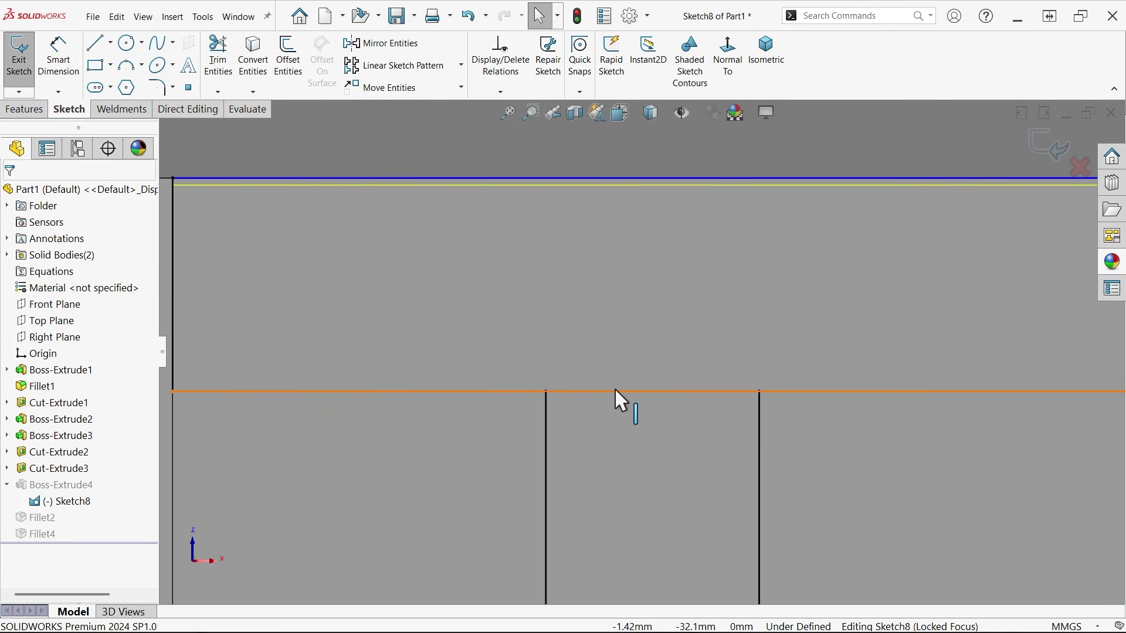
mouse_move(615, 388)
mouse_down()
mouse_move(614, 336)
mouse_move(623, 375)
mouse_up()
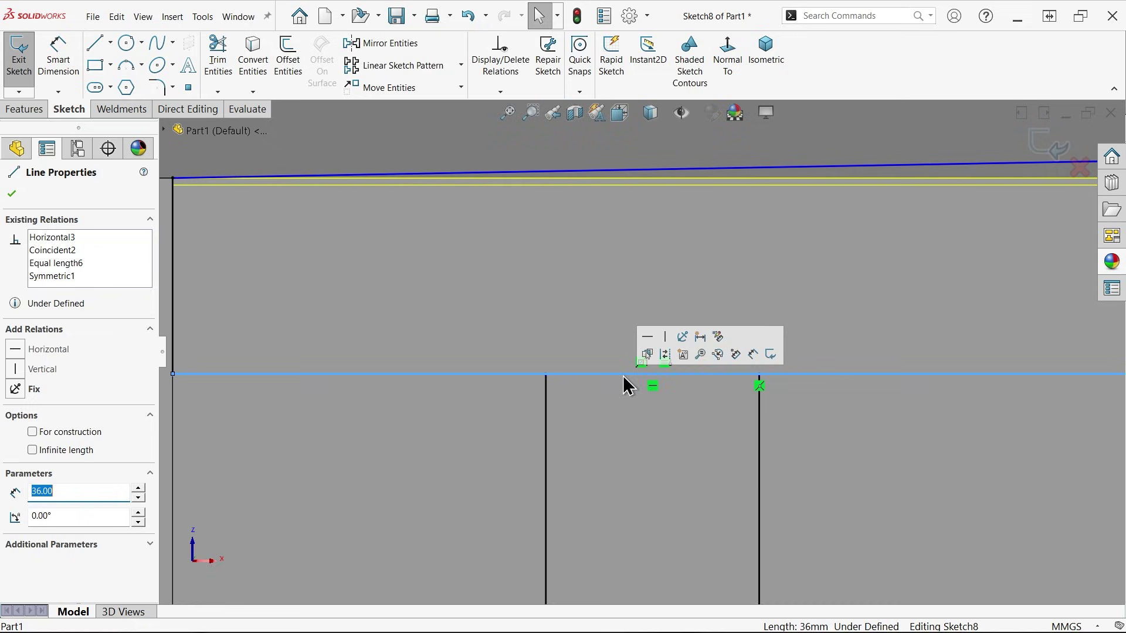
click(697, 168)
click(734, 119)
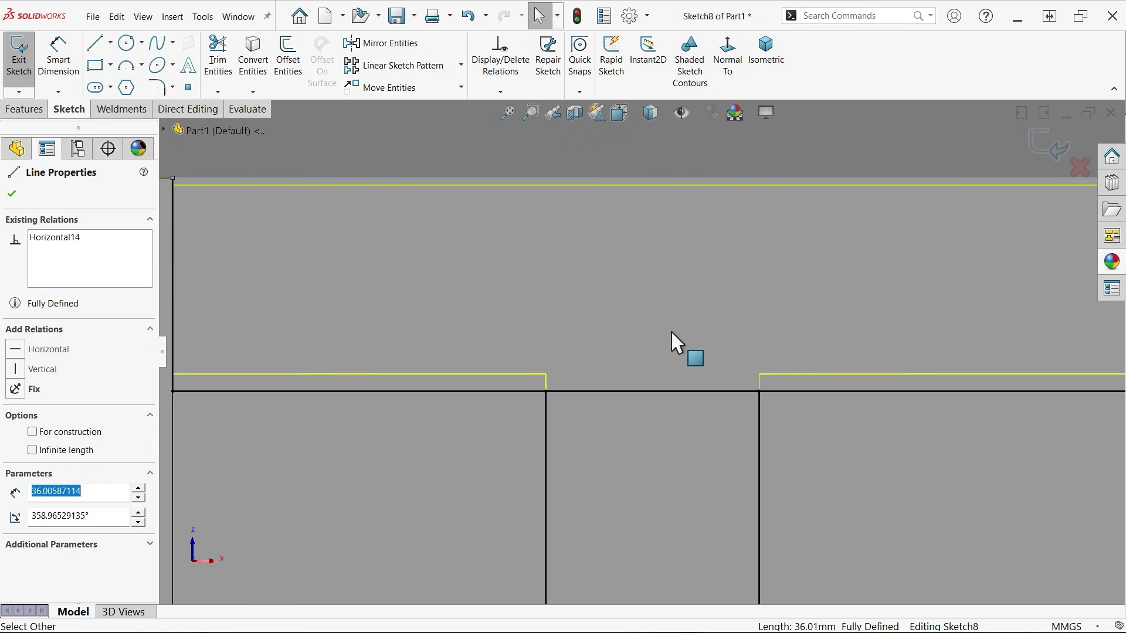
scroll(639, 364, up, 5)
click(924, 203)
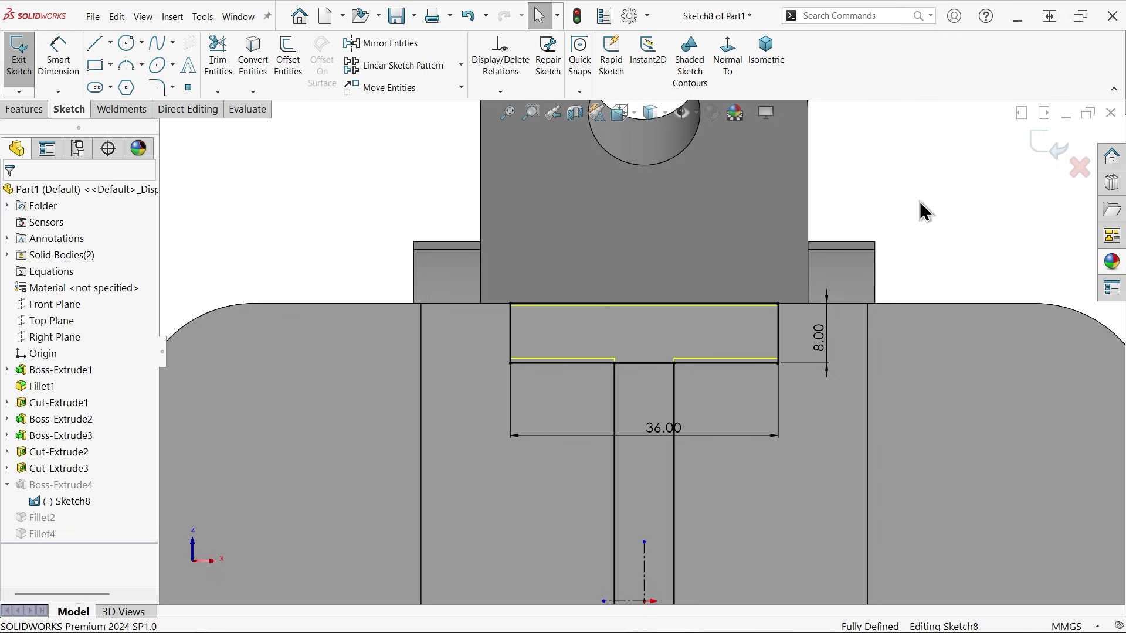
Step: Exit the corrected support sketch to rebuild the part, and show the model in isometric view
scroll(721, 394, up, 5)
key(ctrl+Up)
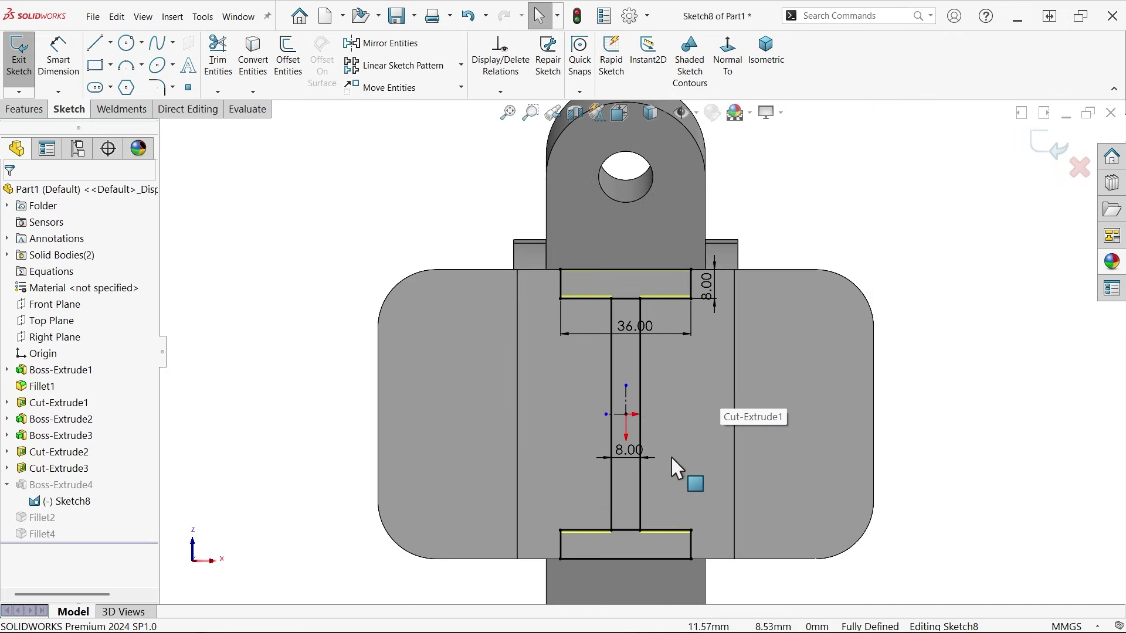
click(1035, 144)
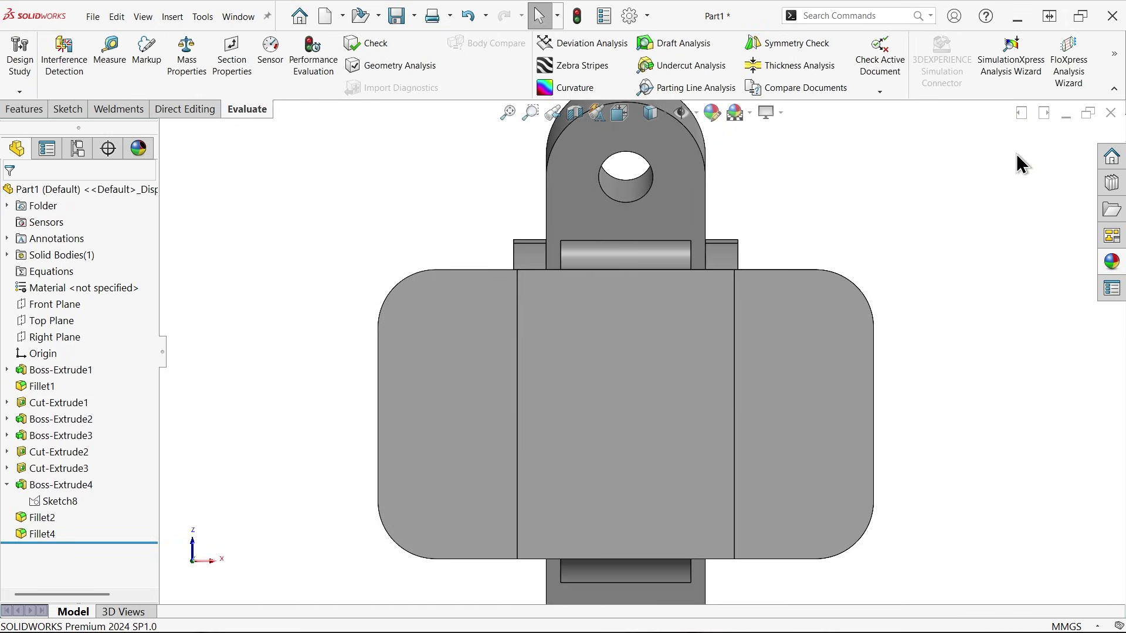
click(27, 109)
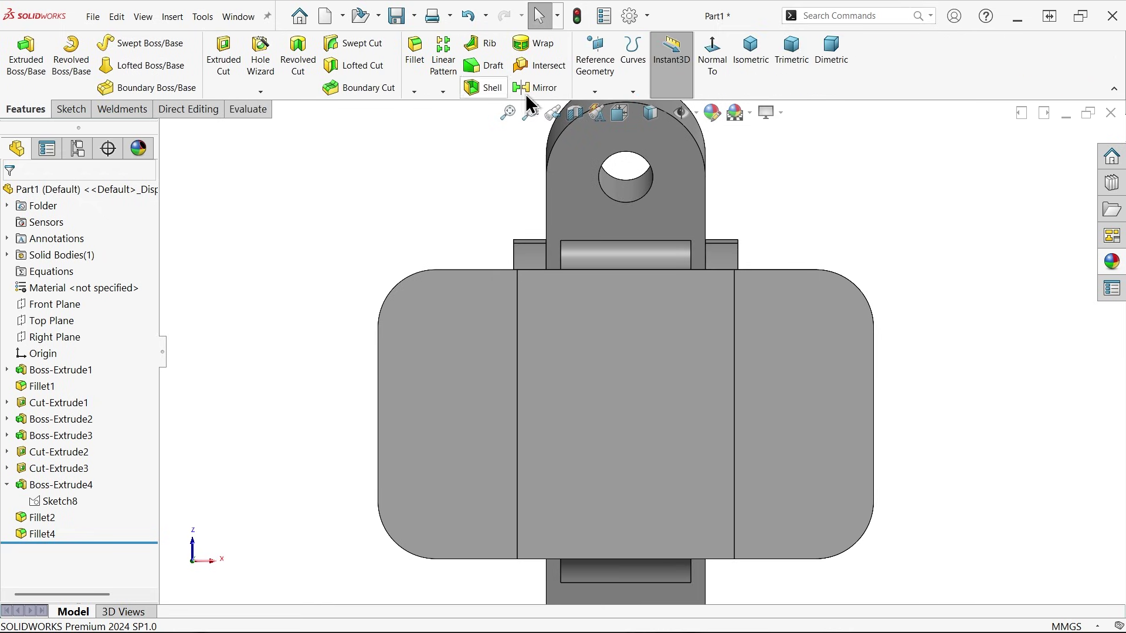
click(722, 66)
click(750, 50)
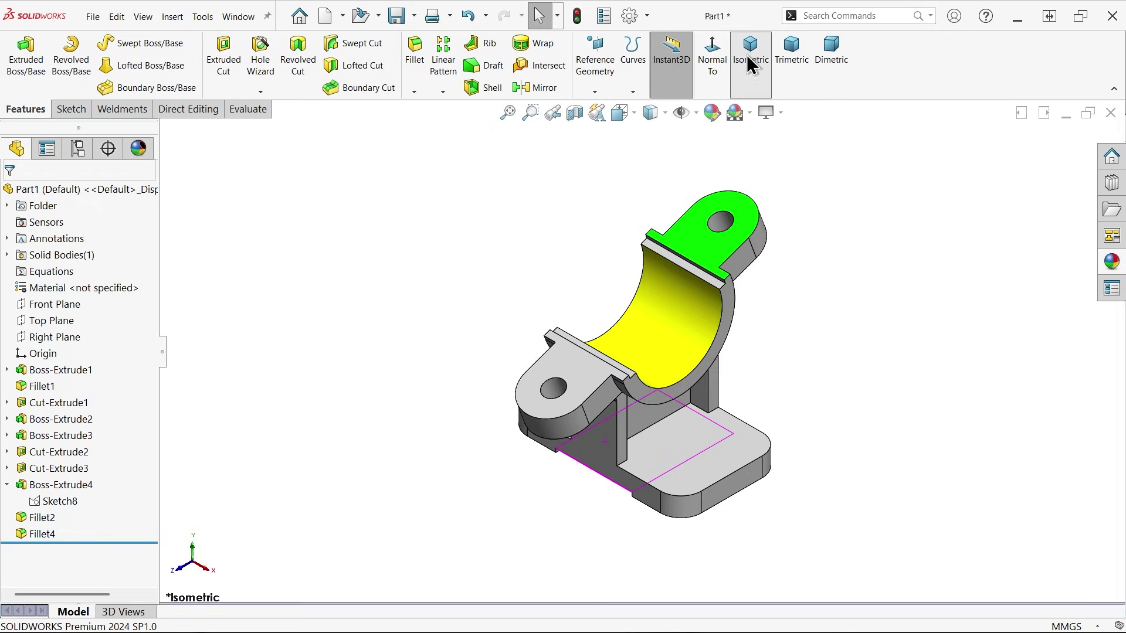
scroll(730, 286, down, 5)
scroll(729, 285, down, 2)
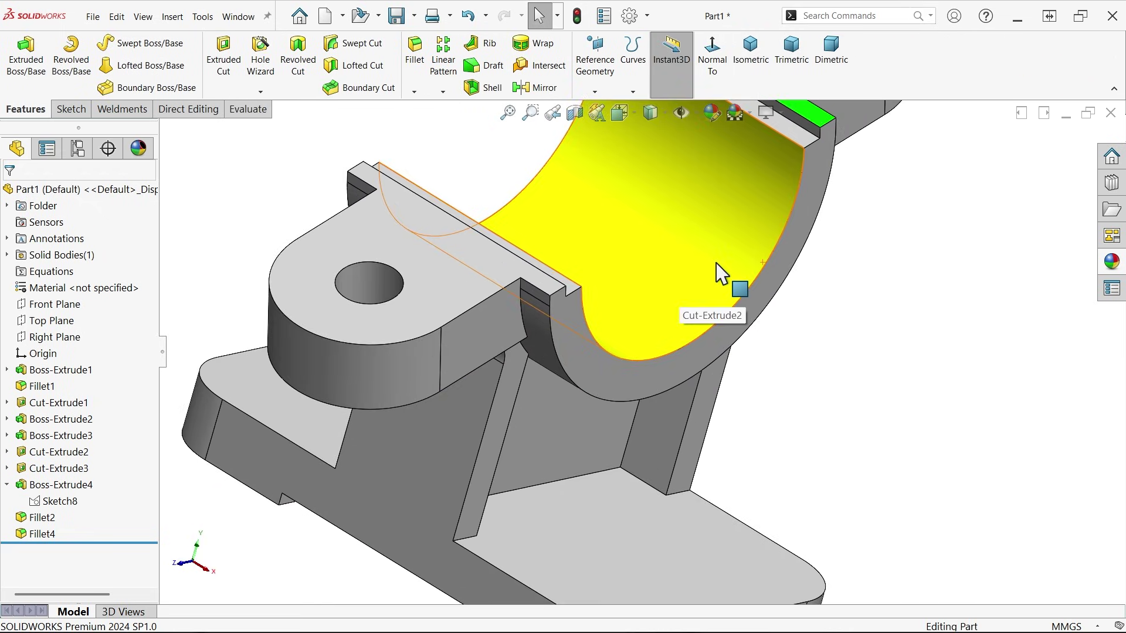
Step: Switch to the drawing image and examine the small hole's diameter, angle and edge offset, along with the model volume note
key(alt+Tab)
scroll(610, 398, up, 5)
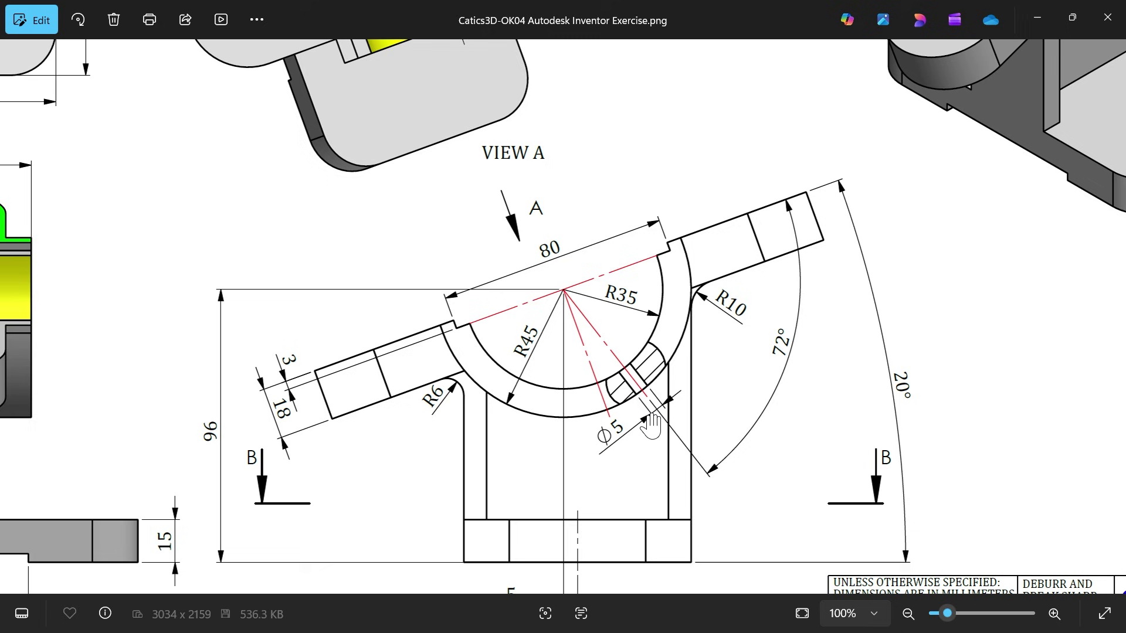
scroll(641, 326, down, 4)
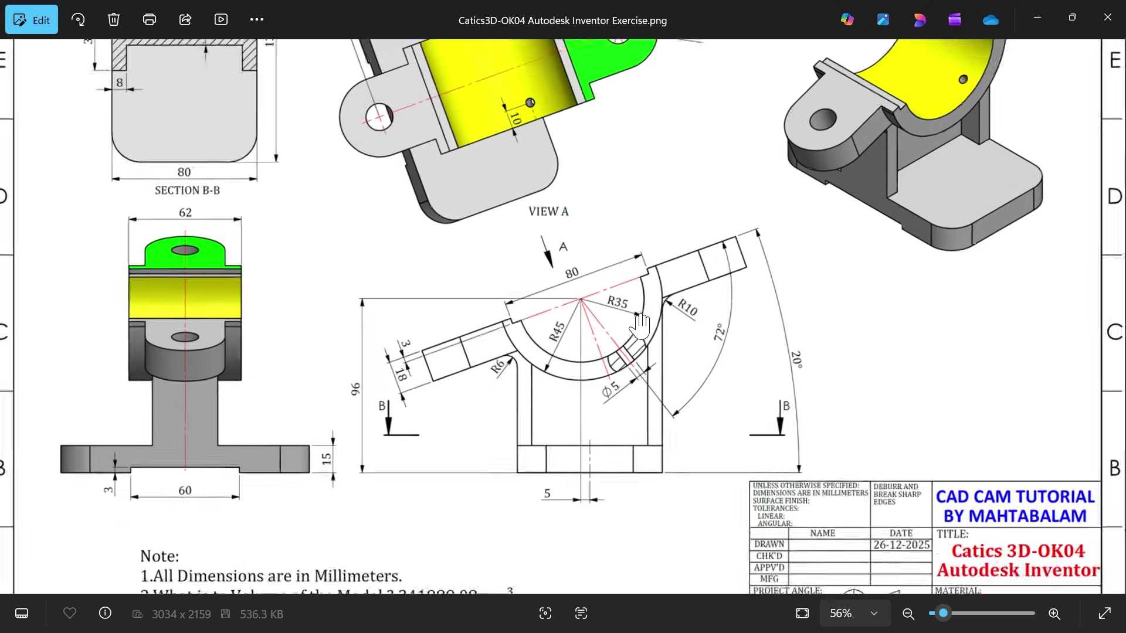
scroll(519, 179, up, 5)
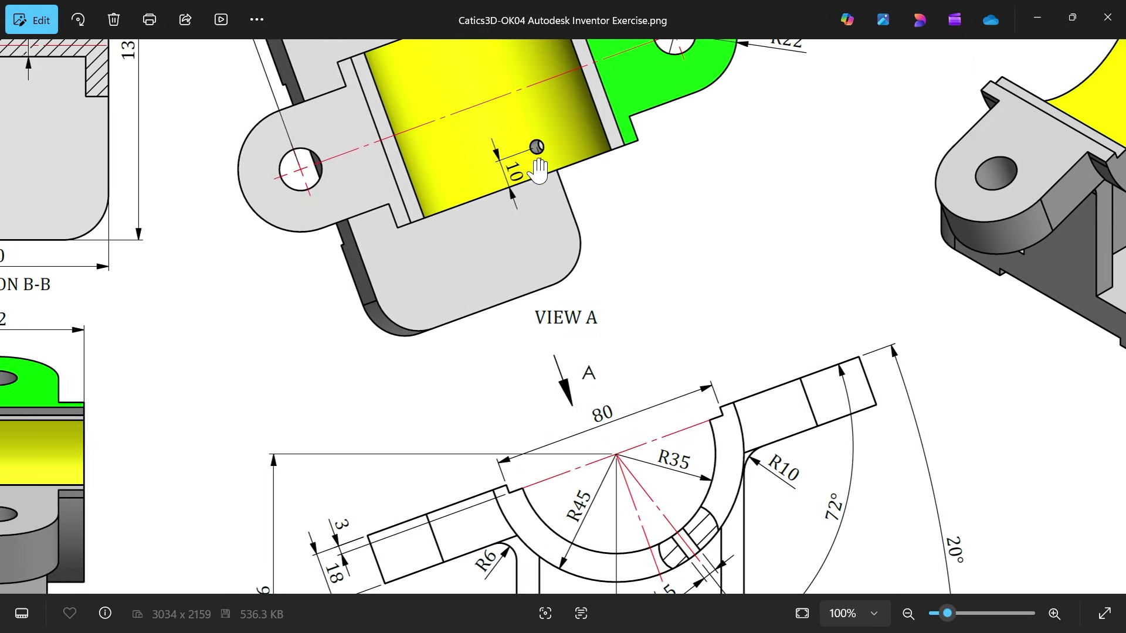
scroll(538, 170, down, 3)
scroll(465, 554, up, 2)
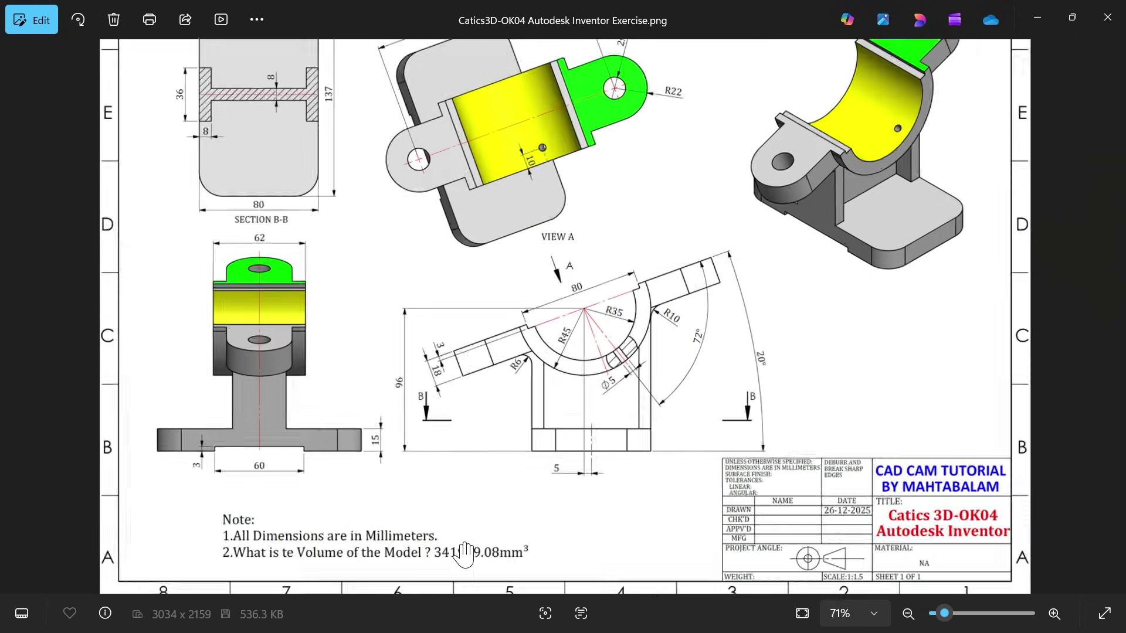
scroll(465, 554, up, 1)
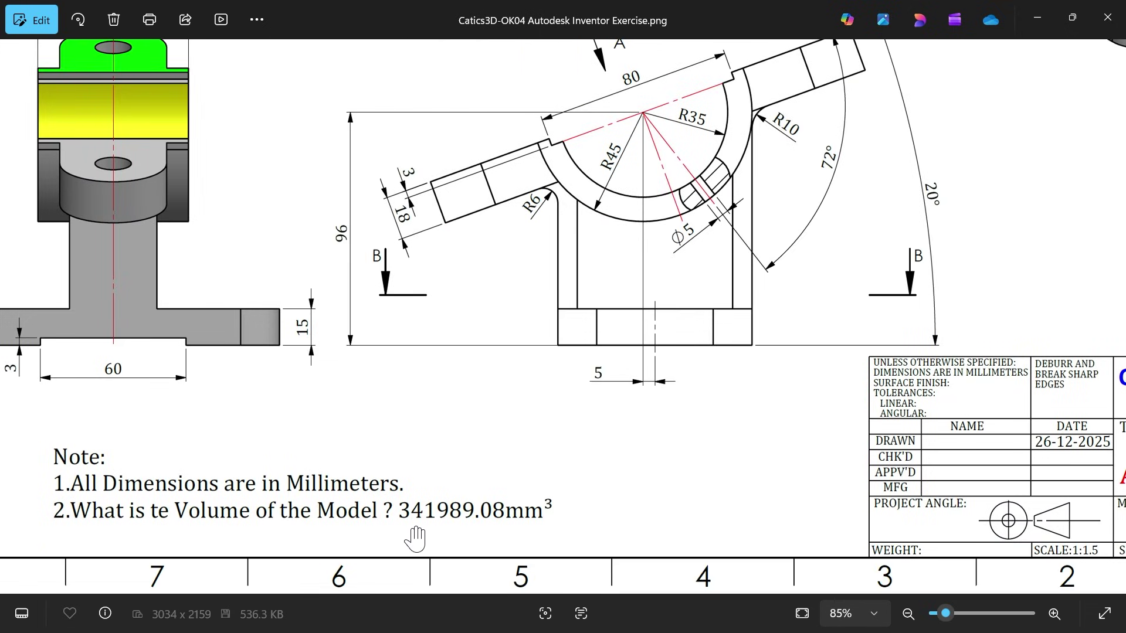
scroll(610, 471, down, 3)
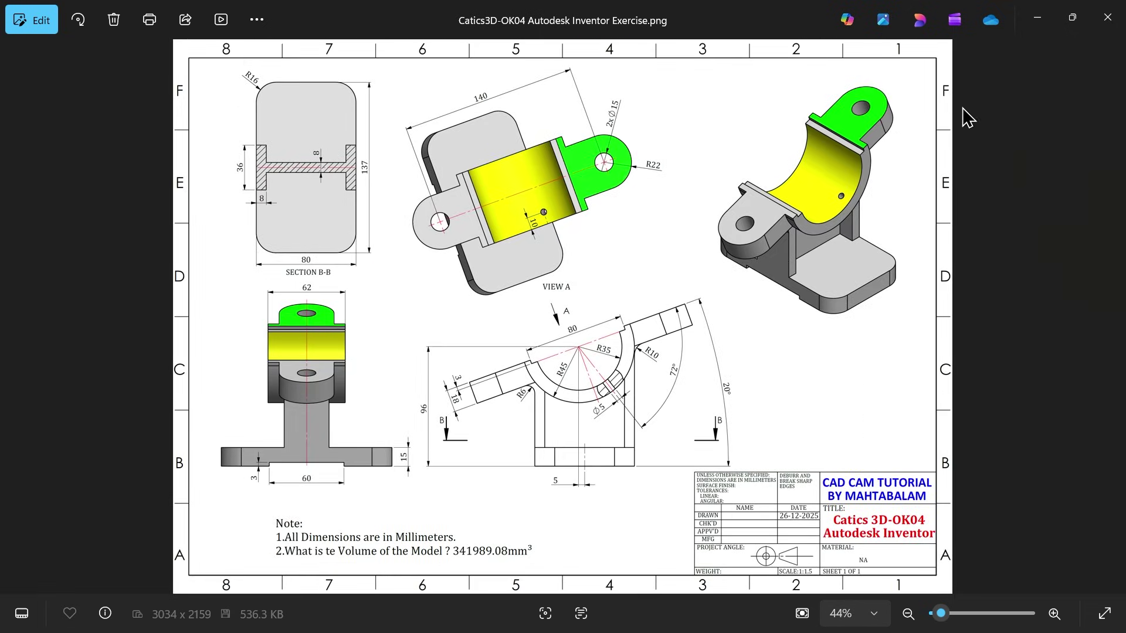
Step: Switch back to SOLIDWORKS and create a reference plane offset 10 mm inward from the half-round clamp's flat end face
click(1036, 18)
scroll(679, 251, up, 3)
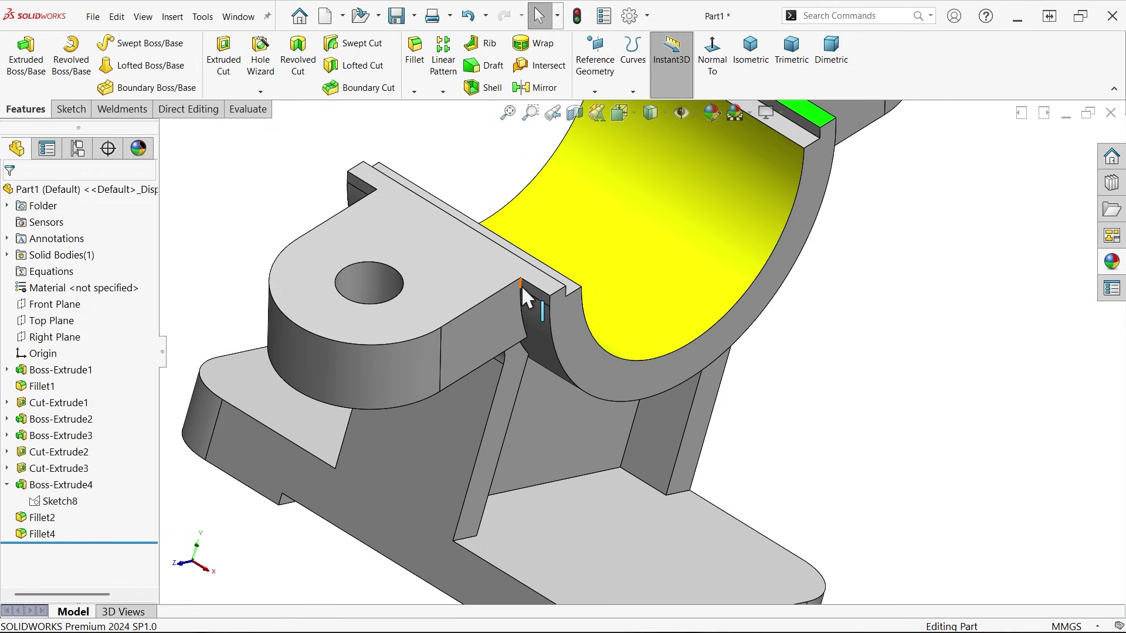
scroll(692, 316, up, 2)
scroll(716, 310, down, 1)
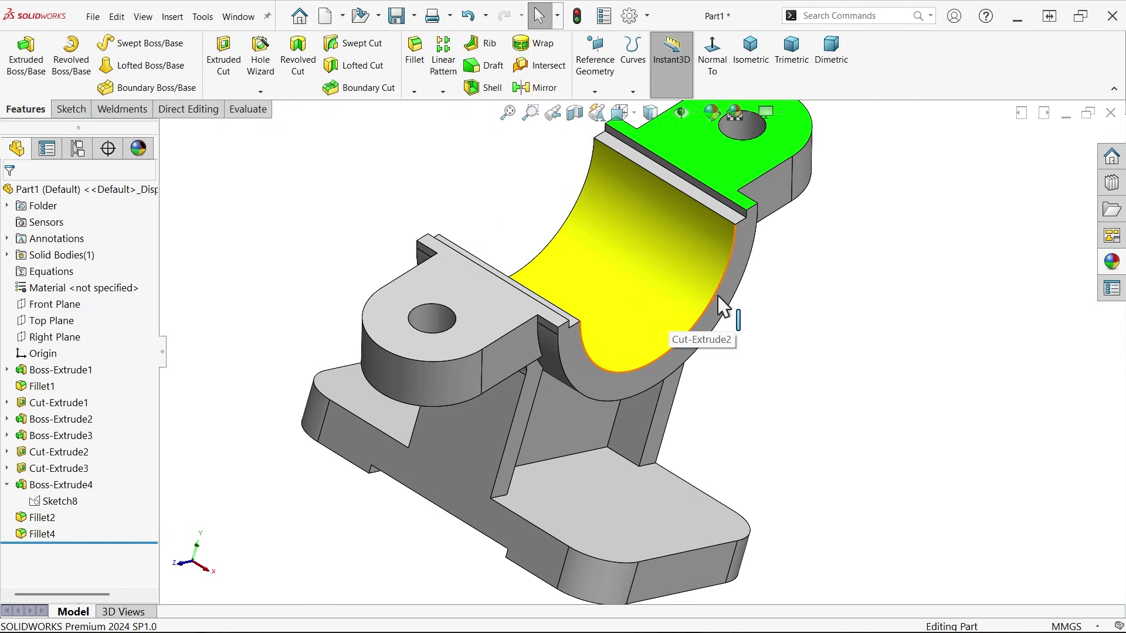
click(594, 91)
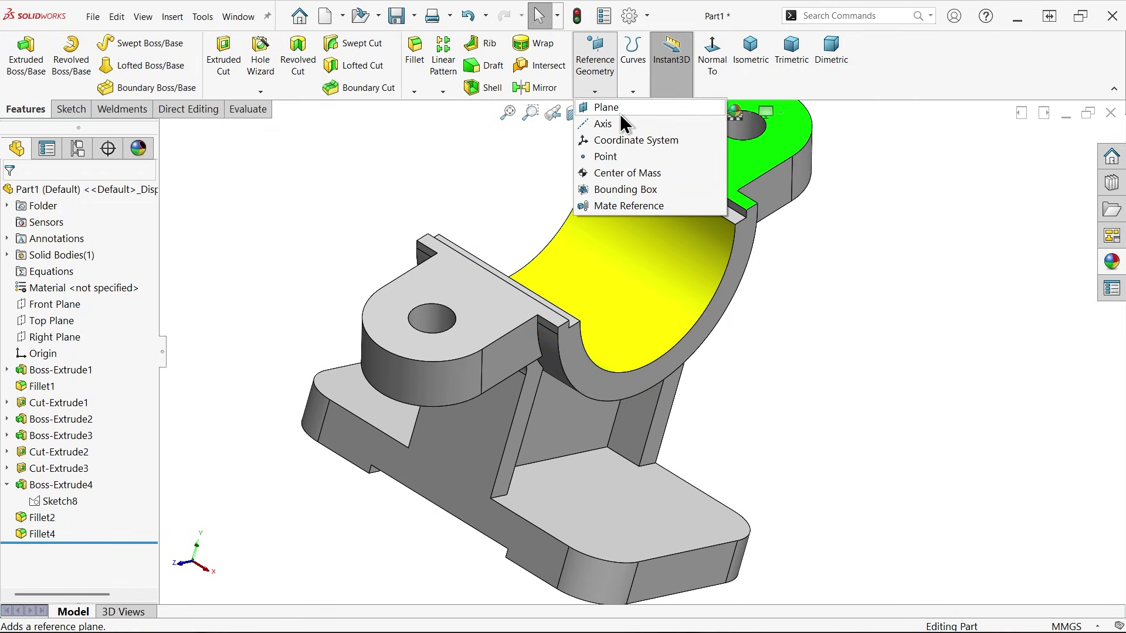
click(622, 115)
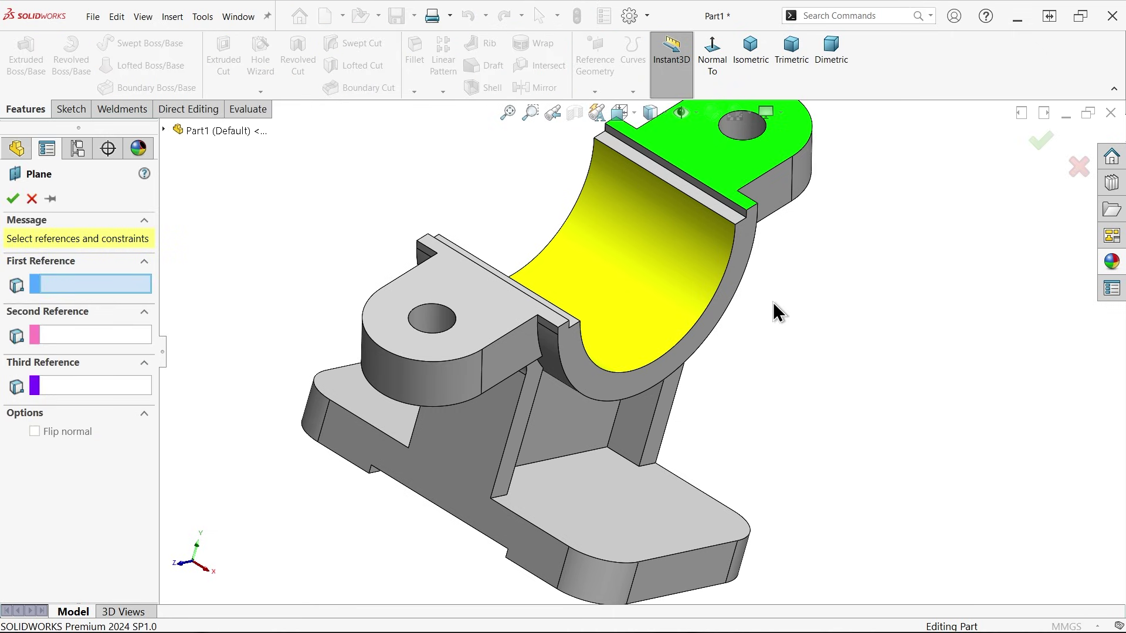
click(724, 290)
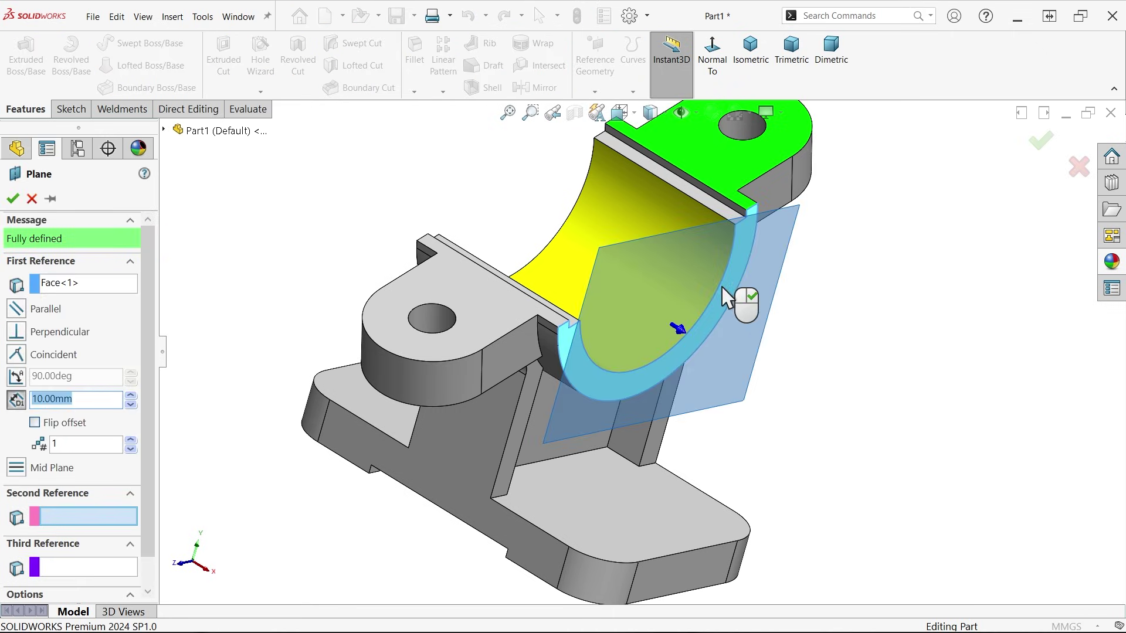
click(34, 423)
click(12, 198)
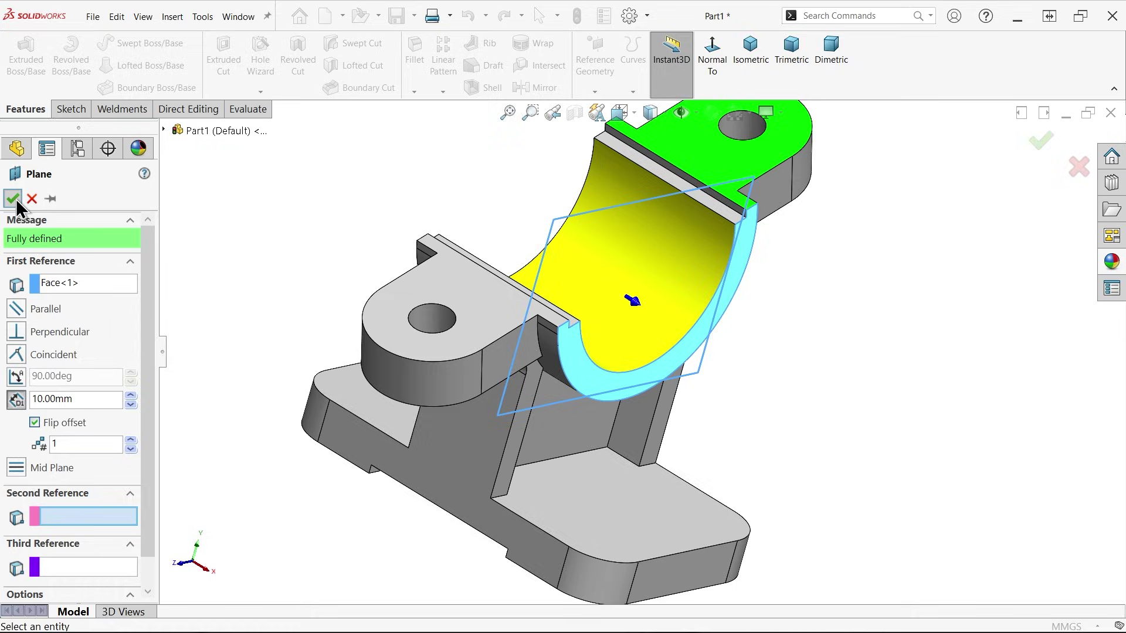
Step: Start a sketch on the new offset plane and draw a slanted line from near the bore centre out through the clamp wall
click(65, 111)
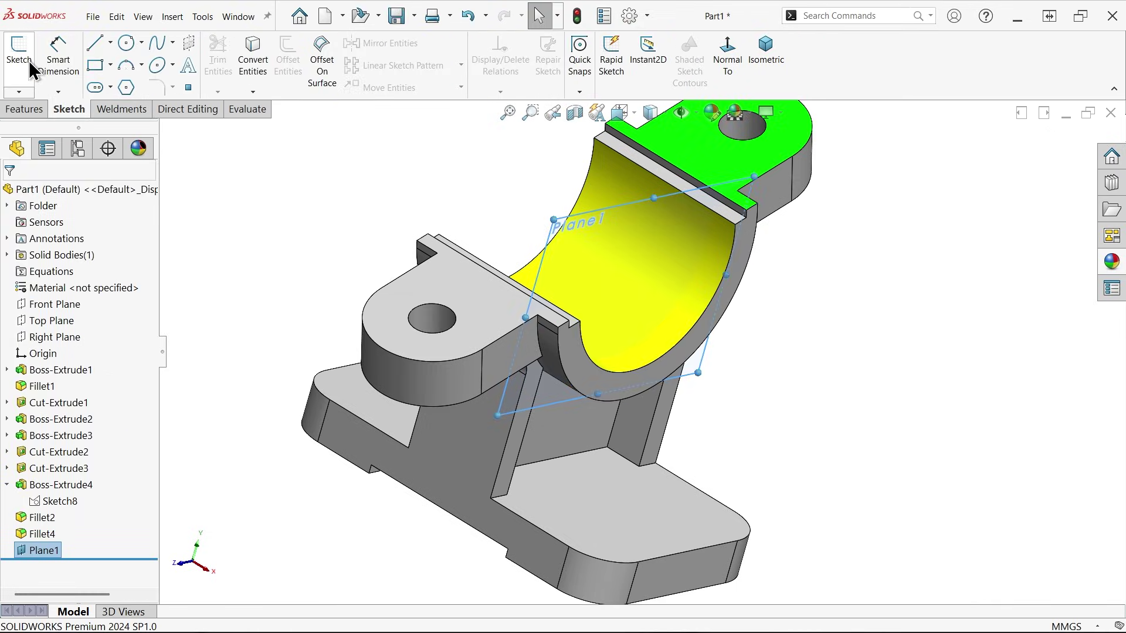
click(26, 60)
click(95, 42)
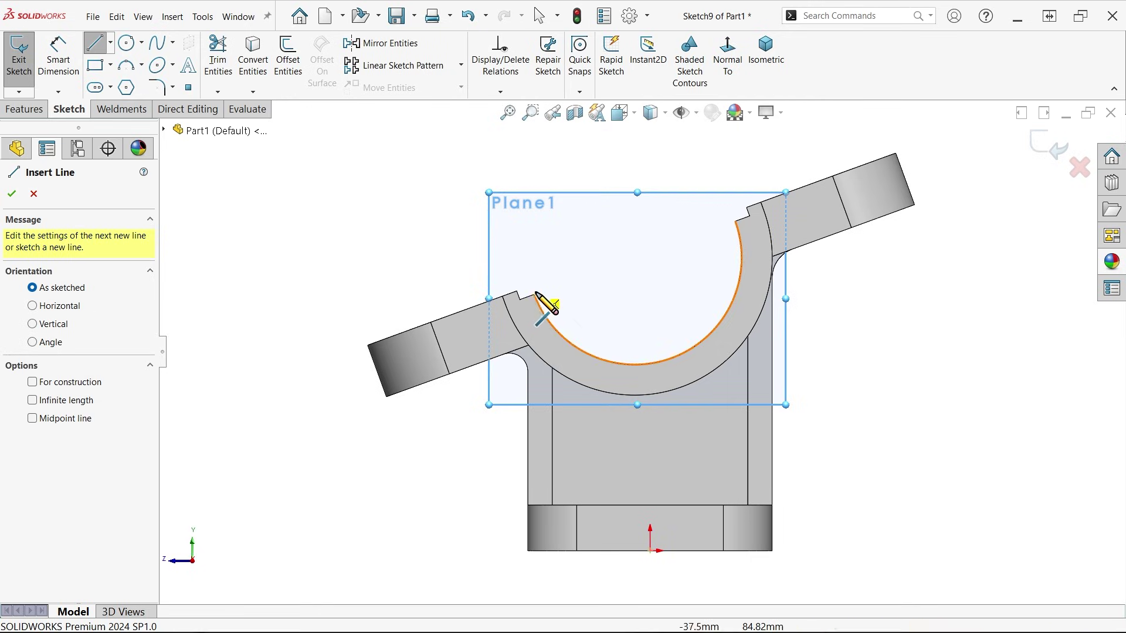
click(643, 259)
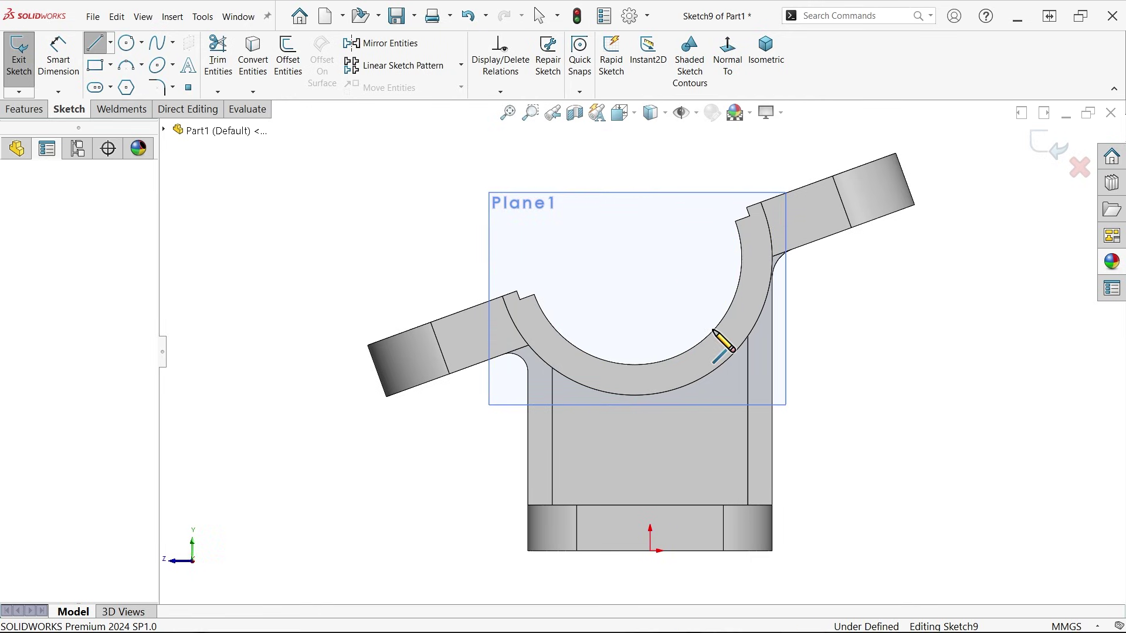
click(824, 450)
key(Escape)
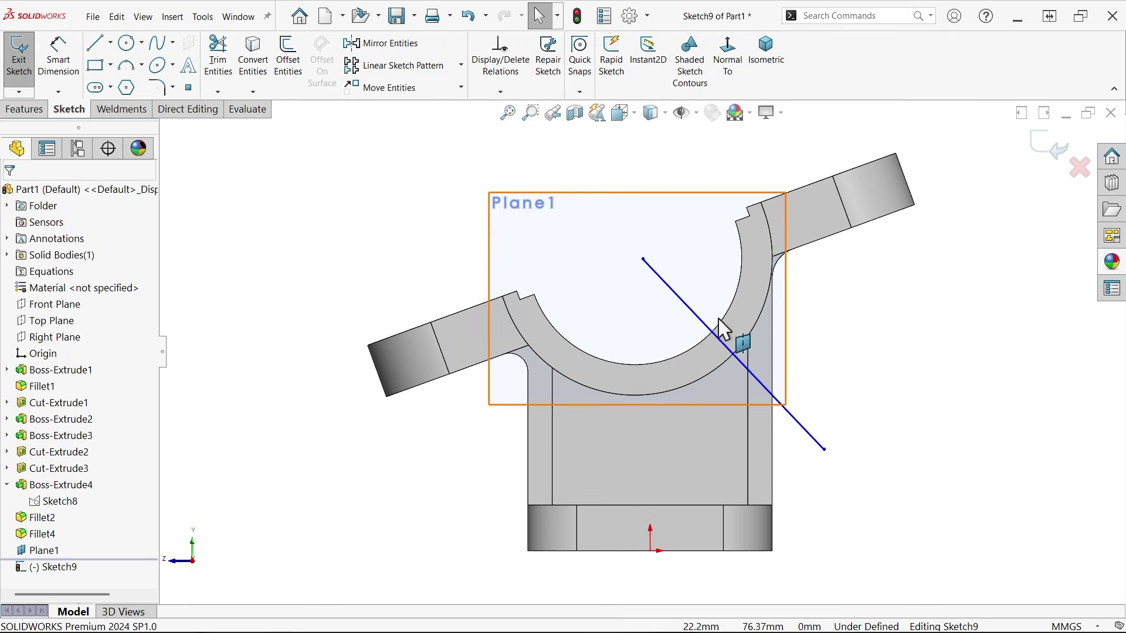
Step: Make the line's inner endpoint concentric with the clamp's inner arc edge
click(721, 326)
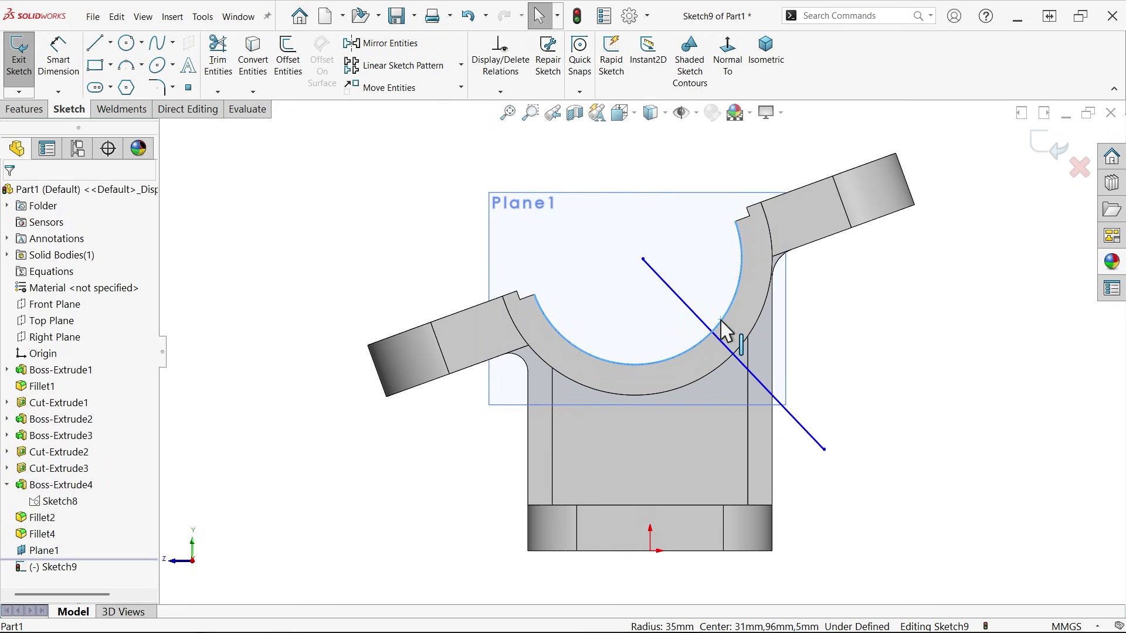
ctrl+click(643, 259)
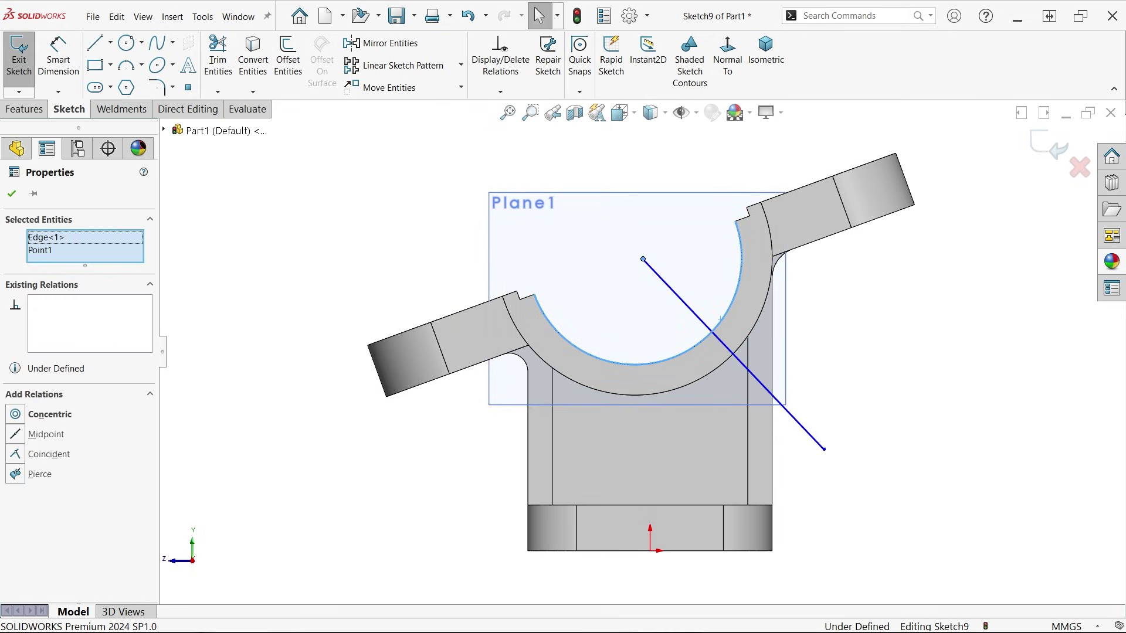
click(677, 208)
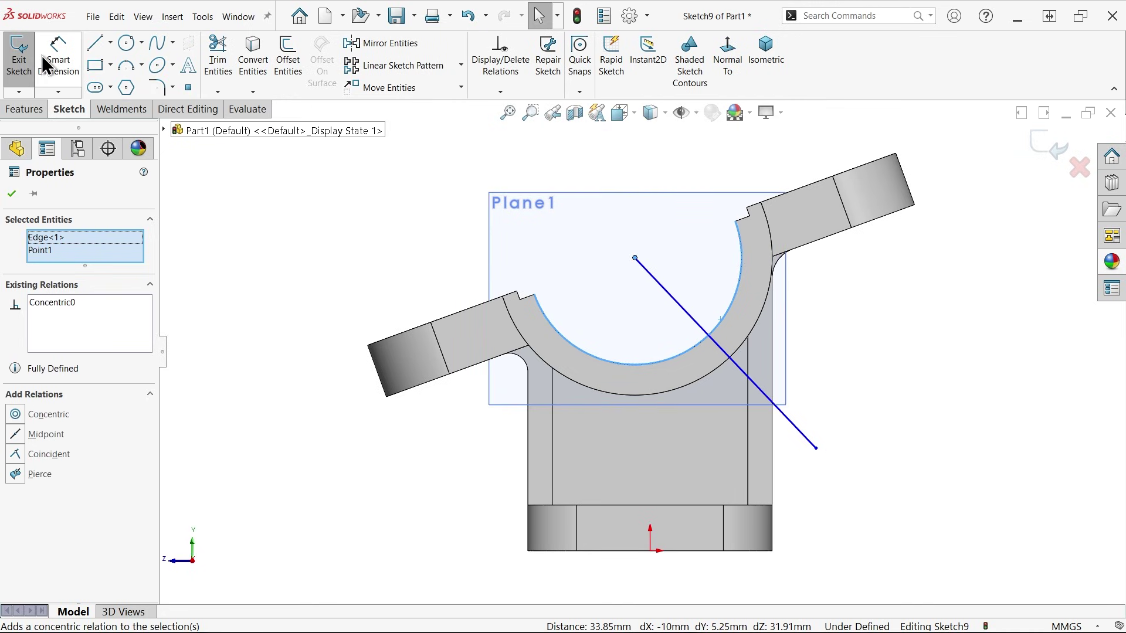
Step: Dimension the angle between the slanted line and the underside of the raised green lug as 72°
click(62, 61)
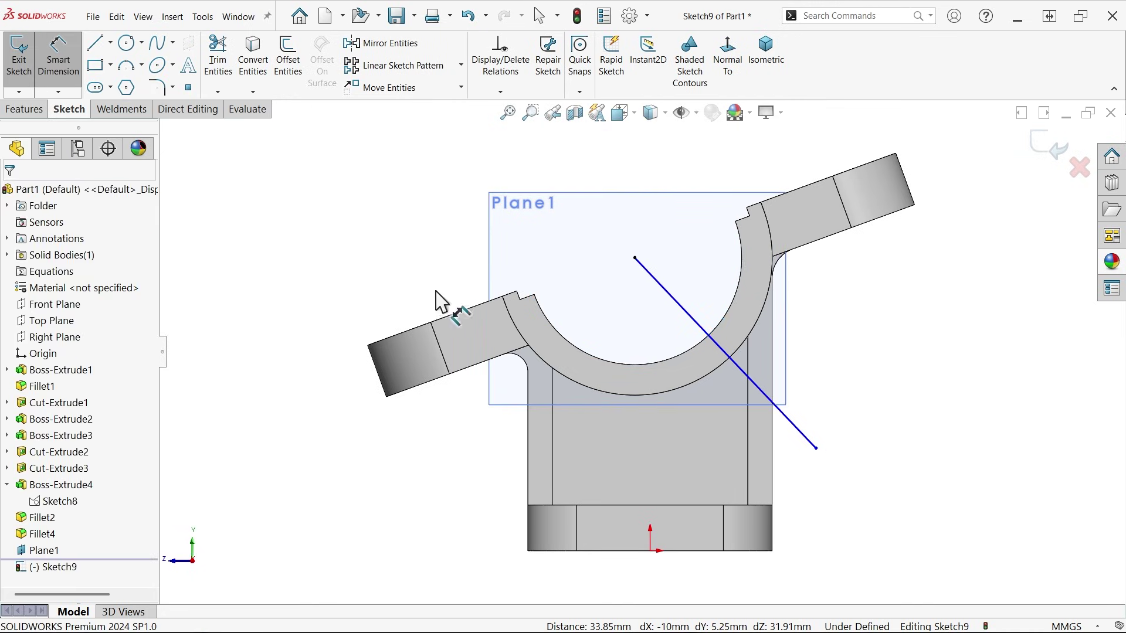
click(754, 383)
click(839, 234)
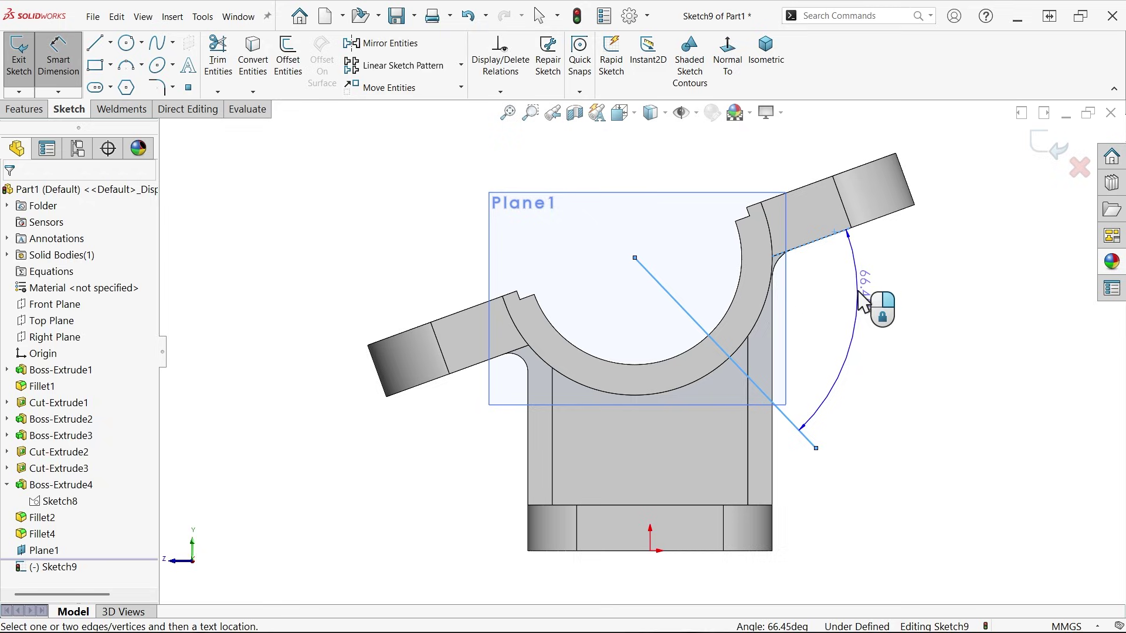
click(832, 317)
text(72)
key(Return)
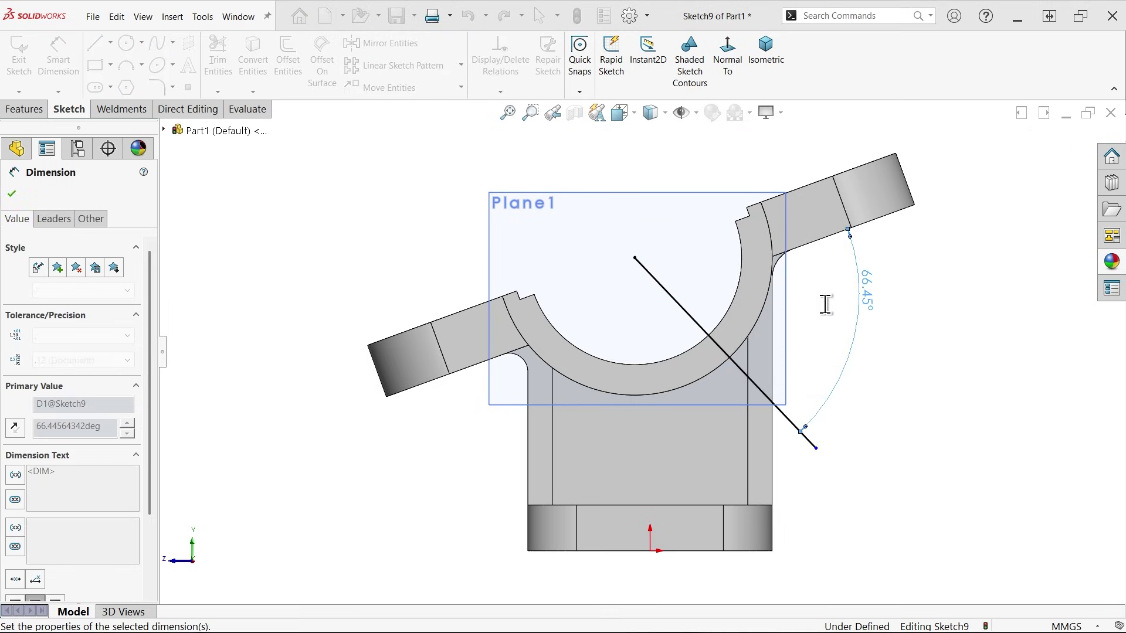
click(12, 193)
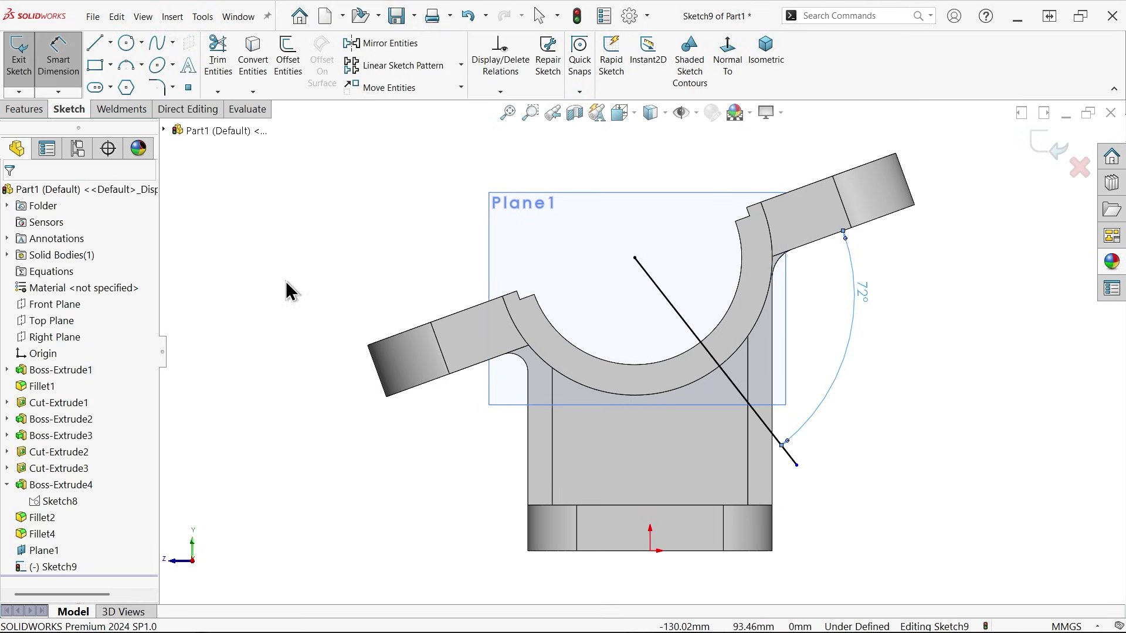
Step: Lengthen the slanted line by extending its free outer end, and exit the sketch
key(Escape)
drag(797, 468, 819, 493)
click(1048, 146)
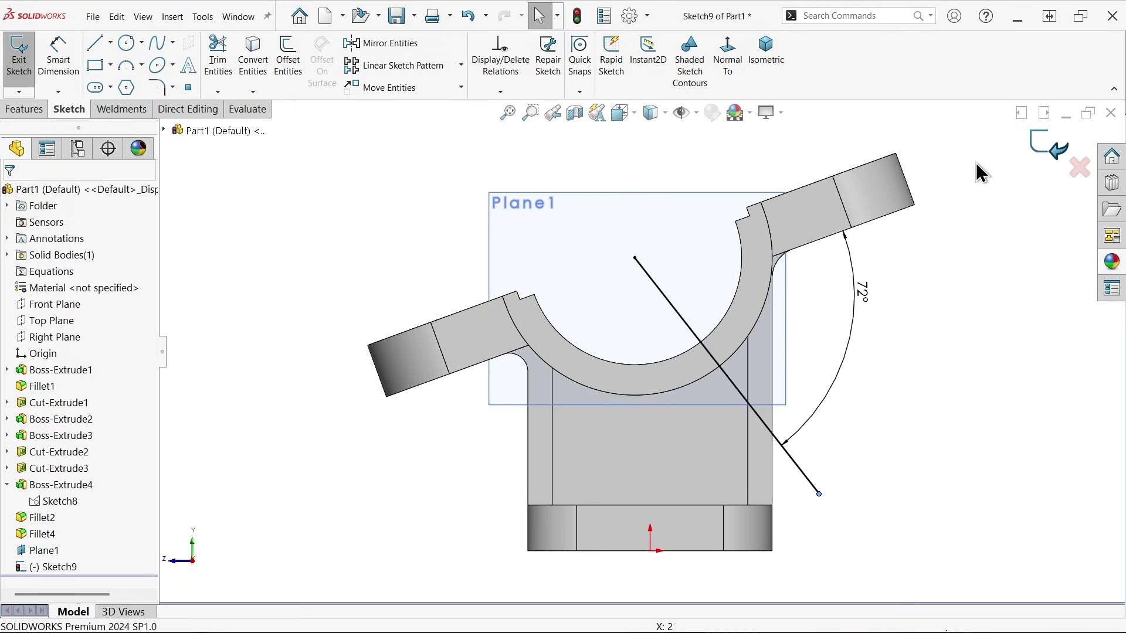
Step: Cut the small hole through the clamp wall with a Swept Cut along the line, using a 5 mm circular profile
click(34, 111)
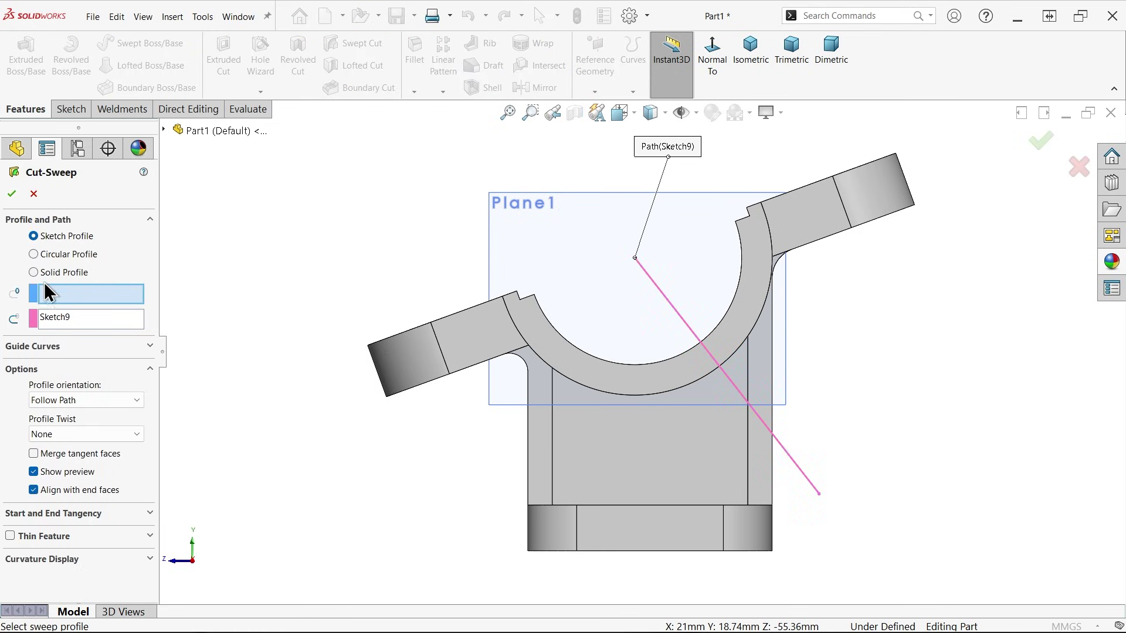
click(33, 254)
drag(75, 318, 21, 318)
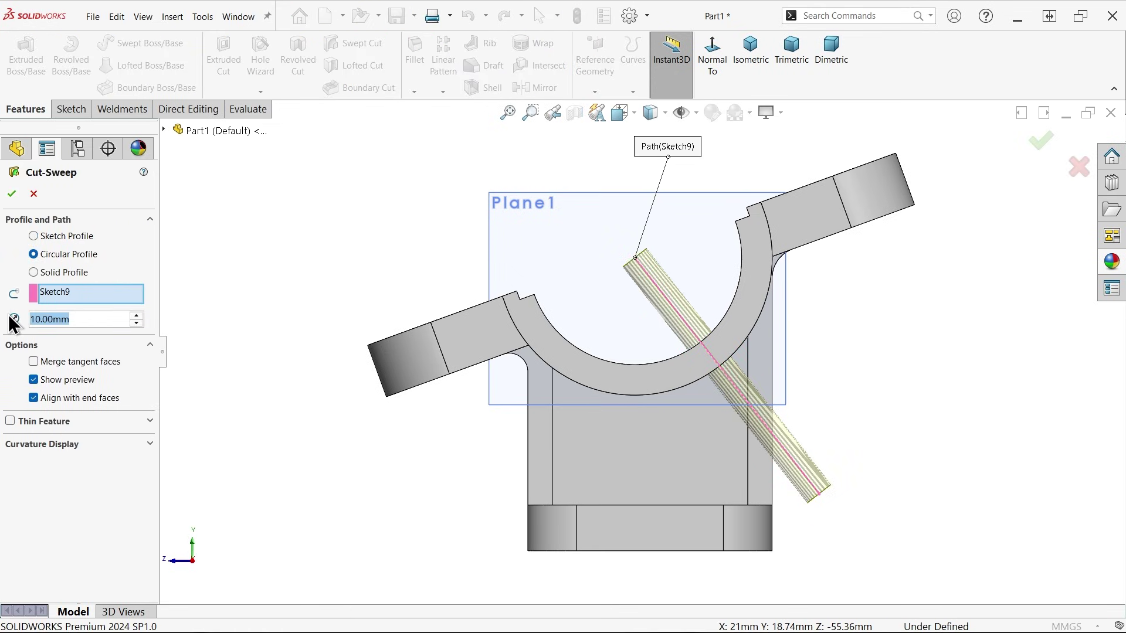
text(5)
key(Return)
middle_drag(304, 220, 331, 276)
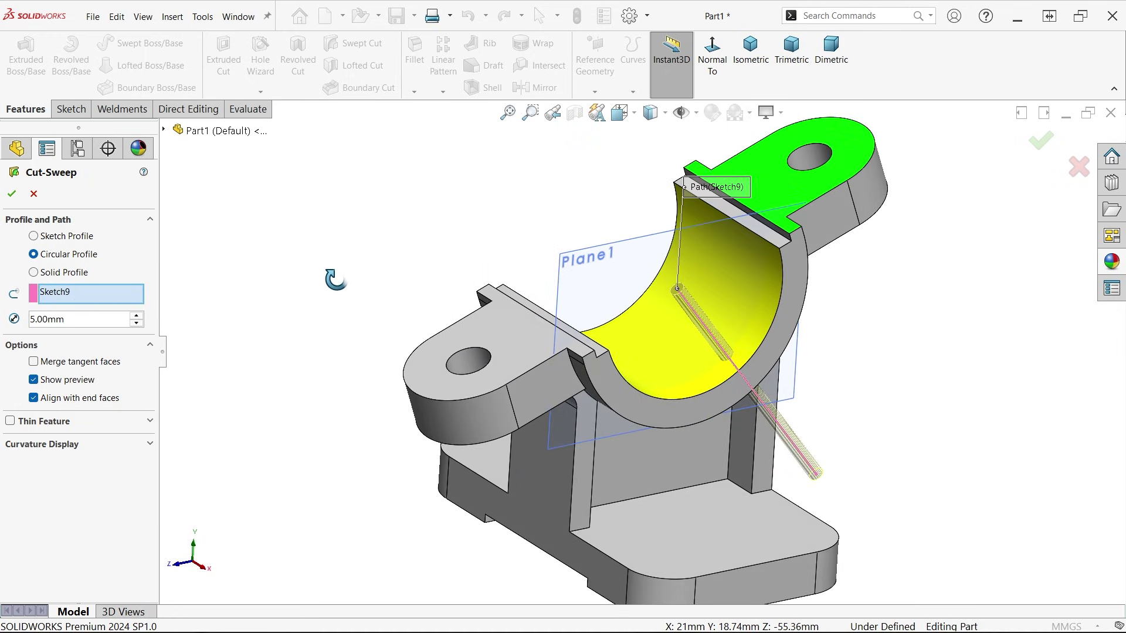
click(12, 195)
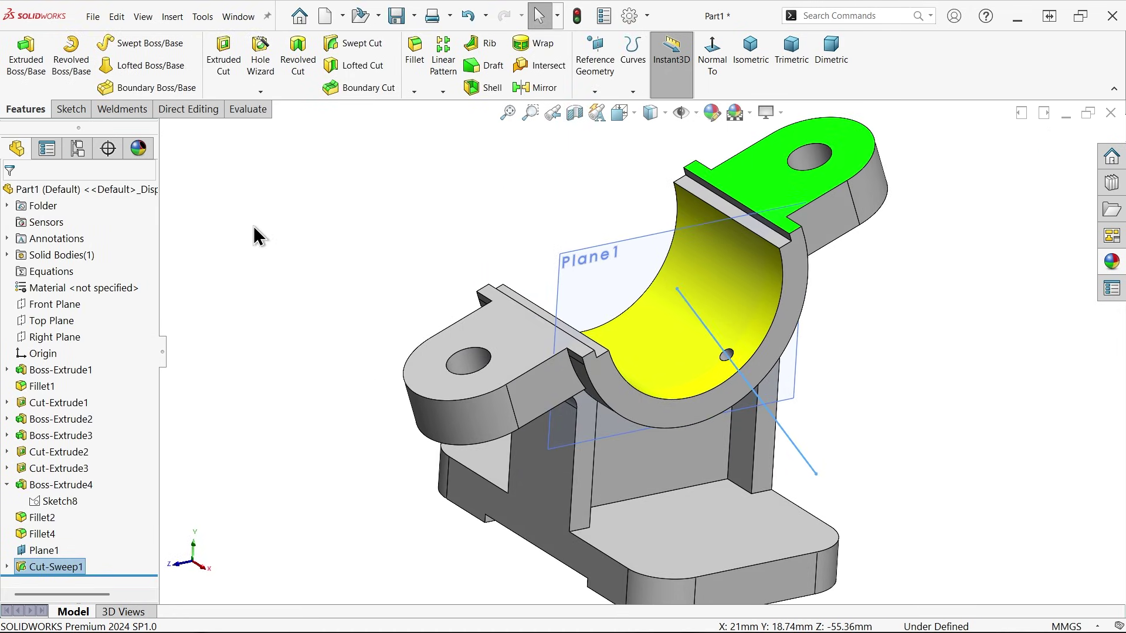
Step: Hide the offset reference plane and show the finished part in isometric view
scroll(557, 278, down, 3)
click(598, 261)
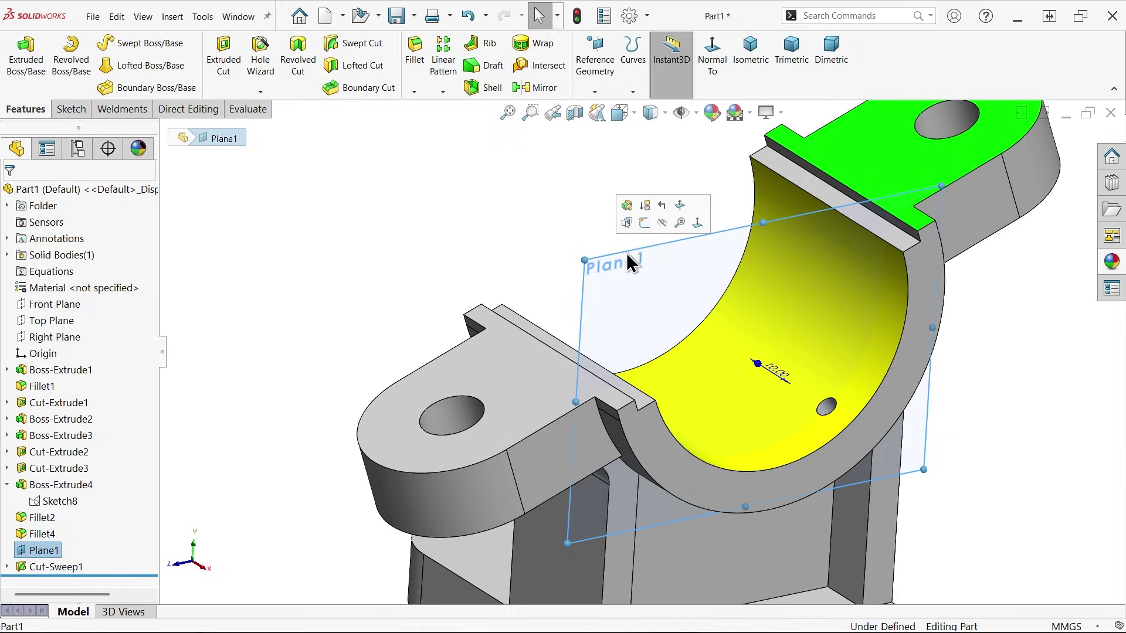
click(660, 227)
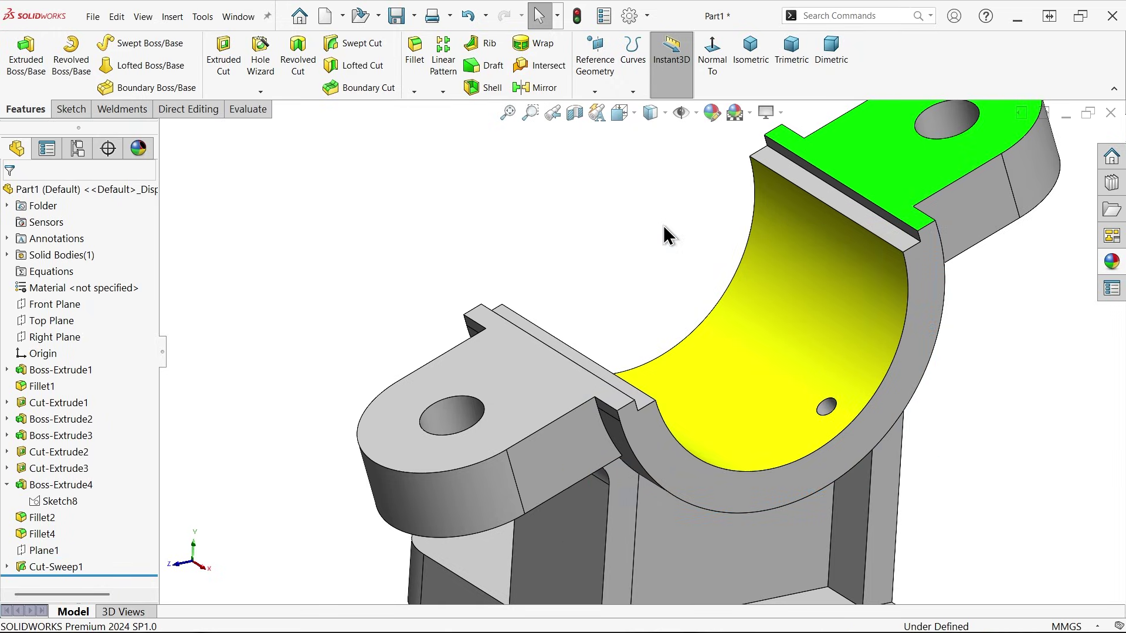
click(756, 64)
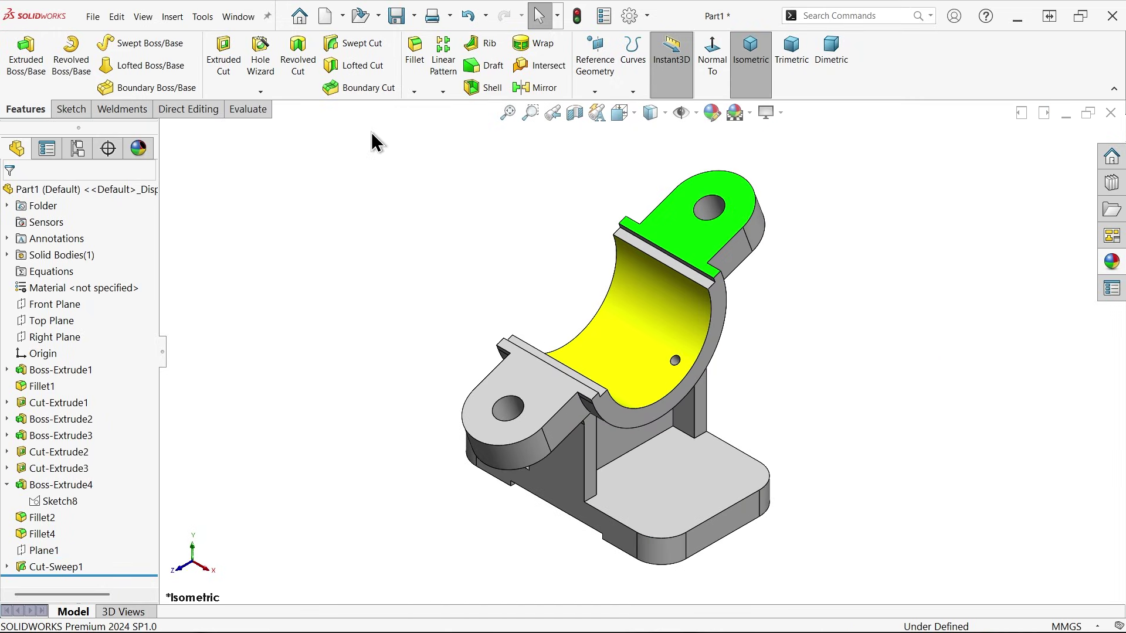
Step: Evaluate the part's mass properties to check its volume, review the unit and accuracy options, and close the report
click(246, 109)
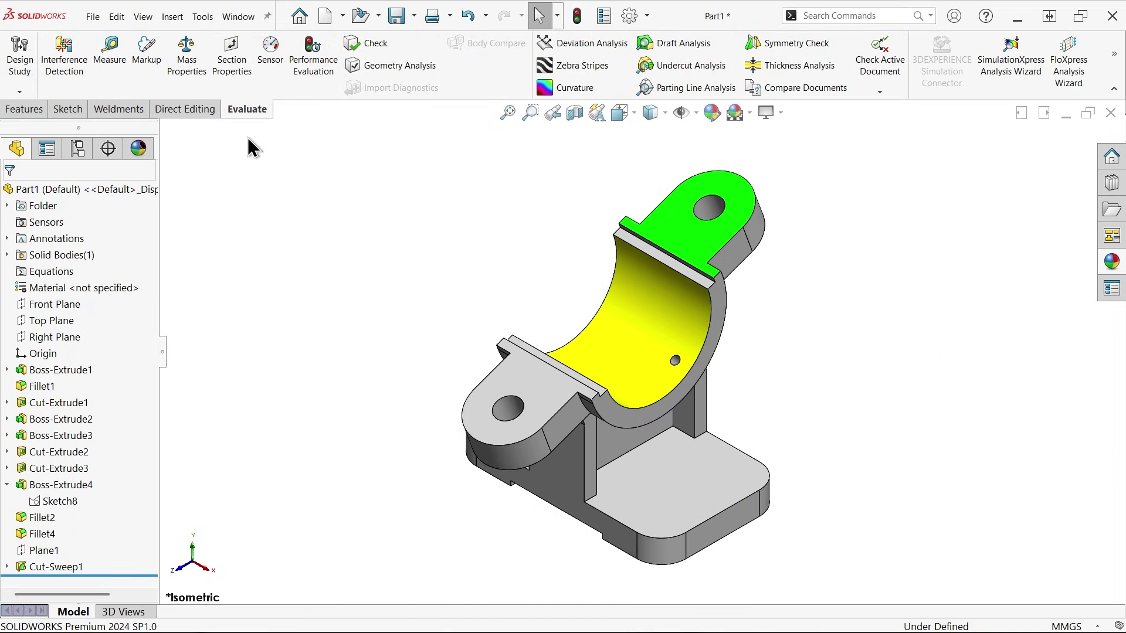
click(189, 67)
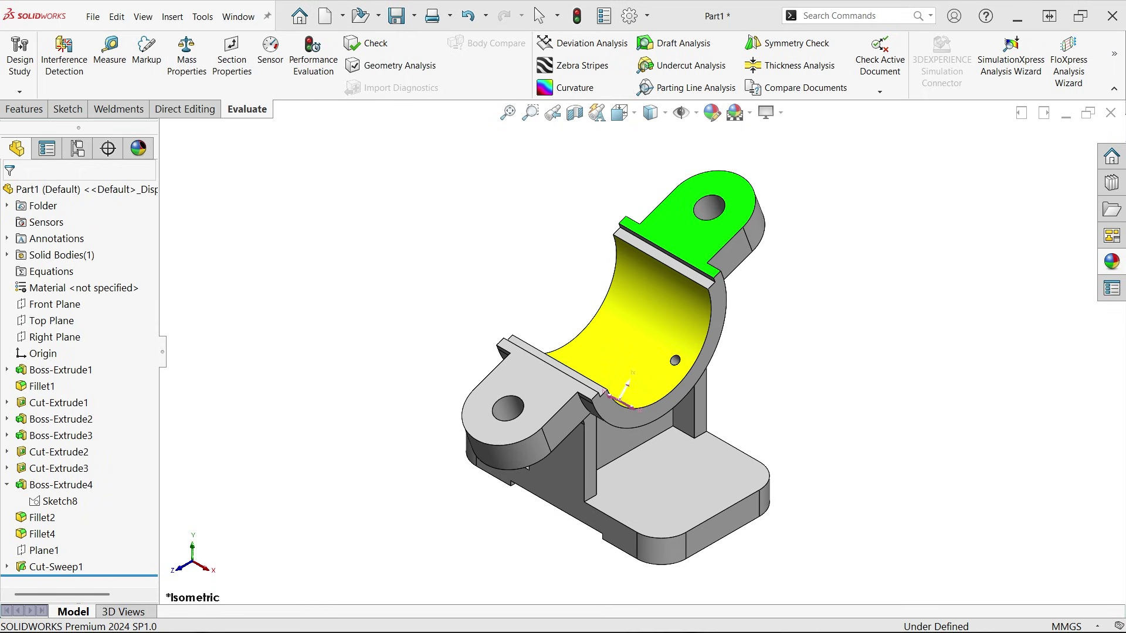
drag(813, 261, 196, 61)
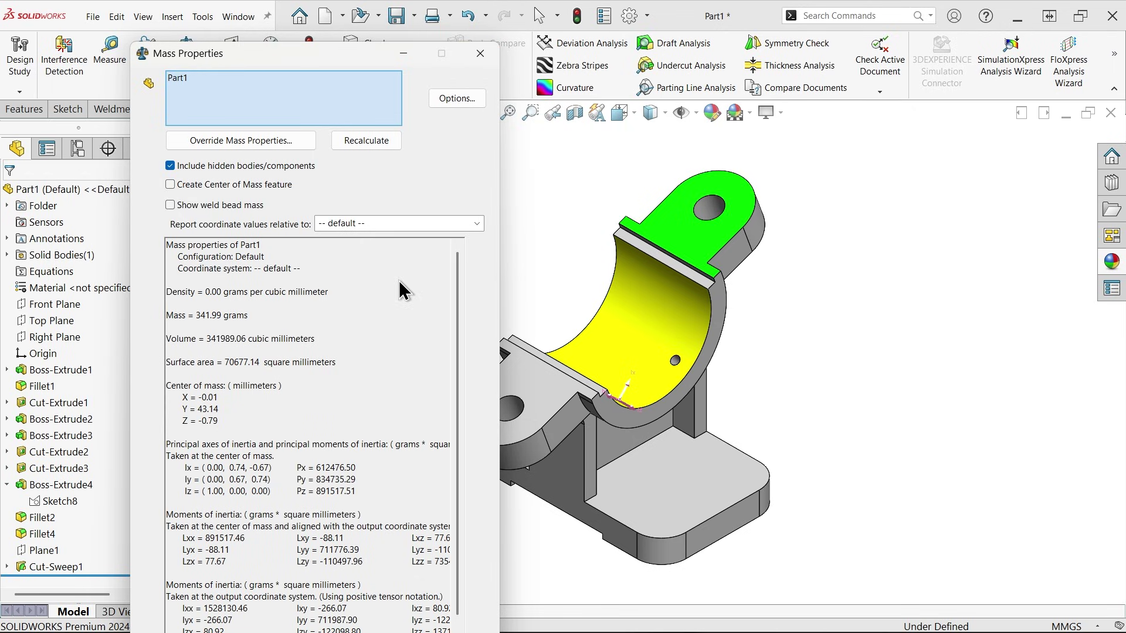
click(447, 101)
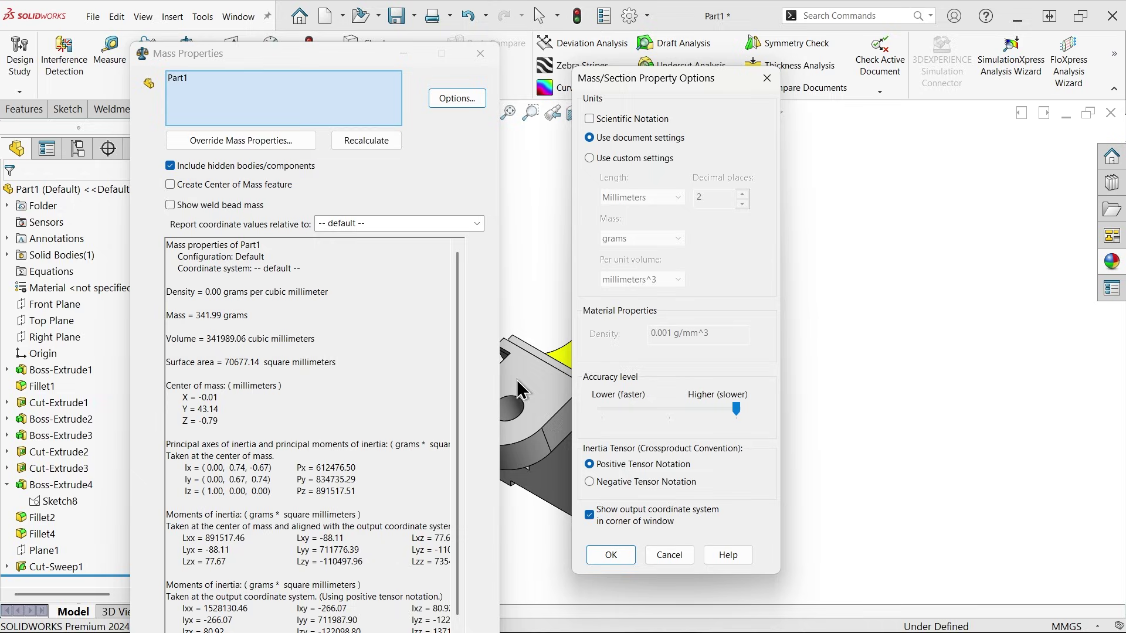
click(615, 556)
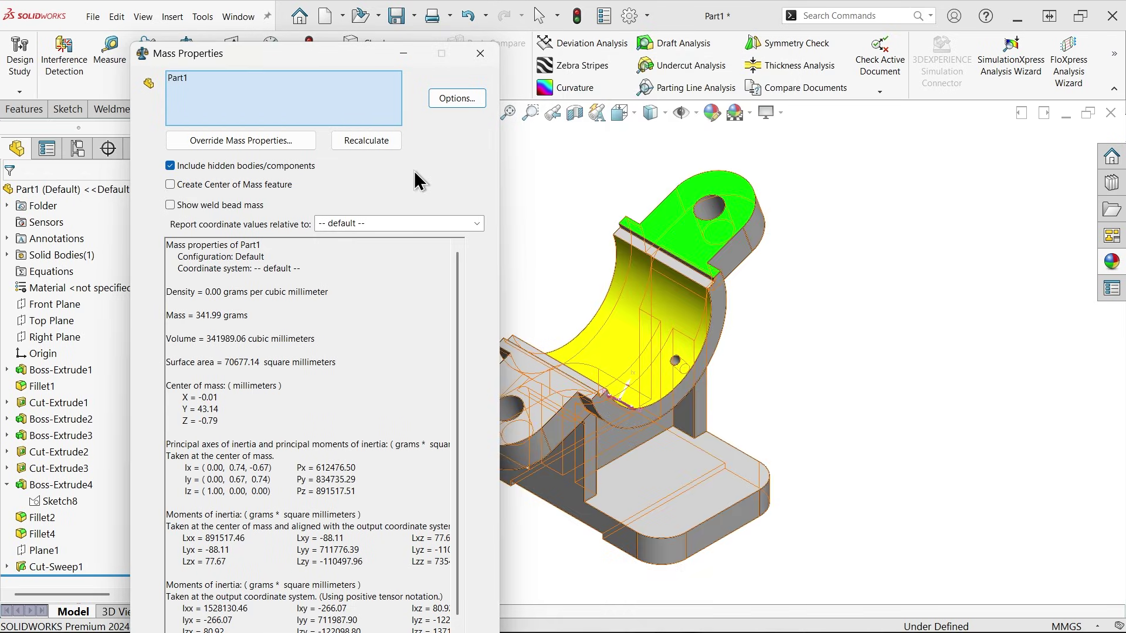
click(480, 54)
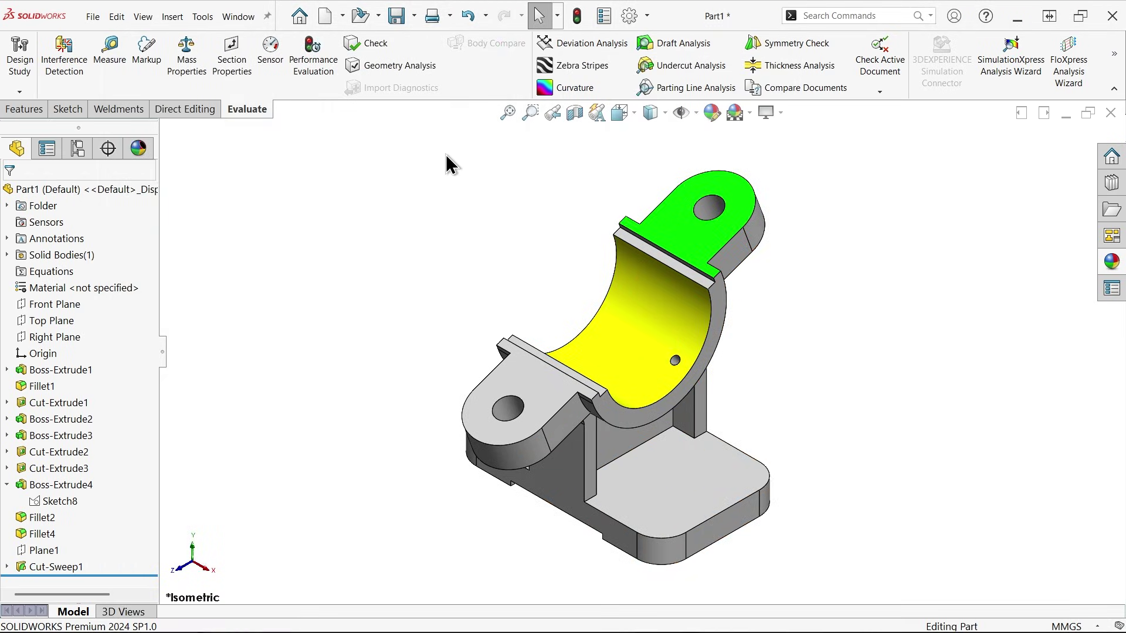
click(23, 109)
scroll(772, 430, down, 1)
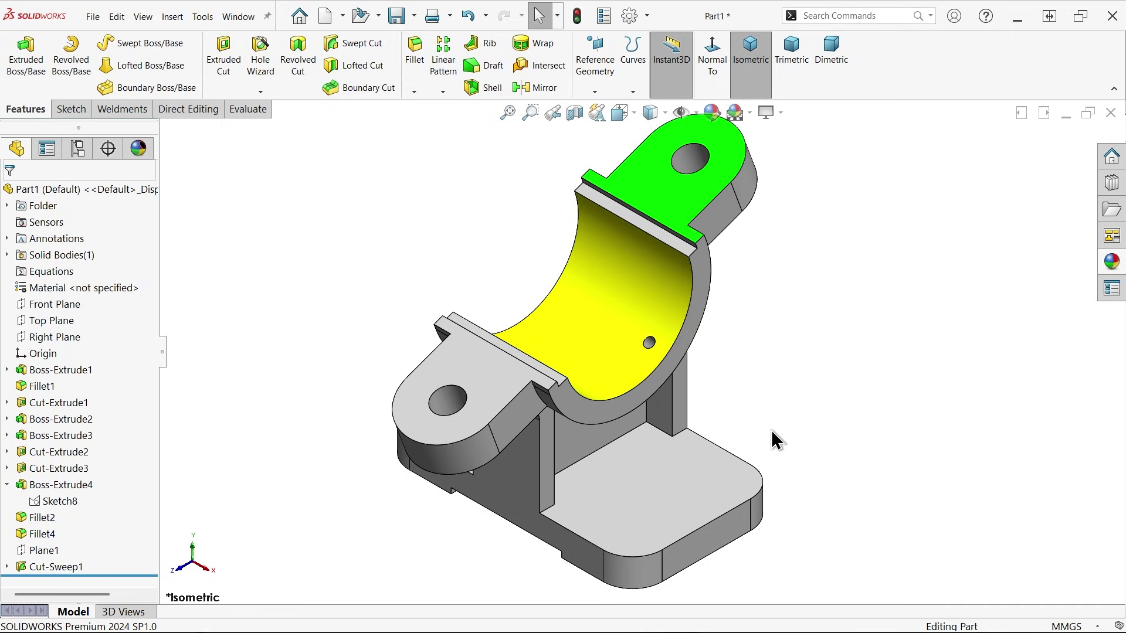
scroll(774, 437, up, 1)
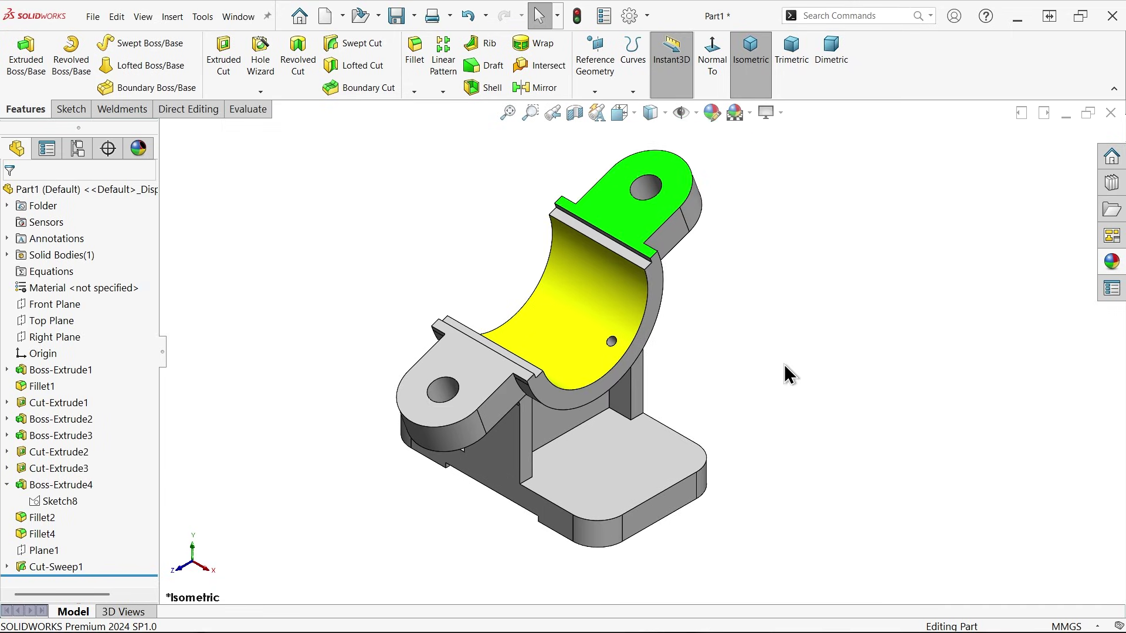